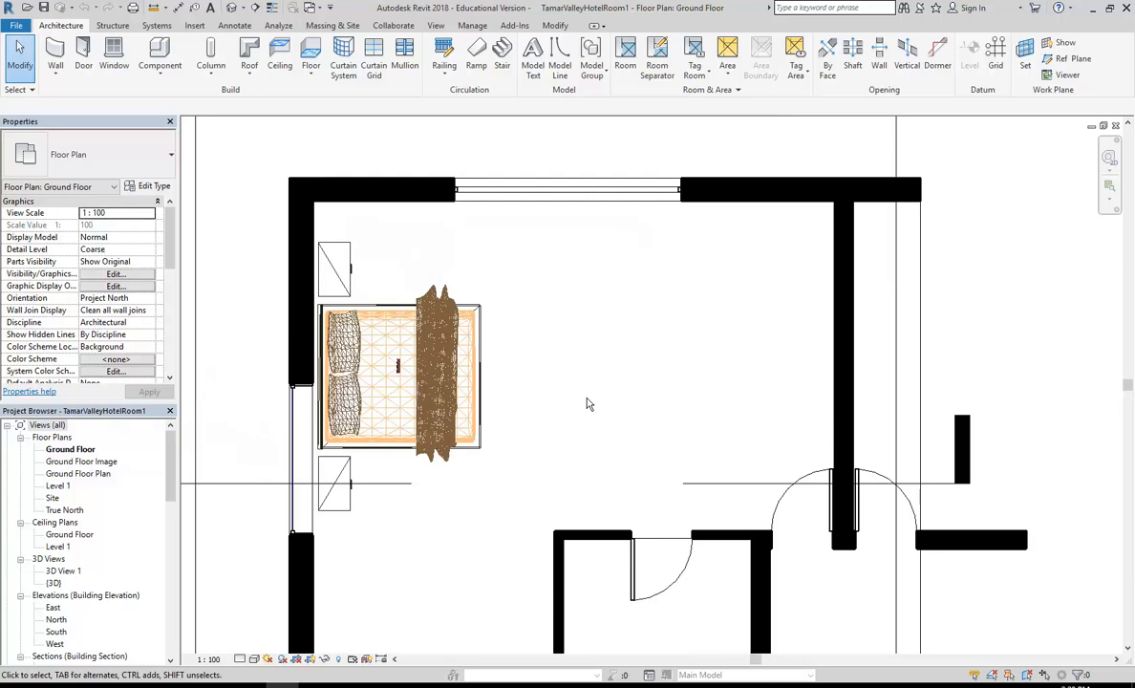
pyautogui.moveTo(585, 400); pyautogui.dragTo(604, 400, button='middle')
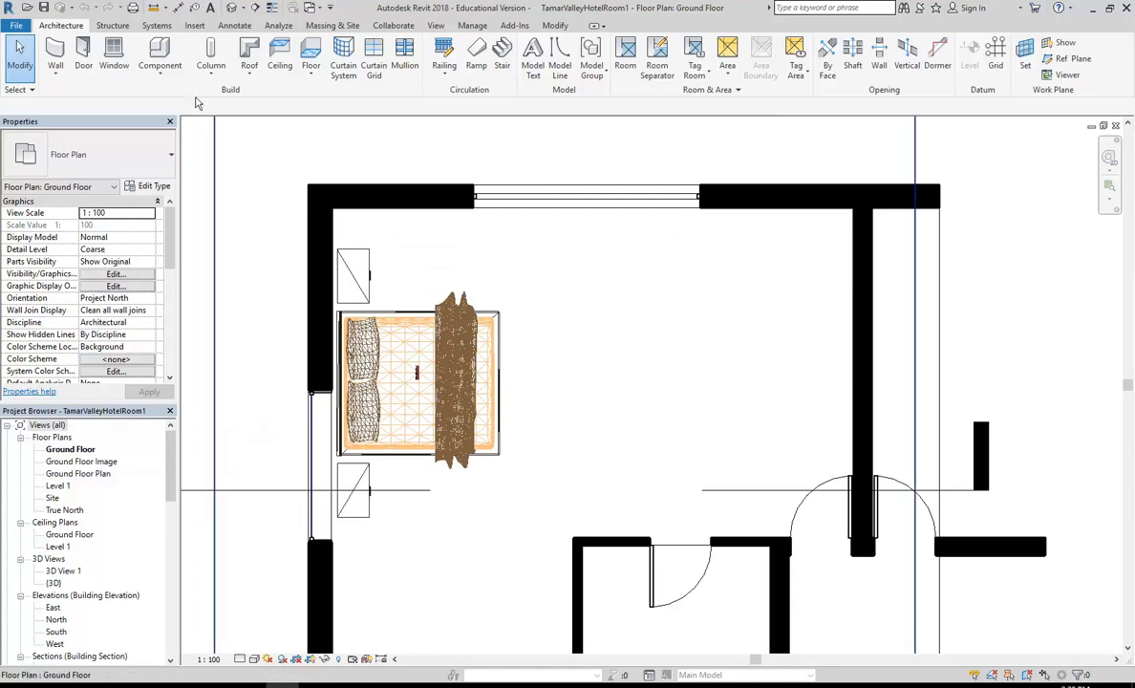
pyautogui.click(168, 81)
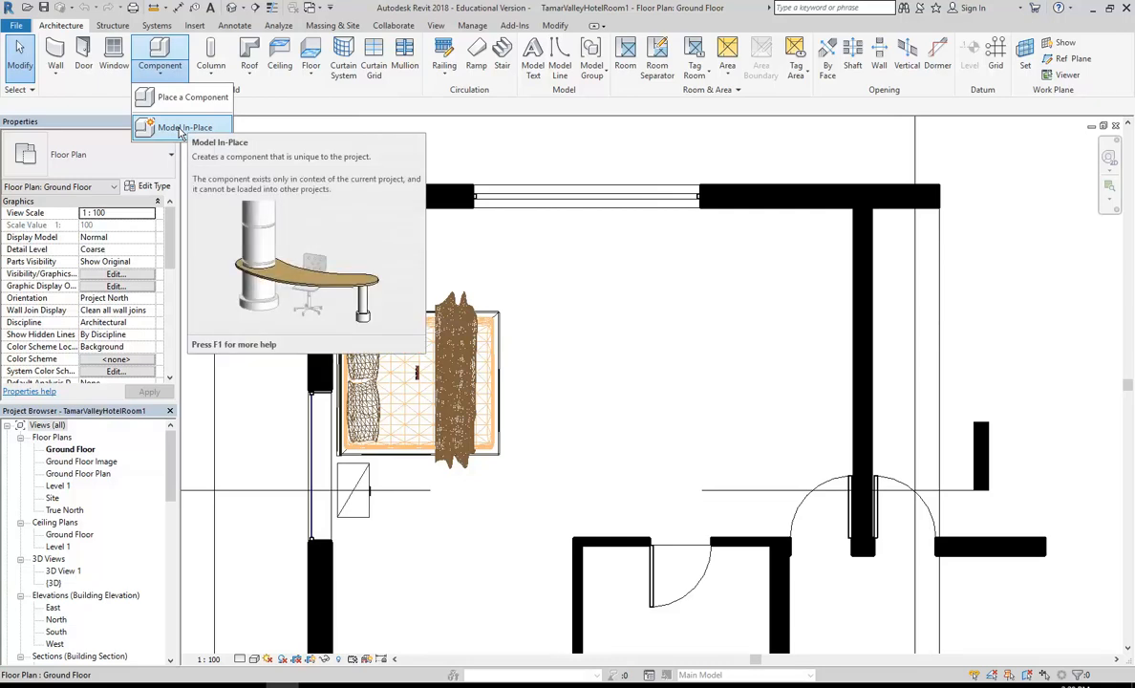
pyautogui.click(455, 146)
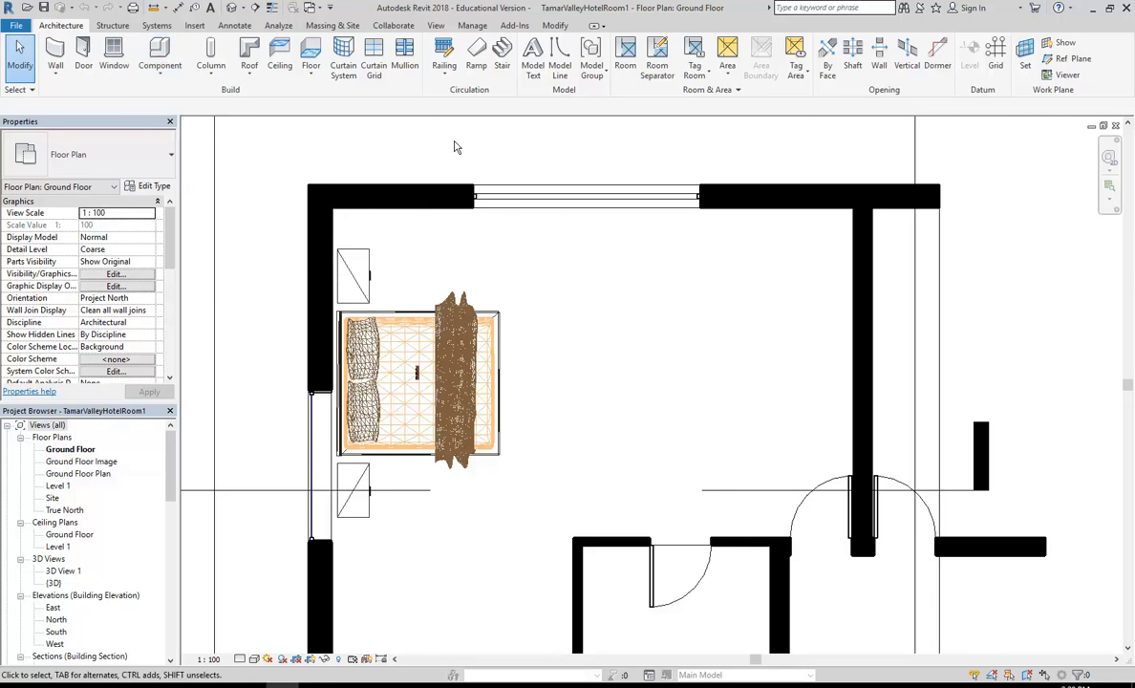
pyautogui.click(12, 27)
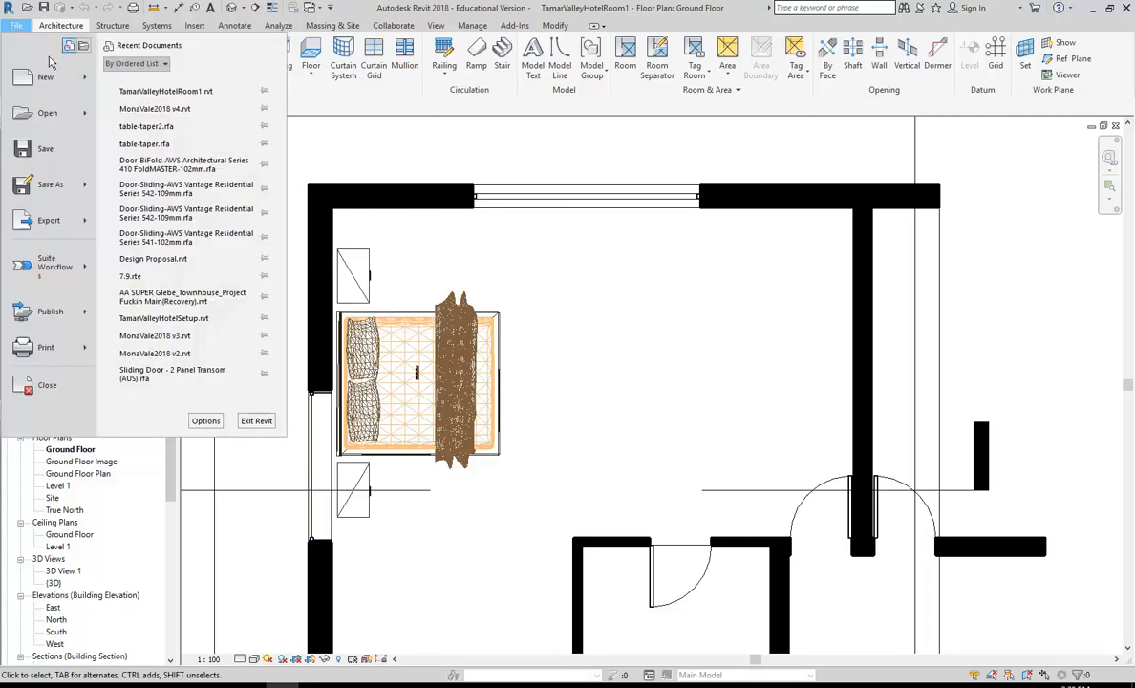
pyautogui.moveTo(90, 76)
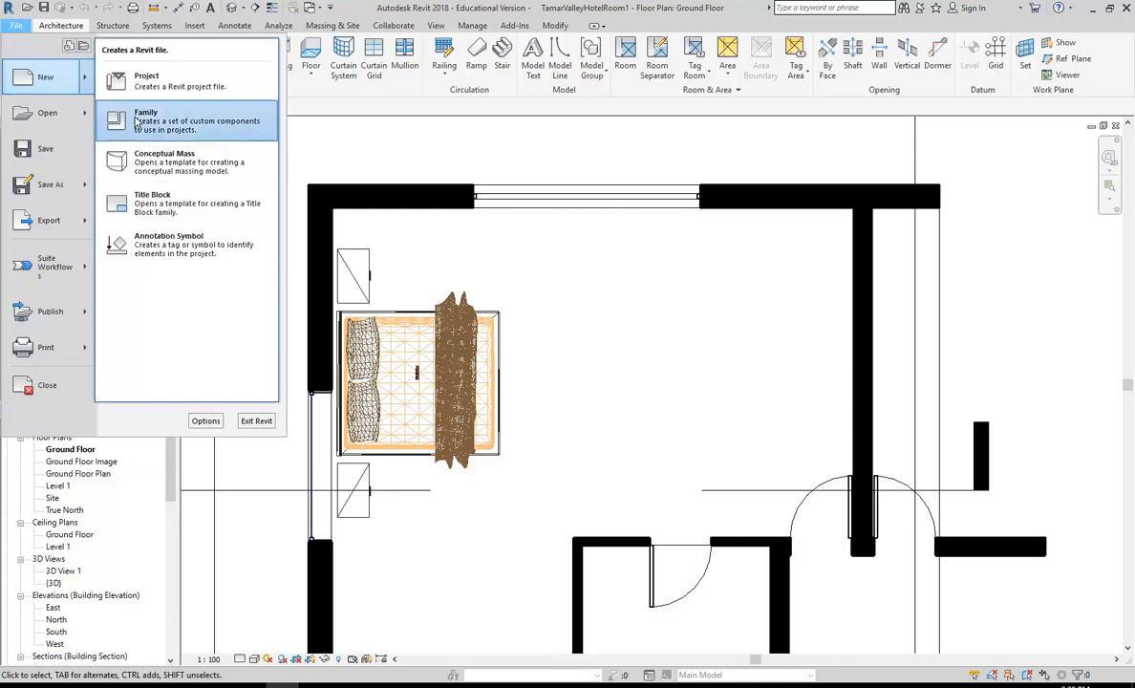
pyautogui.click(312, 150)
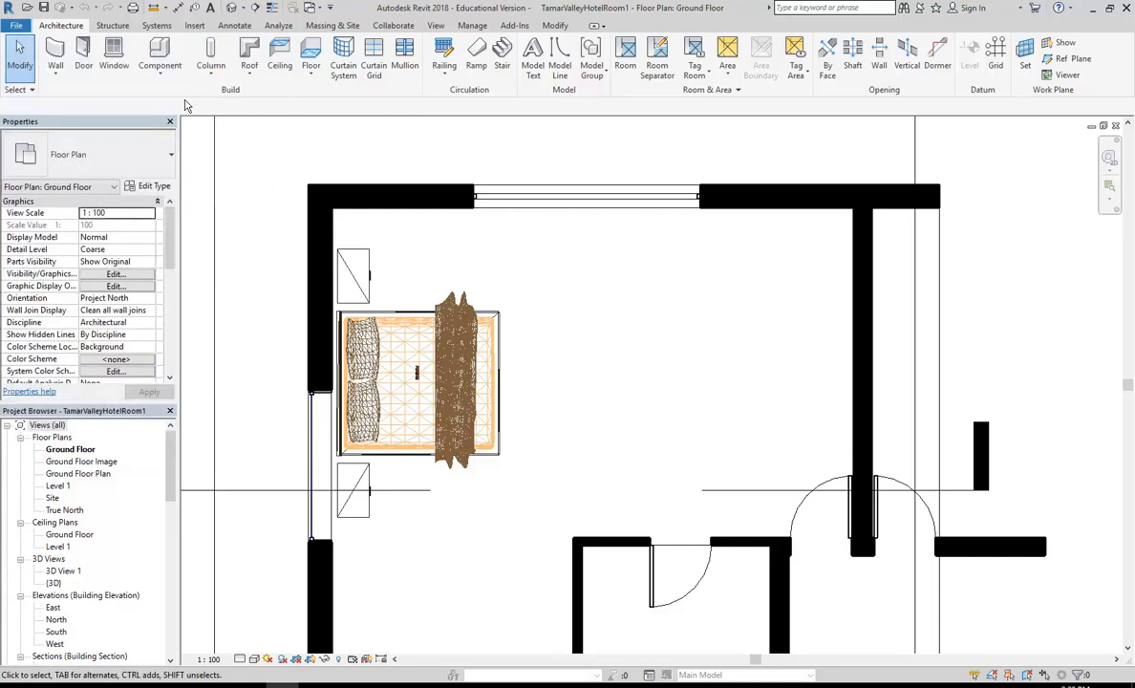
pyautogui.click(161, 84)
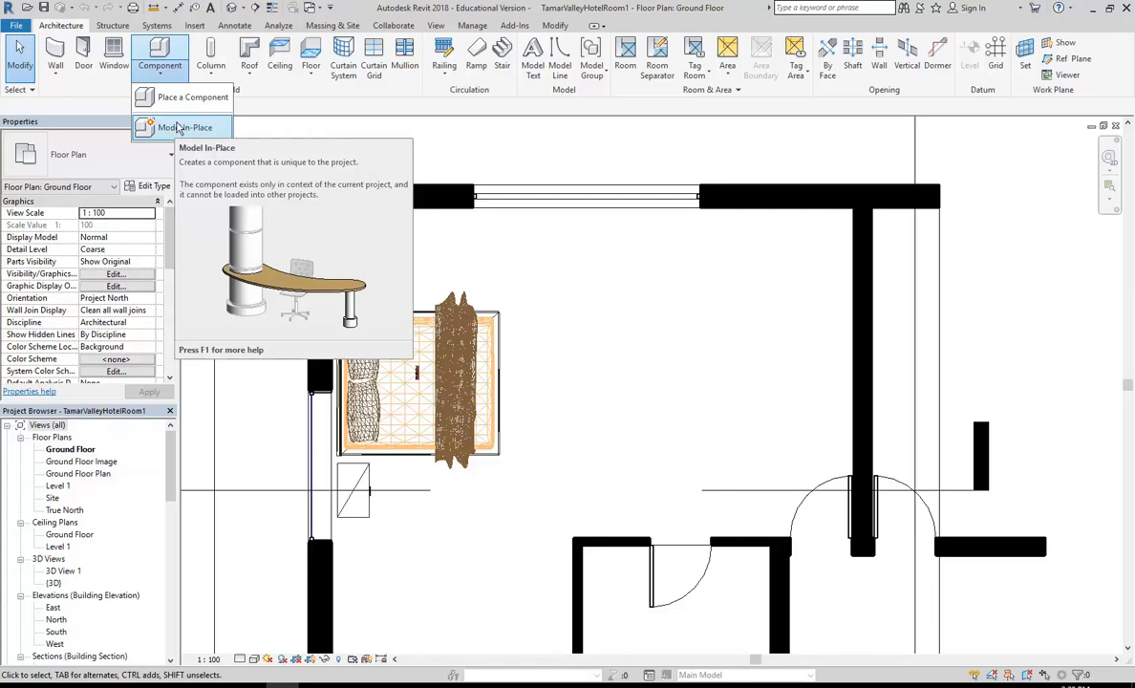
pyautogui.click(17, 30)
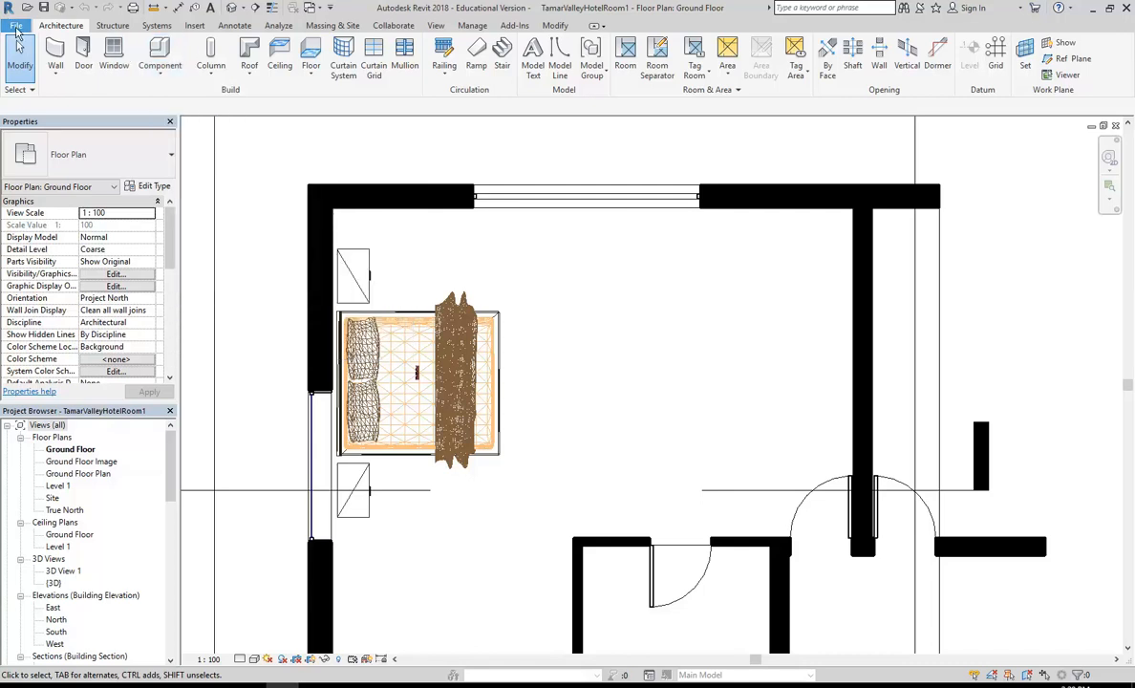
# Step: Start a new family and compare the previews of the casework and generic model templates
pyautogui.click(16, 27)
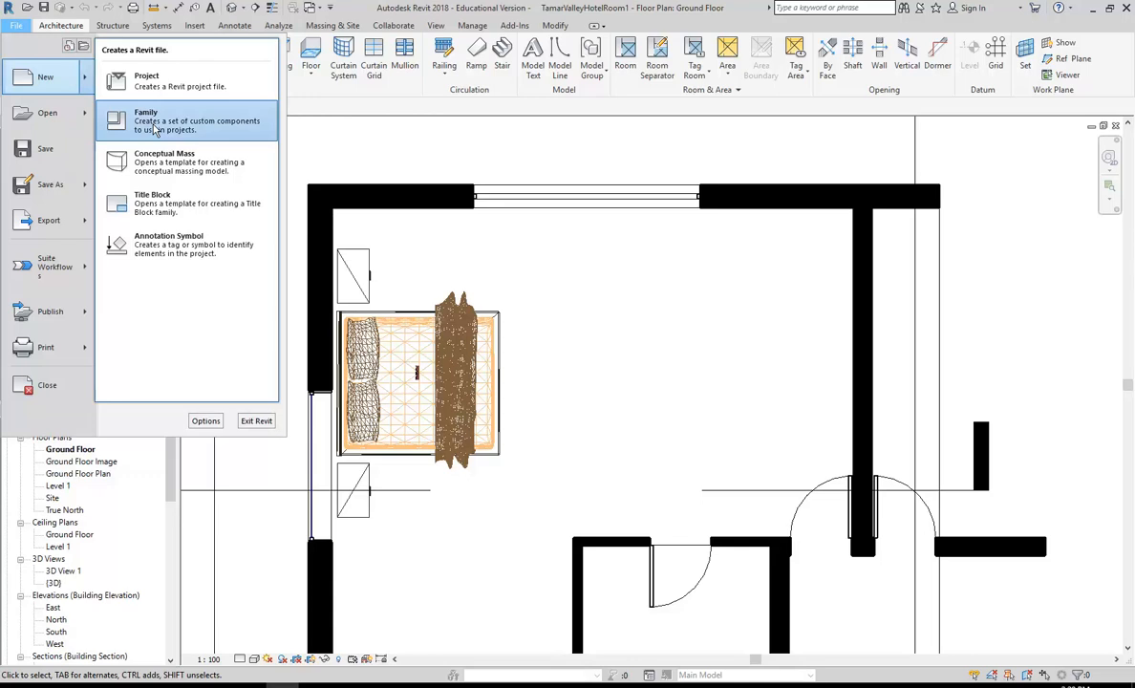
pyautogui.click(155, 129)
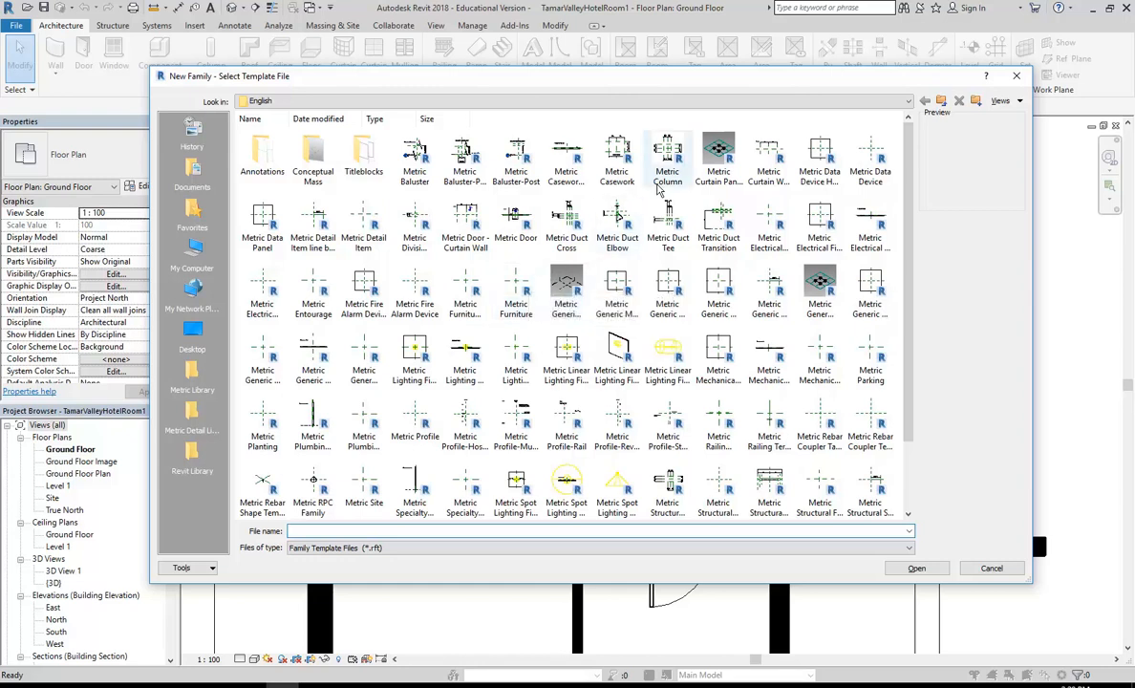
pyautogui.click(567, 151)
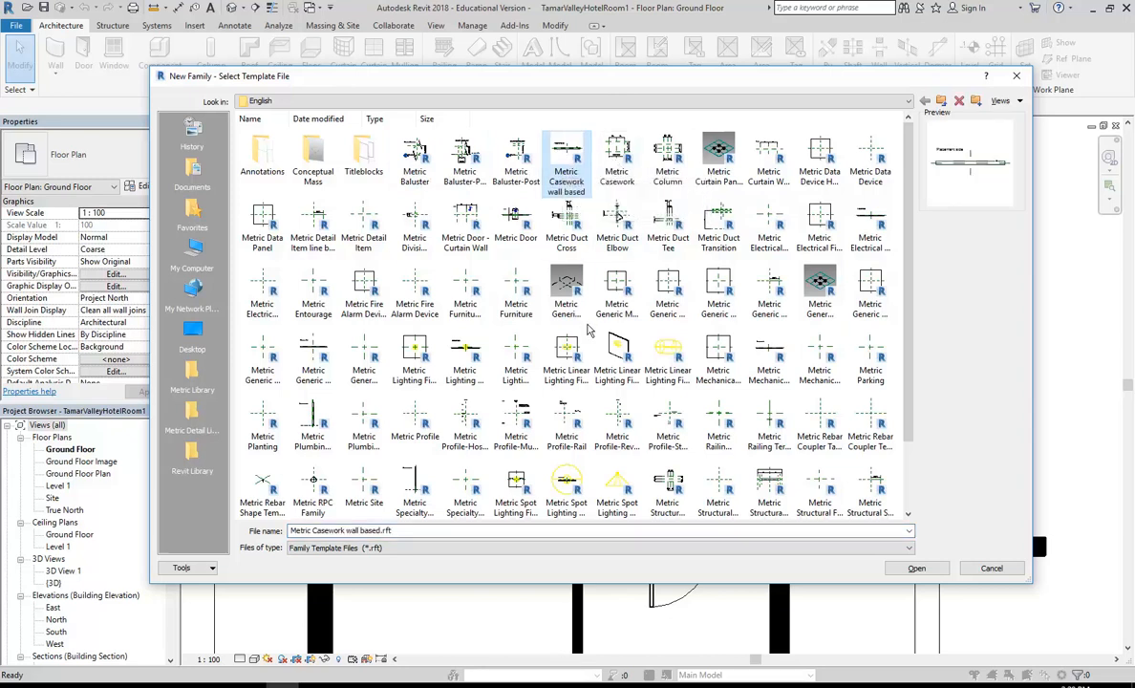
pyautogui.click(617, 158)
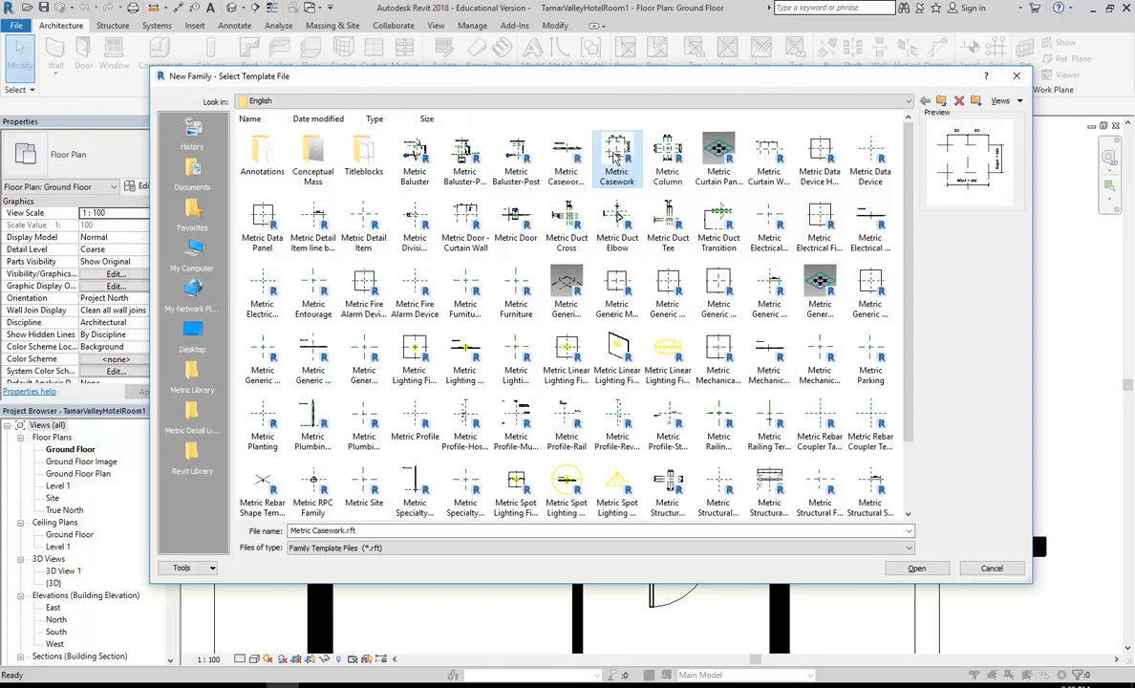
pyautogui.click(566, 149)
pyautogui.click(615, 159)
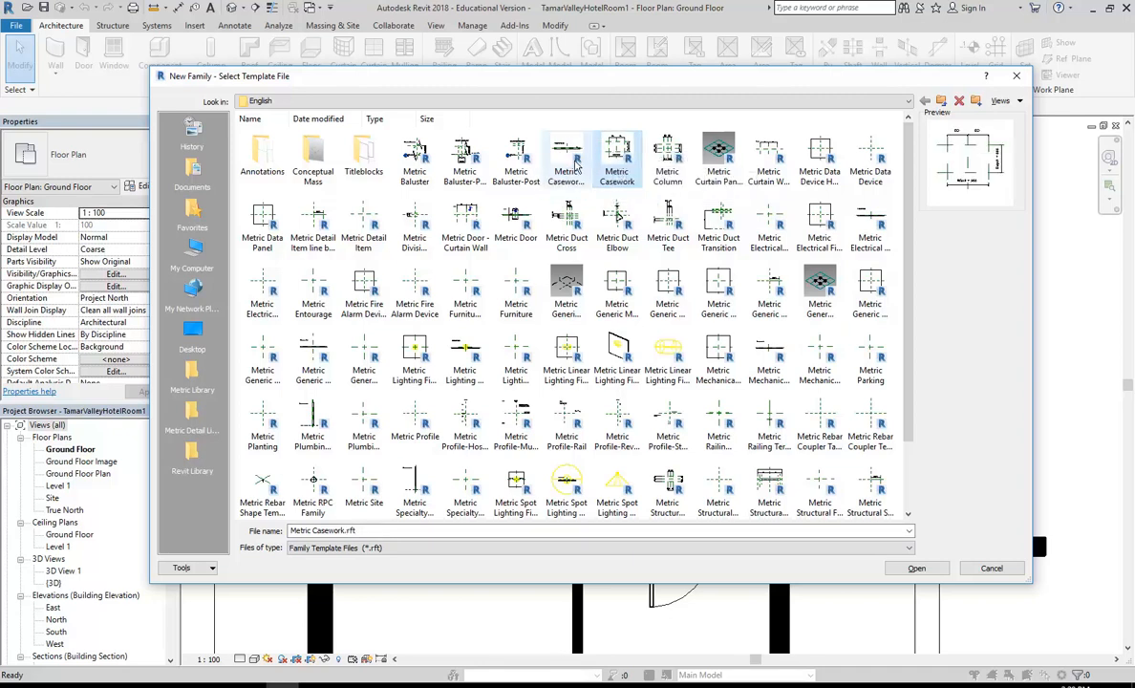
pyautogui.click(568, 282)
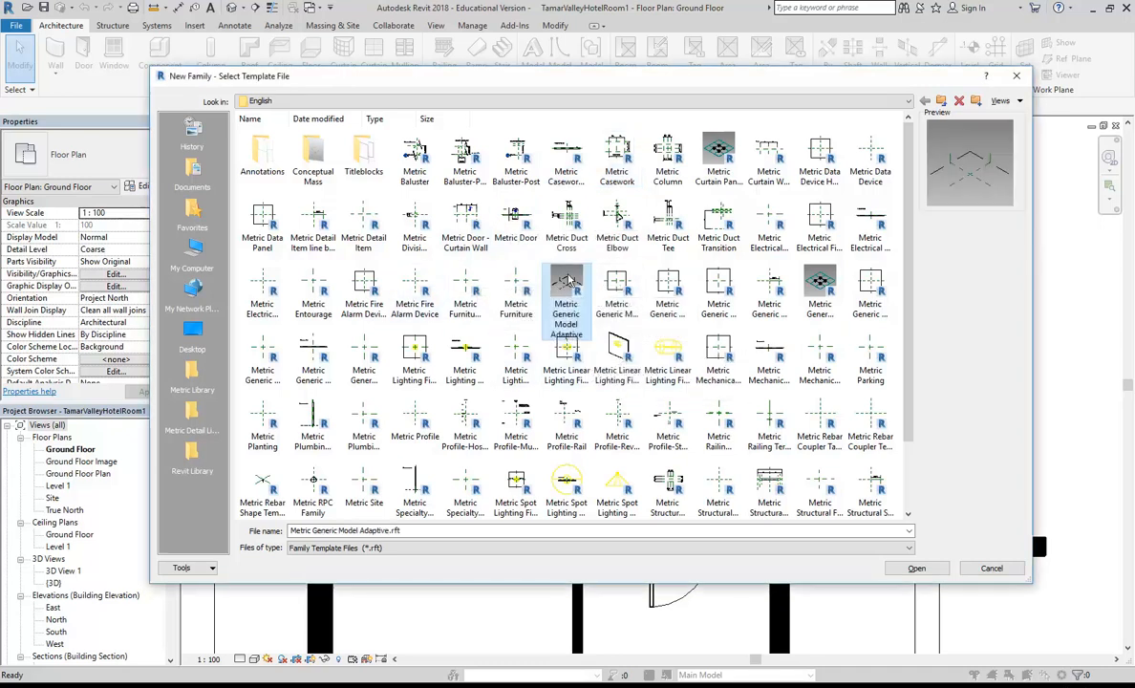
pyautogui.click(618, 282)
pyautogui.click(667, 282)
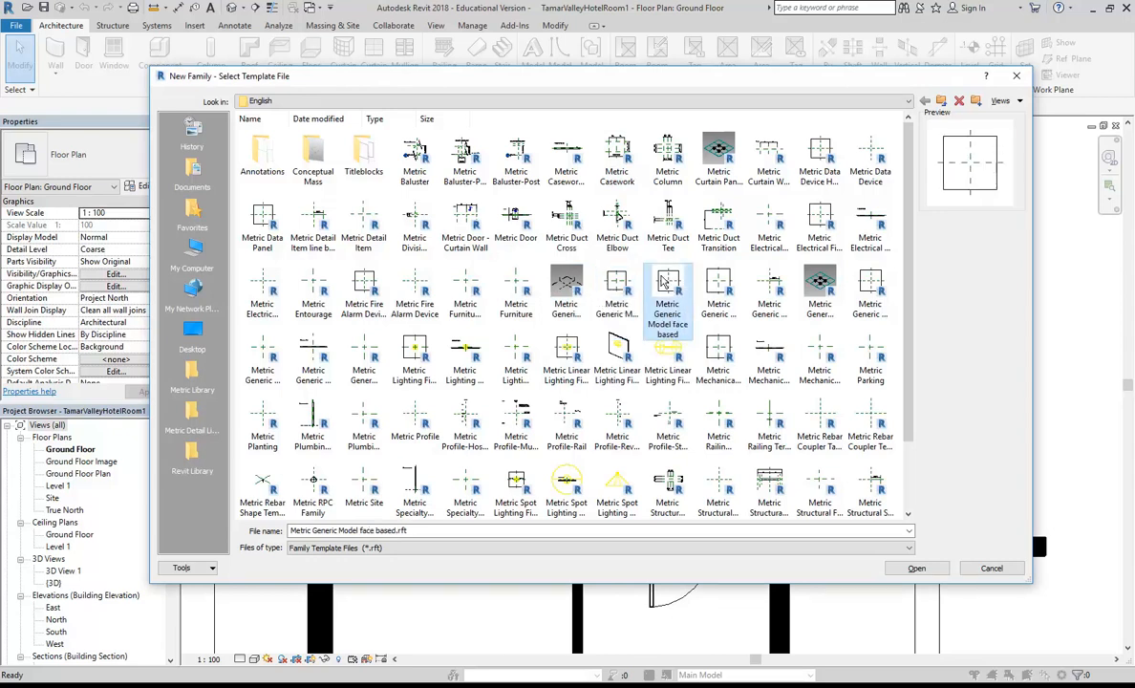
pyautogui.click(774, 287)
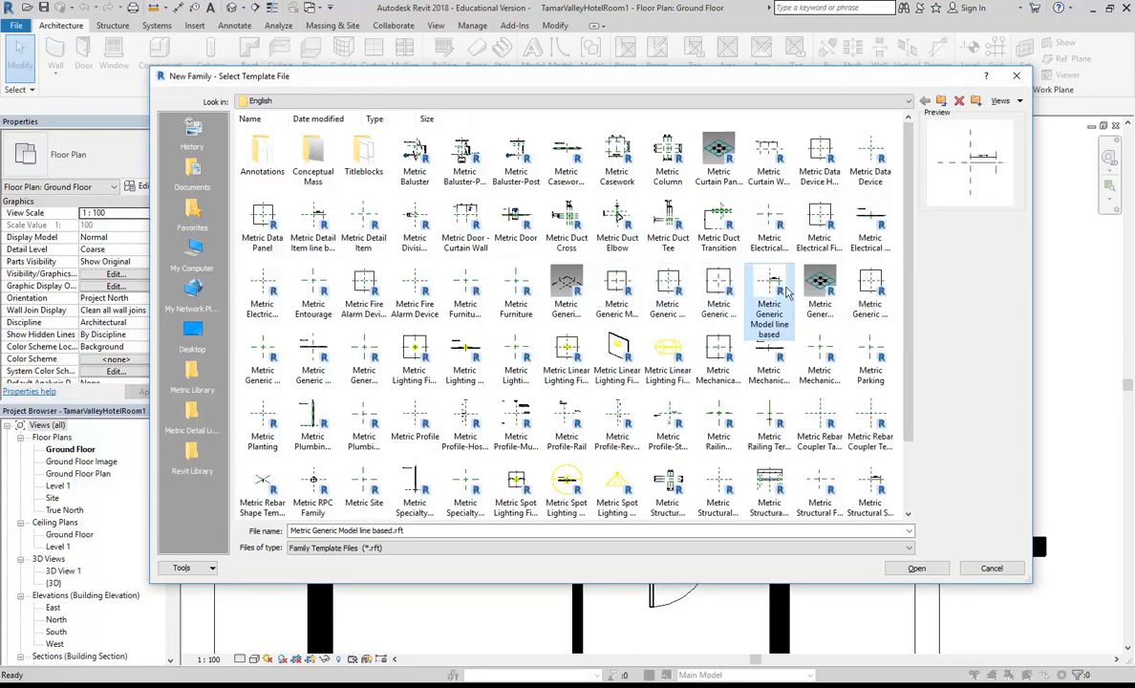
pyautogui.click(820, 286)
pyautogui.click(869, 287)
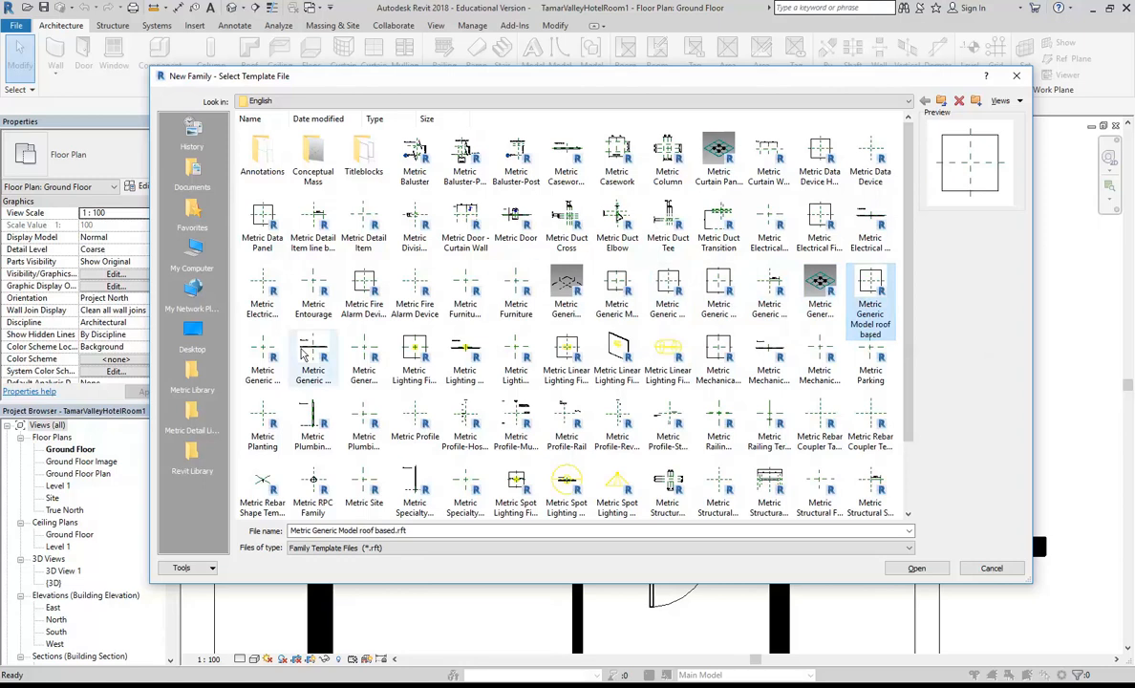
# Step: Create a blank family from the Metric Generic Model template and close it again
pyautogui.click(363, 355)
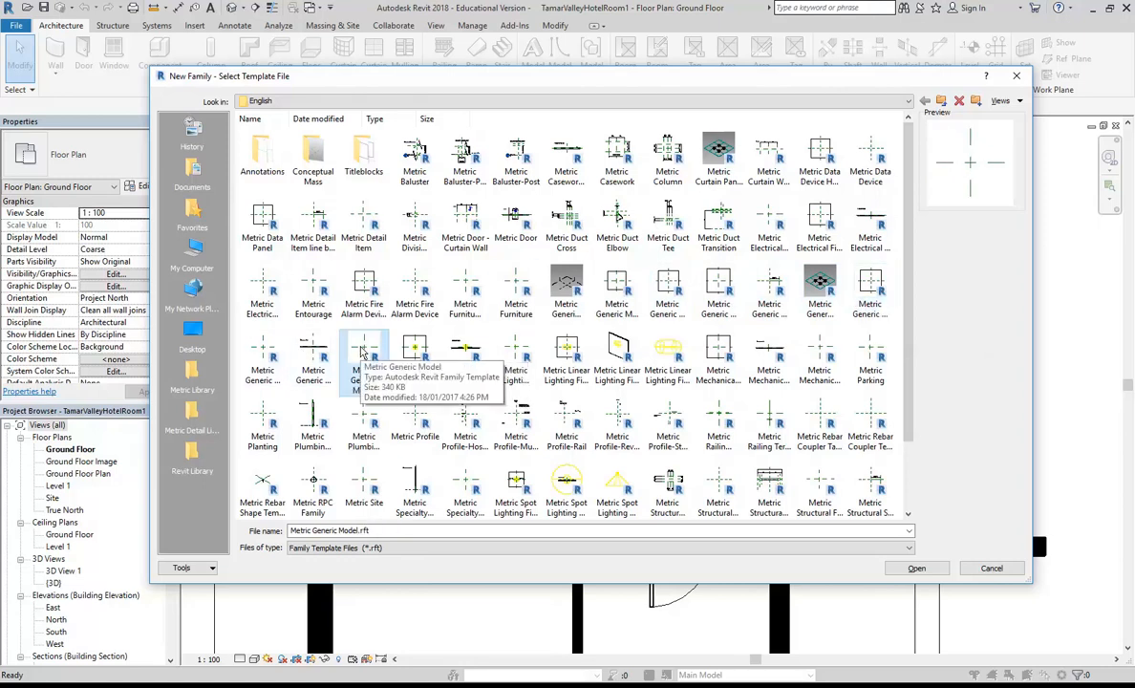
pyautogui.doubleClick(363, 354)
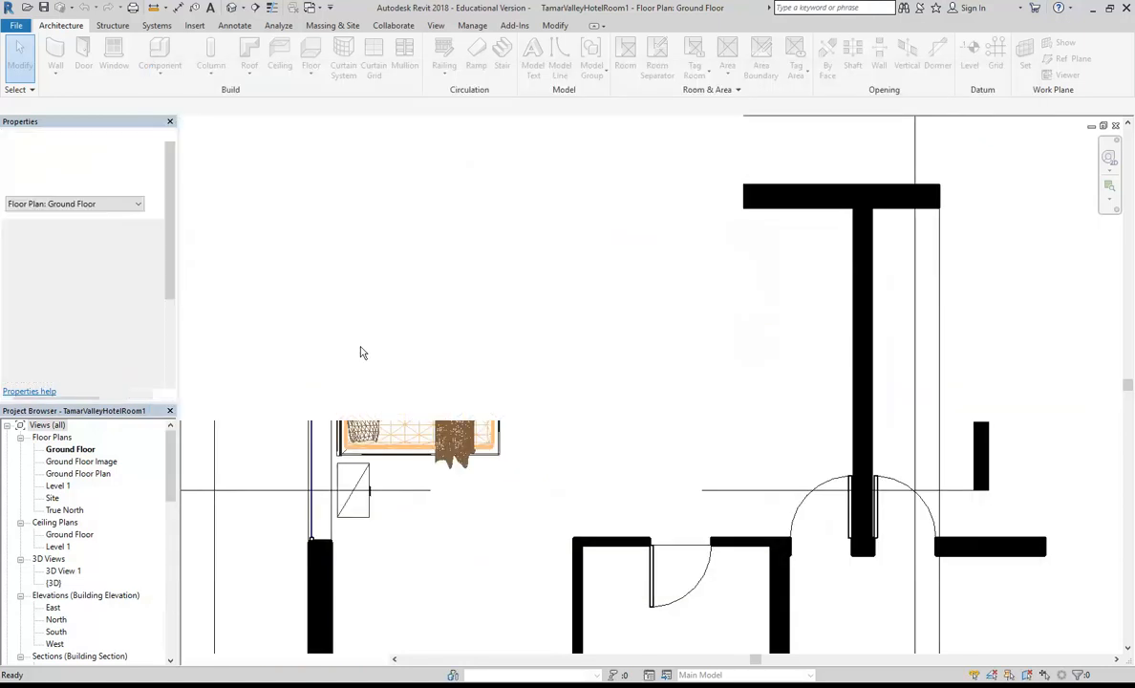
pyautogui.moveTo(365, 345); pyautogui.dragTo(462, 449, button='middle')
pyautogui.scroll(1, 453, 427)
pyautogui.scroll(1, 460, 446)
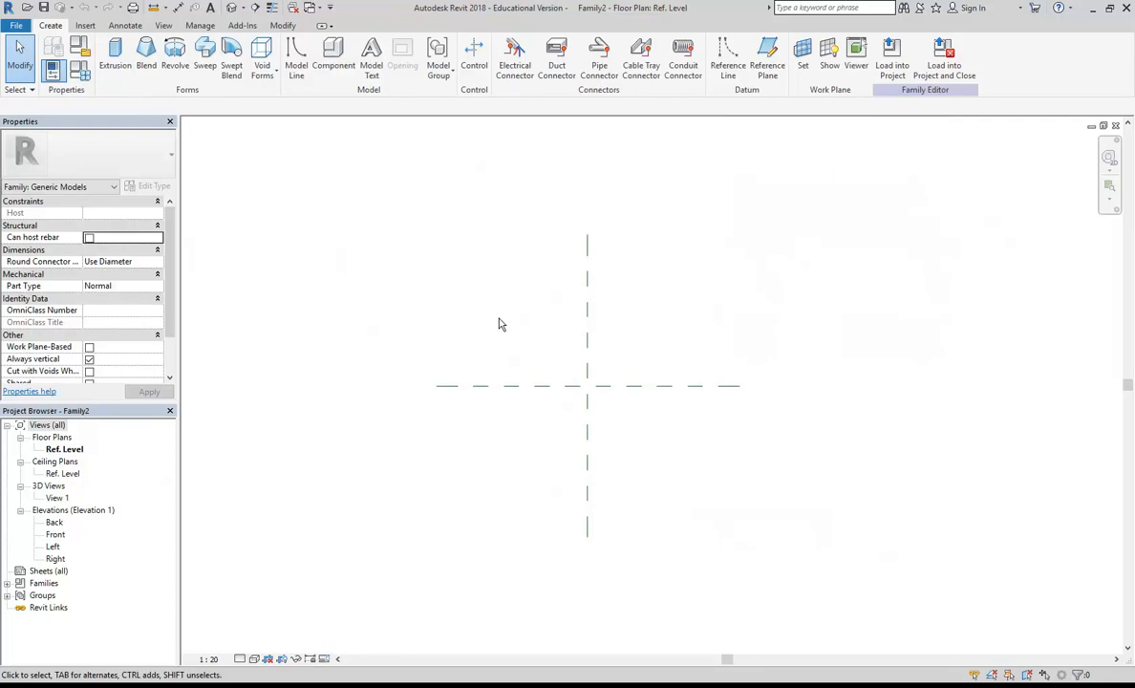
pyautogui.click(16, 26)
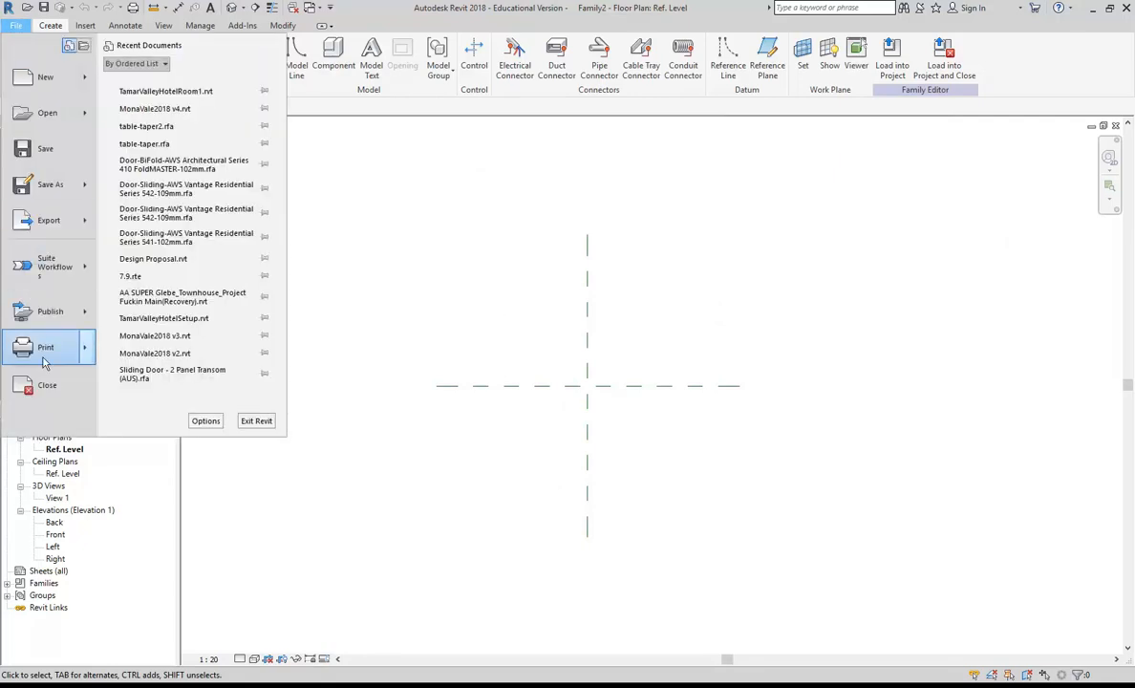
pyautogui.click(48, 387)
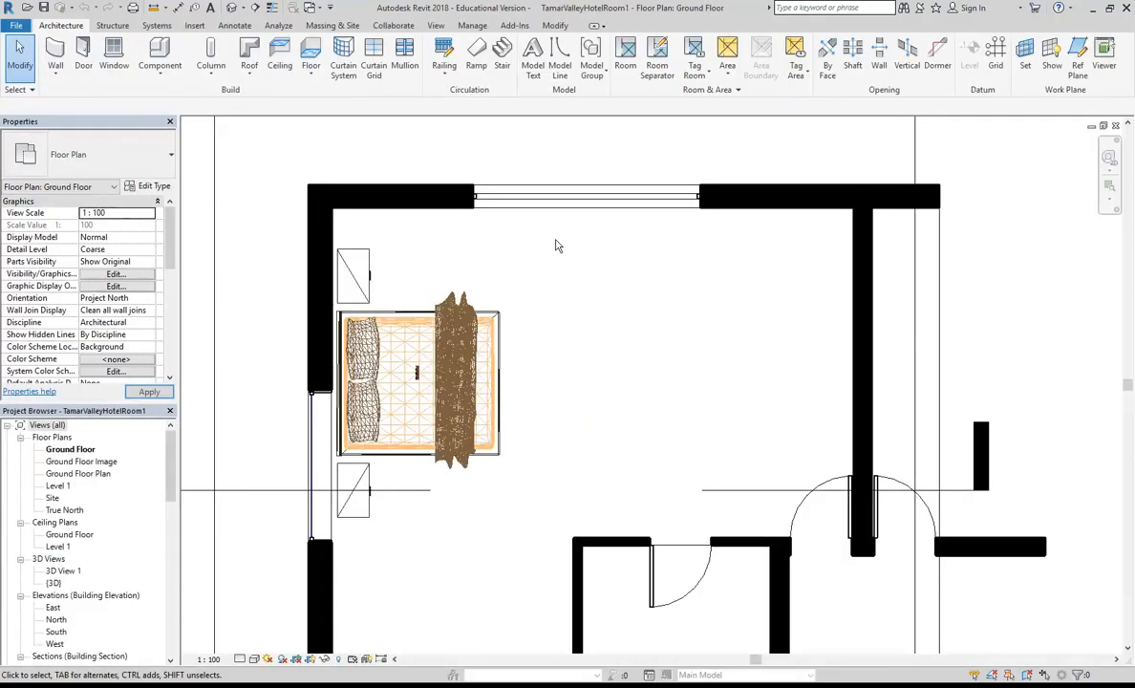
# Step: Create a new family from the Metric Furniture template
pyautogui.click(23, 29)
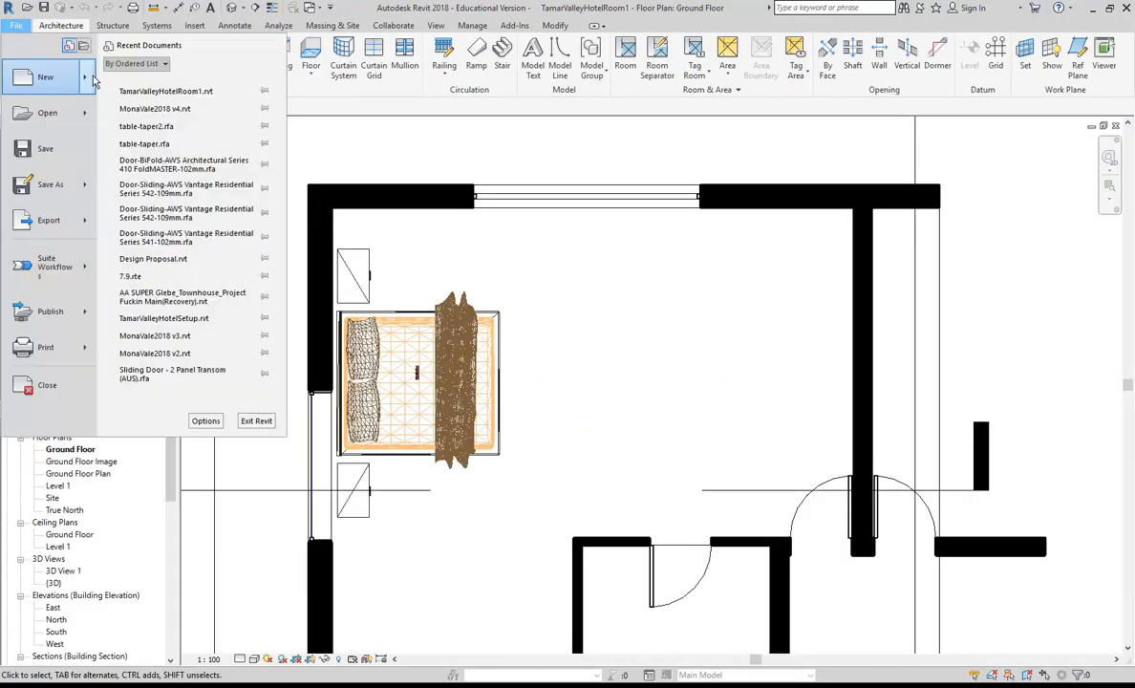
pyautogui.moveTo(82, 76)
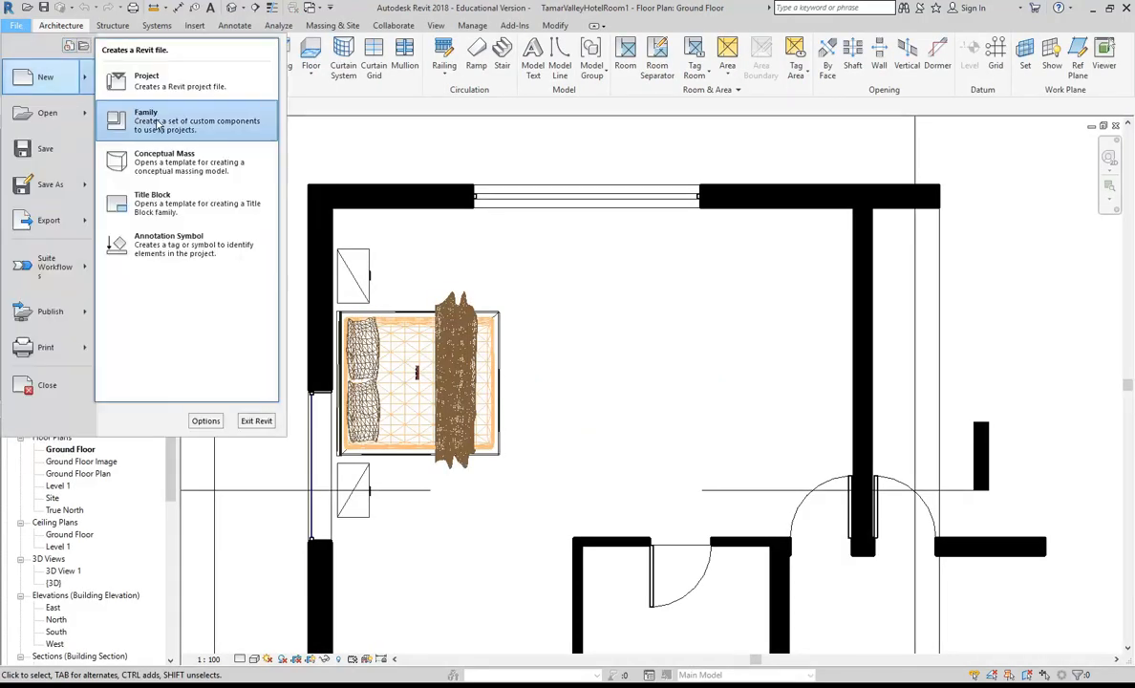
pyautogui.click(158, 124)
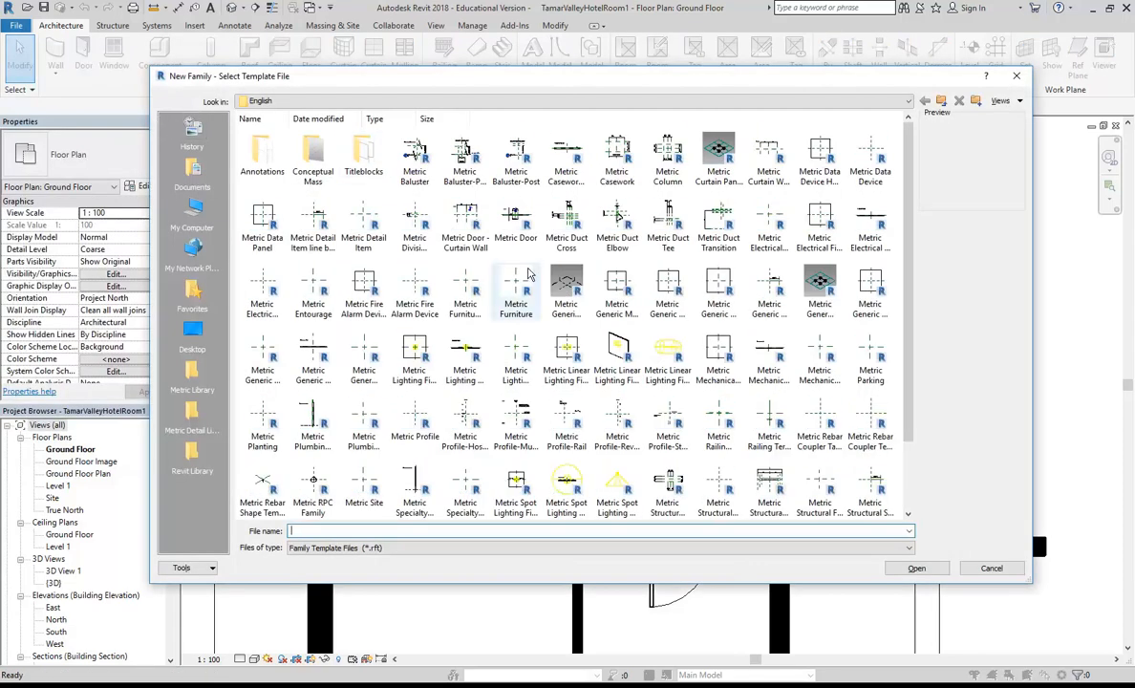
pyautogui.click(523, 284)
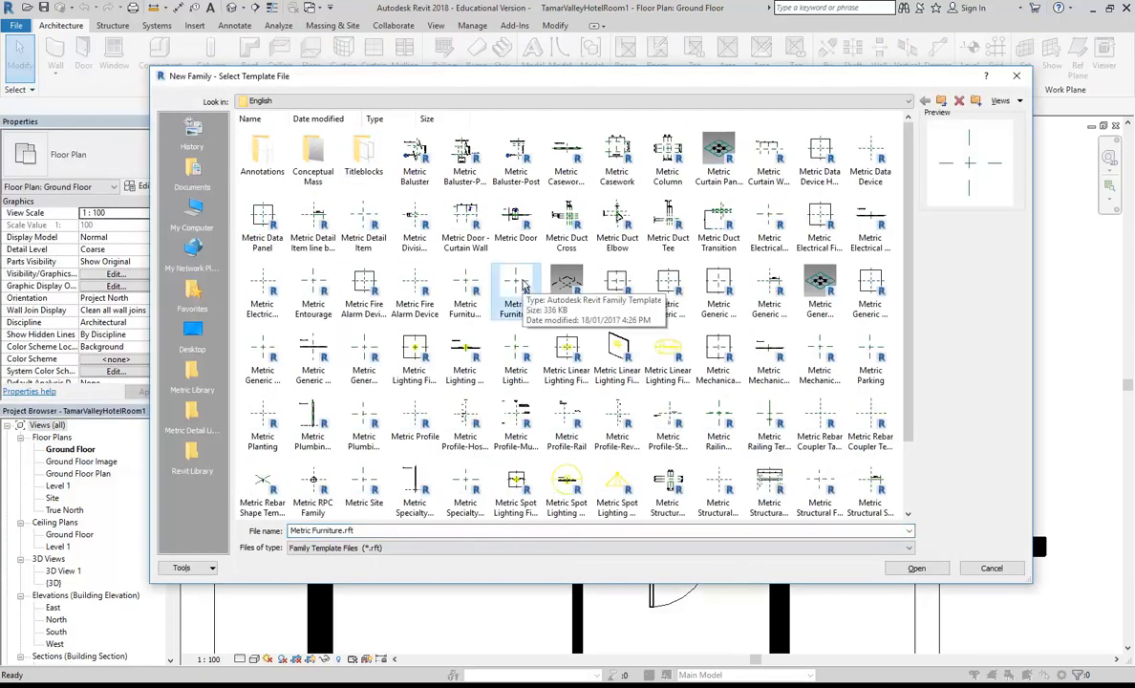
pyautogui.doubleClick(516, 287)
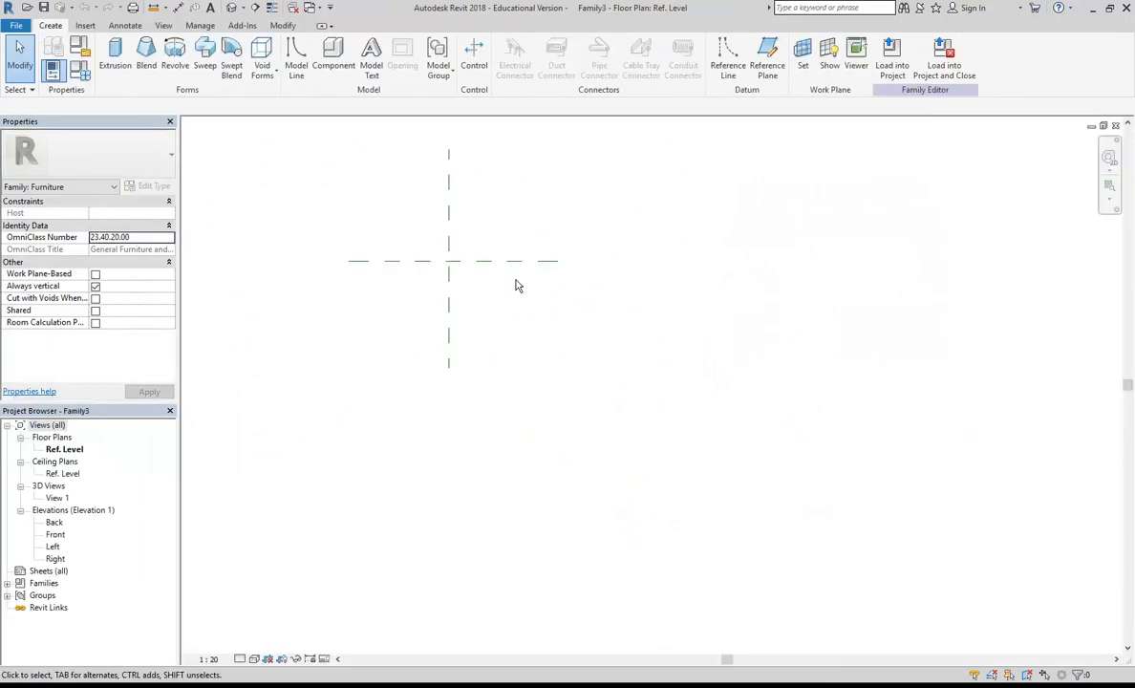
pyautogui.moveTo(517, 280); pyautogui.dragTo(633, 363, button='middle')
pyautogui.scroll(1, 496, 281)
pyautogui.moveTo(496, 298); pyautogui.dragTo(462, 284, button='middle')
pyautogui.scroll(2, 462, 287)
pyautogui.scroll(-1, 463, 288)
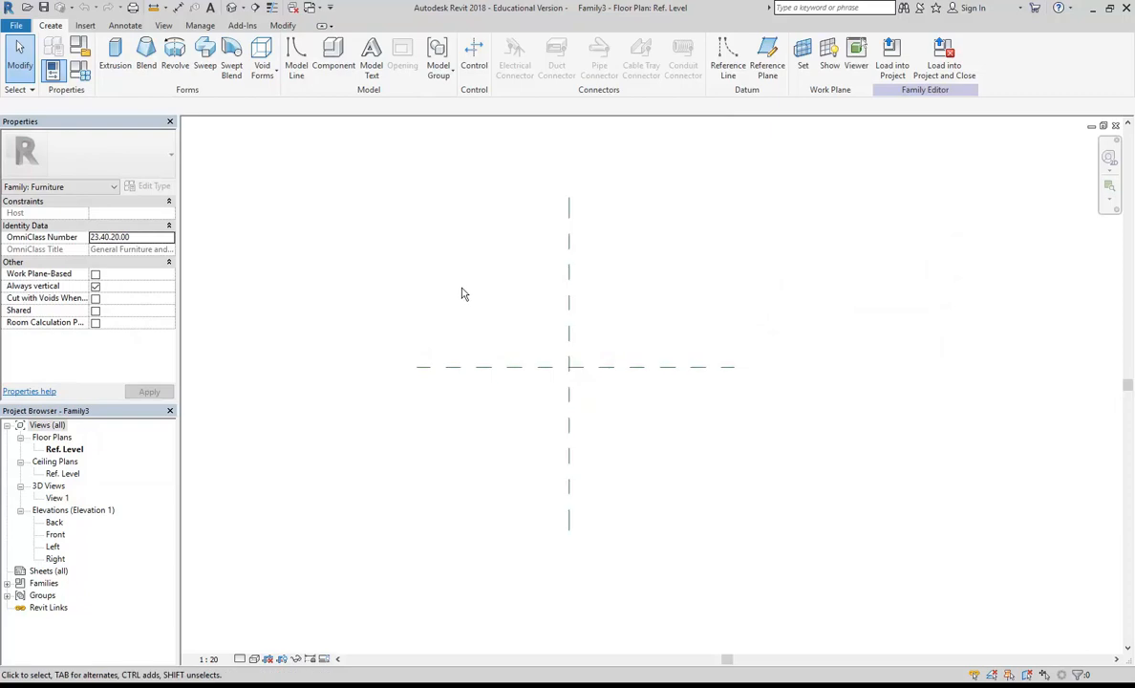
pyautogui.moveTo(462, 295); pyautogui.dragTo(448, 304, button='middle')
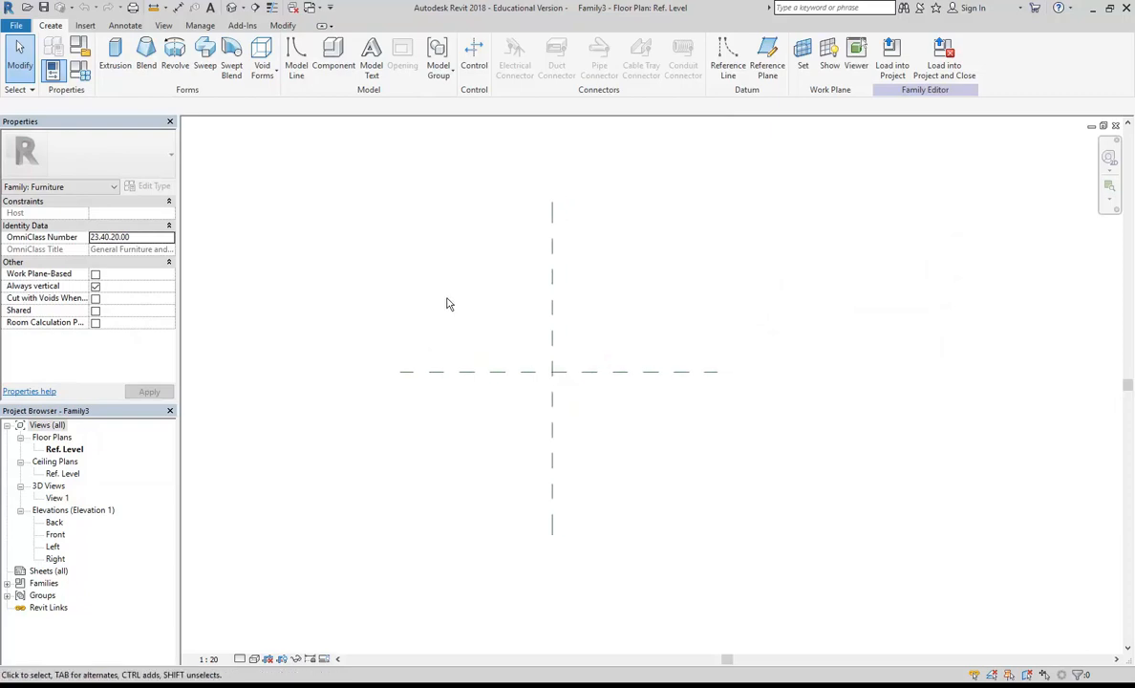
# Step: Check which family category is assigned in Family Category and Parameters, without changing it
pyautogui.click(80, 47)
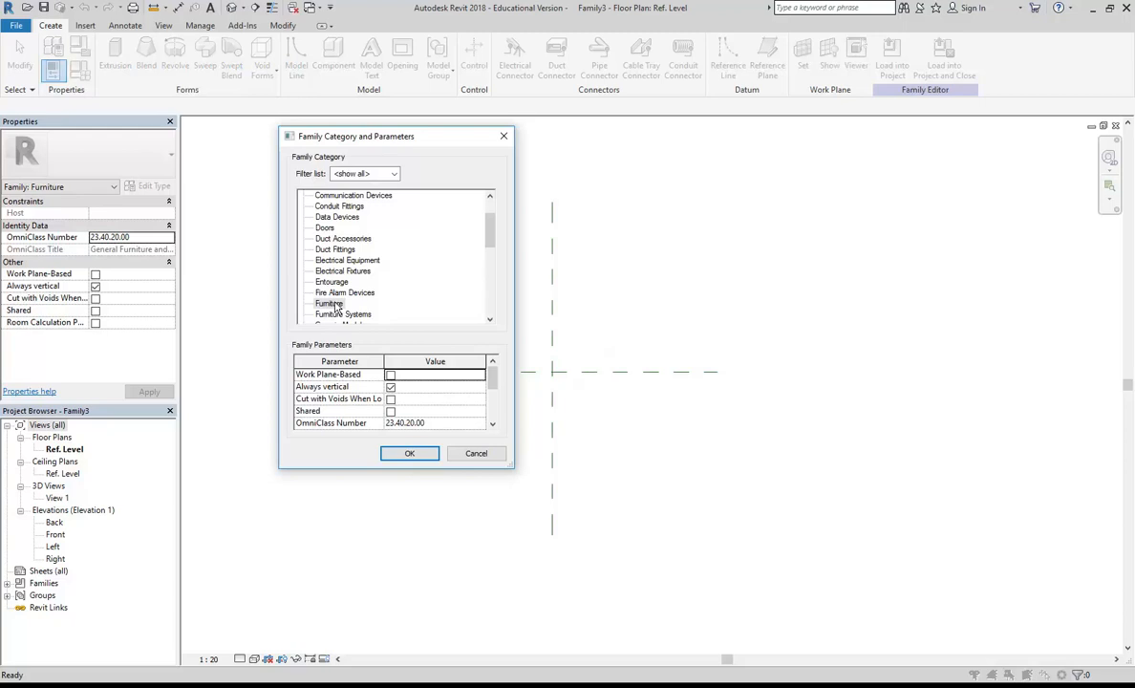
pyautogui.moveTo(489, 226); pyautogui.dragTo(457, 199)
pyautogui.click(476, 453)
pyautogui.scroll(4, 488, 336)
pyautogui.moveTo(458, 314); pyautogui.dragTo(489, 340, button='middle')
pyautogui.scroll(-2, 490, 337)
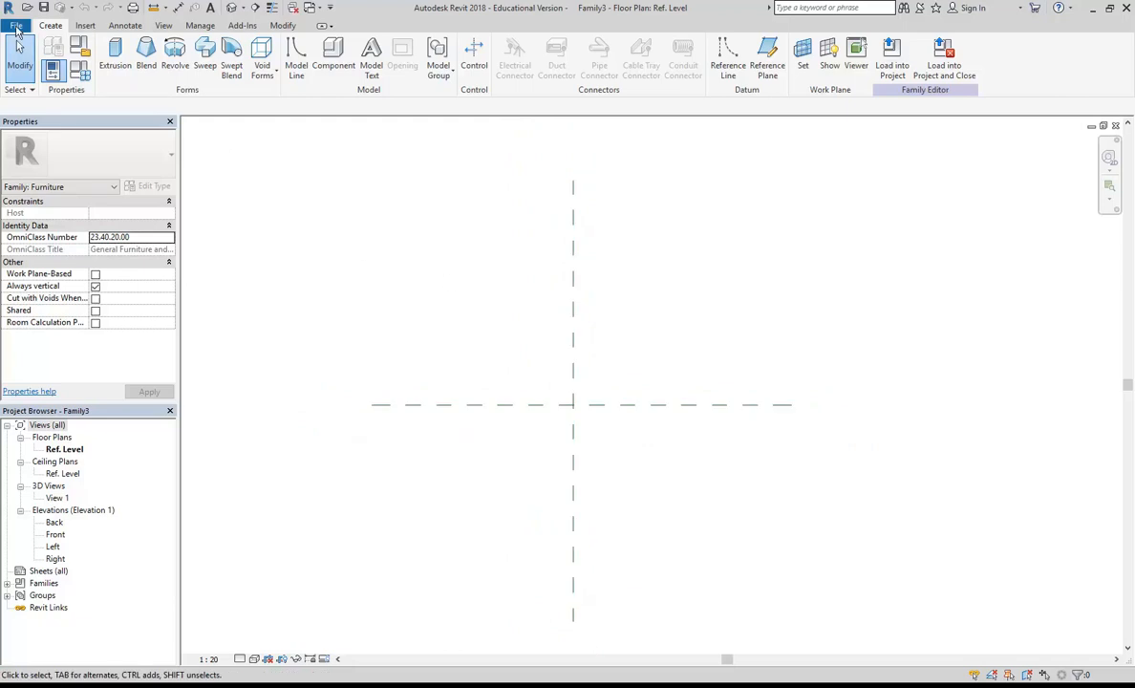
# Step: Start saving the furniture family as a new family file and browse to the home drive (U:)
pyautogui.click(16, 27)
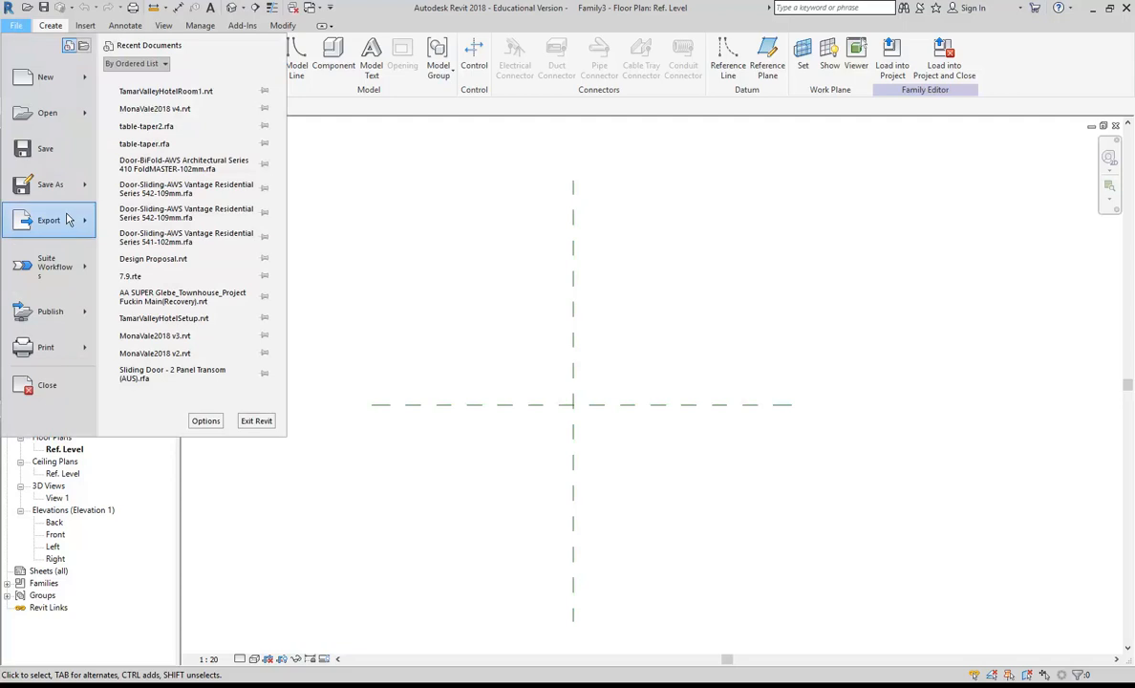
pyautogui.moveTo(52, 192)
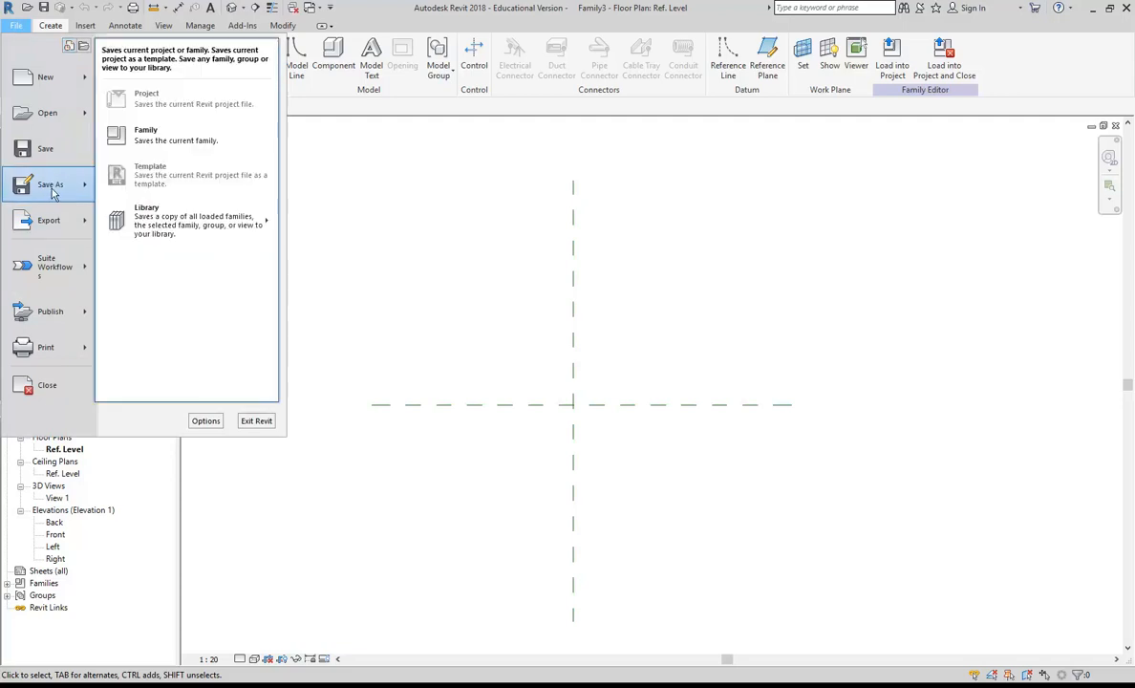
pyautogui.click(154, 145)
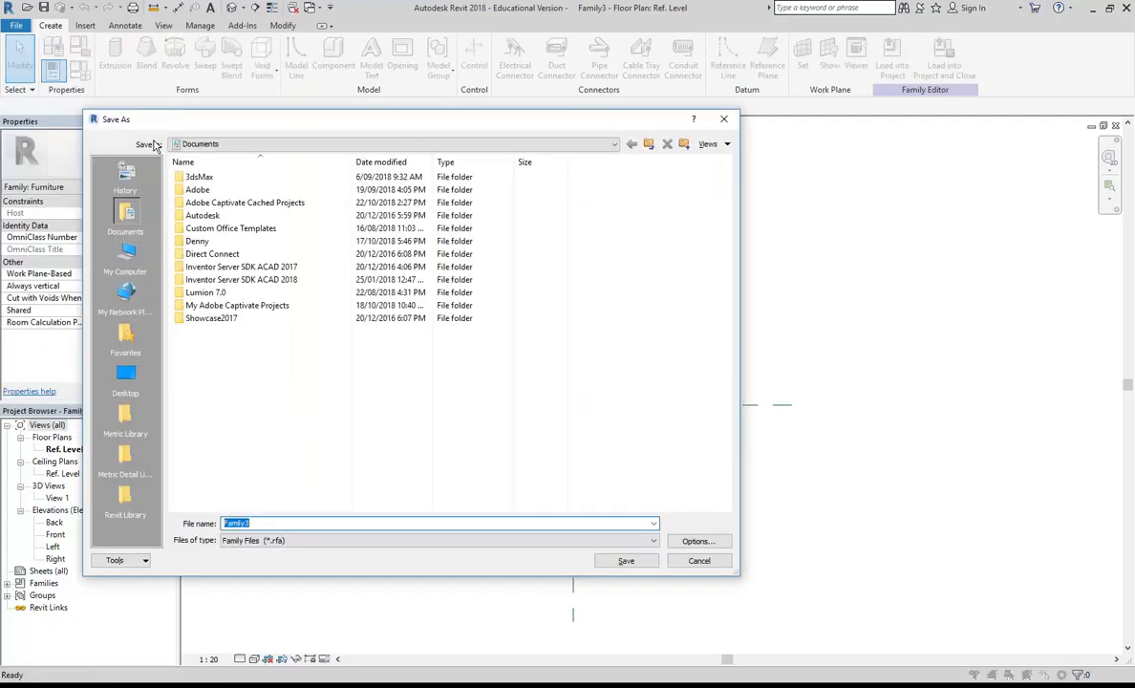
pyautogui.click(217, 145)
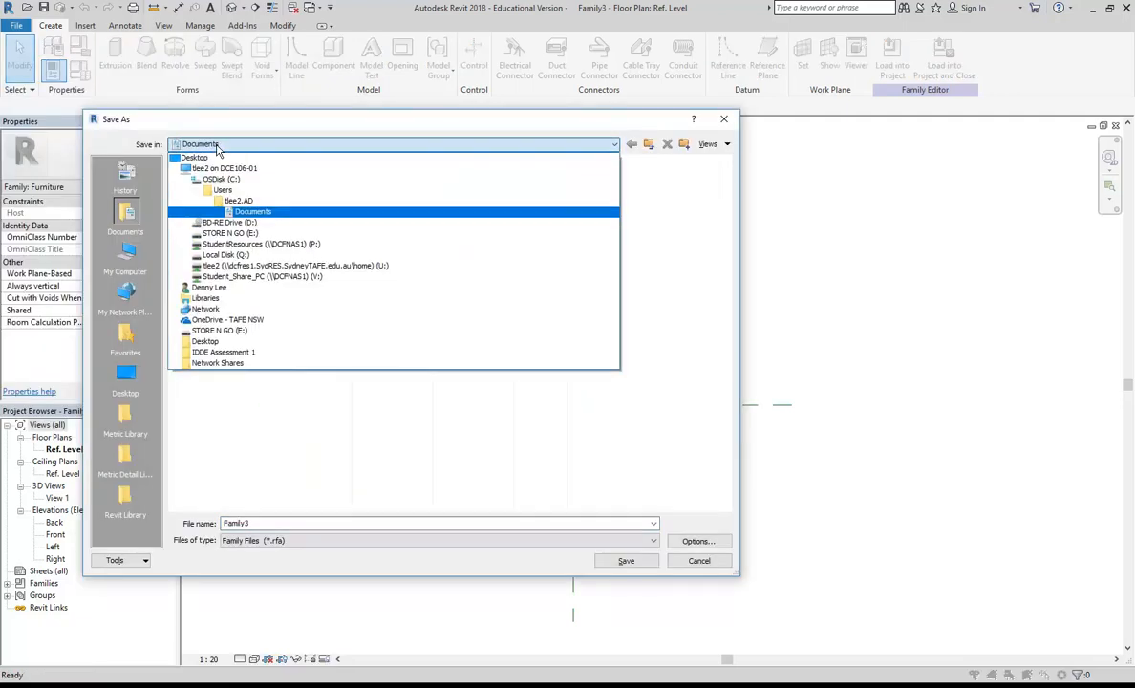
pyautogui.click(285, 268)
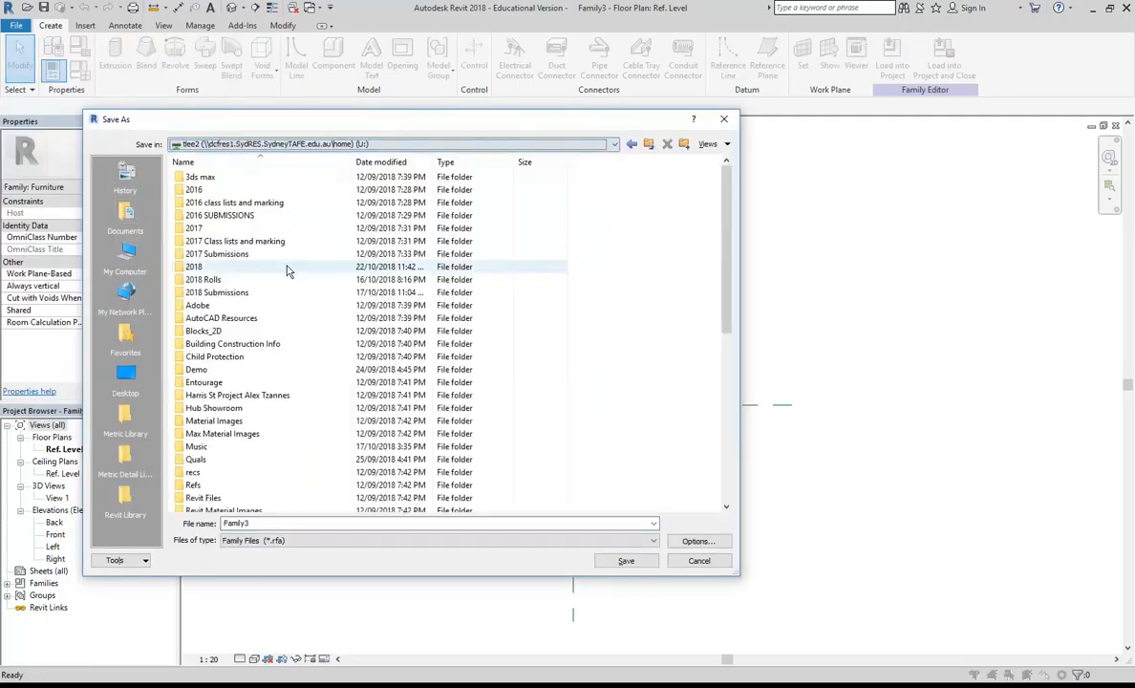
pyautogui.click(287, 522)
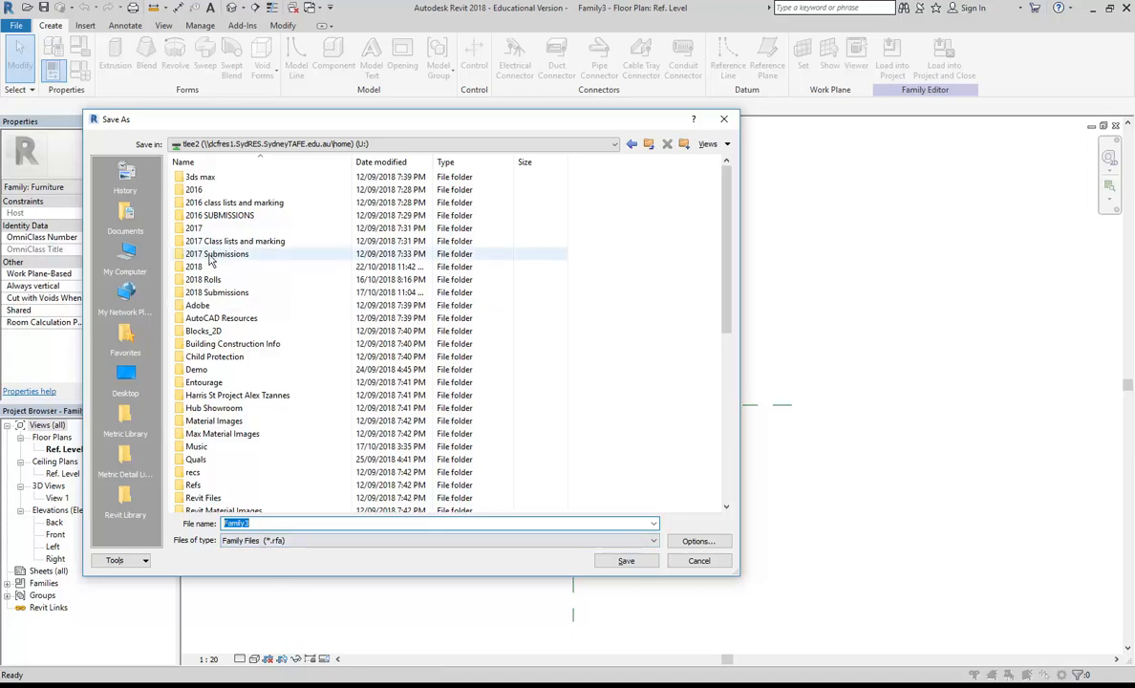
# Step: Set the save location to the EDU_DC_InteriorDesign > Revit Library > Furniture > Tables folder on the StudentResources (P:) drive
pyautogui.click(291, 144)
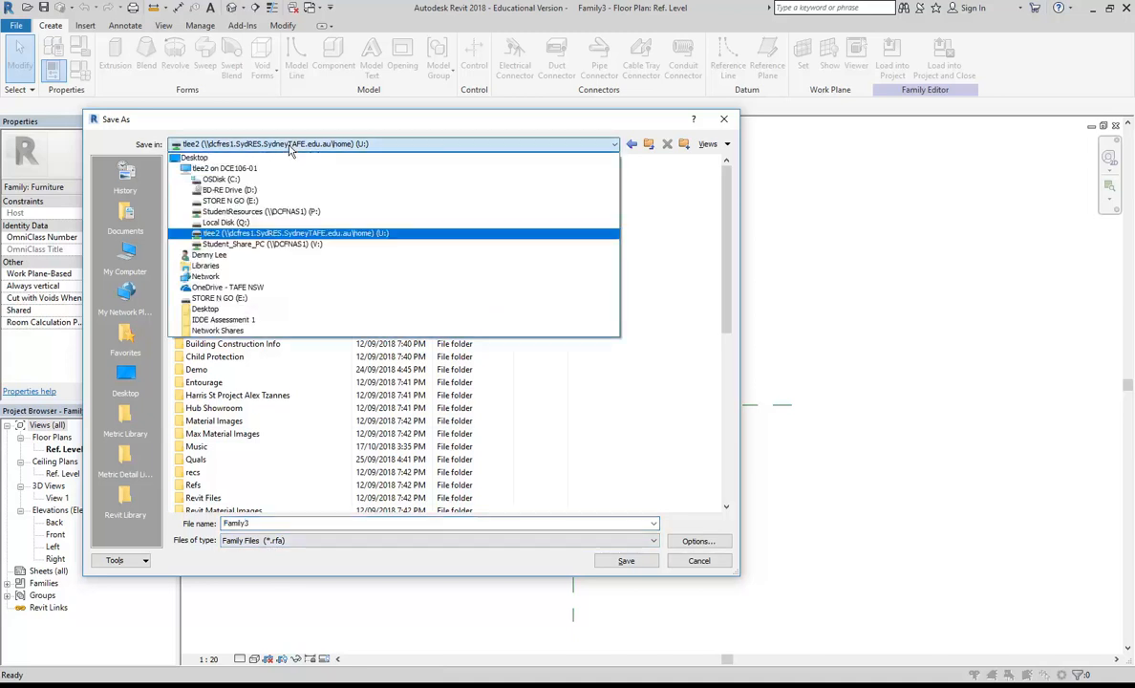
pyautogui.click(287, 211)
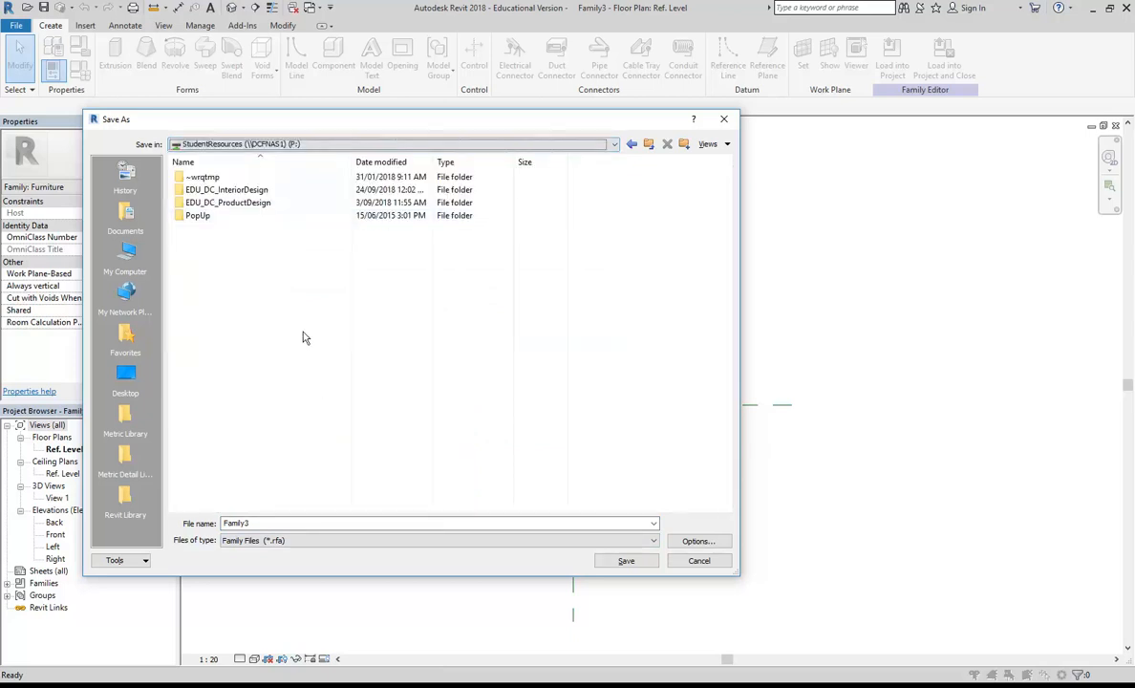
pyautogui.doubleClick(234, 190)
pyautogui.scroll(-4, 238, 382)
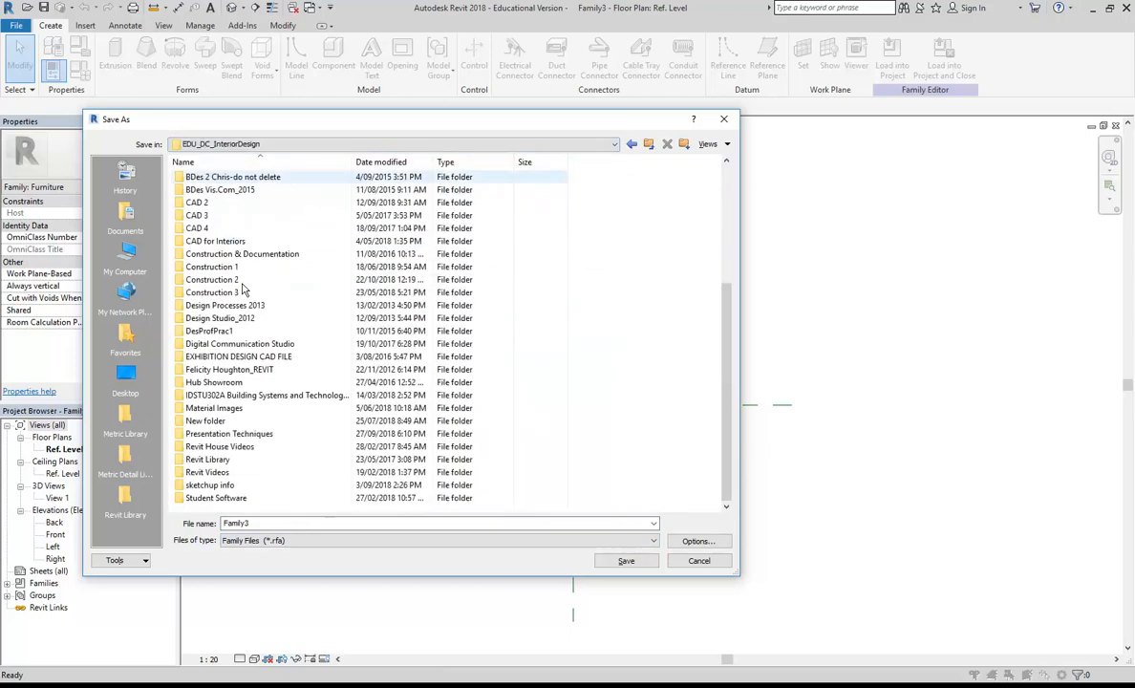
pyautogui.doubleClick(214, 460)
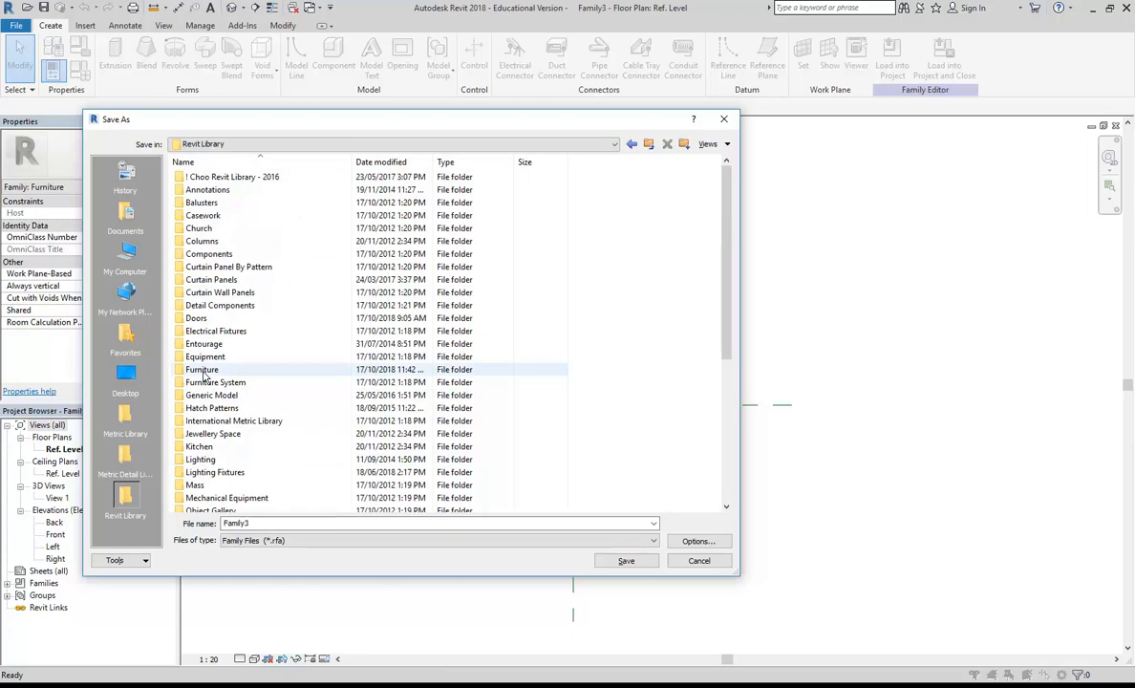
pyautogui.doubleClick(203, 370)
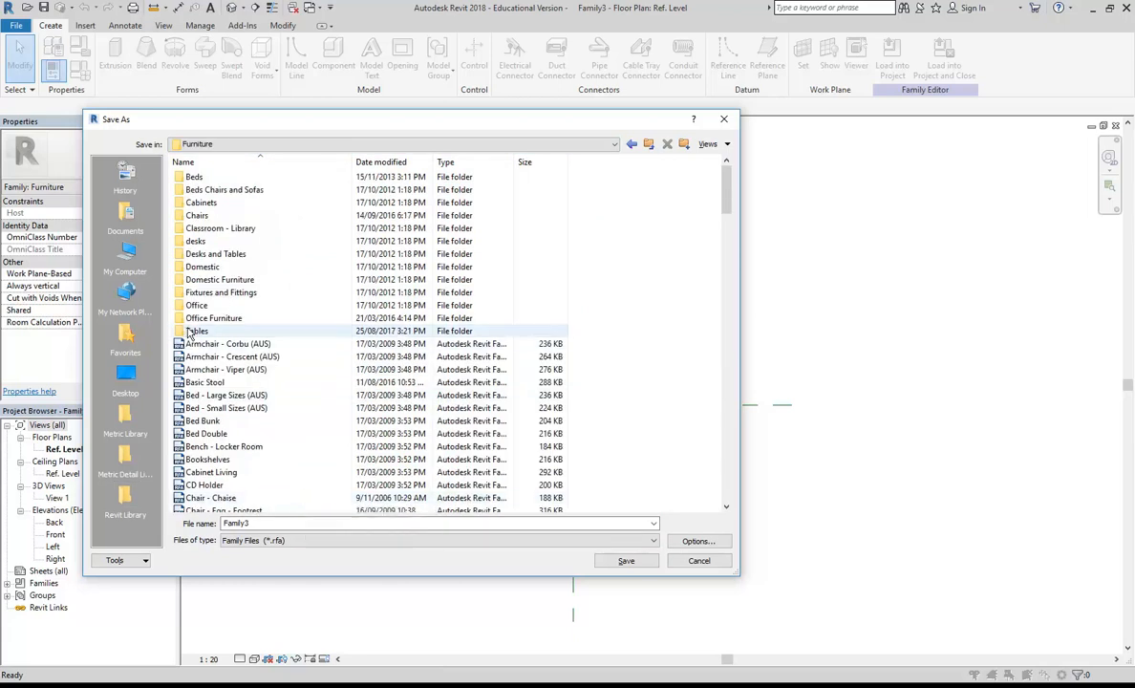
pyautogui.doubleClick(194, 331)
# Step: Name the family file Table-round-taper-leg and save it in the Tables folder
pyautogui.click(260, 523)
pyautogui.doubleClick(260, 522)
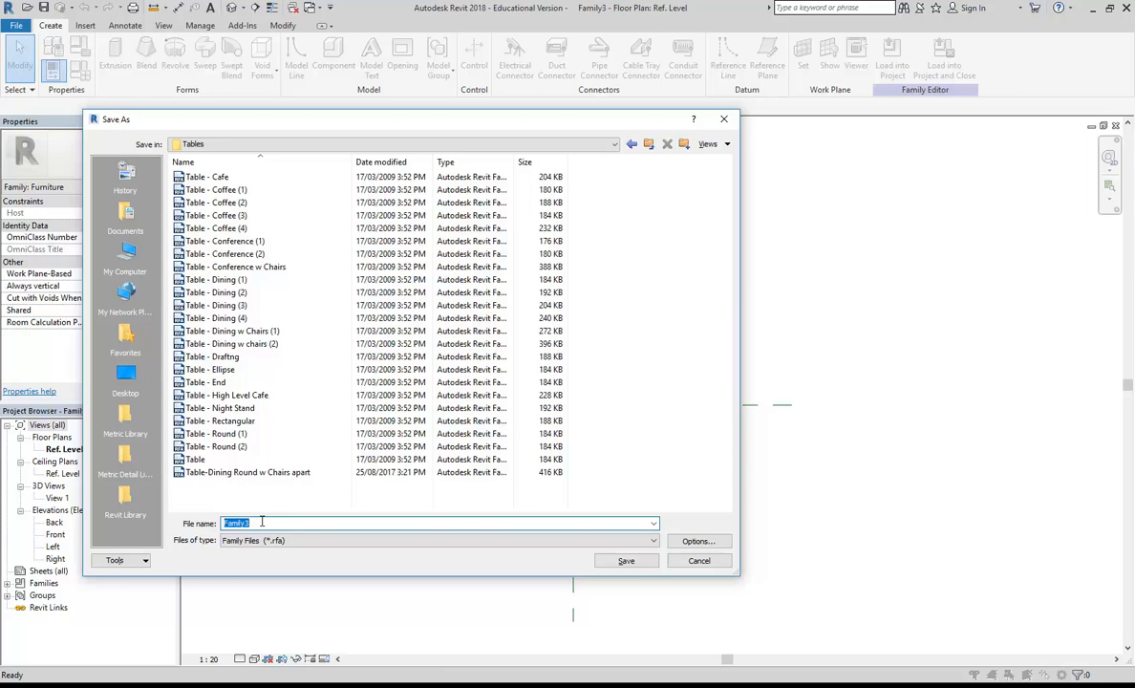
pyautogui.write('Table-round-taper-leg')
pyautogui.click(616, 563)
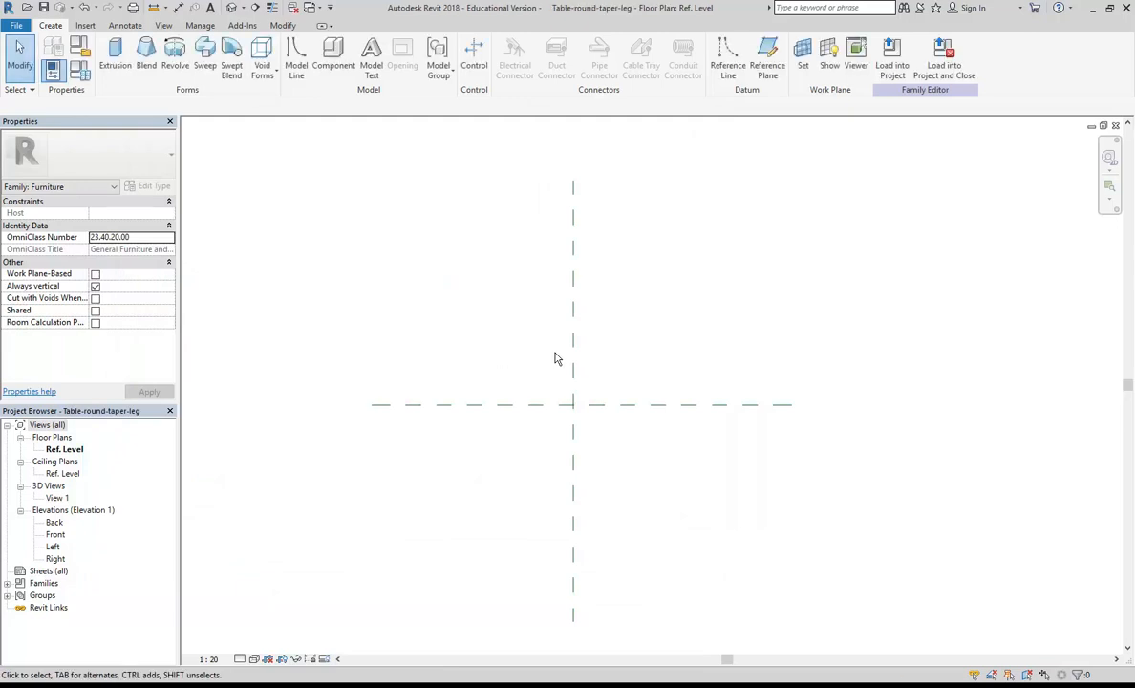
# Step: Start an extrusion for the tabletop and sketch a 600 mm radius circle centred on the reference plane intersection
pyautogui.click(116, 54)
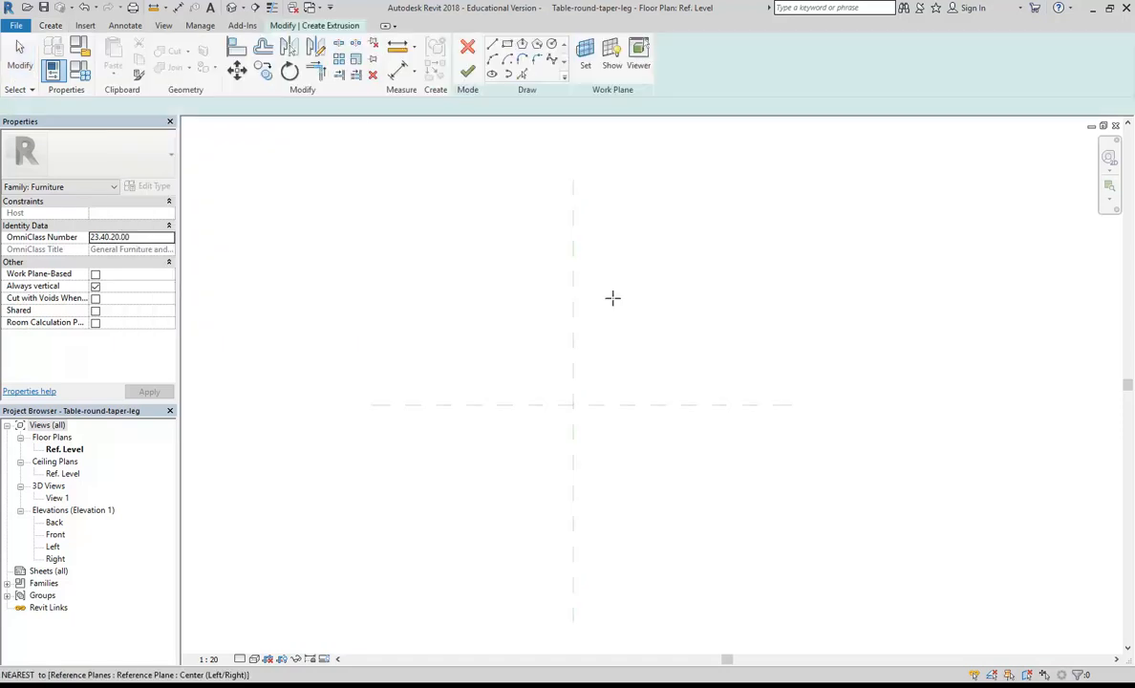
pyautogui.click(551, 46)
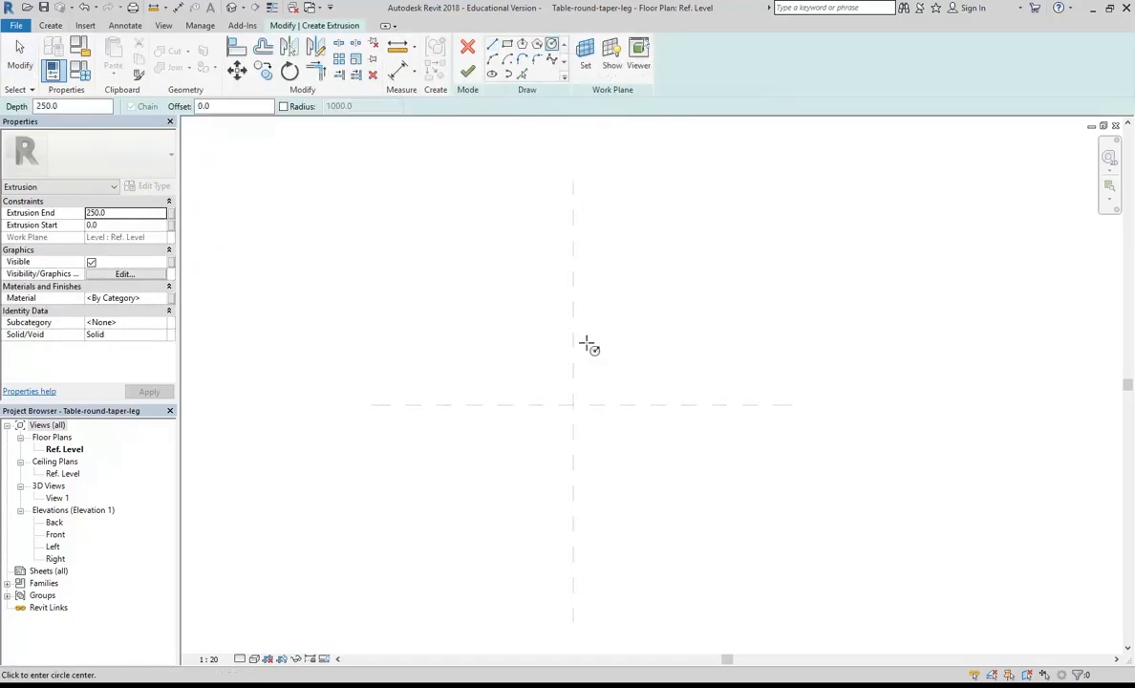
pyautogui.click(573, 405)
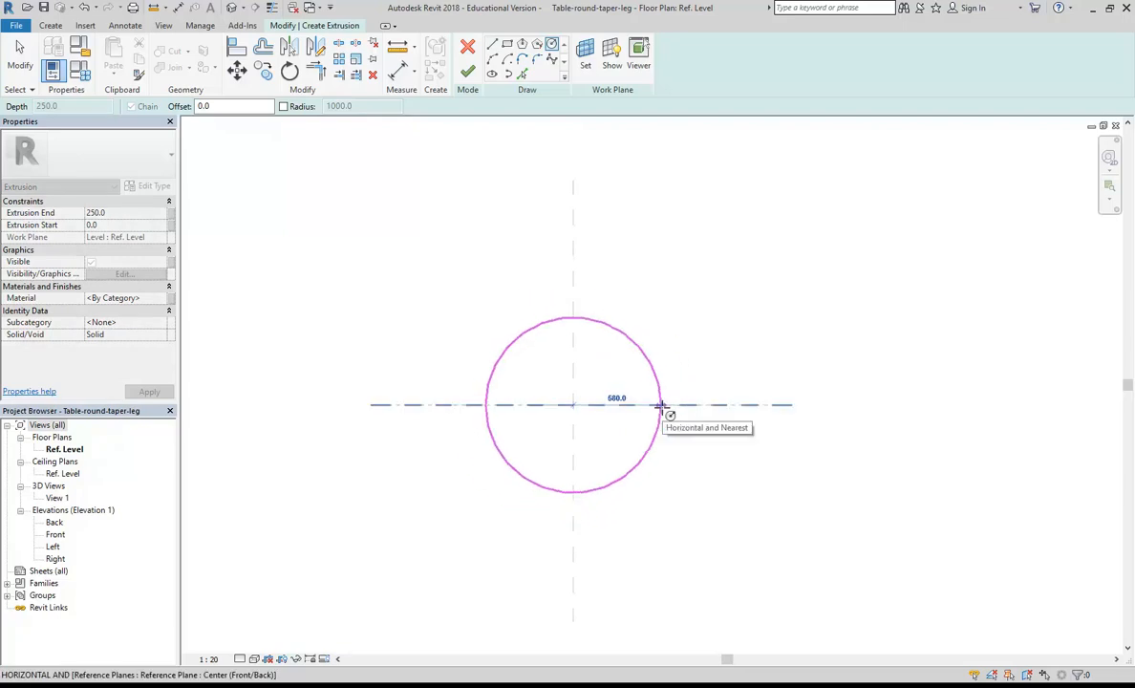
pyautogui.click(663, 405)
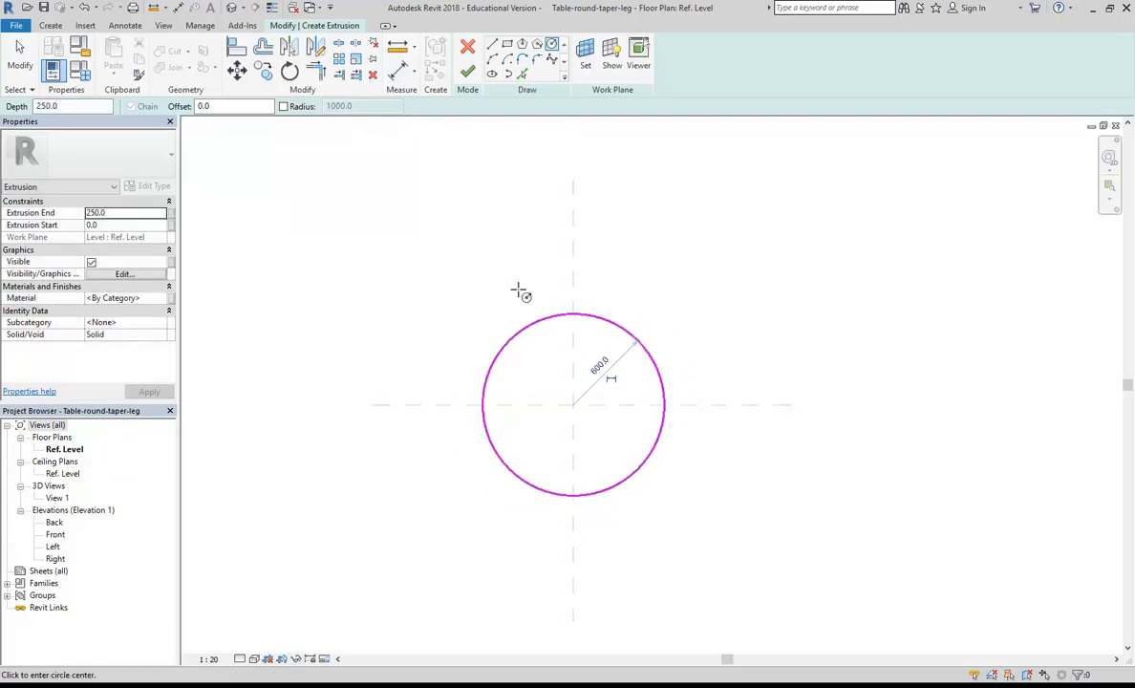
pyautogui.rightClick(487, 251)
pyautogui.click(534, 272)
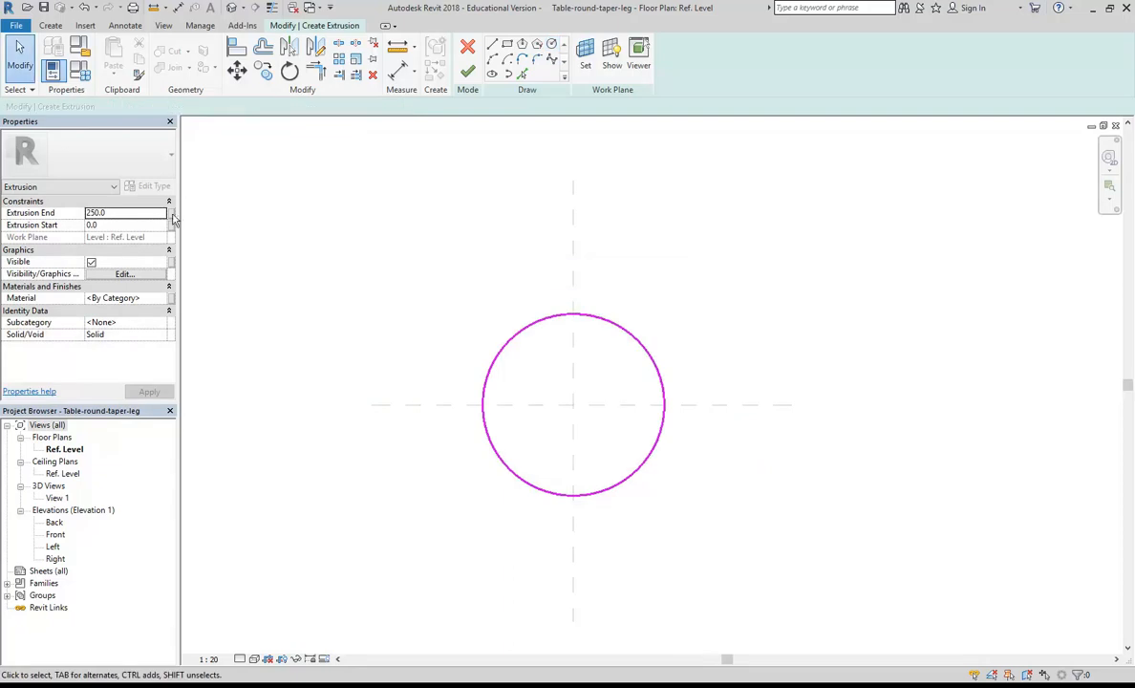
# Step: Set the circle's Extrusion End to 600 and Extrusion Start to 550, and finish the tabletop extrusion
pyautogui.click(117, 212)
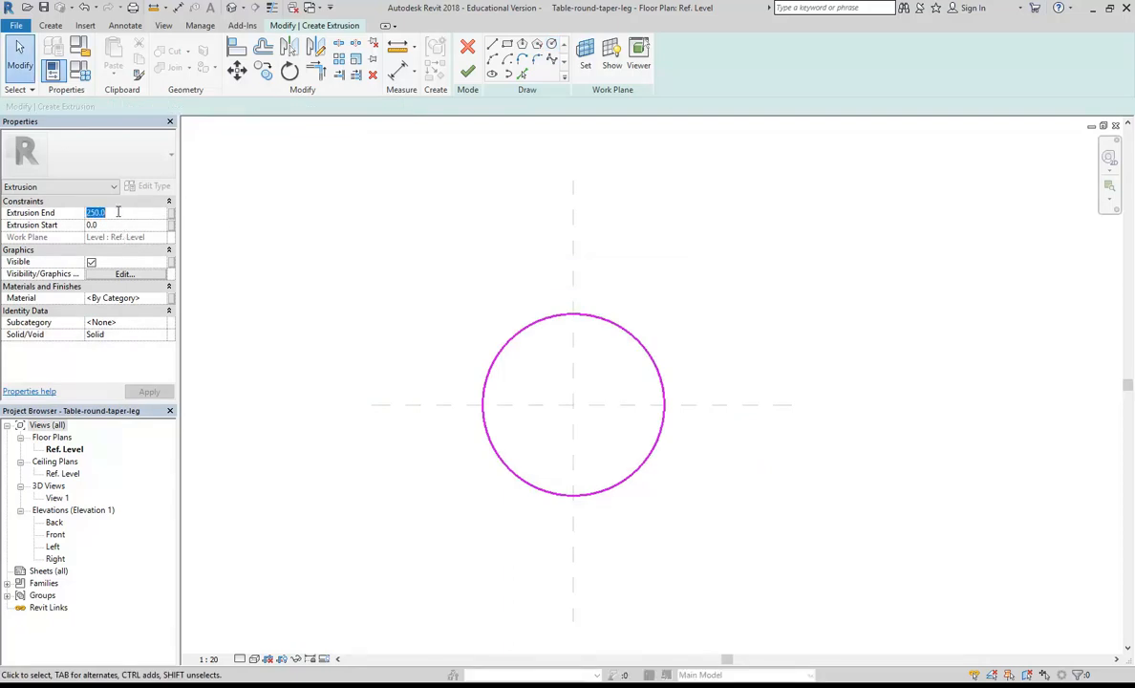
pyautogui.write('6000')
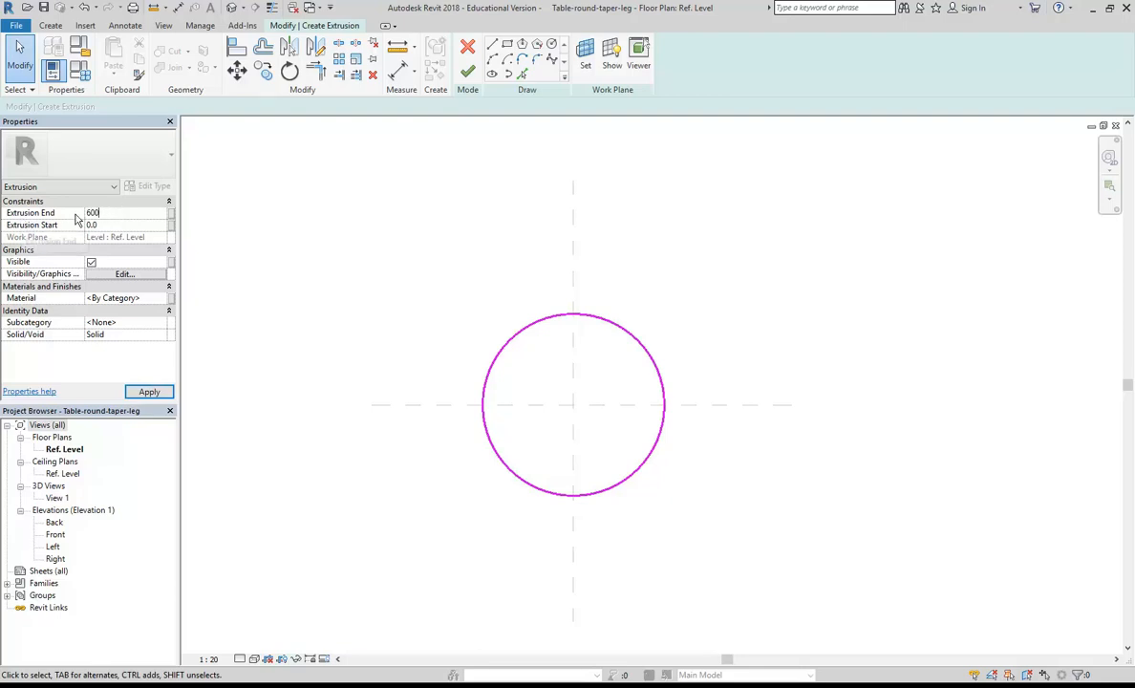
pyautogui.click(115, 225)
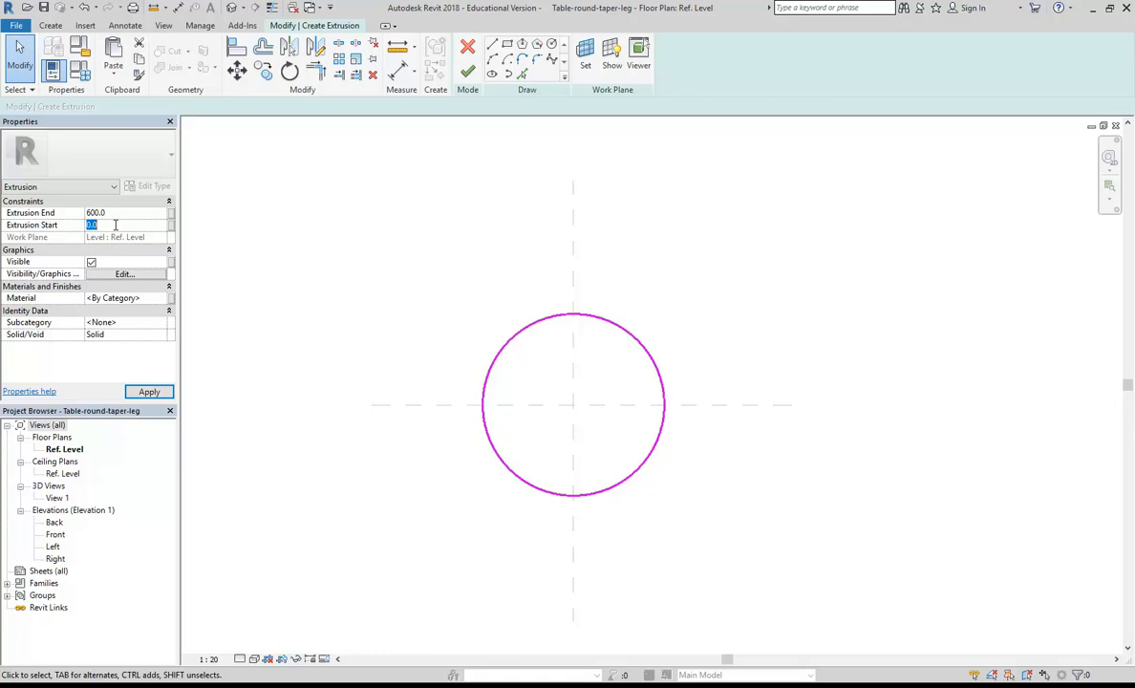
pyautogui.press('Return')
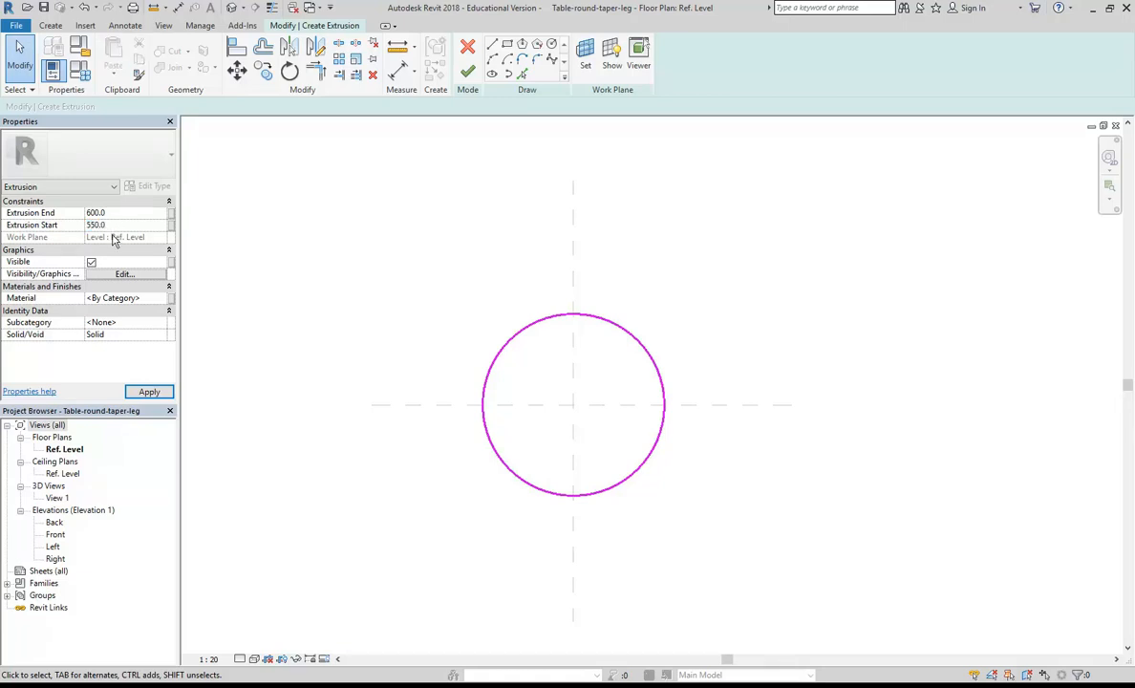
pyautogui.click(468, 71)
pyautogui.click(400, 300)
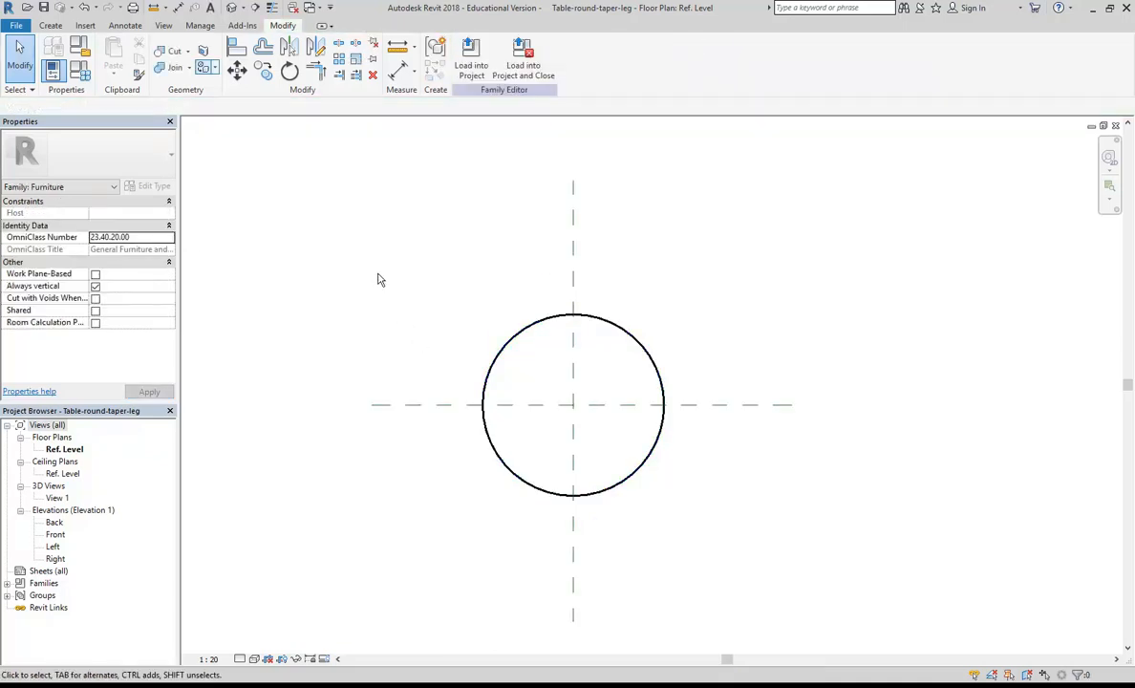
# Step: Open the default 3D view and examine the shape and thickness of the round tabletop
pyautogui.click(232, 8)
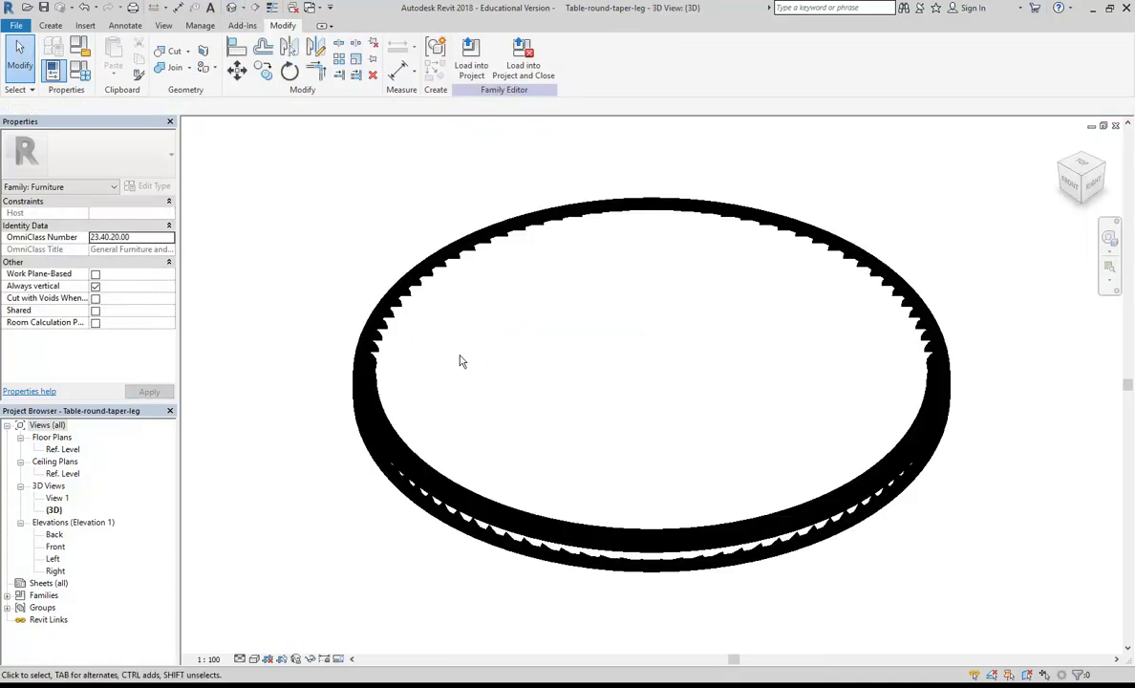
pyautogui.scroll(-2, 459, 361)
pyautogui.keyDown('shift'); pyautogui.moveTo(552, 567); pyautogui.dragTo(603, 573, button='middle'); pyautogui.keyUp('shift')
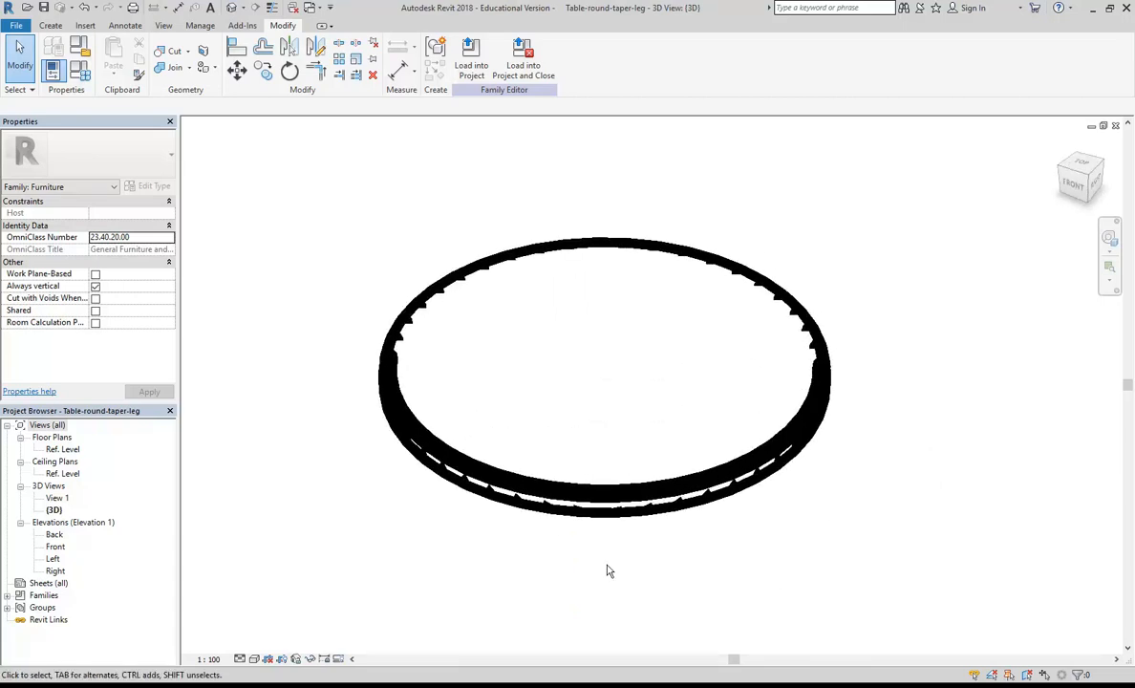
pyautogui.moveTo(328, 395); pyautogui.dragTo(392, 393, button='middle')
pyautogui.moveTo(412, 347); pyautogui.dragTo(402, 348, button='middle')
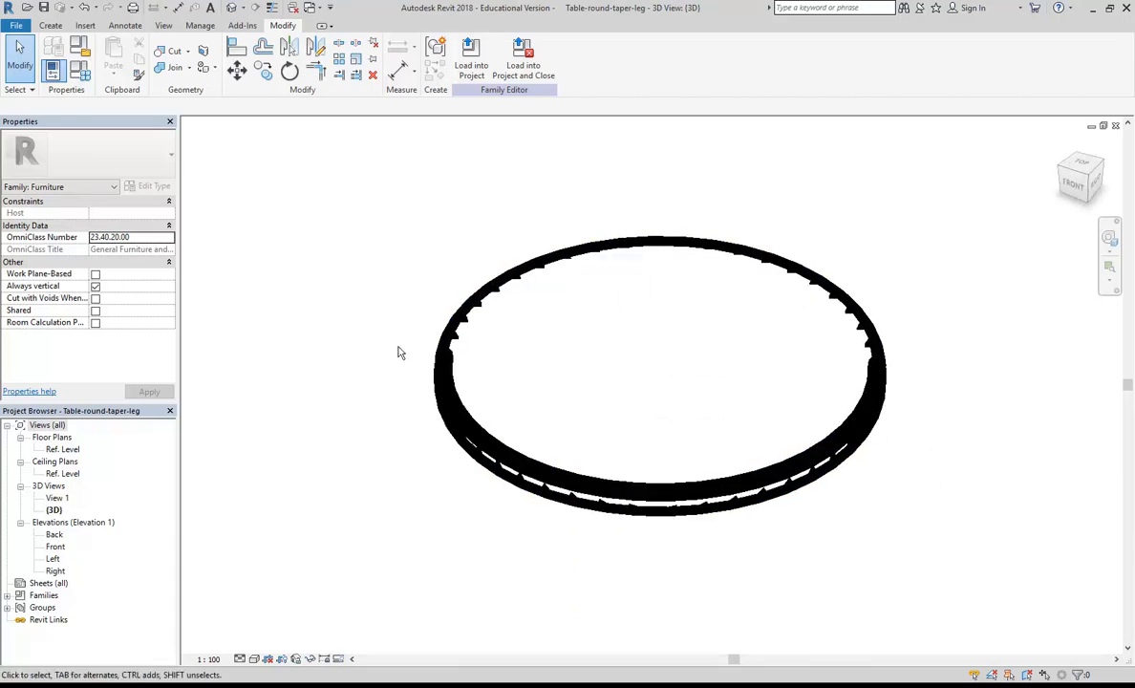
pyautogui.rightClick(361, 207)
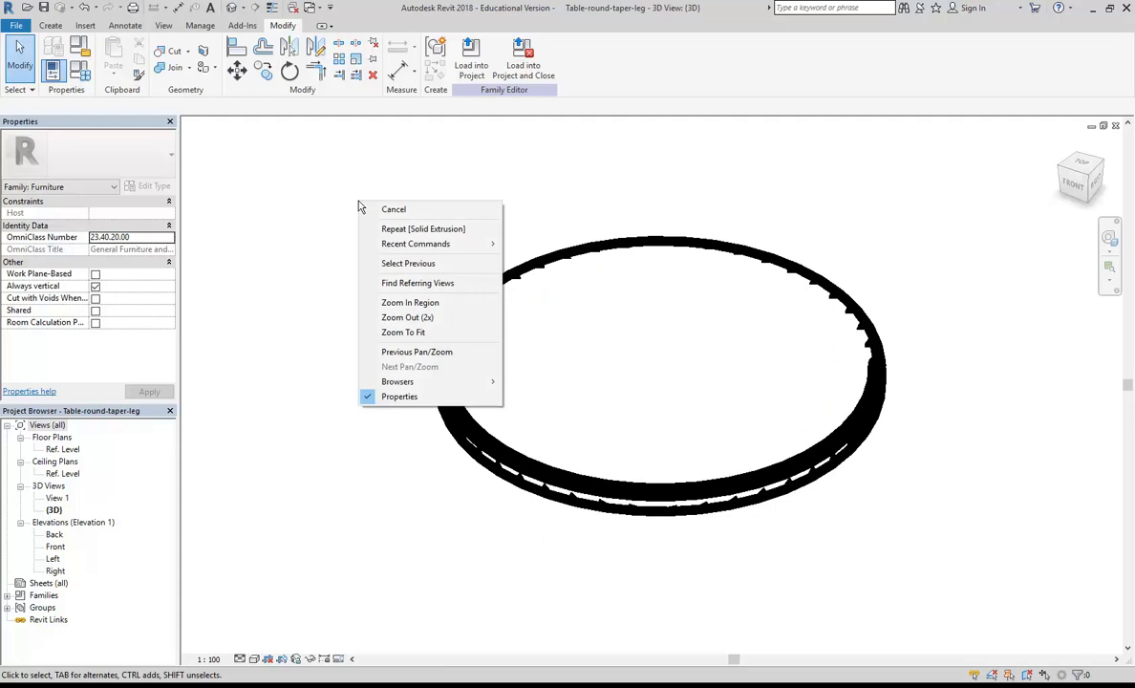
pyautogui.click(407, 331)
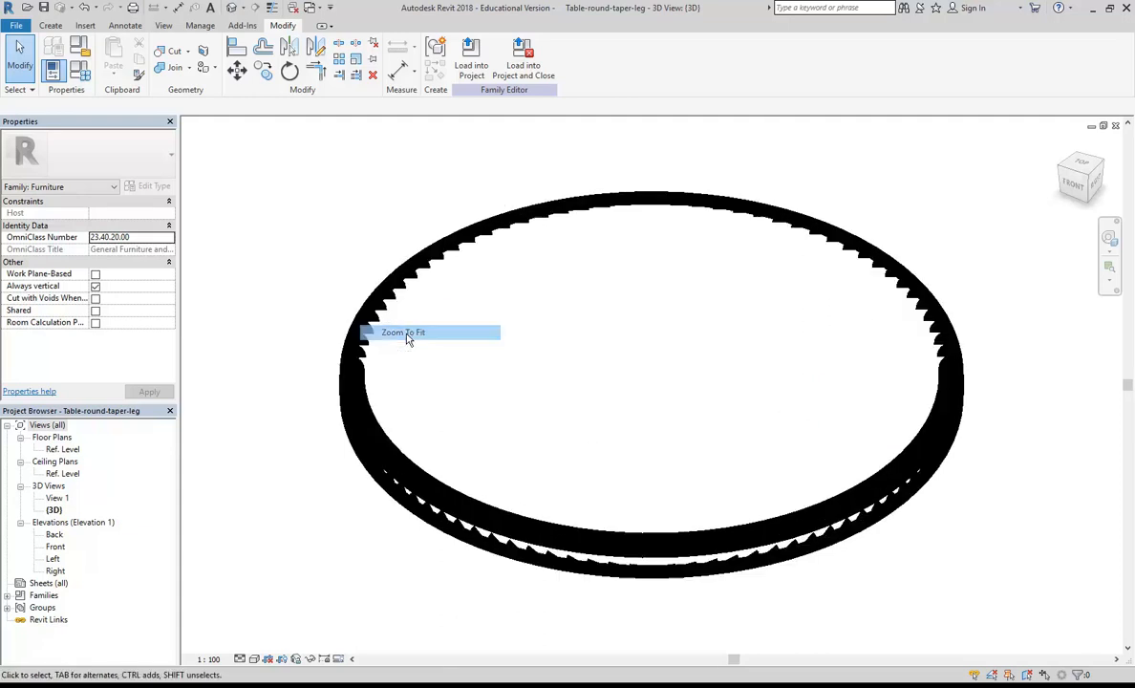
pyautogui.scroll(-2, 406, 468)
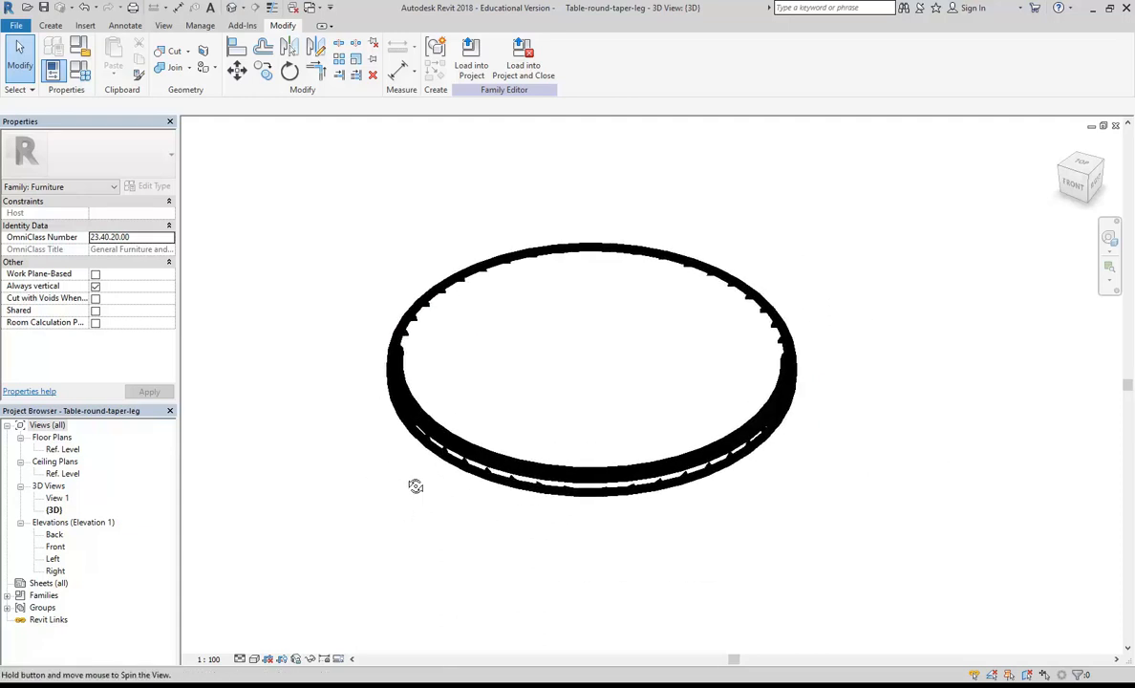
pyautogui.scroll(-2, 394, 501)
# Step: In the Ref. Level plan, start a blend and sketch a 240 mm radius base circle centred on the reference plane intersection
pyautogui.doubleClick(86, 449)
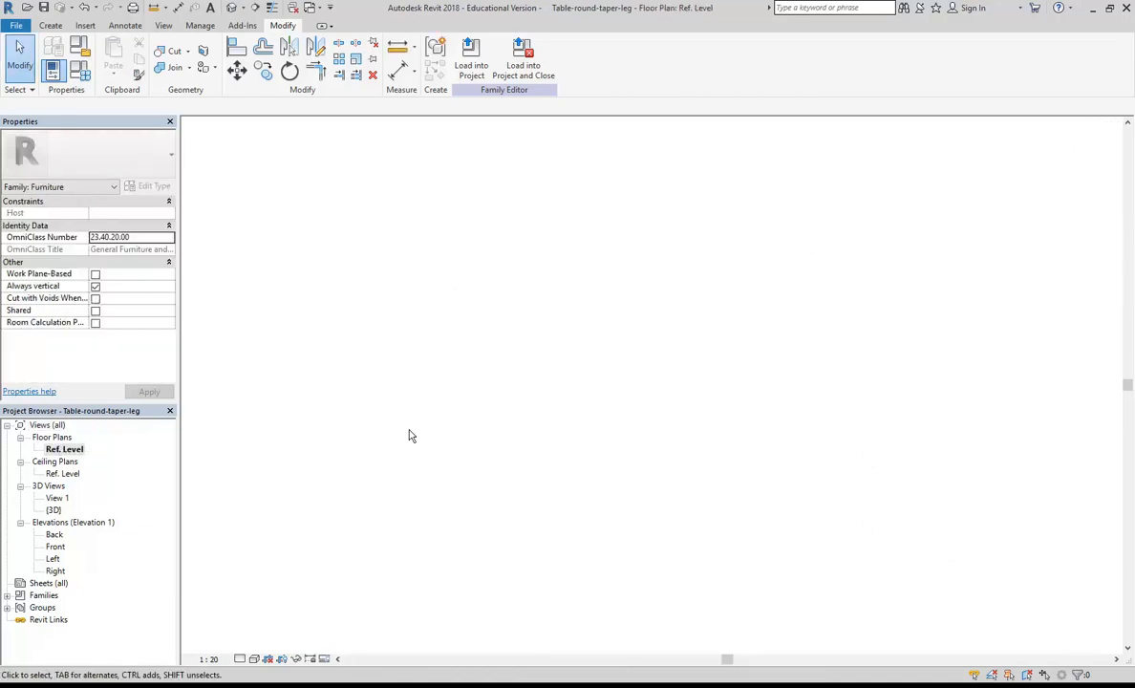
pyautogui.moveTo(392, 429); pyautogui.dragTo(326, 406, button='middle')
pyautogui.scroll(2, 355, 364)
pyautogui.moveTo(393, 364); pyautogui.dragTo(326, 355, button='middle')
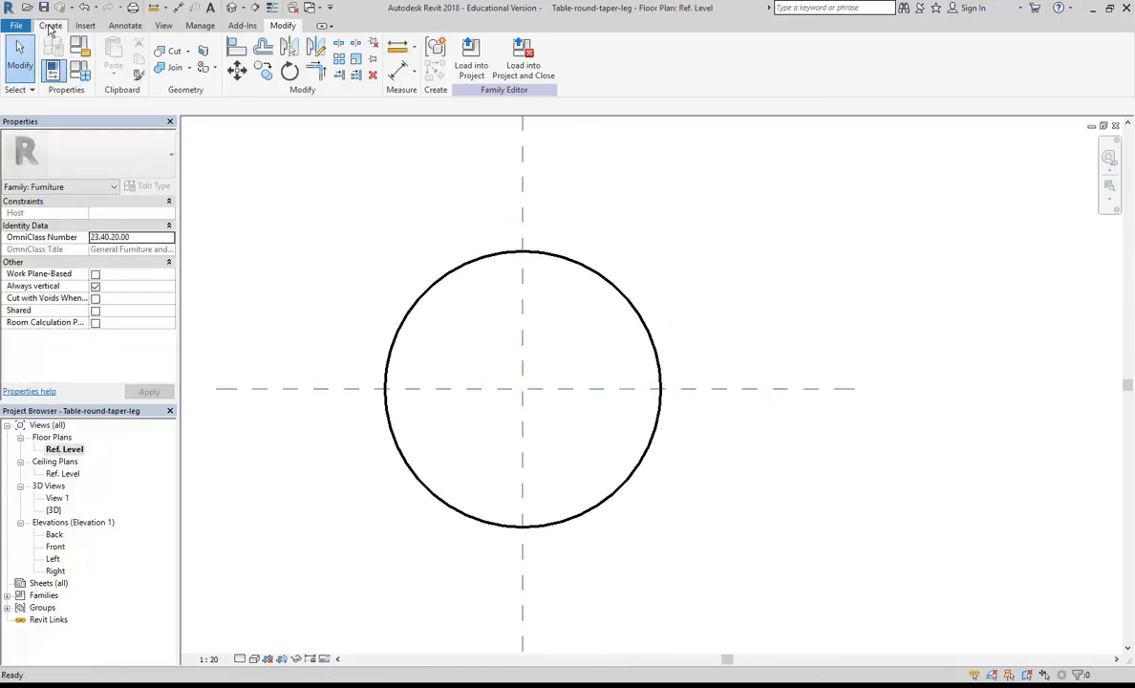
pyautogui.click(51, 25)
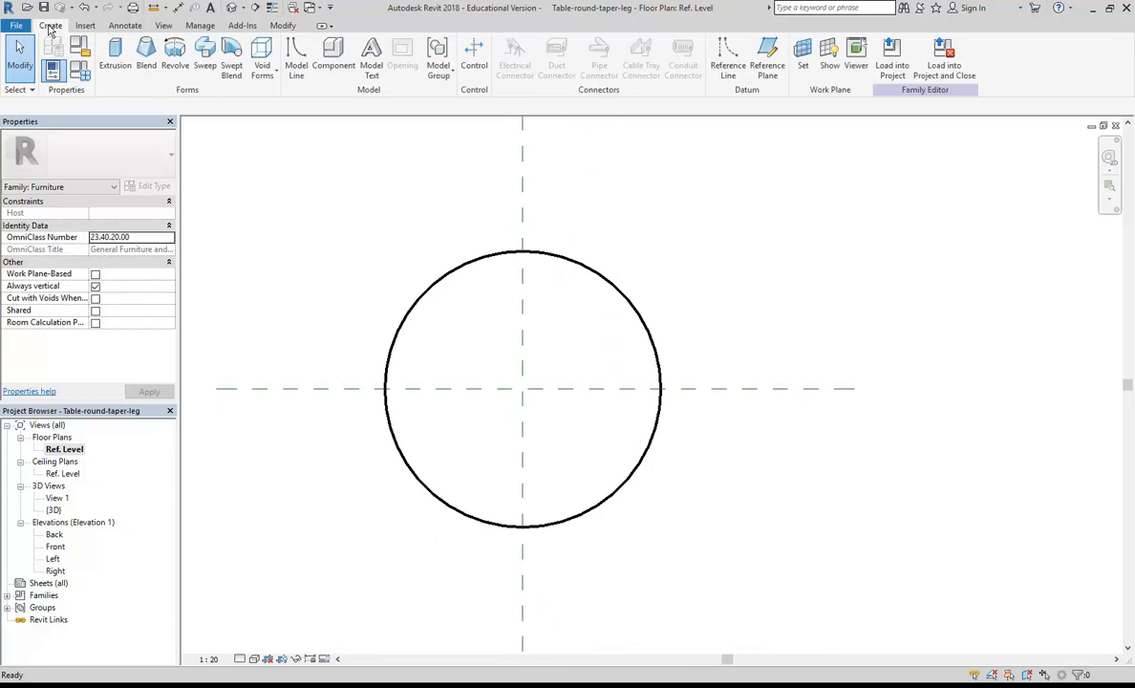
pyautogui.click(146, 63)
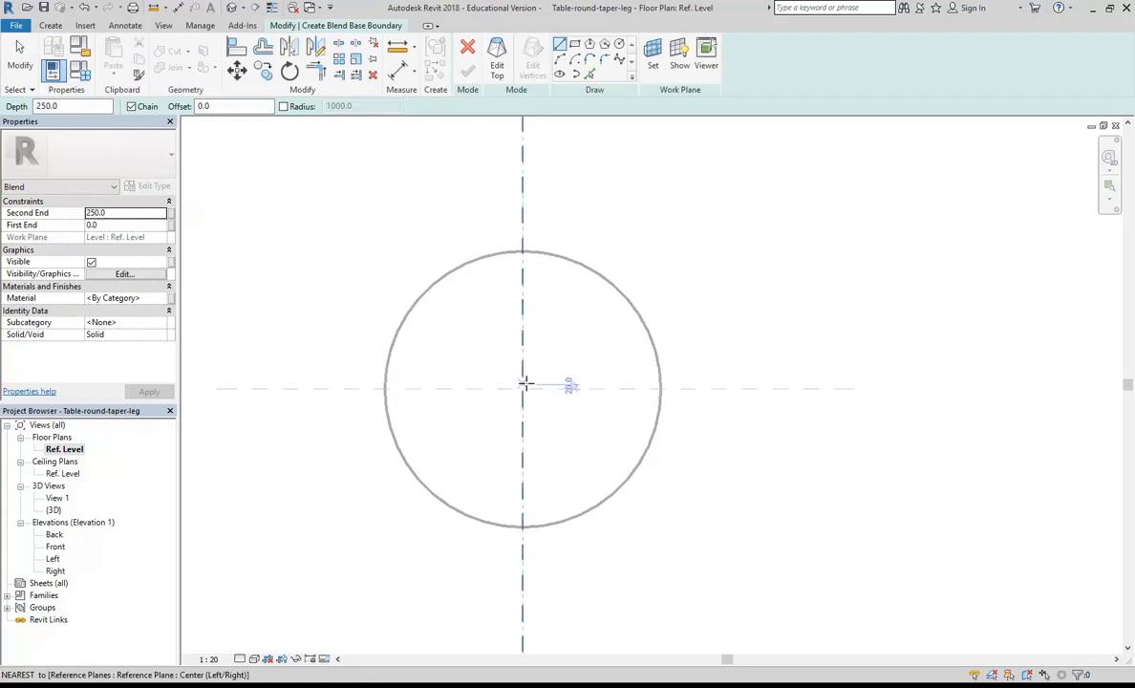
pyautogui.scroll(1, 524, 383)
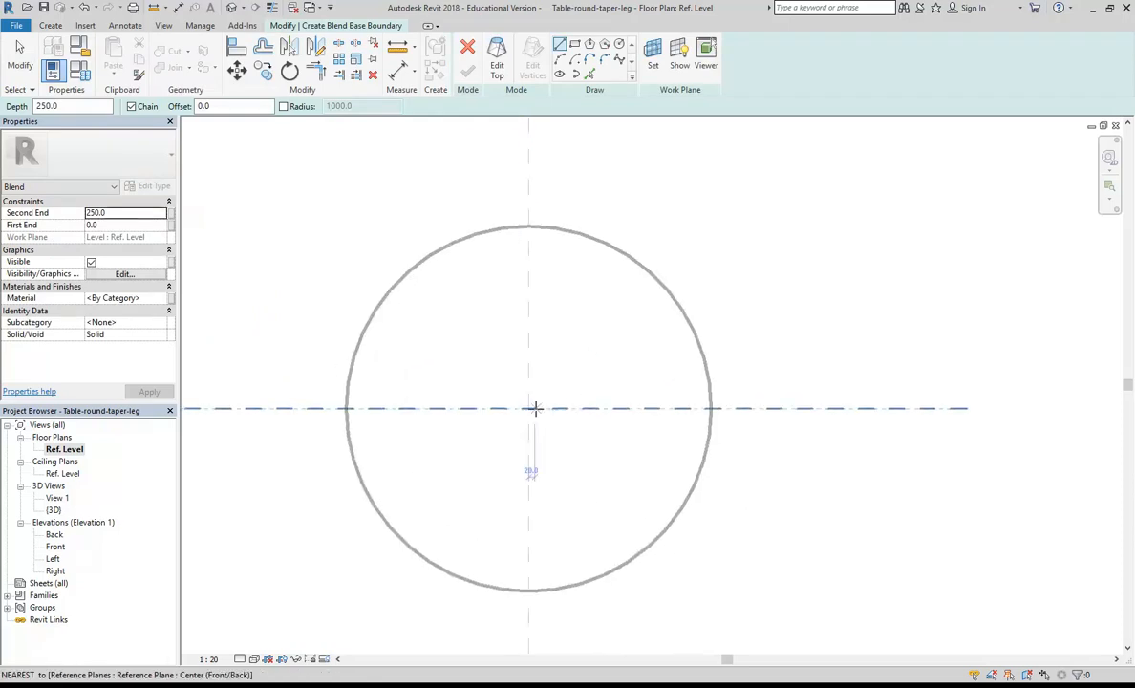
pyautogui.click(619, 44)
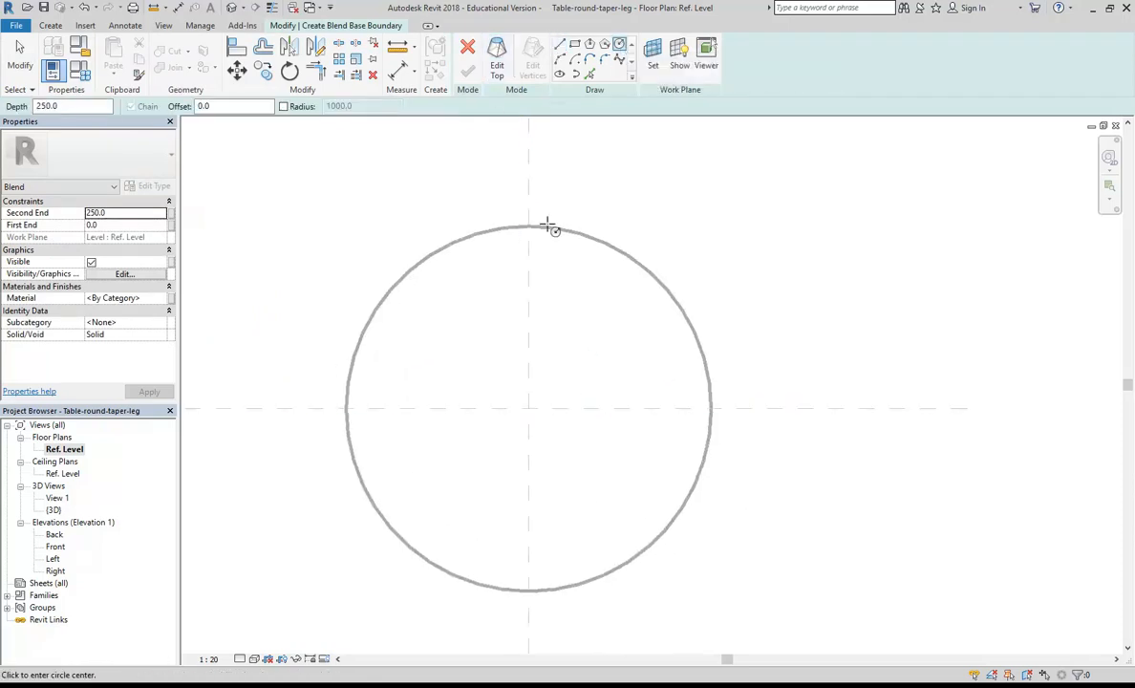
pyautogui.click(529, 409)
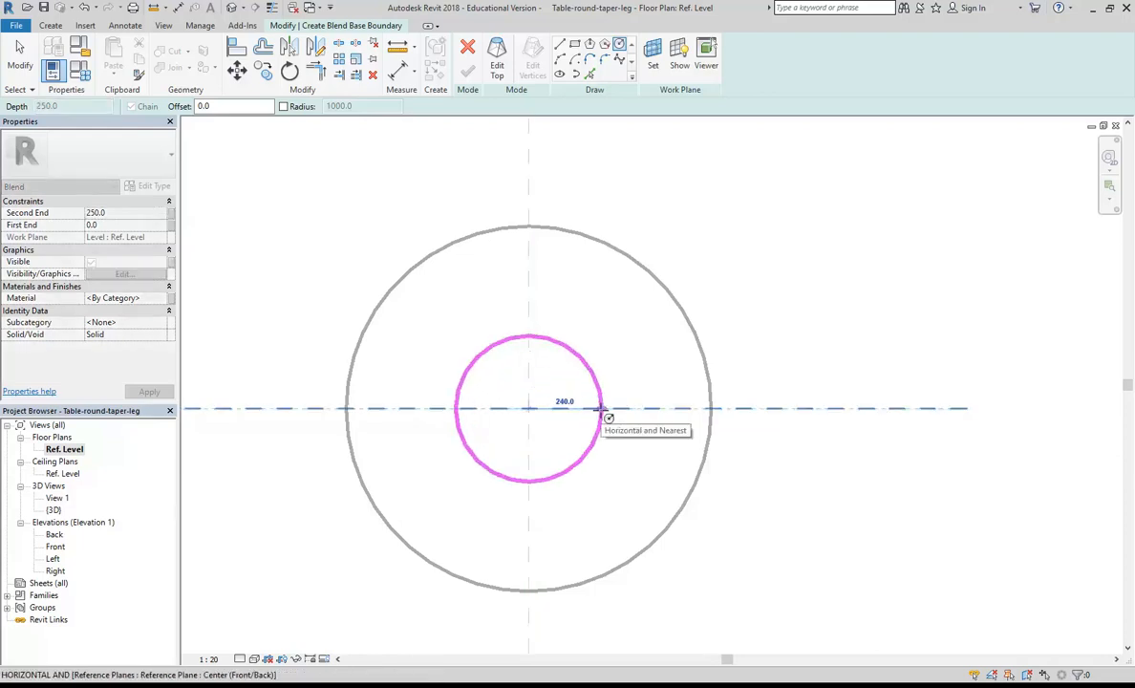
pyautogui.click(603, 410)
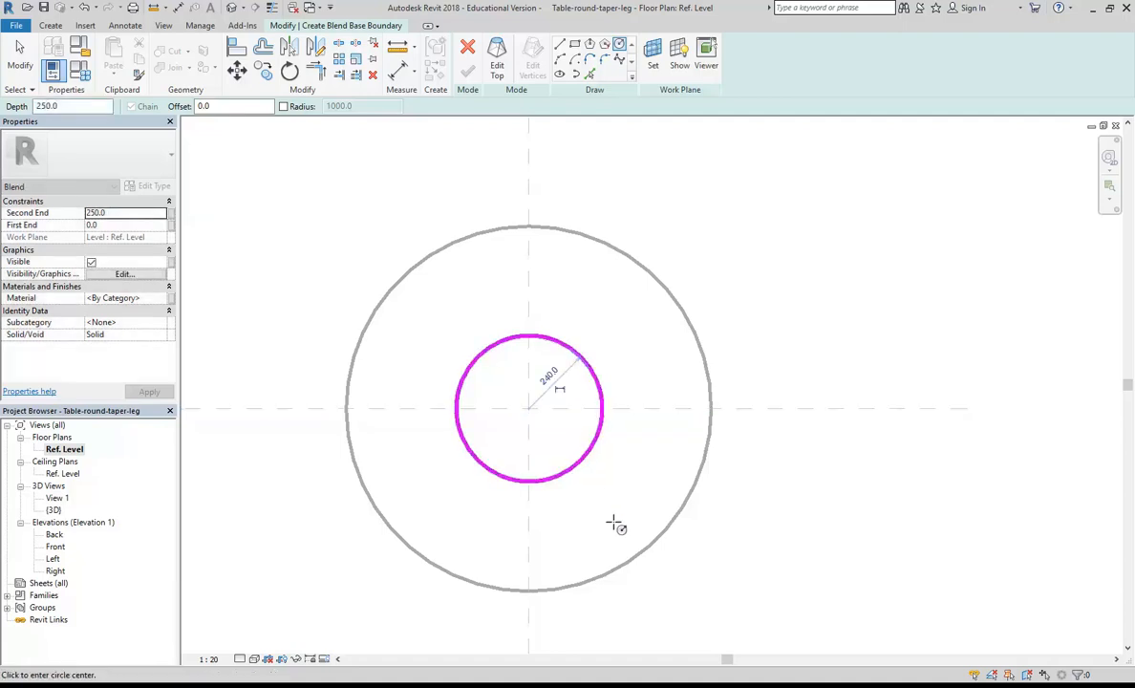
pyautogui.scroll(1, 425, 359)
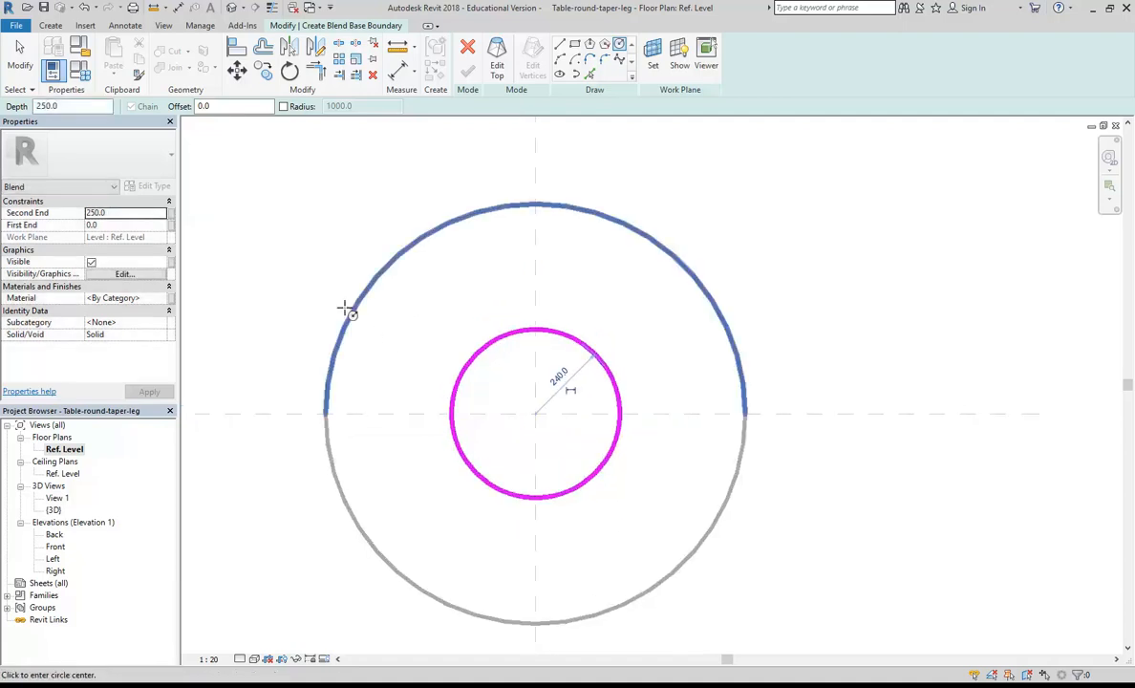
# Step: Switch to the blend's top boundary and sketch a concentric circle of 80 mm radius
pyautogui.click(497, 59)
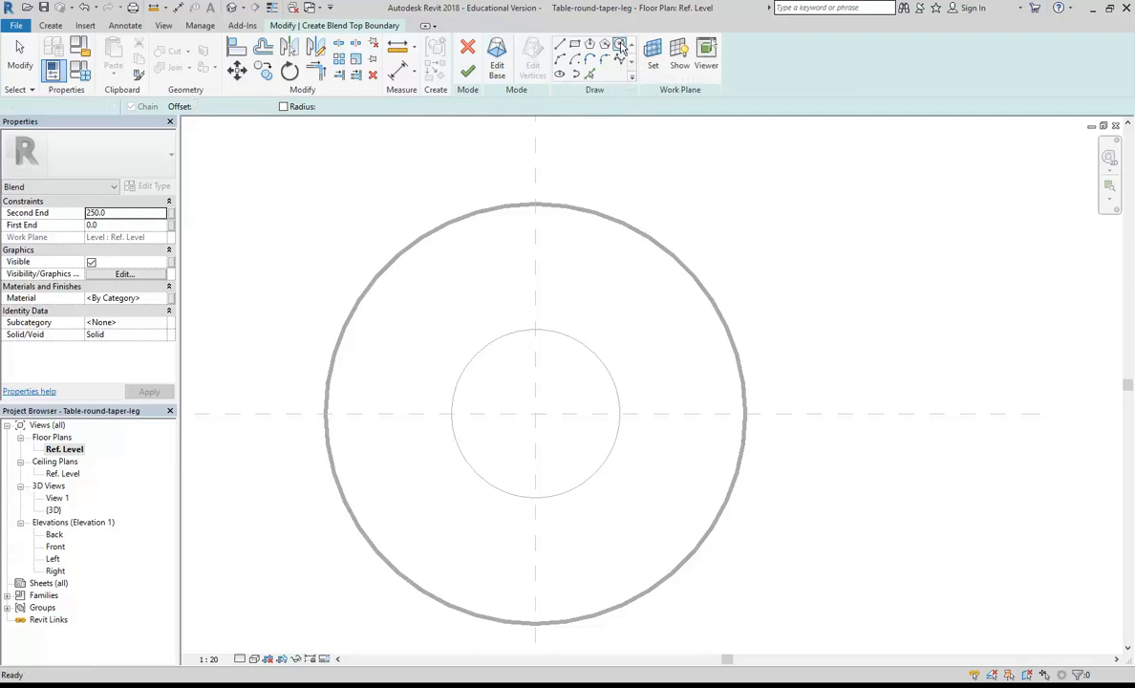
pyautogui.click(534, 417)
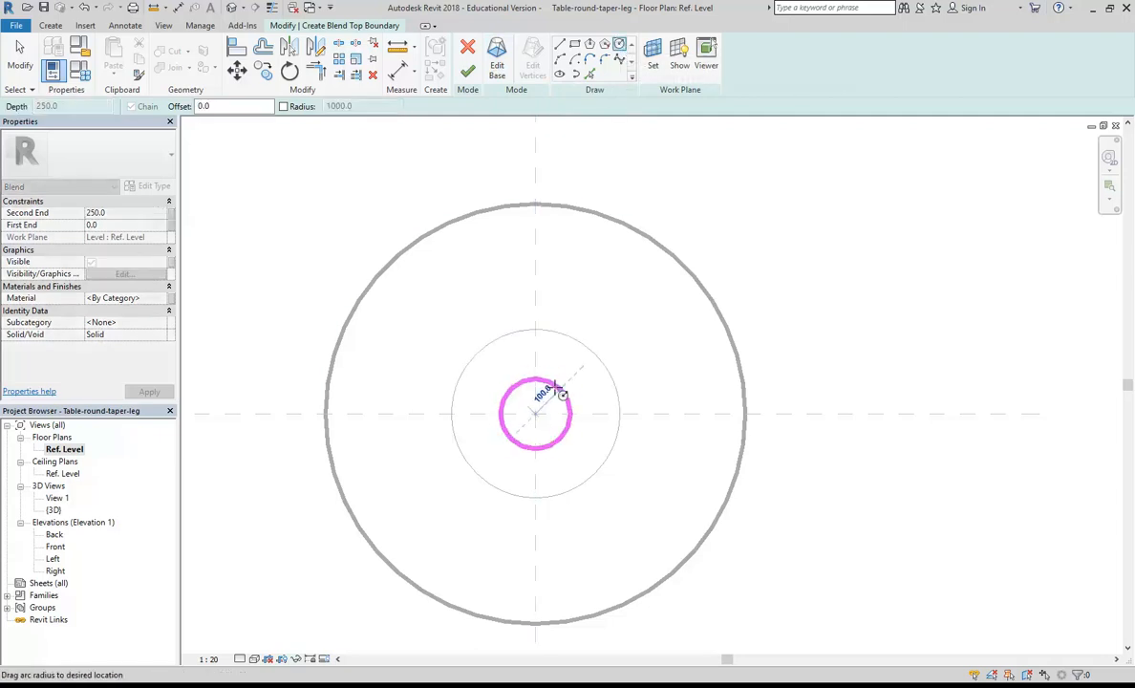
pyautogui.click(553, 388)
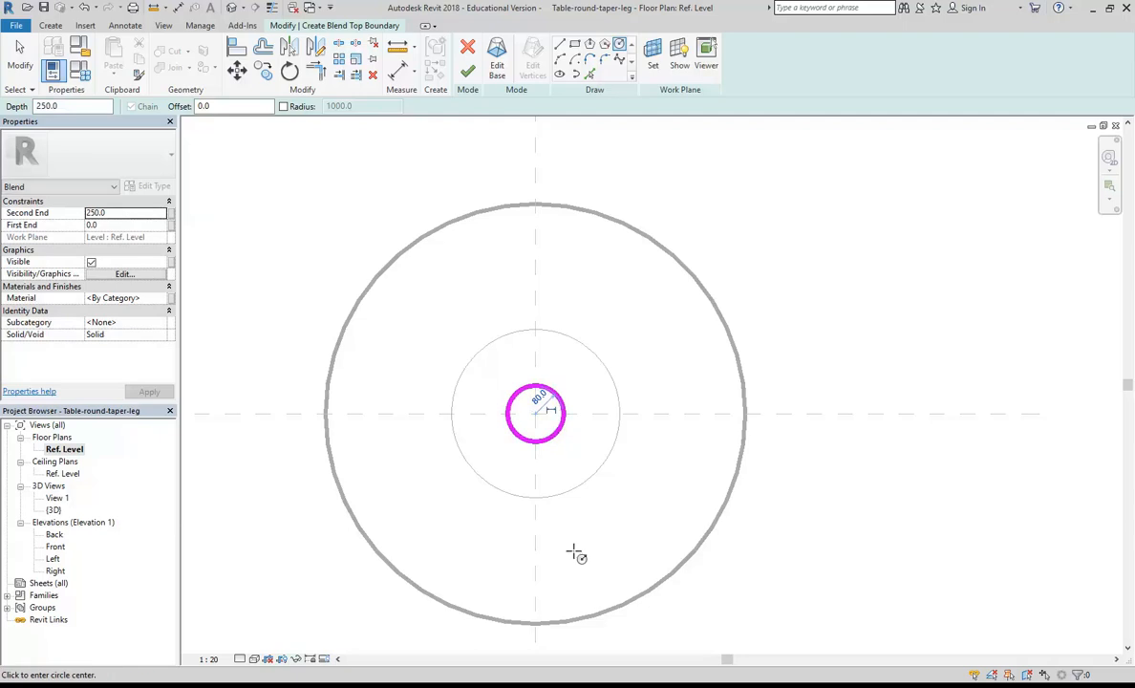
pyautogui.scroll(2, 524, 503)
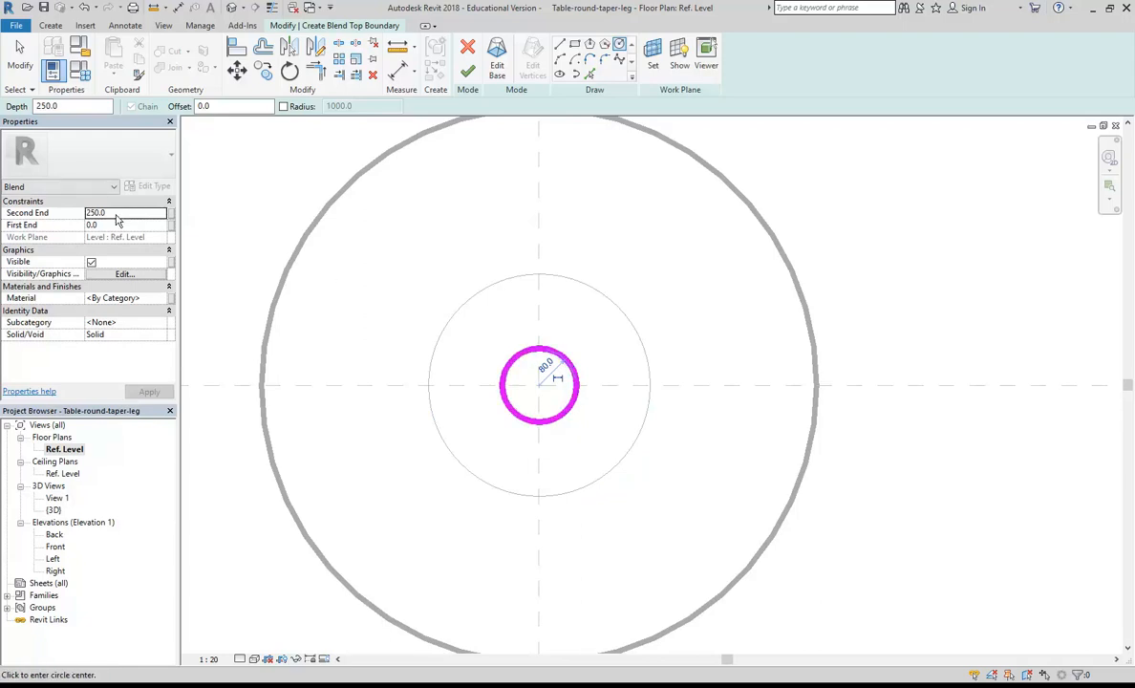
# Step: Review the blend's base and top boundaries, set Second End to 550, and finish the blend
pyautogui.click(117, 215)
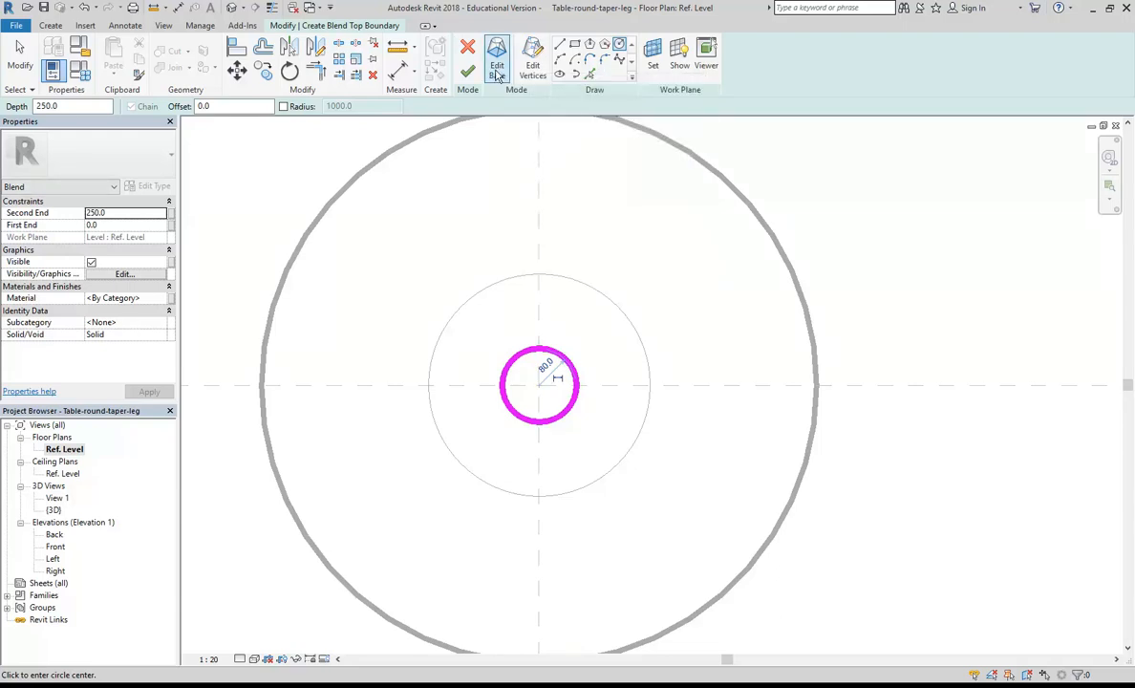
pyautogui.click(497, 73)
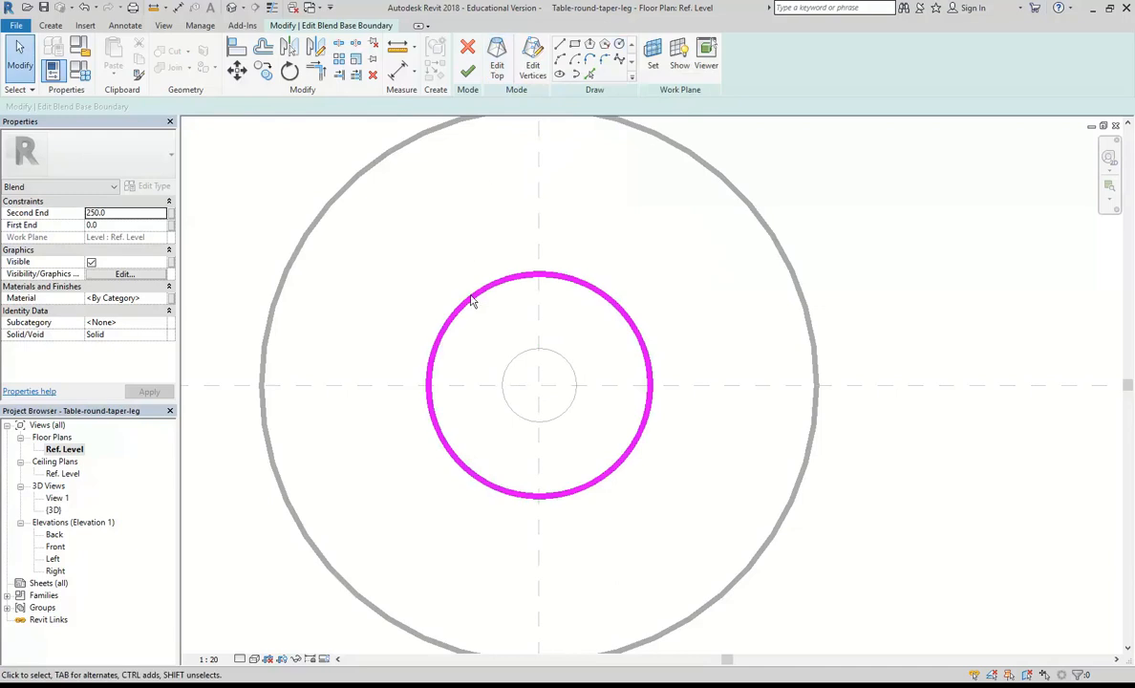
pyautogui.click(497, 57)
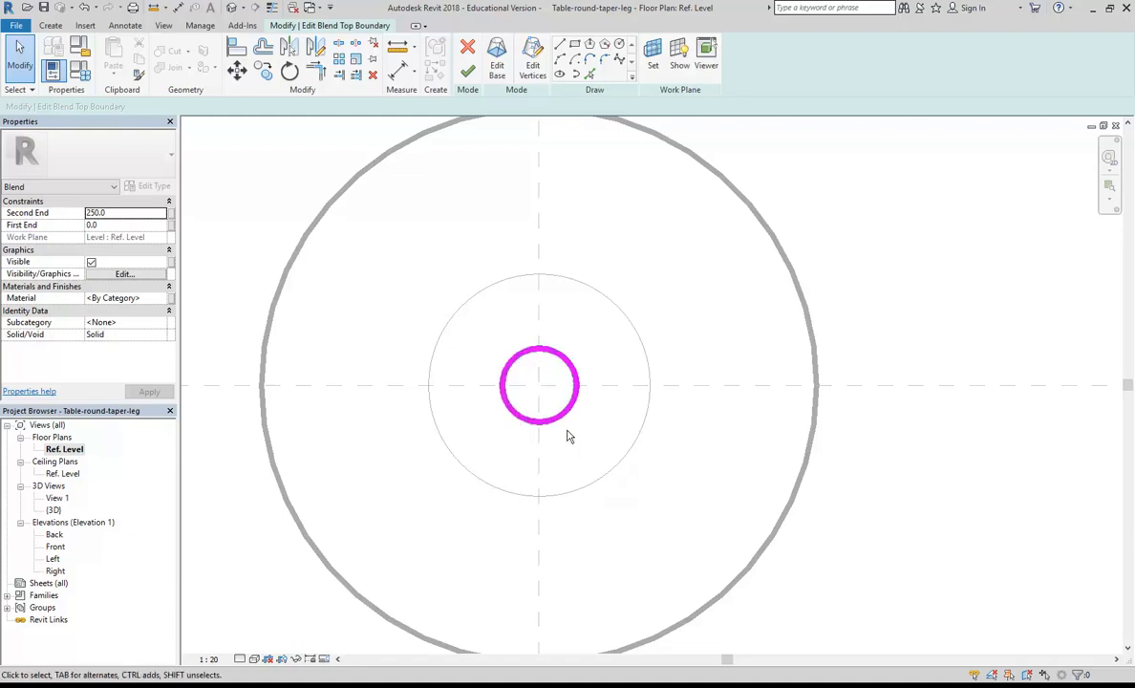
pyautogui.click(127, 213)
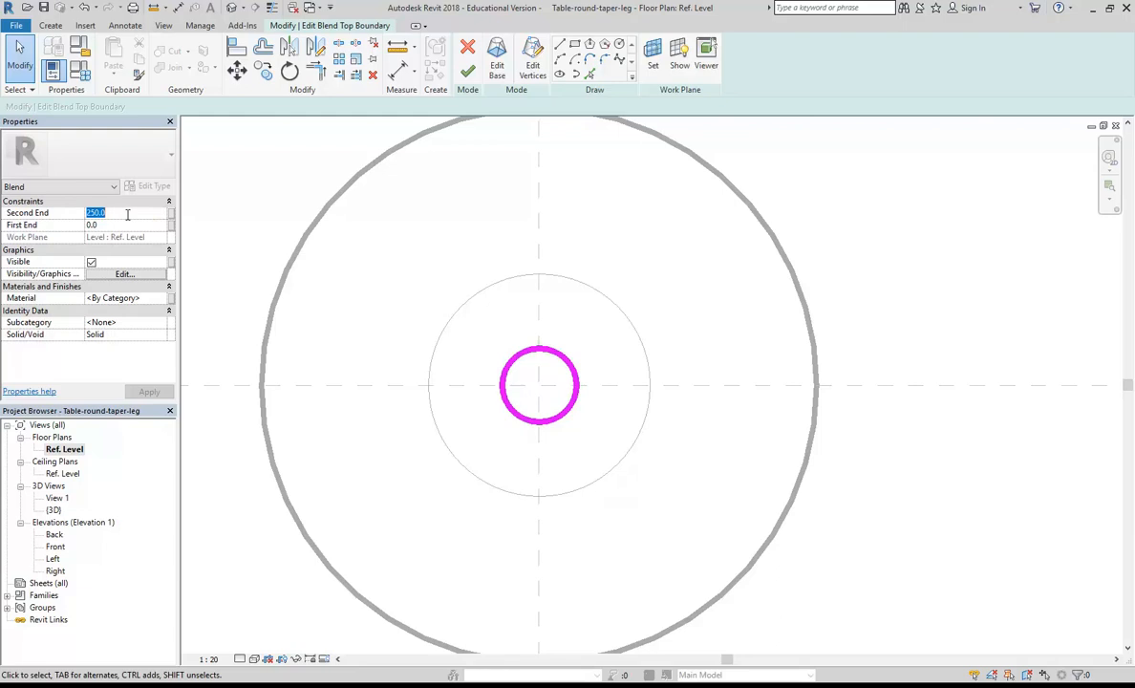
pyautogui.write('550')
pyautogui.press('Return')
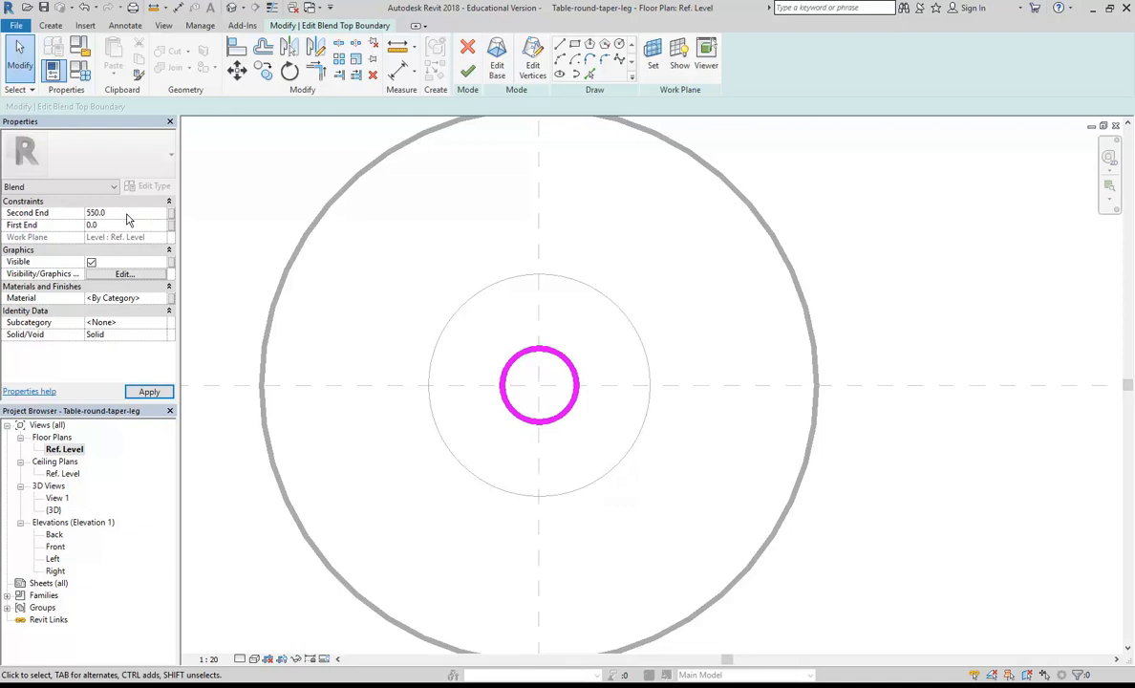
pyautogui.click(467, 72)
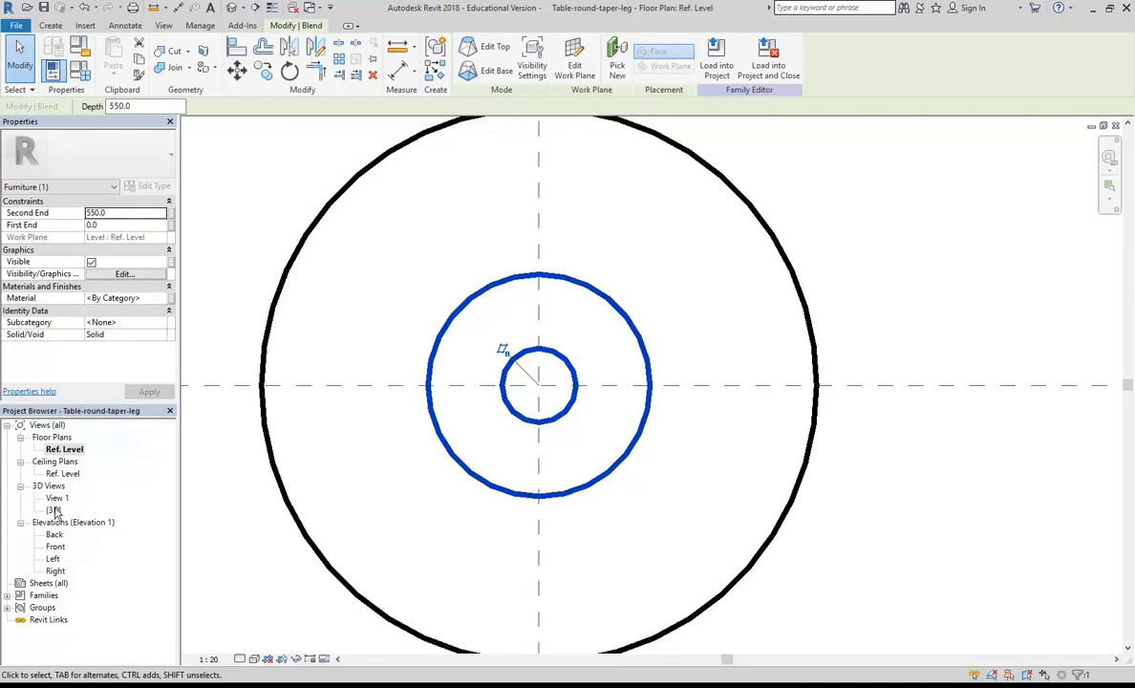
# Step: In the default 3D view, edit the tabletop extrusion's circle to a 400 mm radius and finish the sketch
pyautogui.doubleClick(54, 509)
pyautogui.click(393, 543)
pyautogui.keyDown('shift'); pyautogui.moveTo(393, 544); pyautogui.dragTo(439, 463, button='middle'); pyautogui.keyUp('shift')
pyautogui.click(439, 465)
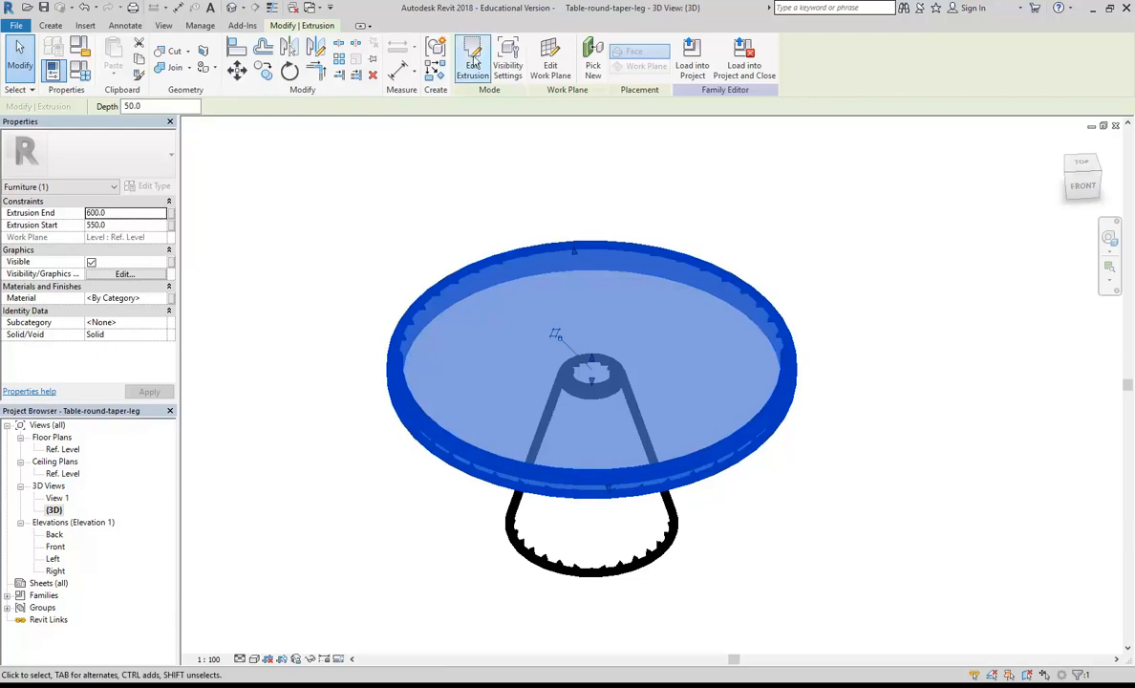
pyautogui.click(470, 59)
pyautogui.click(468, 447)
pyautogui.click(649, 471)
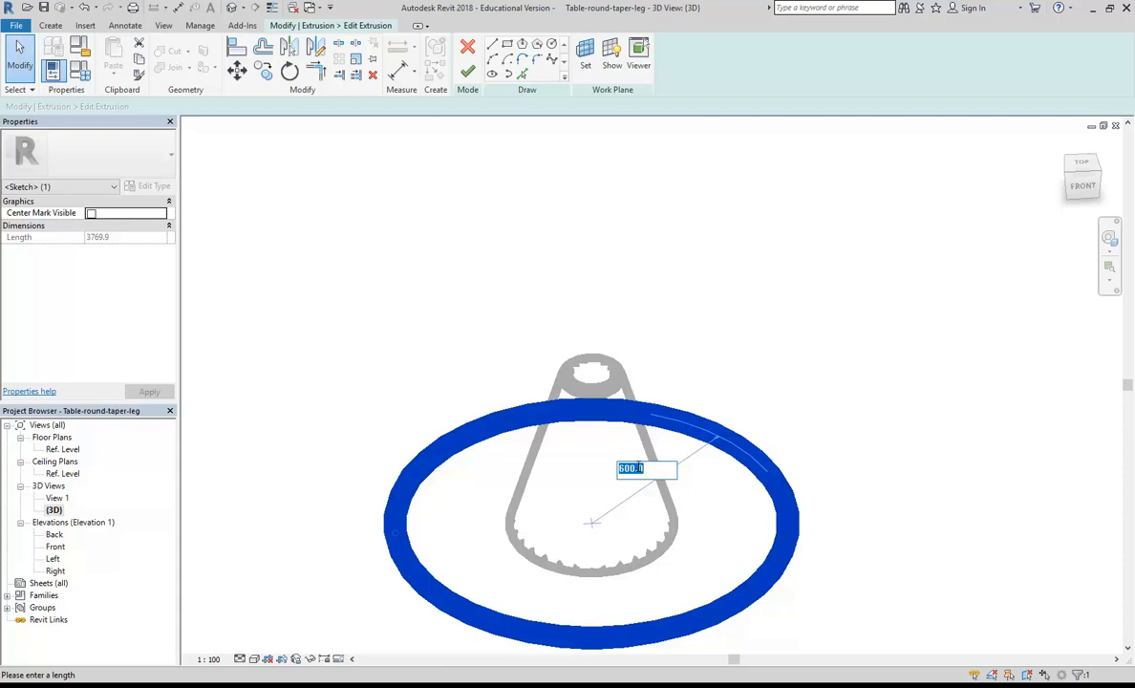
pyautogui.write('400')
pyautogui.press('Return')
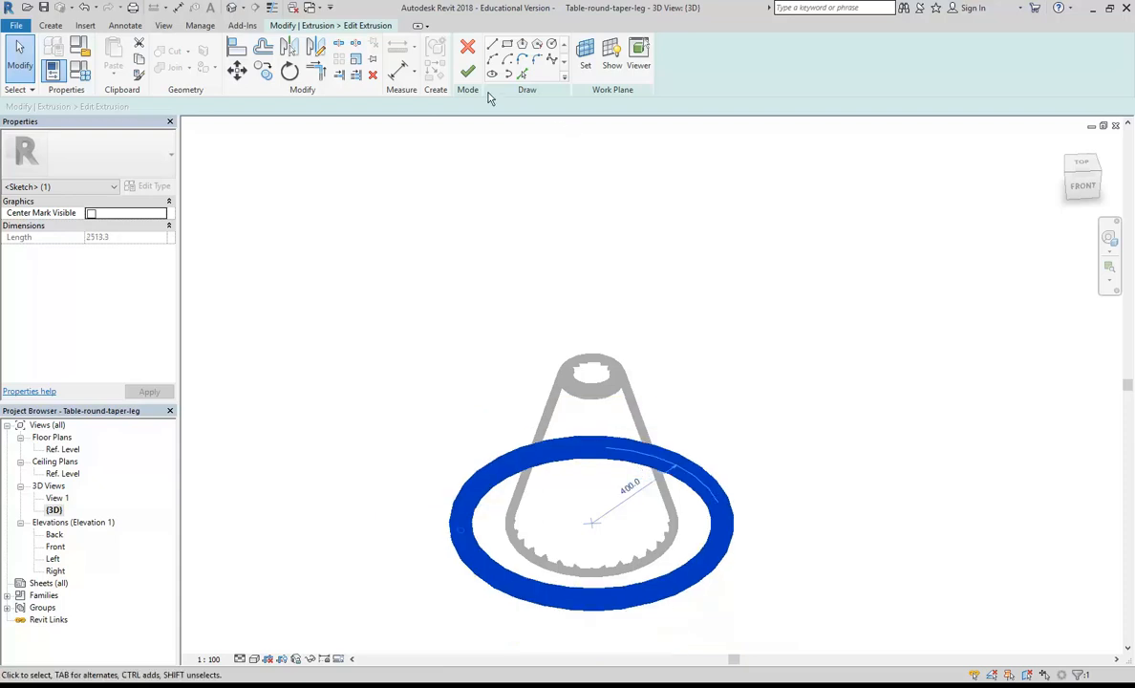
pyautogui.click(468, 72)
pyautogui.keyDown('shift'); pyautogui.moveTo(478, 354); pyautogui.dragTo(382, 507, button='middle'); pyautogui.keyUp('shift')
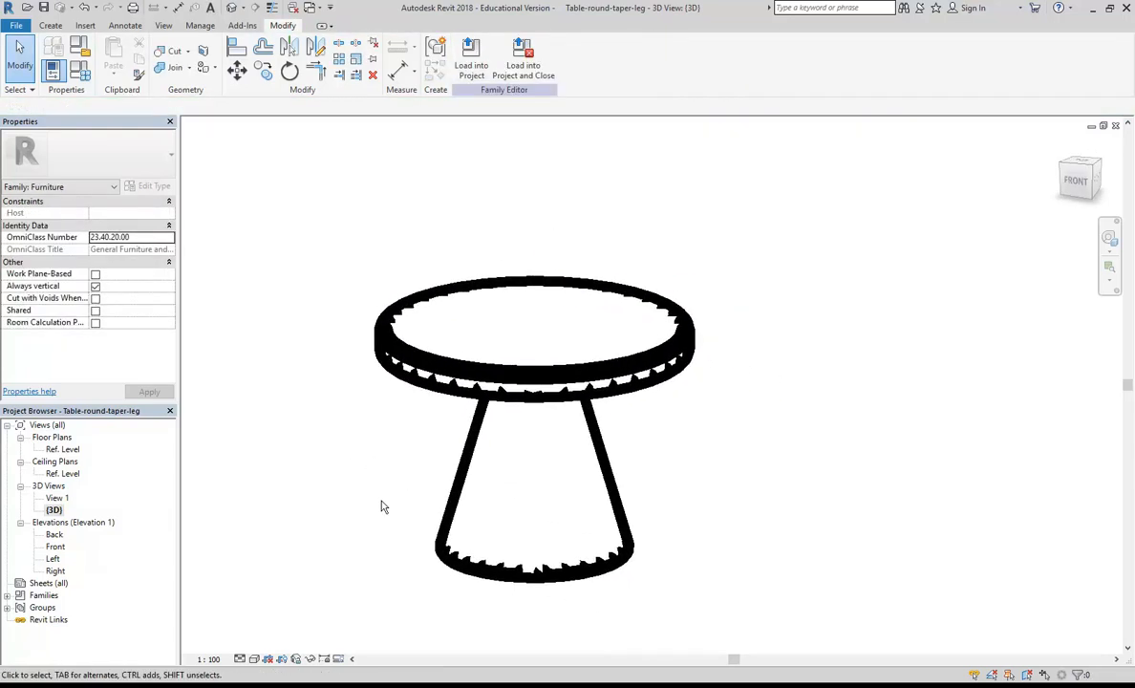
# Step: In the Ref. Level plan, move the leg blend's base circle right and slightly down from the reference plane intersection, and finish the edit
pyautogui.click(488, 577)
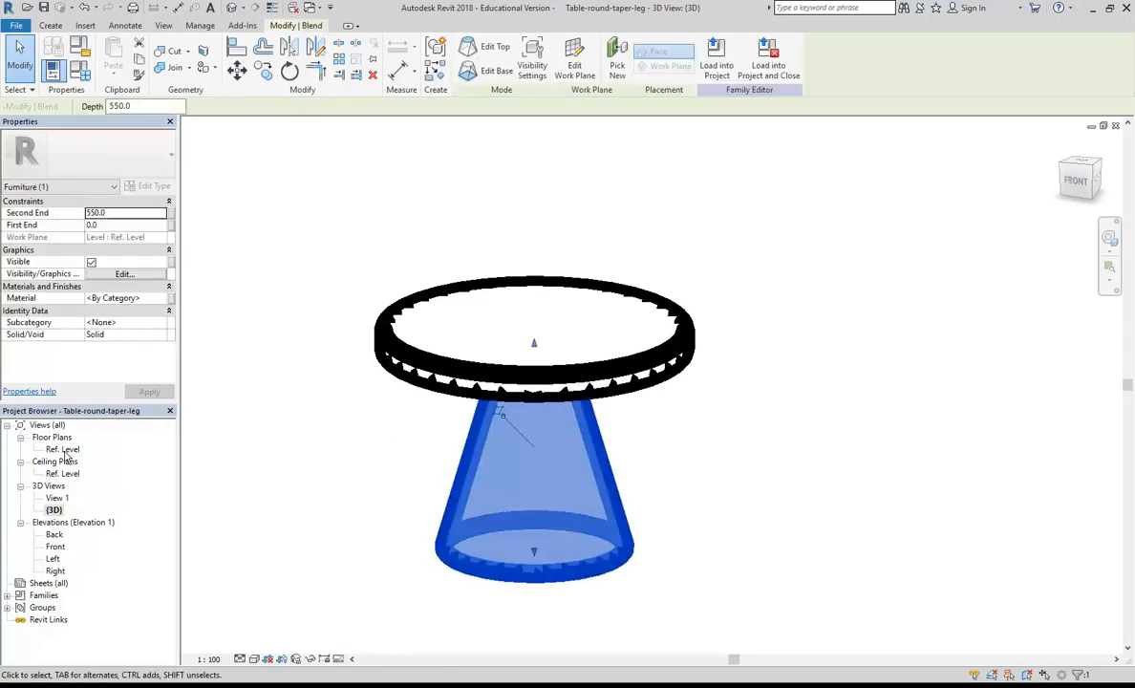
pyautogui.doubleClick(63, 450)
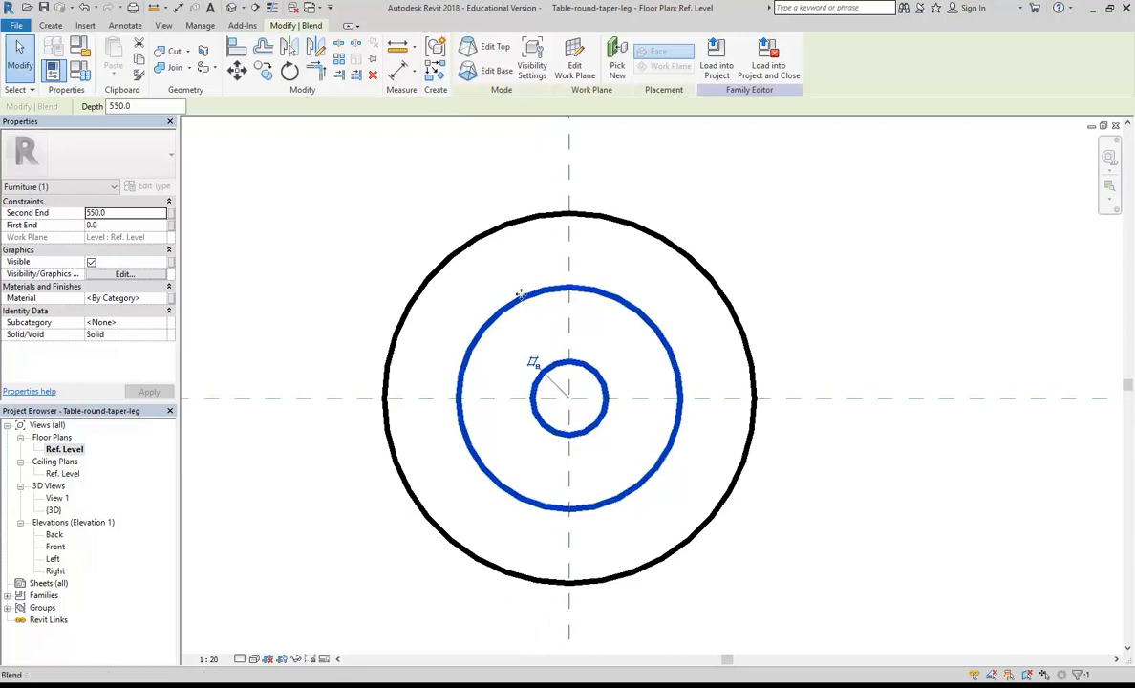
pyautogui.click(478, 47)
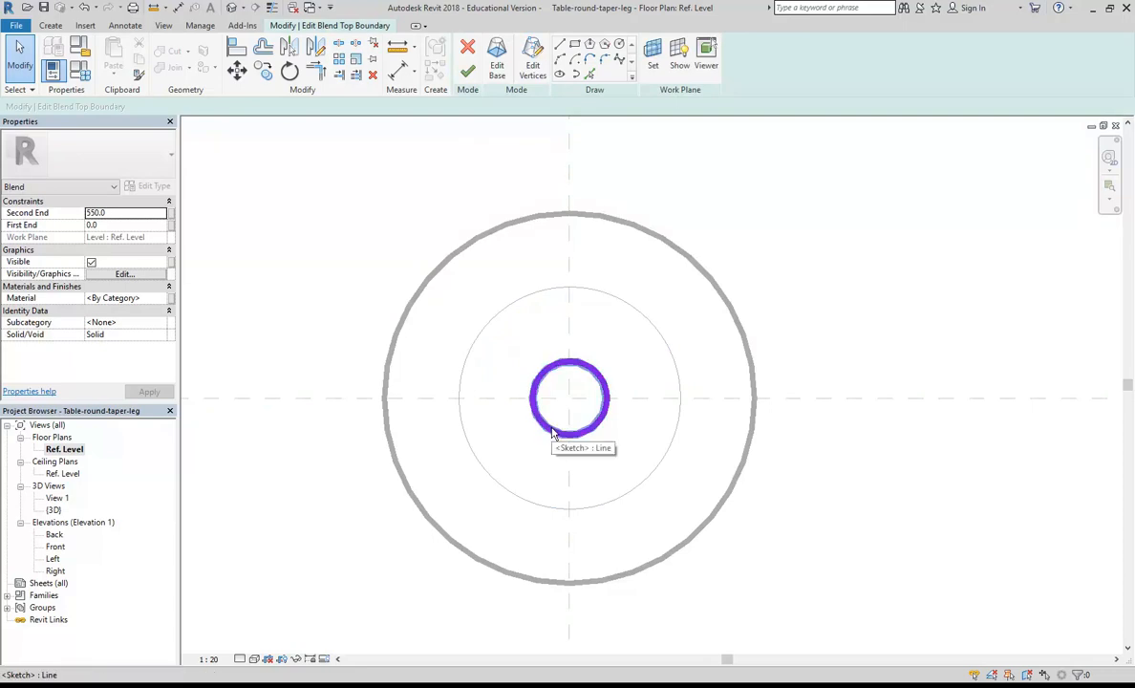
pyautogui.click(500, 54)
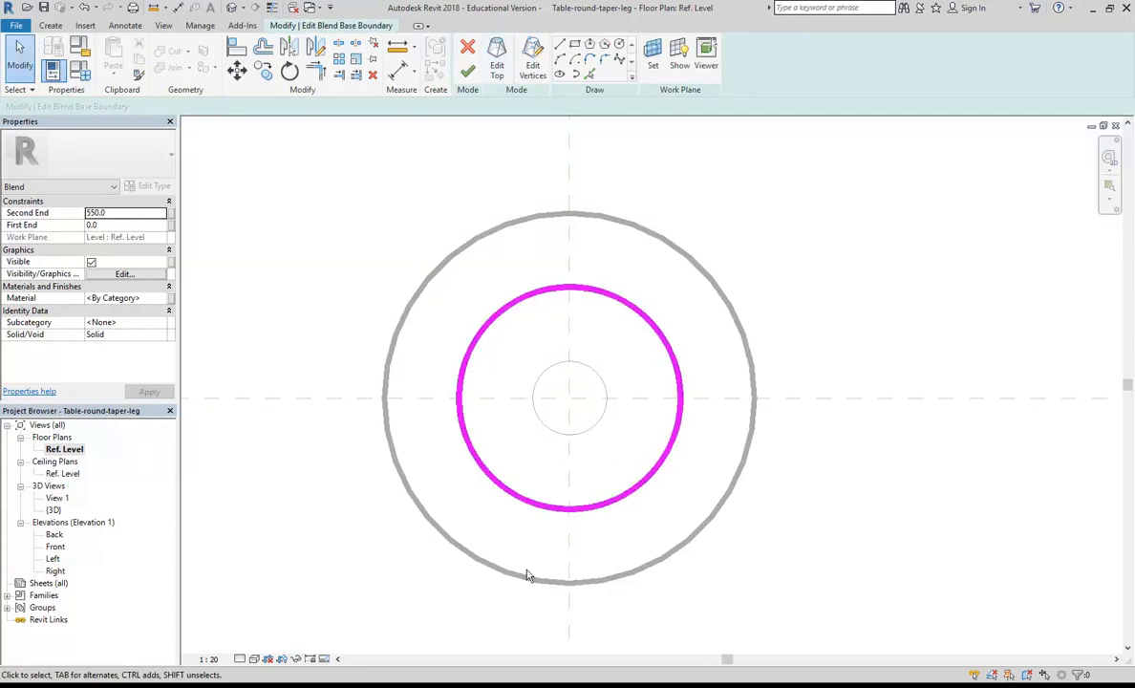
pyautogui.click(524, 508)
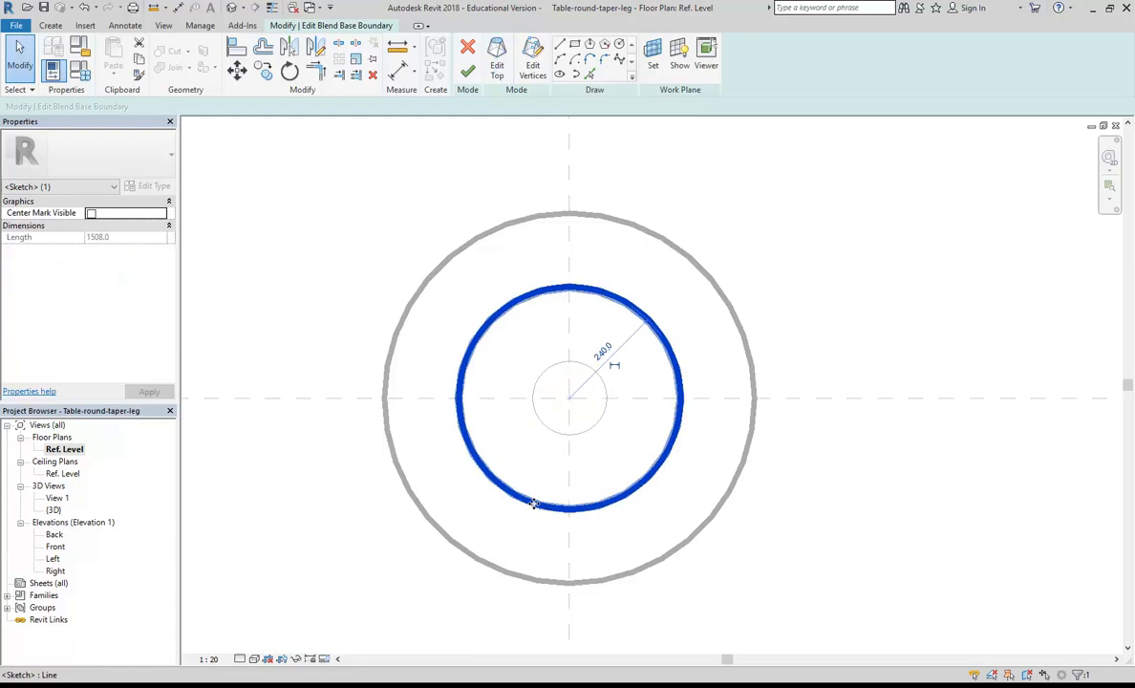
pyautogui.moveTo(548, 504); pyautogui.dragTo(579, 520)
pyautogui.click(256, 258)
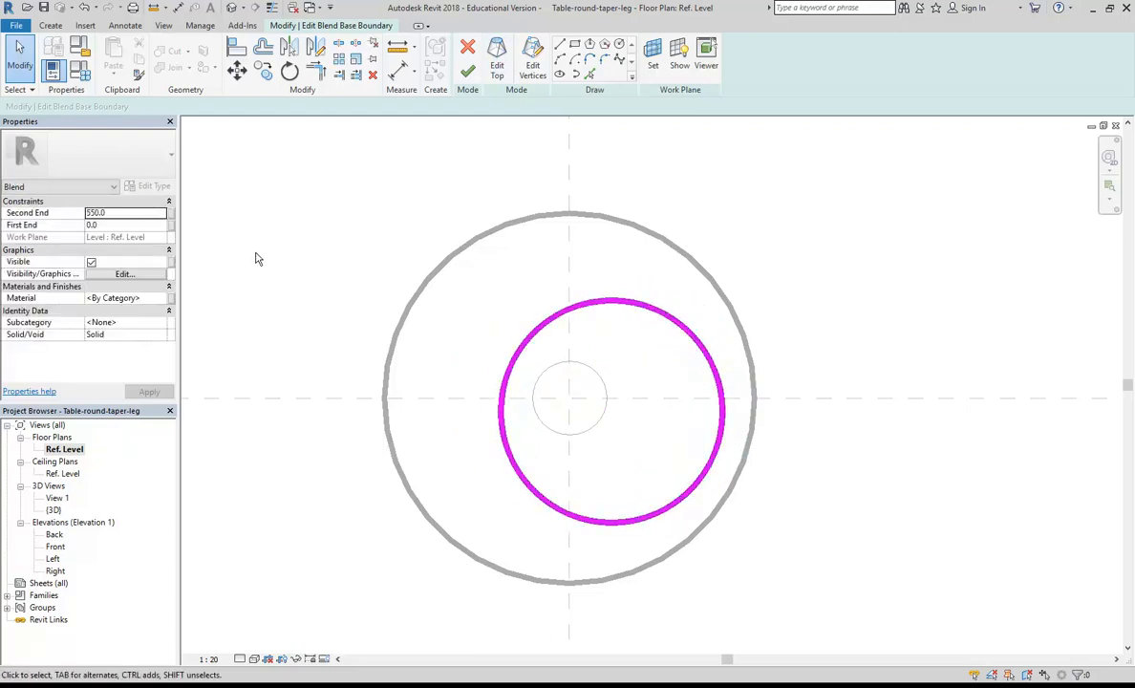
pyautogui.click(467, 73)
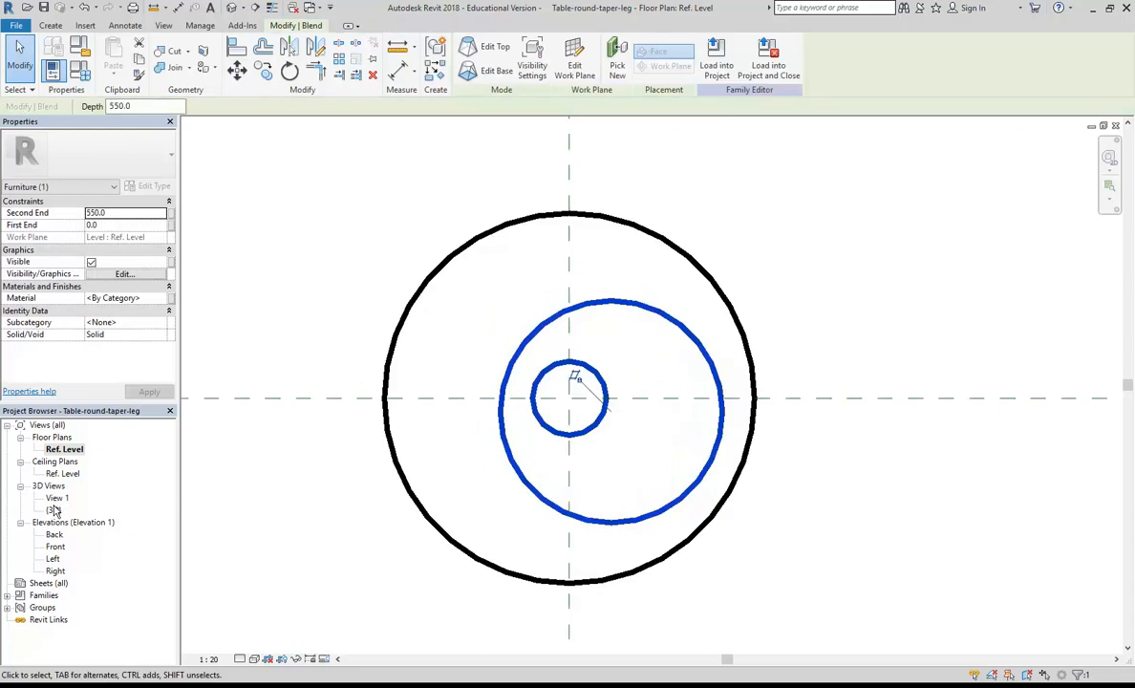
# Step: Return to the default 3D view, apply the Shaded visual style and set the view scale to 1:20
pyautogui.doubleClick(54, 510)
pyautogui.keyDown('shift'); pyautogui.moveTo(372, 435); pyautogui.dragTo(398, 527, button='middle'); pyautogui.keyUp('shift')
pyautogui.click(397, 526)
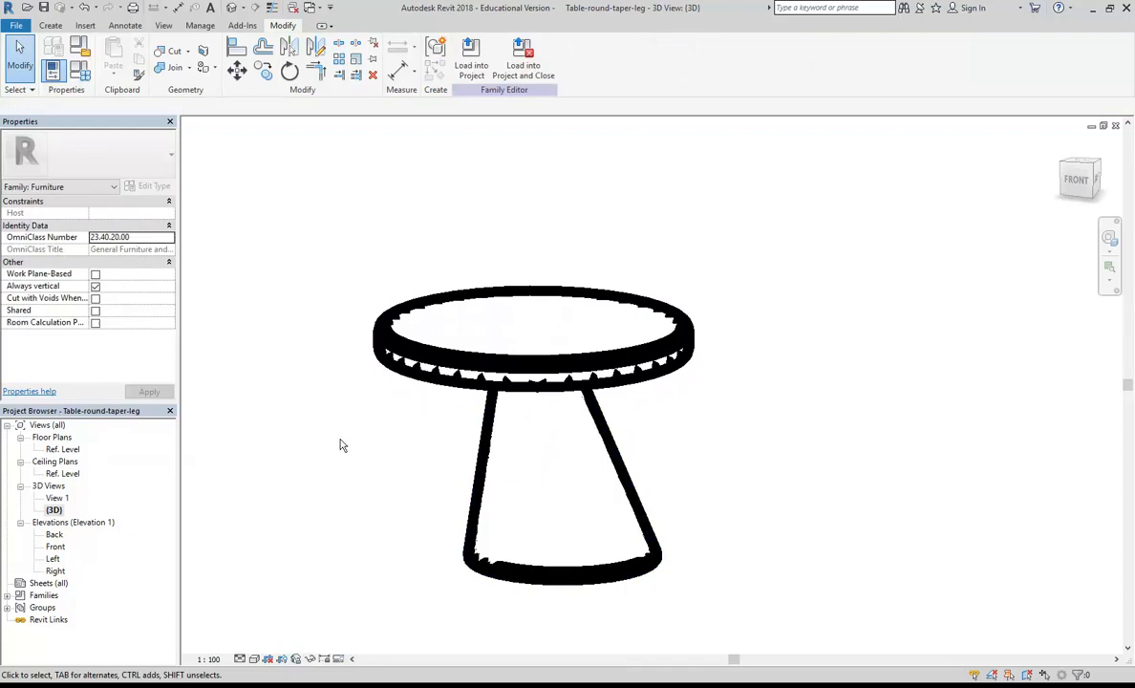
pyautogui.press('s')
pyautogui.press('d')
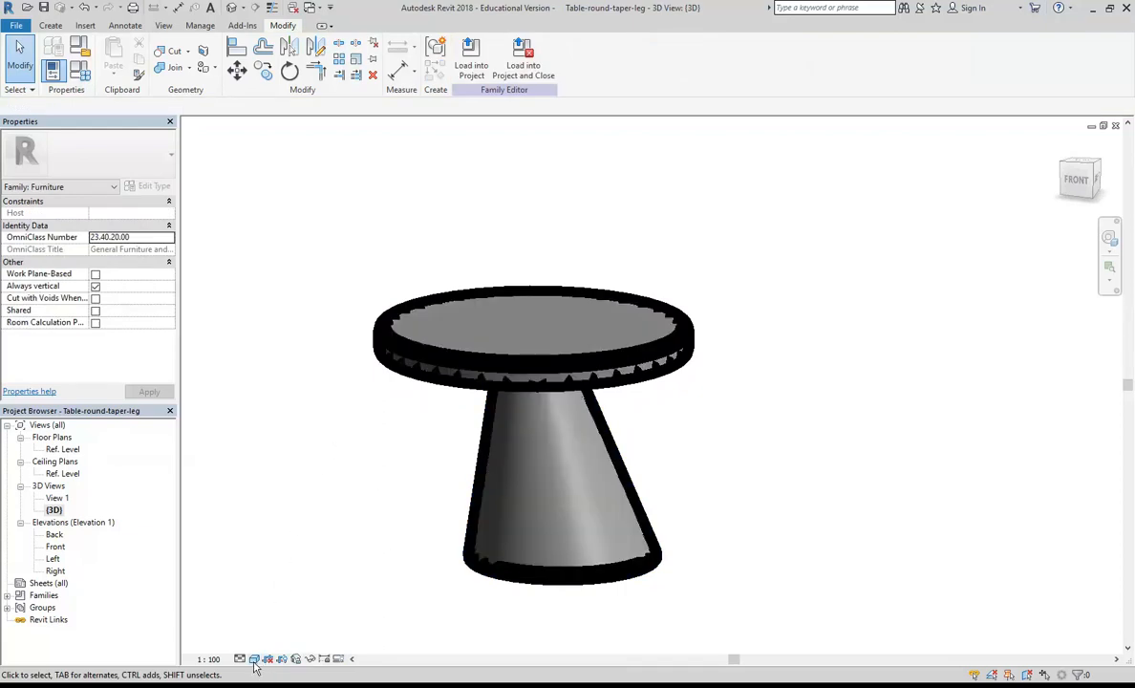
pyautogui.click(210, 660)
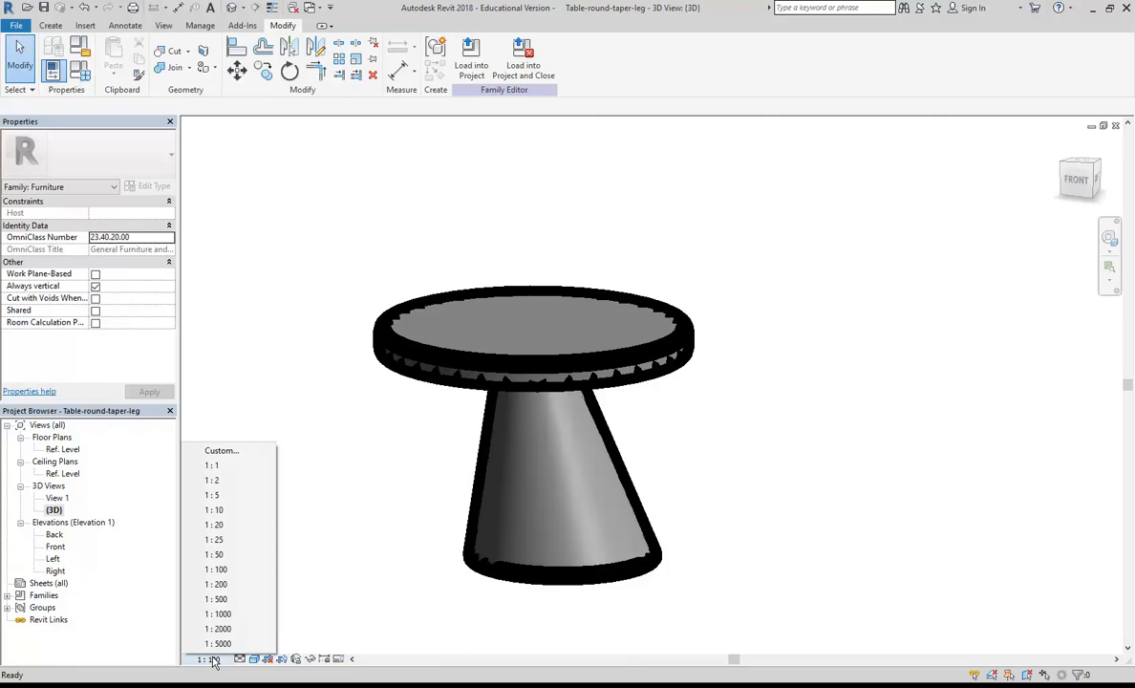
pyautogui.click(228, 526)
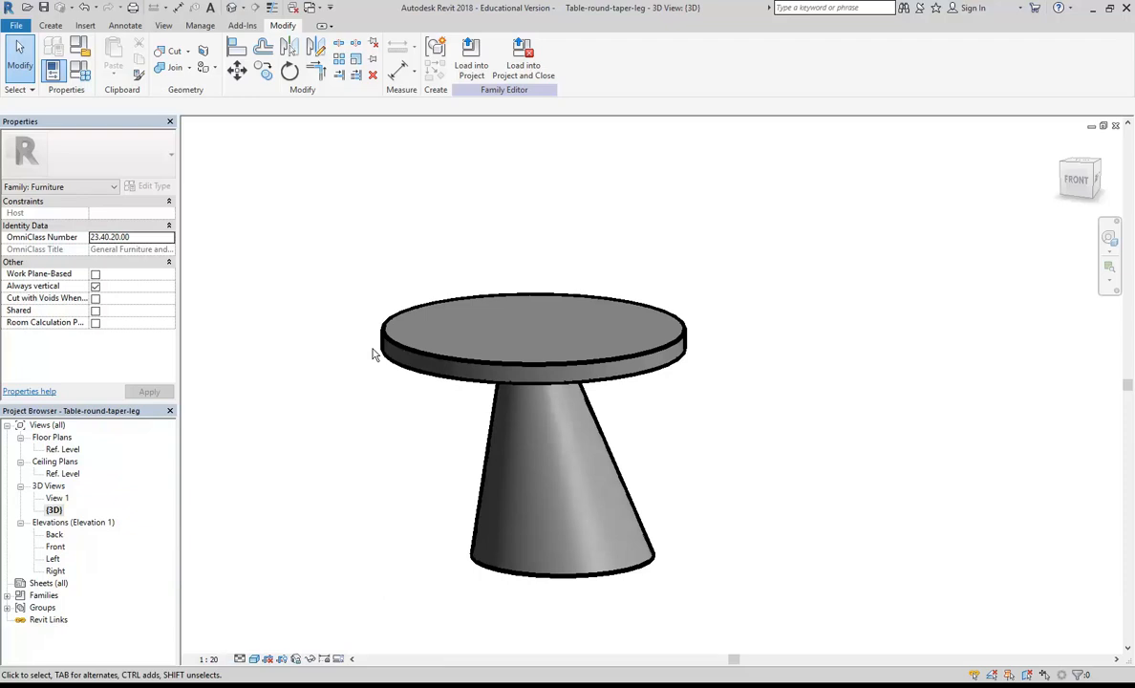
# Step: Edit the leg blend's base in the Ref. Level plan, move its circle back to the reference plane intersection, finish, and return to 3D
pyautogui.keyDown('shift'); pyautogui.moveTo(462, 466); pyautogui.dragTo(535, 577, button='middle'); pyautogui.keyUp('shift')
pyautogui.click(530, 585)
pyautogui.click(493, 72)
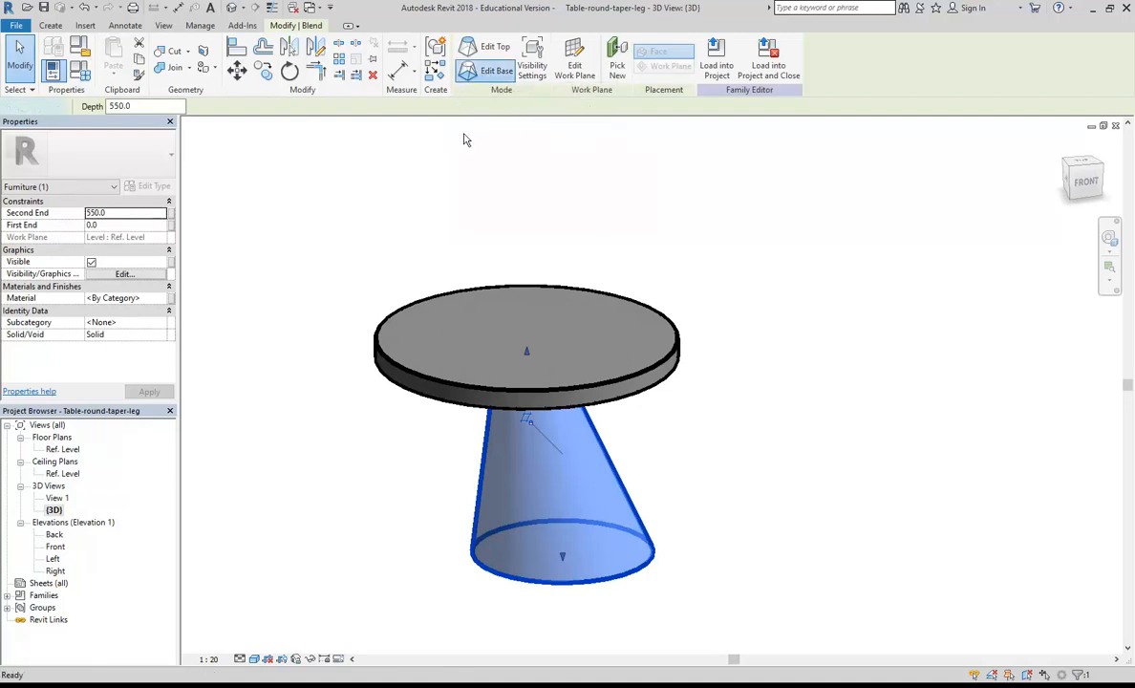
pyautogui.doubleClick(64, 450)
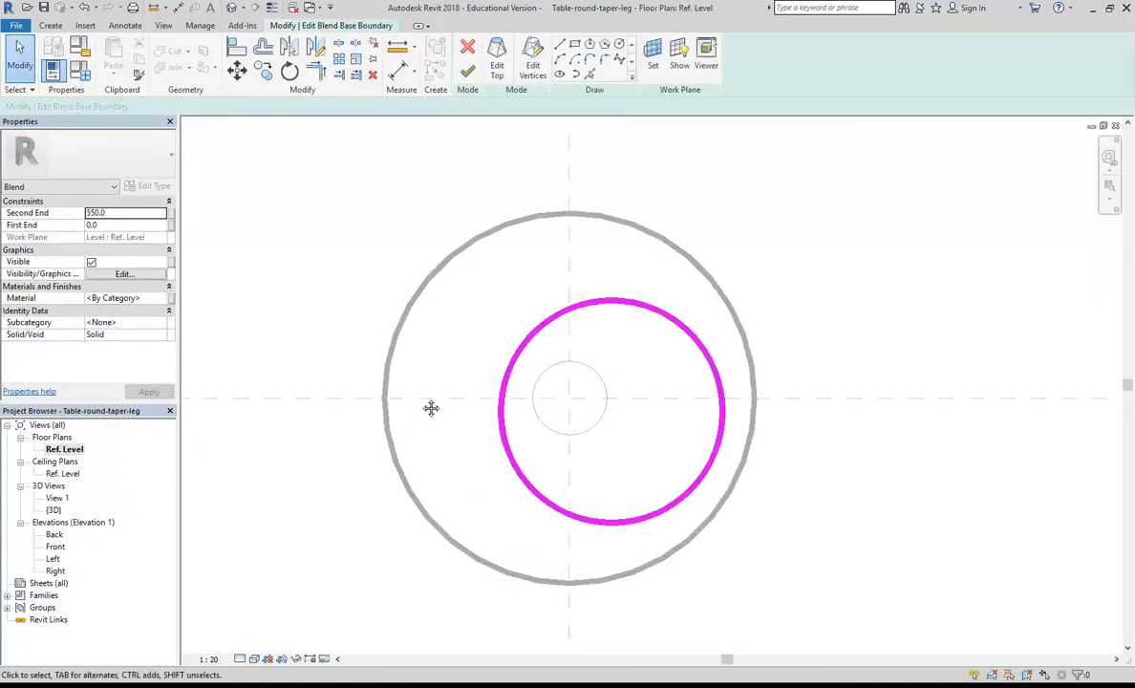
pyautogui.click(506, 458)
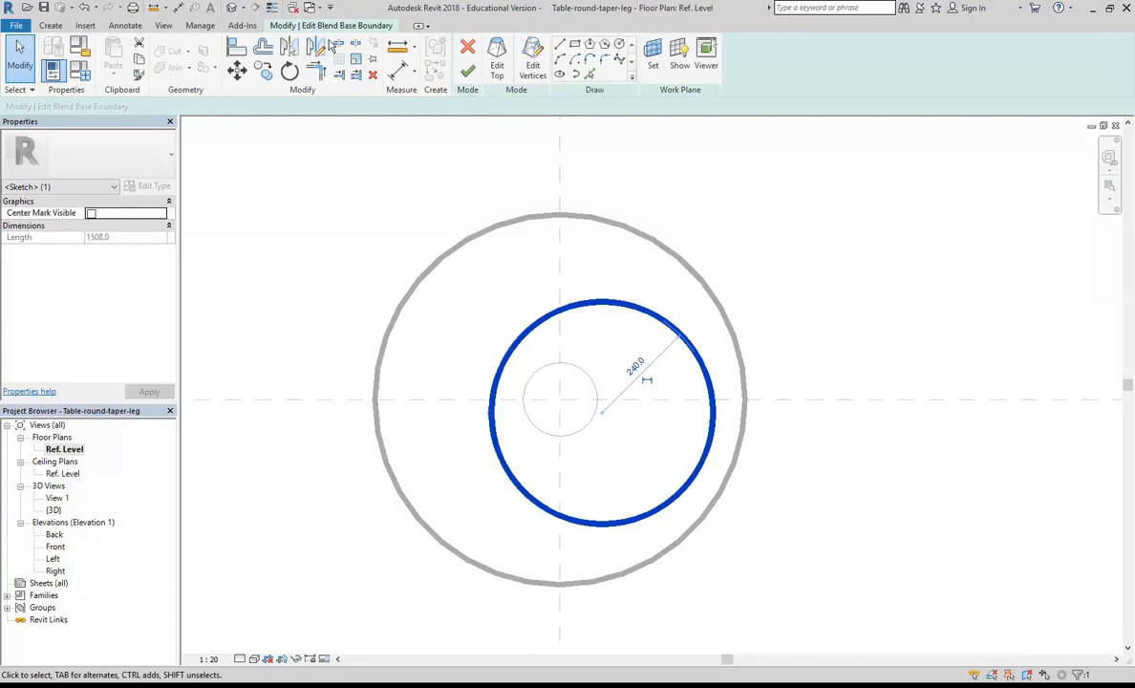
pyautogui.click(239, 73)
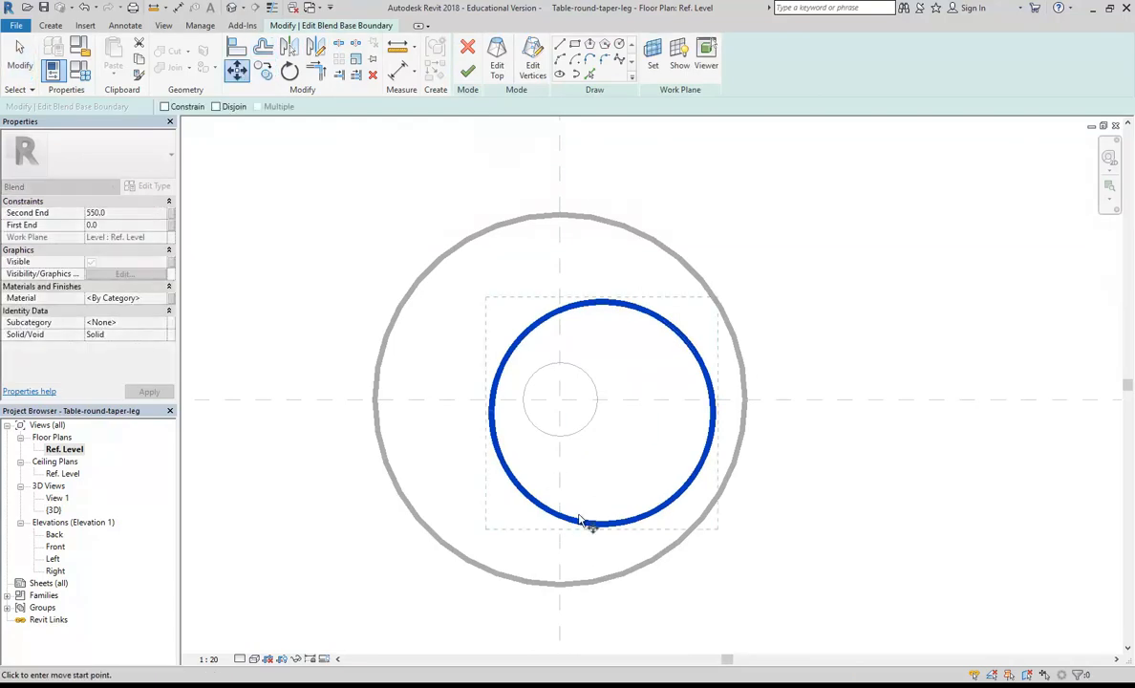
pyautogui.click(579, 524)
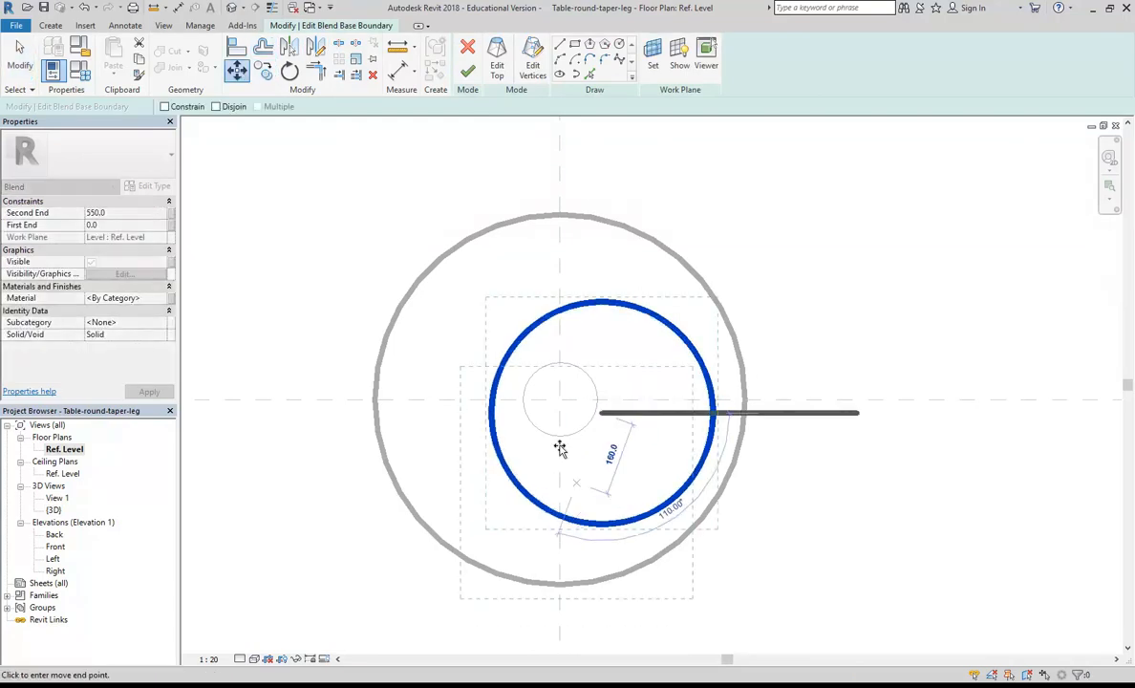
pyautogui.click(561, 401)
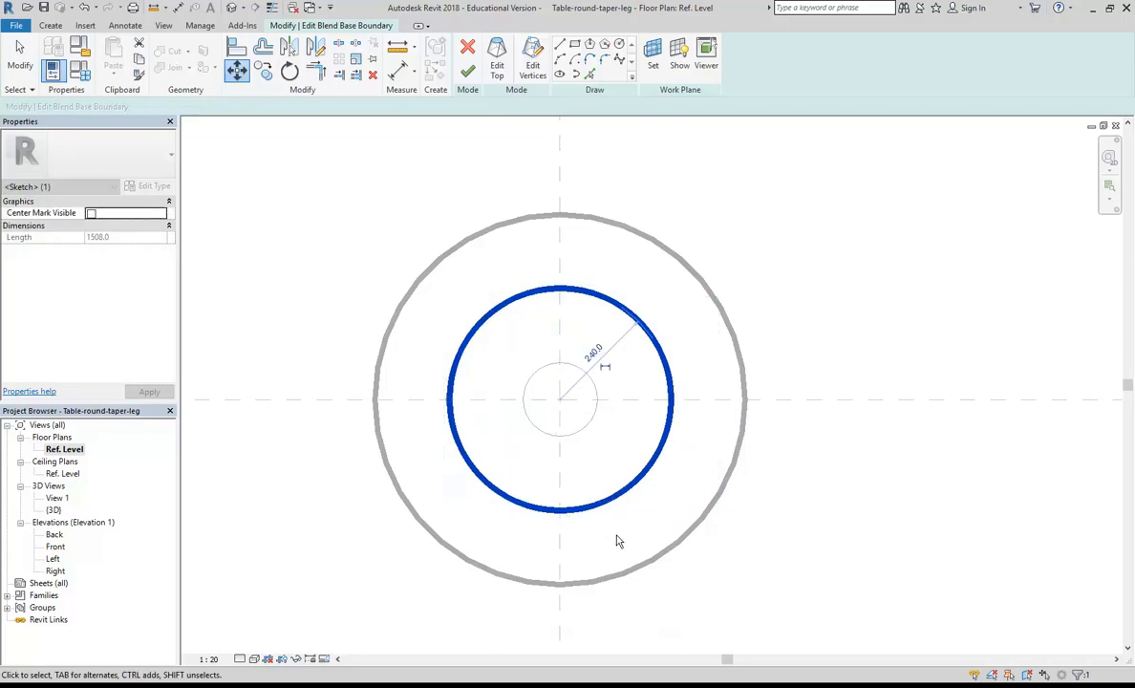
pyautogui.click(697, 468)
pyautogui.click(467, 72)
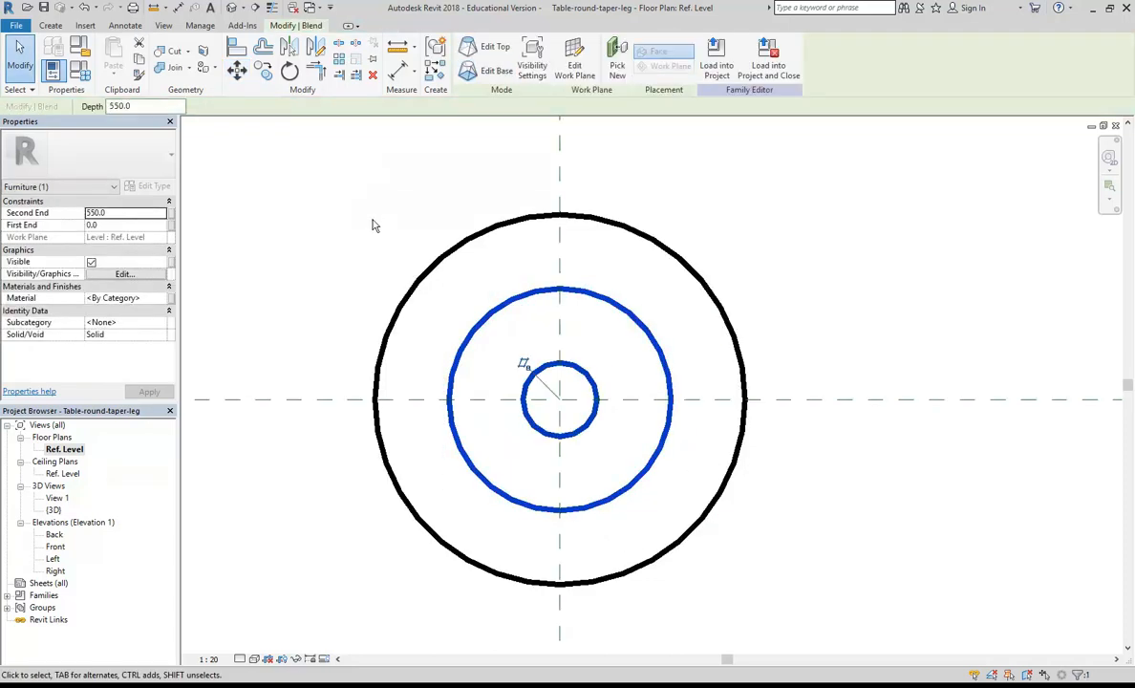
pyautogui.doubleClick(54, 510)
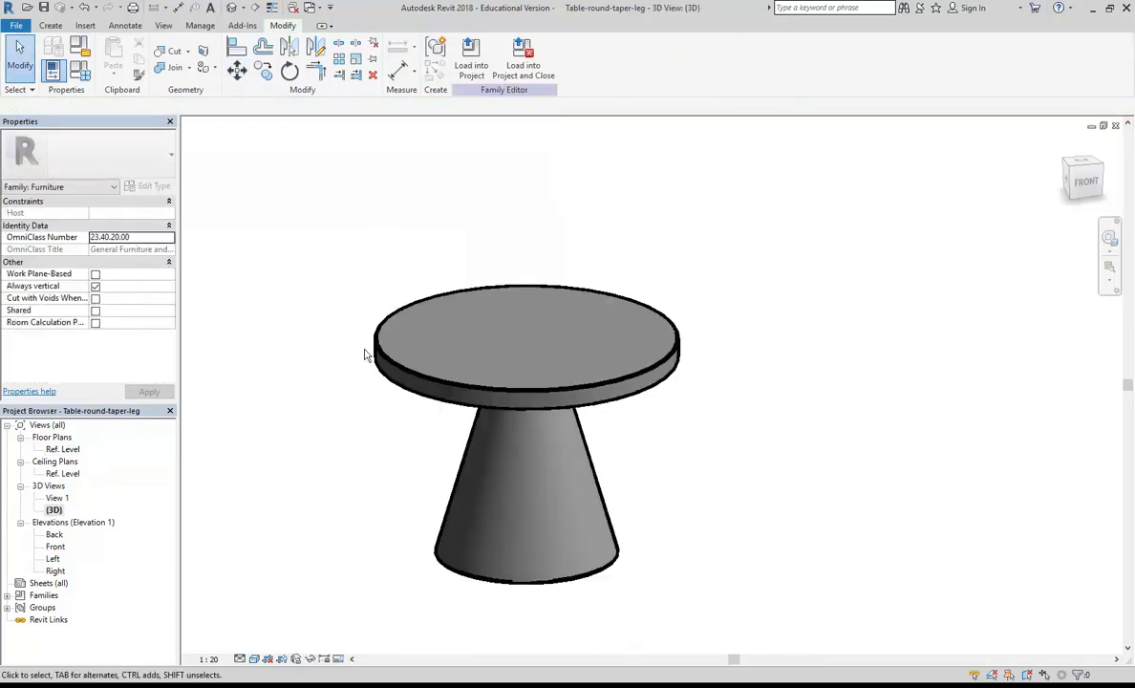
pyautogui.keyDown('shift'); pyautogui.moveTo(361, 357); pyautogui.dragTo(300, 458, button='middle'); pyautogui.keyUp('shift')
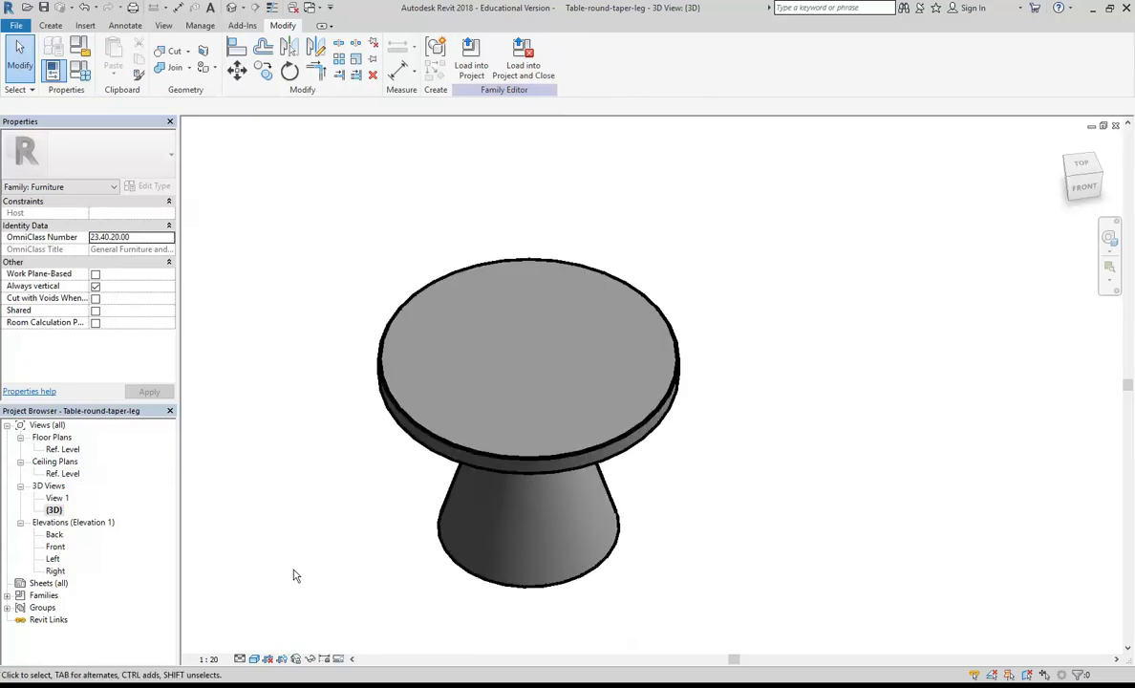
# Step: In the Front elevation, start a Revolve and draw a vertical boundary line over the full height of the tabletop's left edge
pyautogui.doubleClick(63, 451)
pyautogui.moveTo(204, 406); pyautogui.dragTo(297, 396, button='middle')
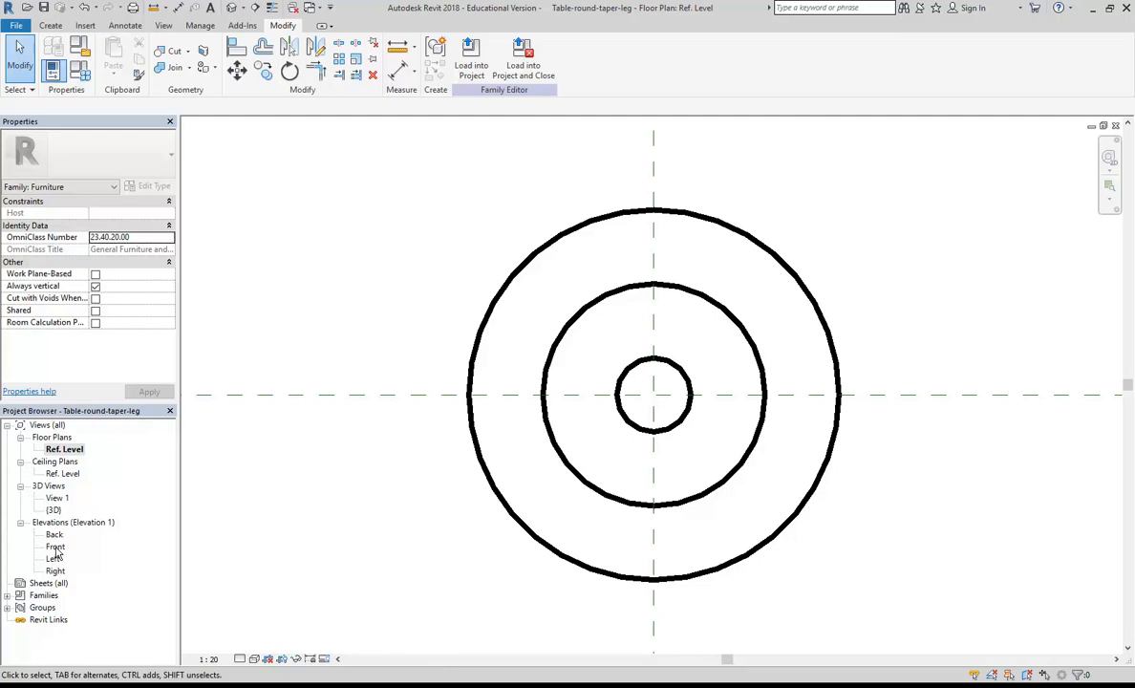
pyautogui.doubleClick(56, 547)
pyautogui.scroll(5, 485, 317)
pyautogui.moveTo(466, 398); pyautogui.dragTo(450, 402, button='middle')
pyautogui.click(50, 26)
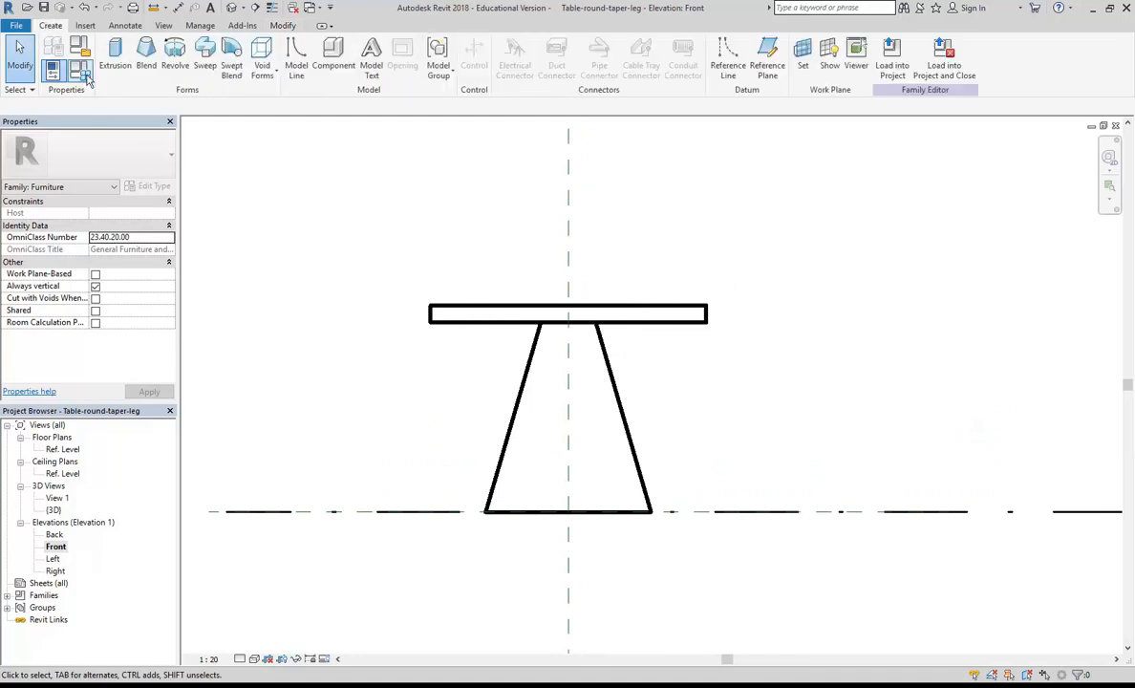
pyautogui.click(173, 53)
pyautogui.scroll(5, 445, 304)
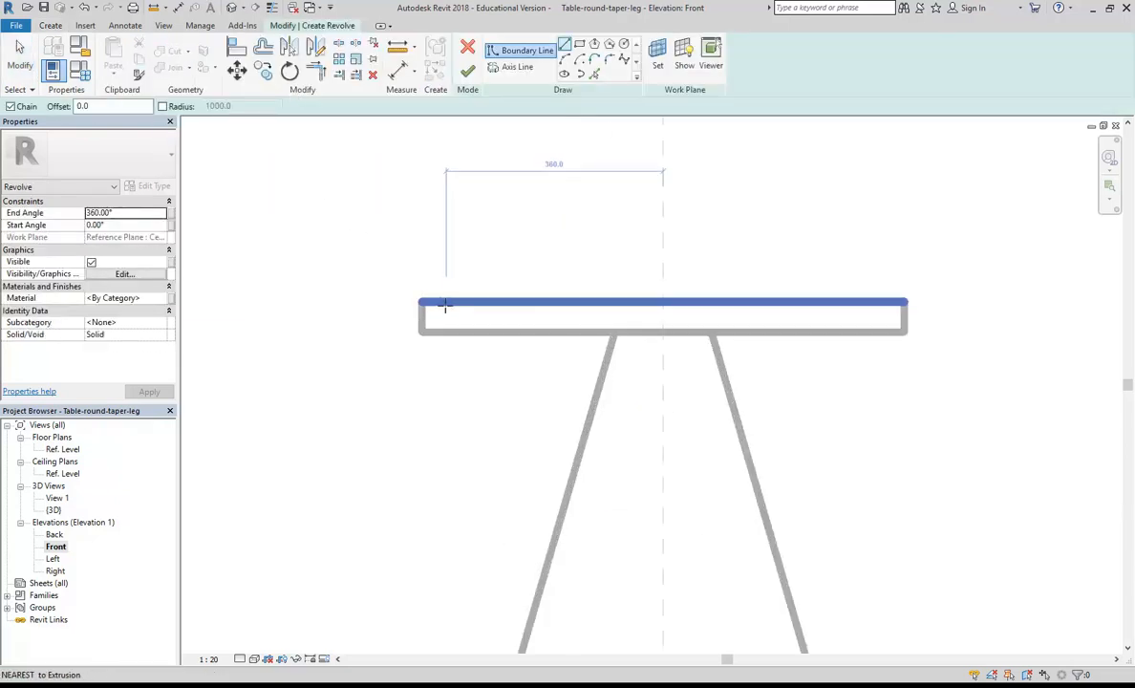
pyautogui.scroll(2, 448, 300)
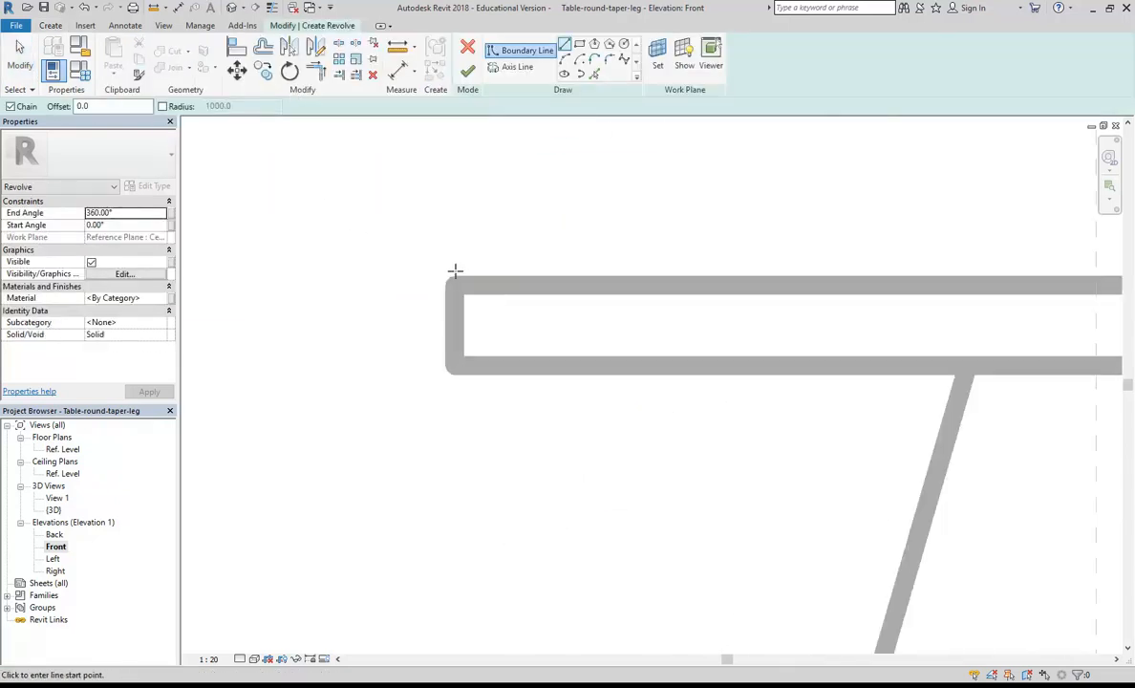
pyautogui.click(453, 285)
pyautogui.click(455, 363)
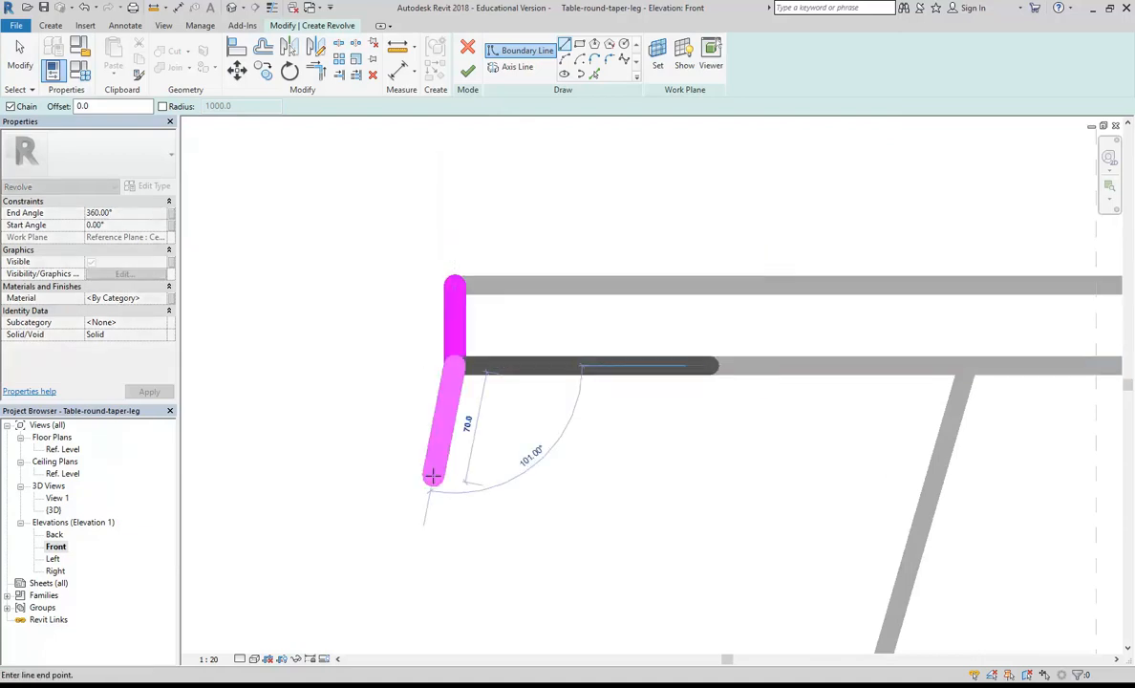
# Step: Close the revolve profile with a semicircular arc of 25 mm radius bulging outward from the tabletop's left edge
pyautogui.scroll(3, 371, 300)
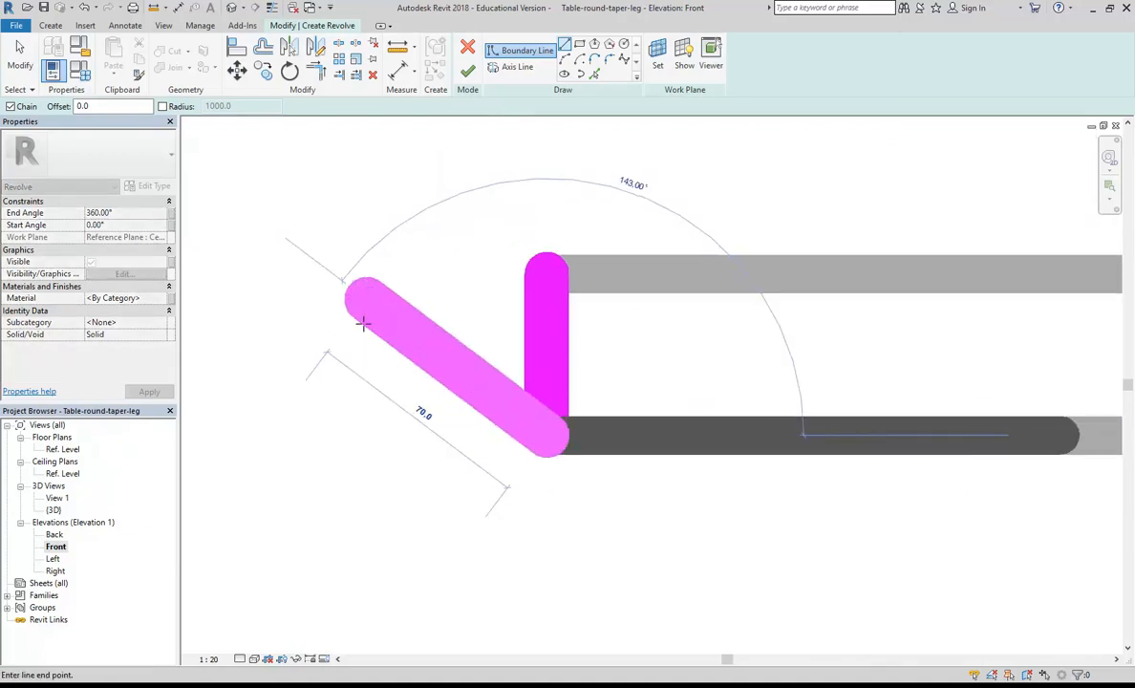
pyautogui.click(565, 63)
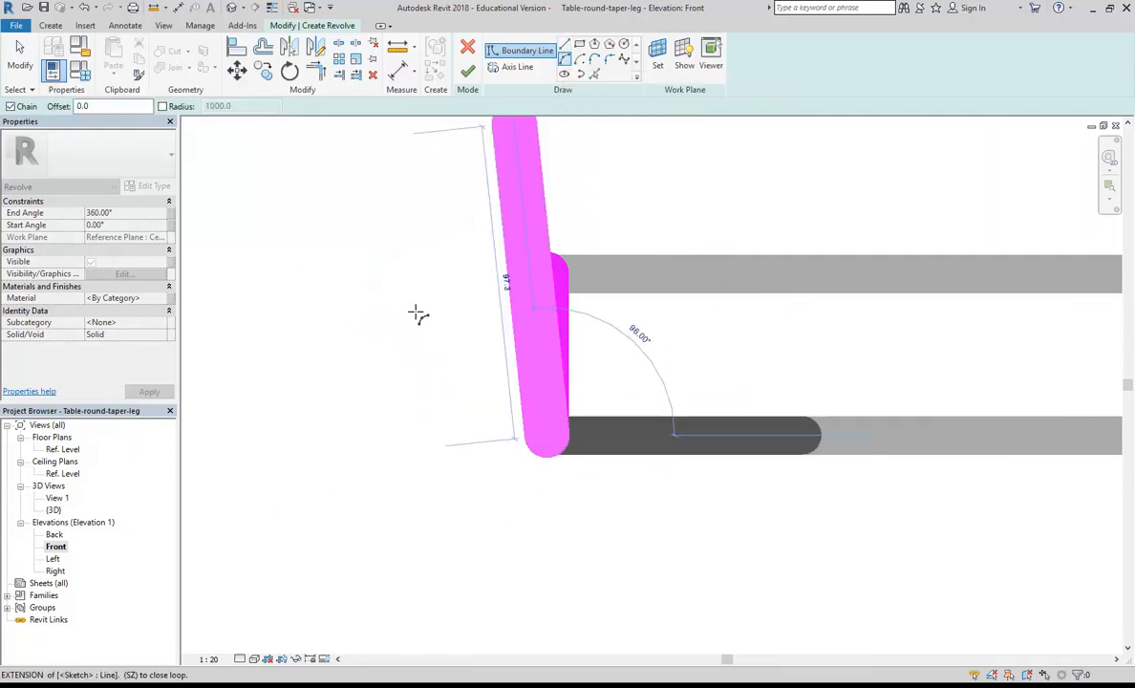
pyautogui.click(547, 273)
pyautogui.click(515, 380)
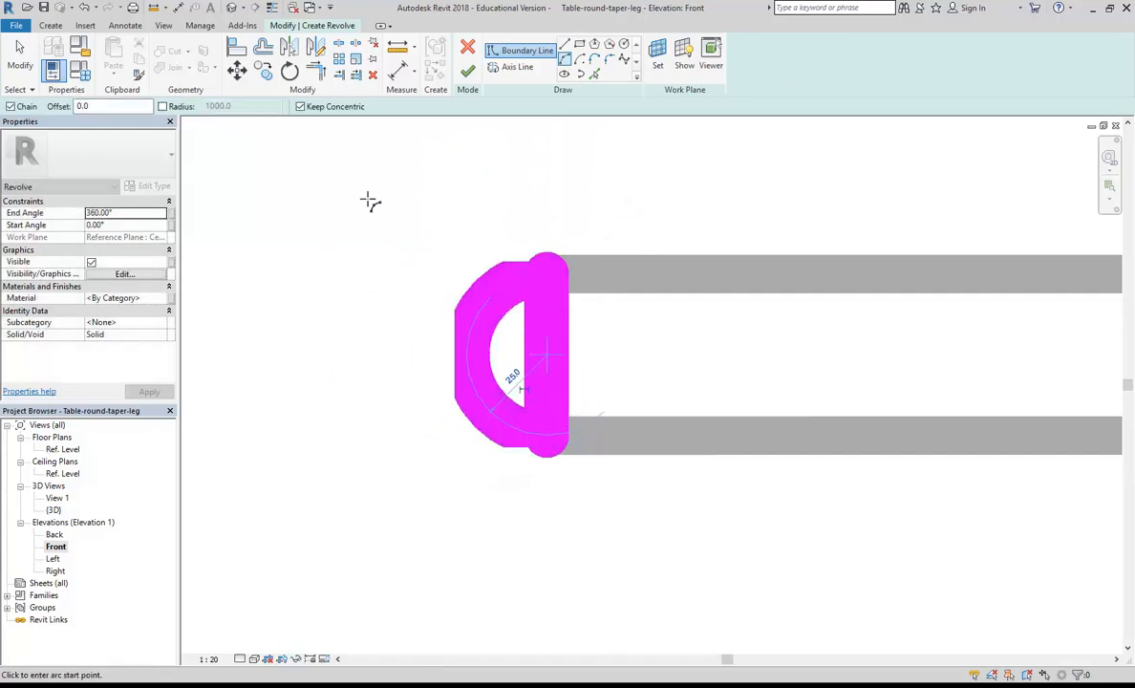
pyautogui.rightClick(371, 203)
pyautogui.click(411, 216)
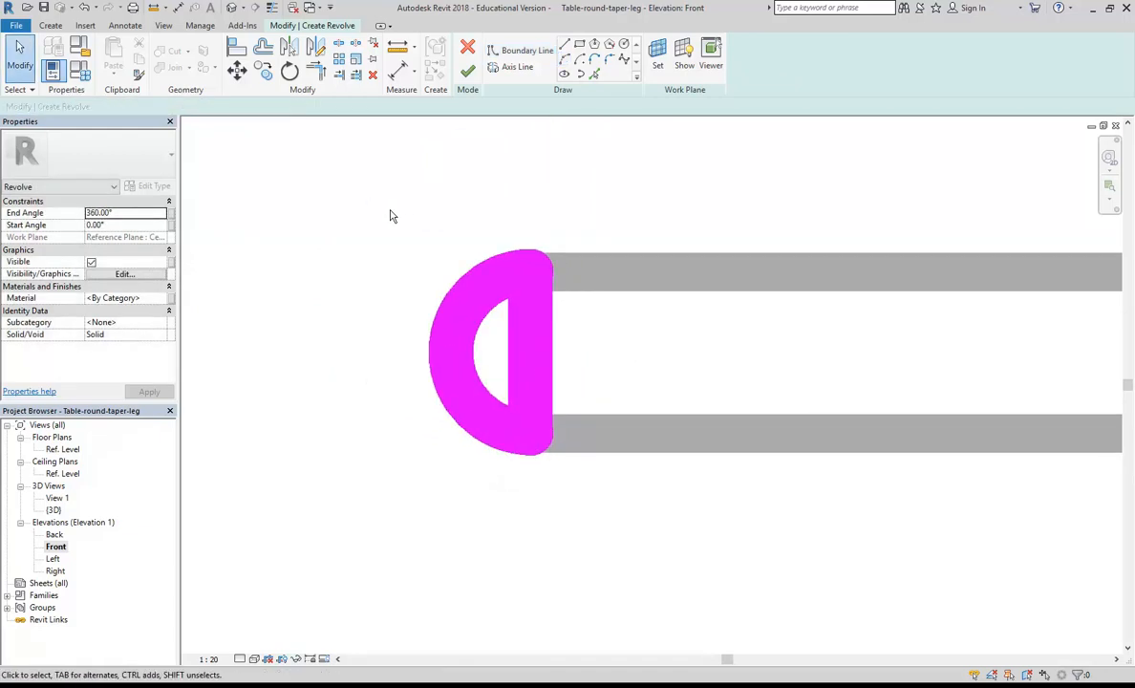
# Step: Draw the revolve's vertical axis line on the centre reference plane, from above the tabletop to just below its underside
pyautogui.moveTo(390, 216); pyautogui.dragTo(316, 233, button='middle')
pyautogui.scroll(-1, 317, 233)
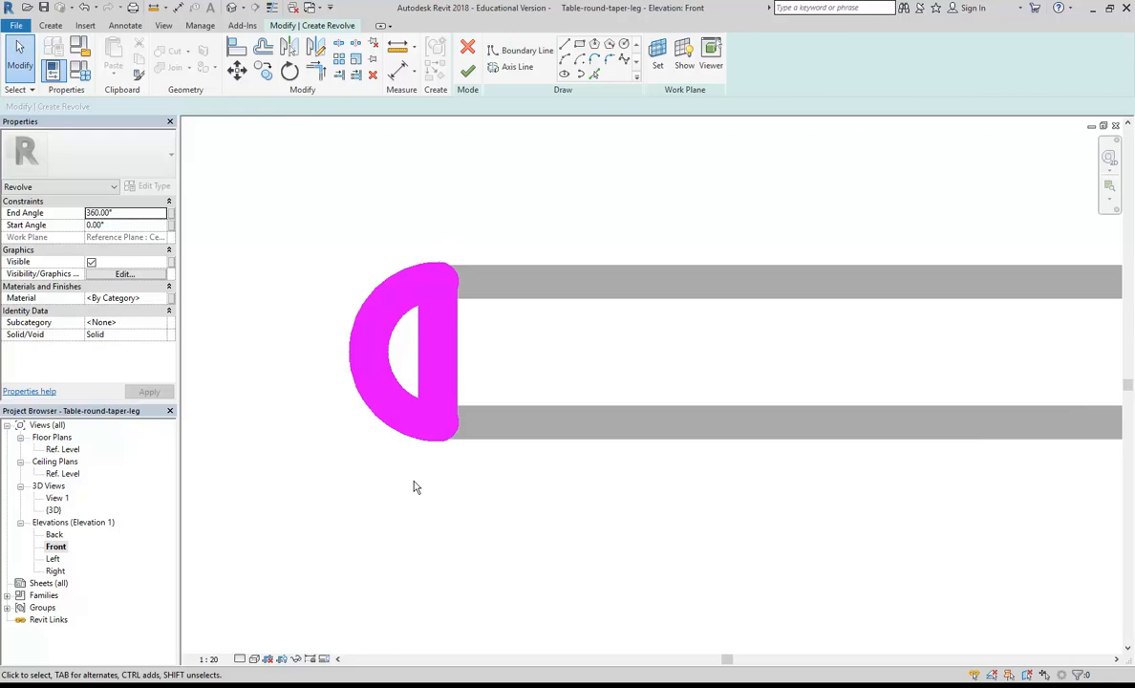
pyautogui.scroll(-8, 348, 188)
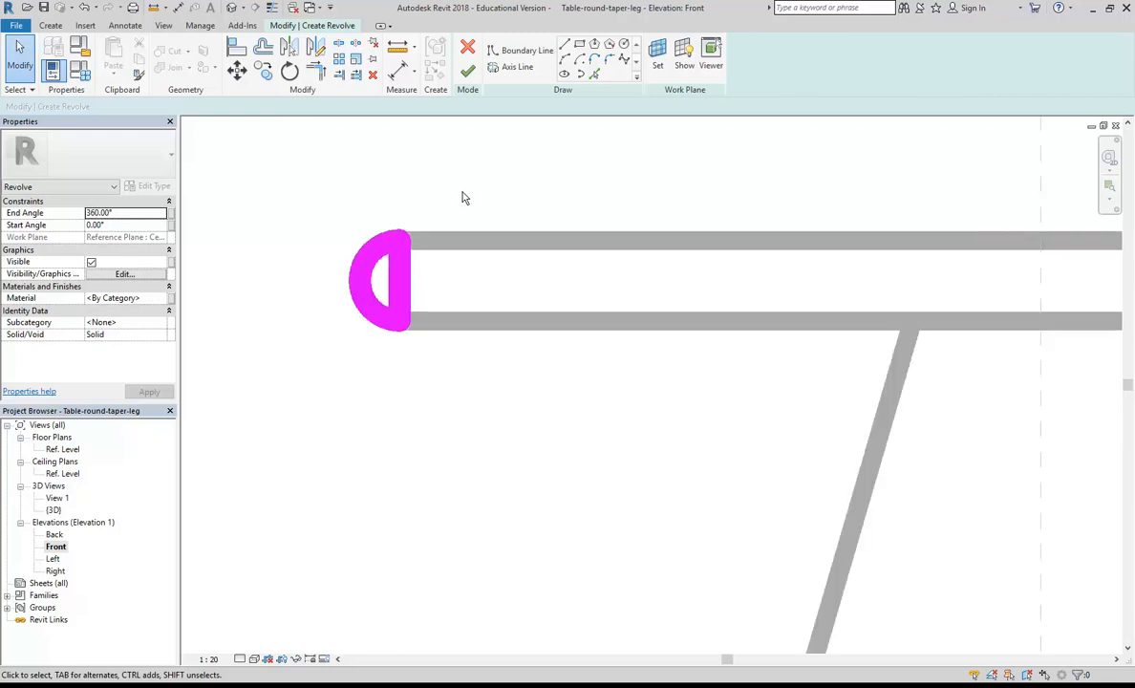
pyautogui.moveTo(408, 240); pyautogui.dragTo(476, 235, button='middle')
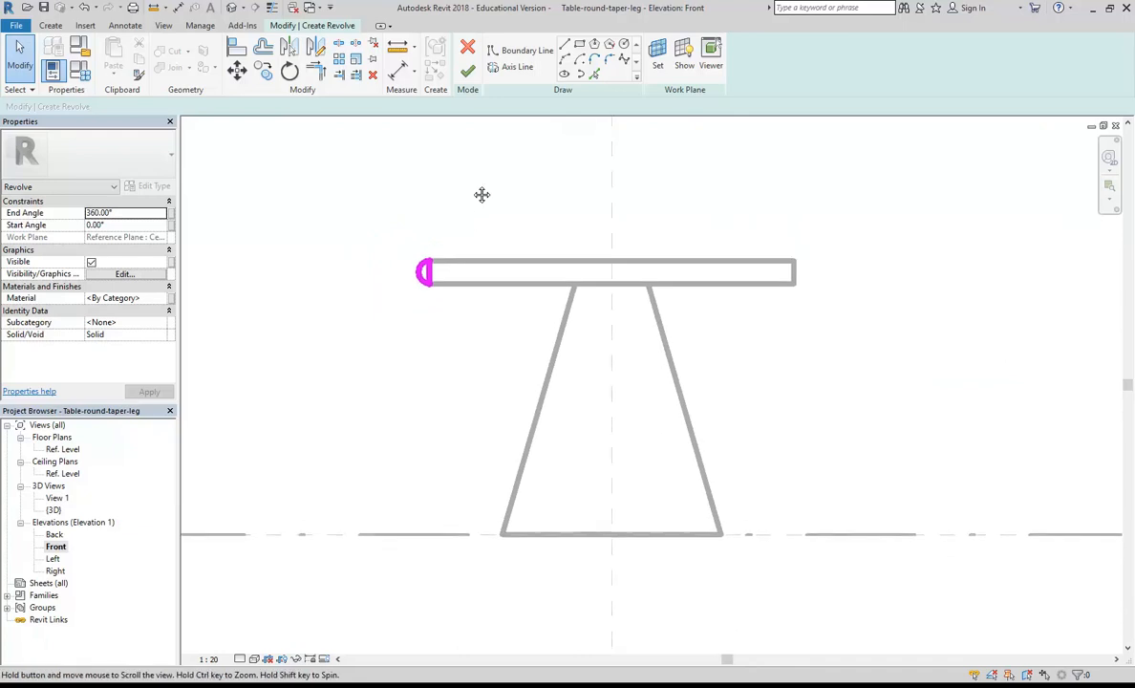
pyautogui.moveTo(491, 168); pyautogui.dragTo(436, 208, button='middle')
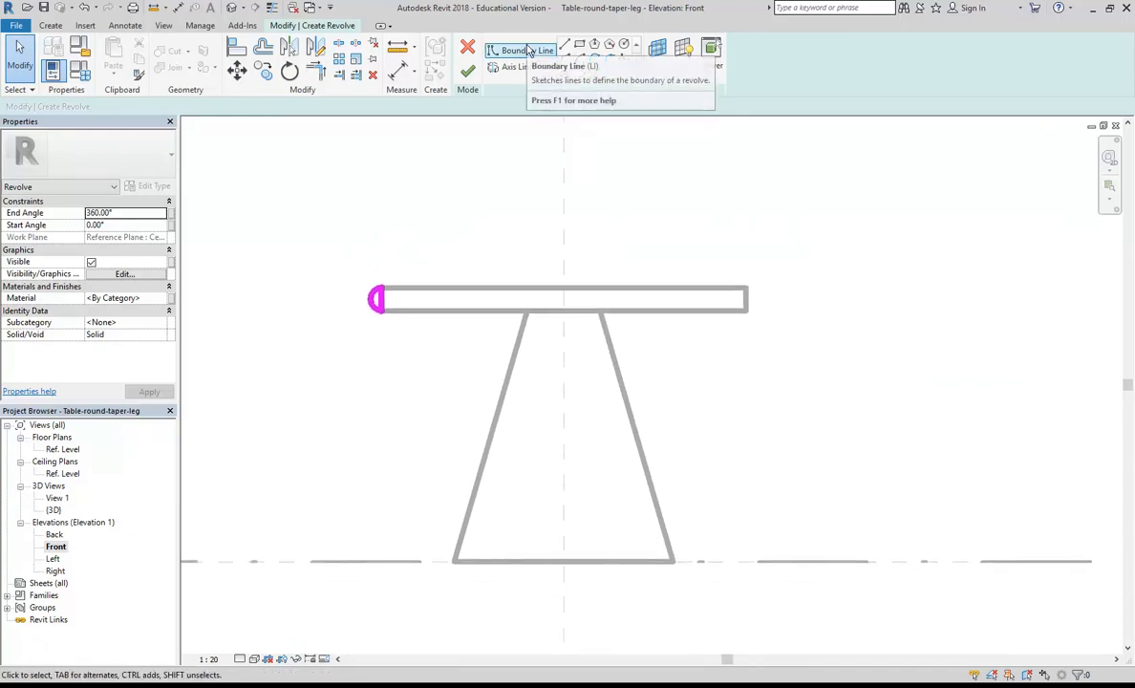
pyautogui.click(517, 68)
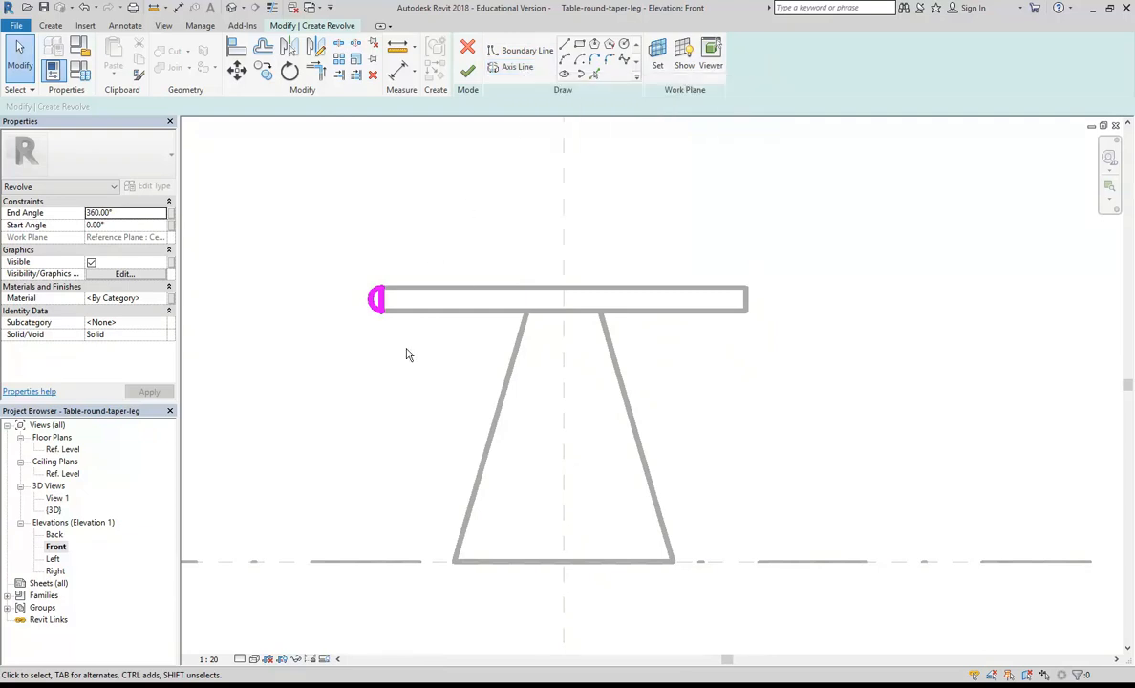
pyautogui.click(513, 52)
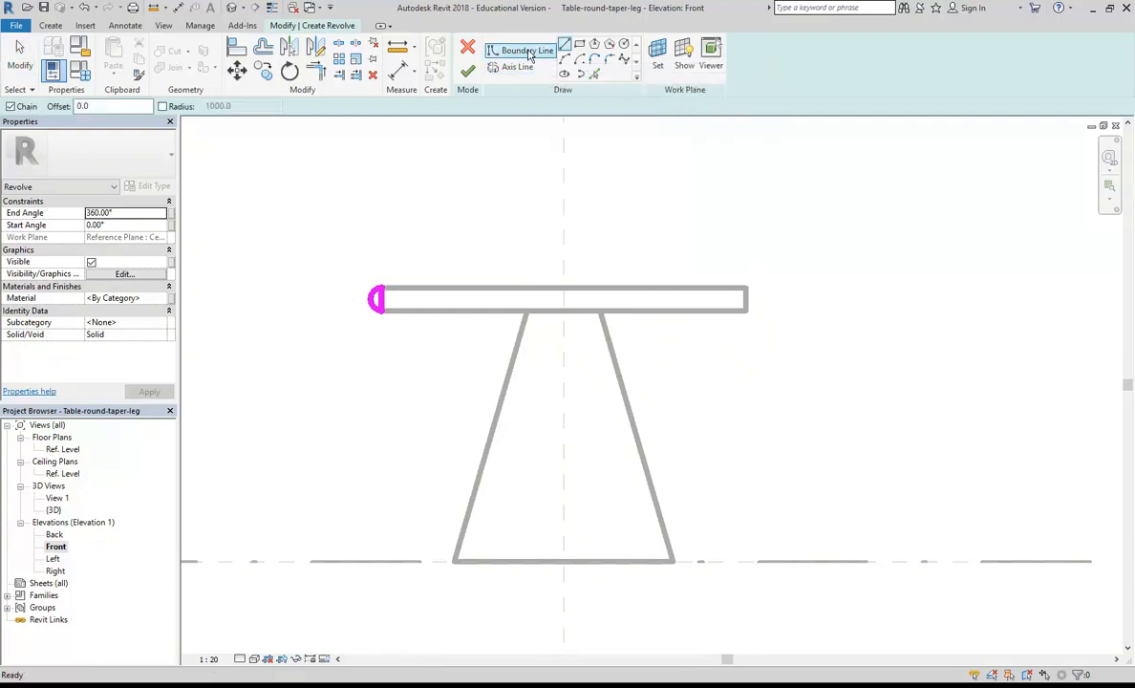
pyautogui.click(514, 68)
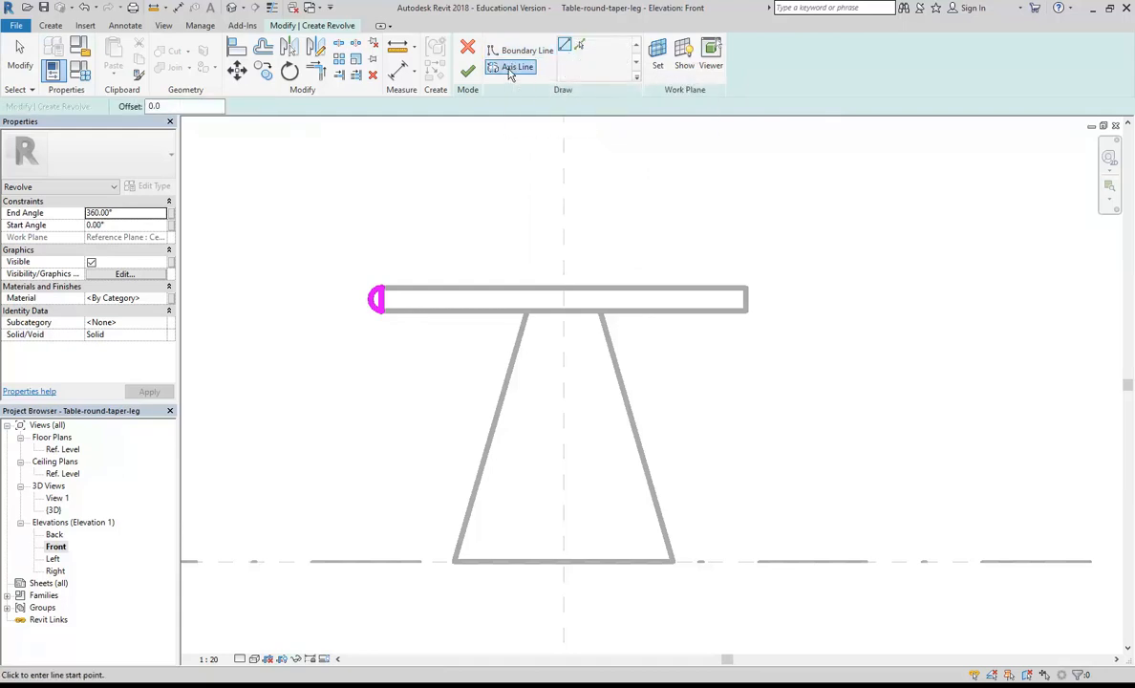
pyautogui.click(564, 130)
pyautogui.moveTo(551, 246); pyautogui.dragTo(583, 370, button='middle')
pyautogui.scroll(-1, 583, 370)
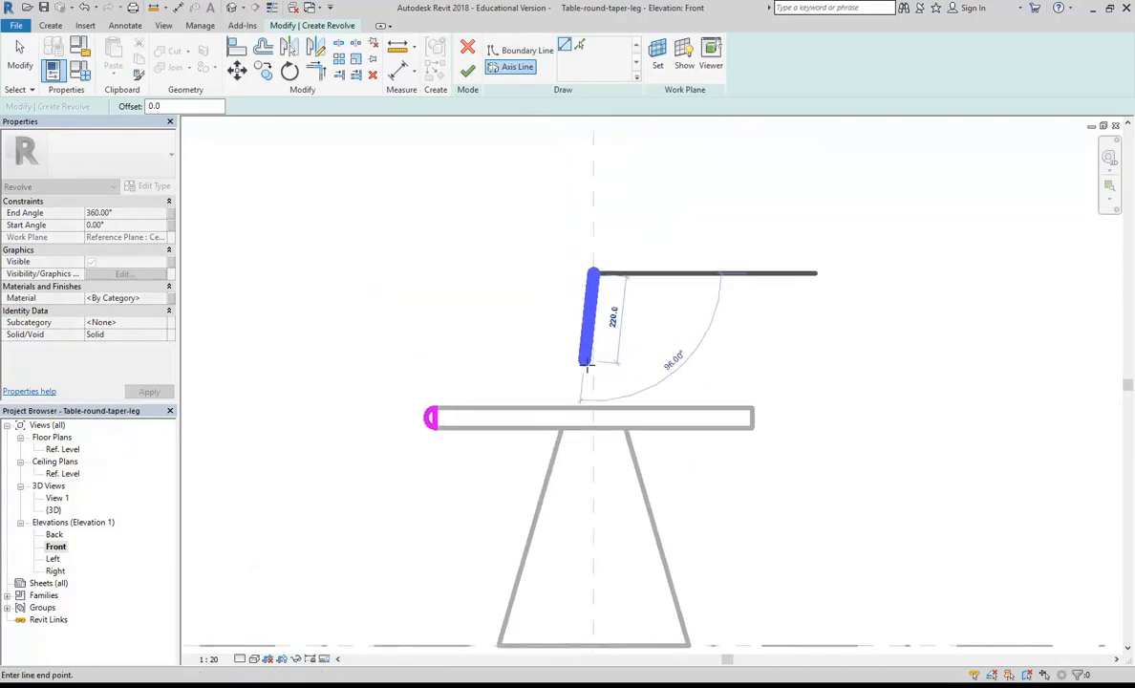
pyautogui.click(591, 475)
pyautogui.rightClick(482, 282)
pyautogui.click(497, 278)
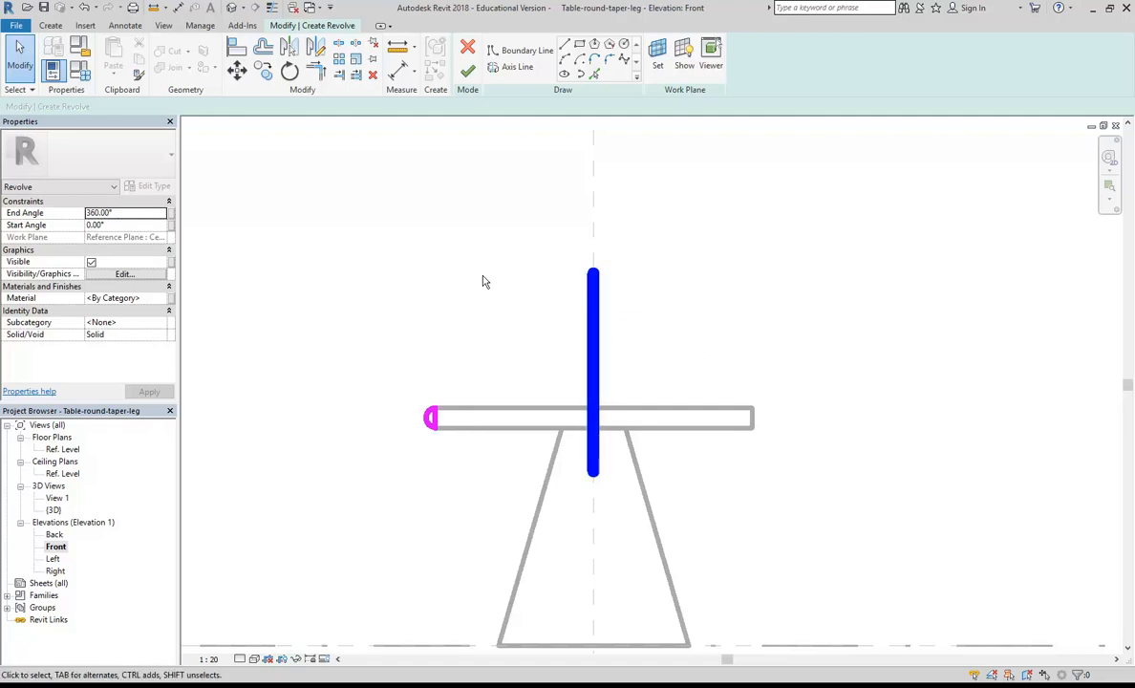
# Step: Finish the revolve and inspect the rounded tabletop edge in the default 3D view
pyautogui.click(467, 71)
pyautogui.doubleClick(54, 511)
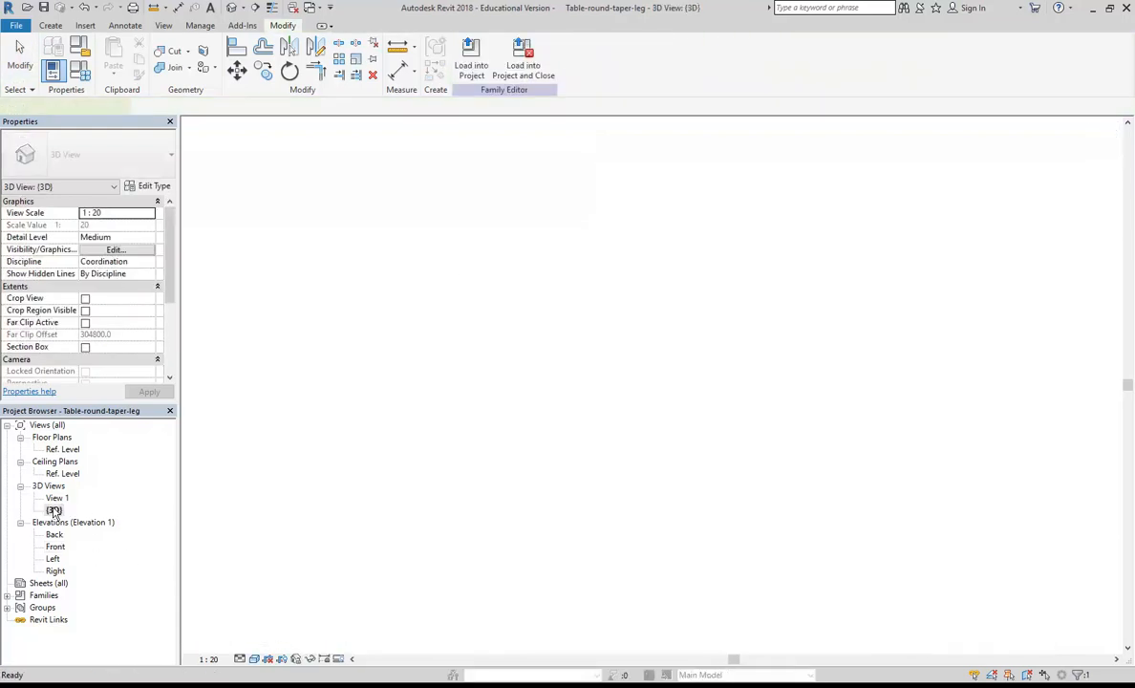
pyautogui.click(337, 566)
pyautogui.keyDown('shift'); pyautogui.moveTo(337, 567); pyautogui.dragTo(360, 438, button='middle'); pyautogui.keyUp('shift')
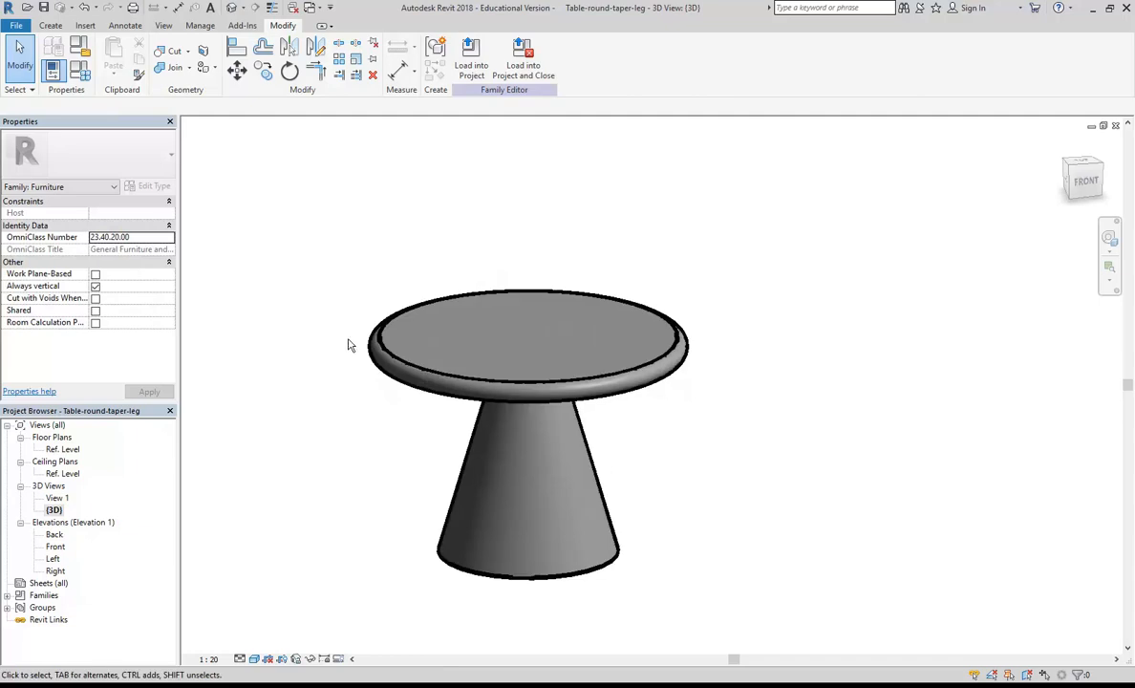
pyautogui.scroll(4, 388, 375)
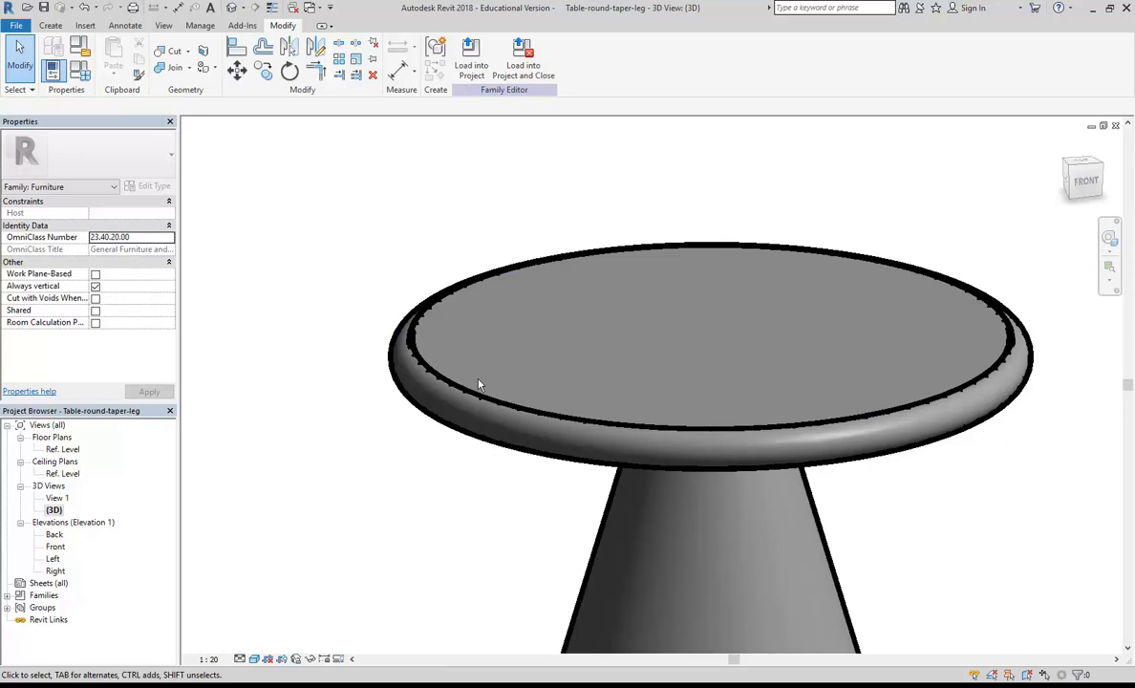
# Step: Join the revolved edge geometry to the tabletop extrusion
pyautogui.click(168, 67)
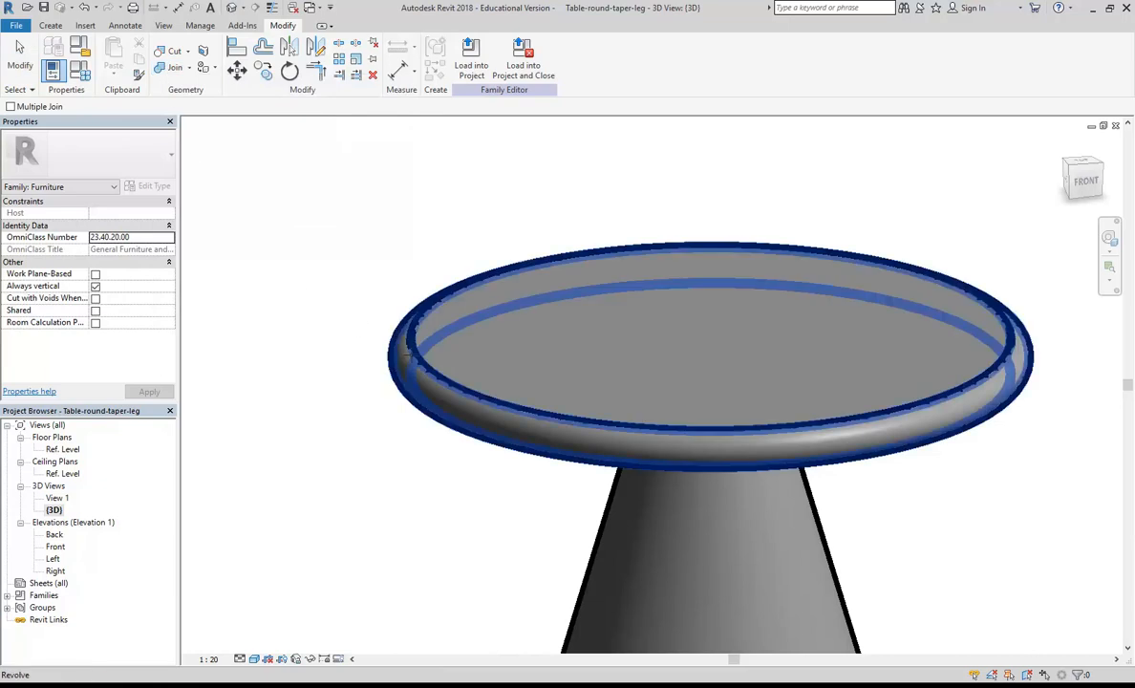
pyautogui.click(413, 359)
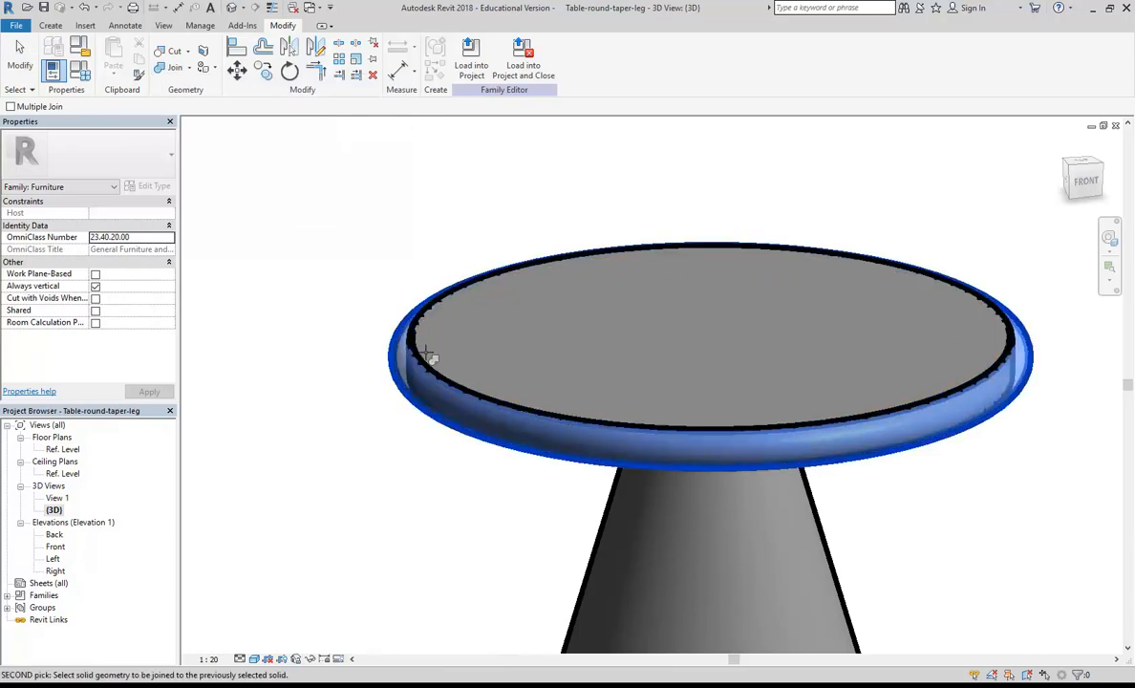
pyautogui.click(421, 356)
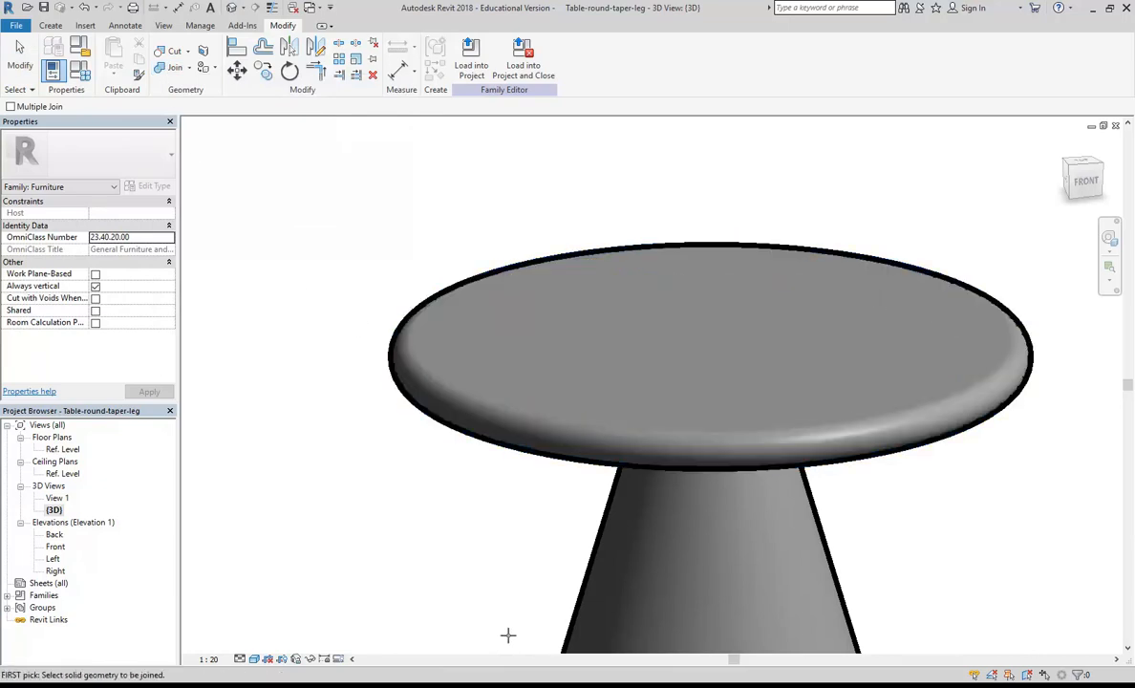
pyautogui.rightClick(375, 254)
pyautogui.click(387, 262)
# Step: Load the finished table family into the project
pyautogui.scroll(-5, 355, 257)
pyautogui.moveTo(365, 256); pyautogui.dragTo(417, 287, button='middle')
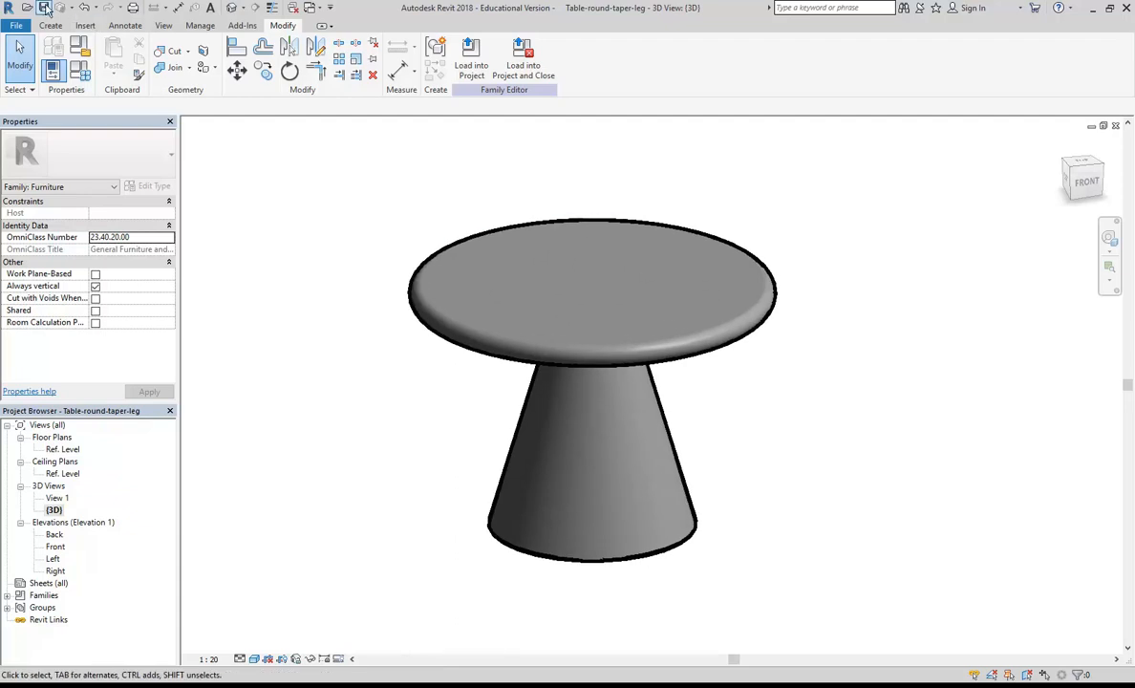
pyautogui.click(472, 63)
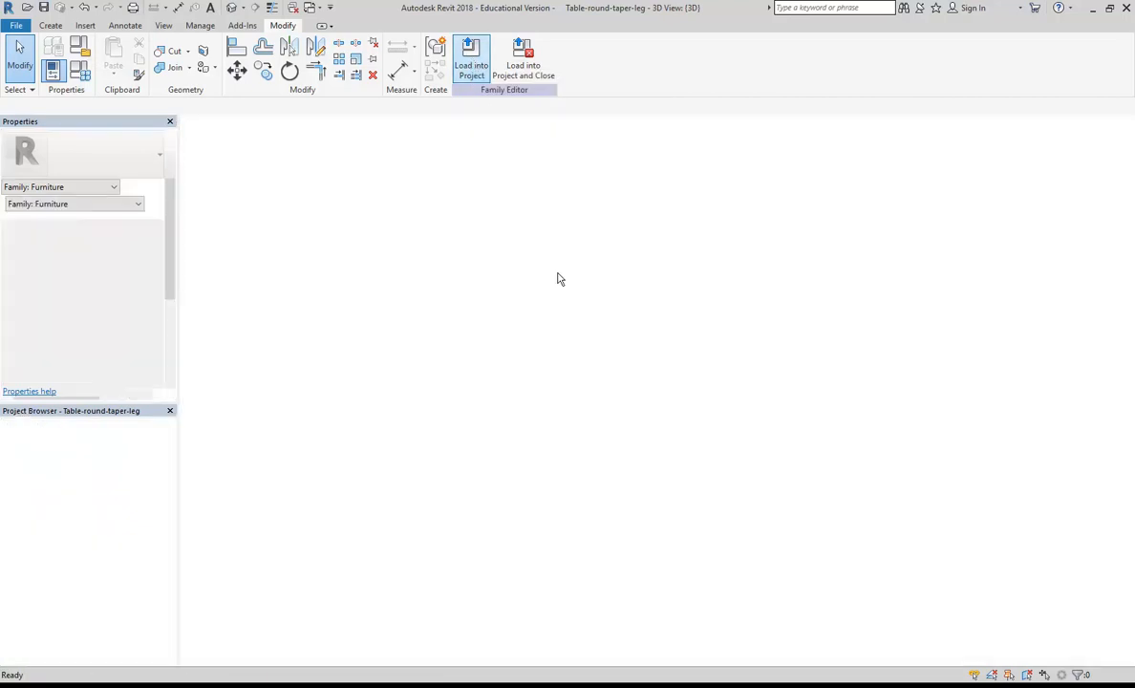
# Step: Place three Table-round-taper-leg tables in the ground floor plan: above the bed, near the room's right wall, and left of the bathroom wall
pyautogui.moveTo(656, 305); pyautogui.dragTo(573, 286, button='middle')
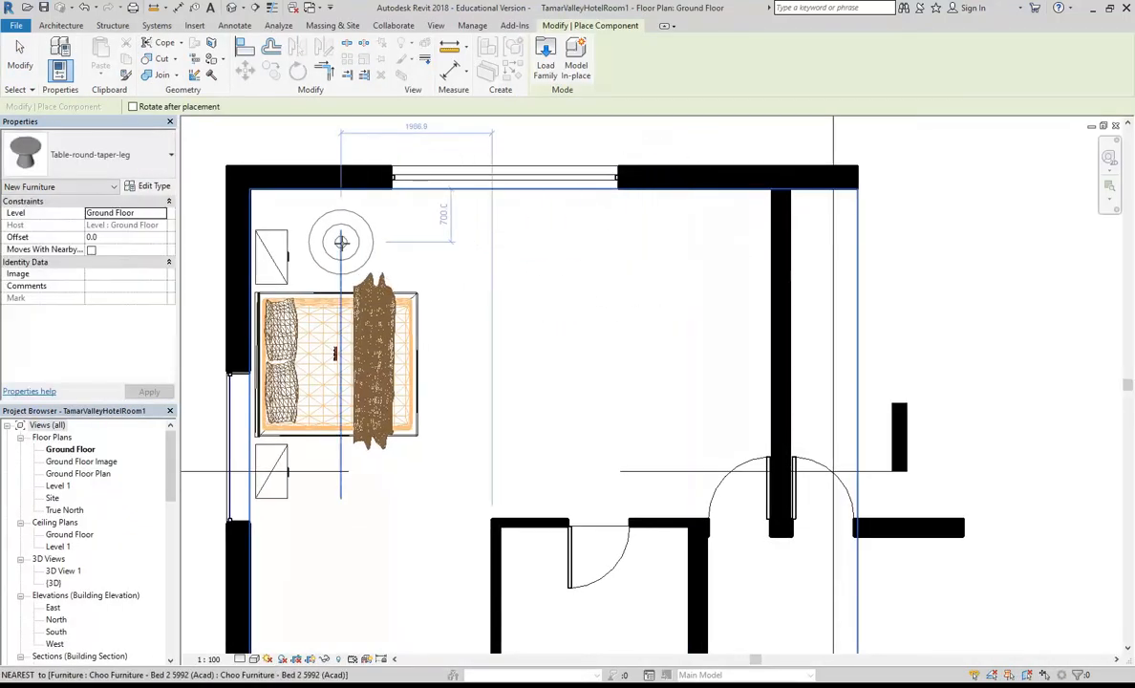
pyautogui.click(341, 240)
pyautogui.click(674, 324)
pyautogui.moveTo(428, 516); pyautogui.dragTo(483, 396, button='middle')
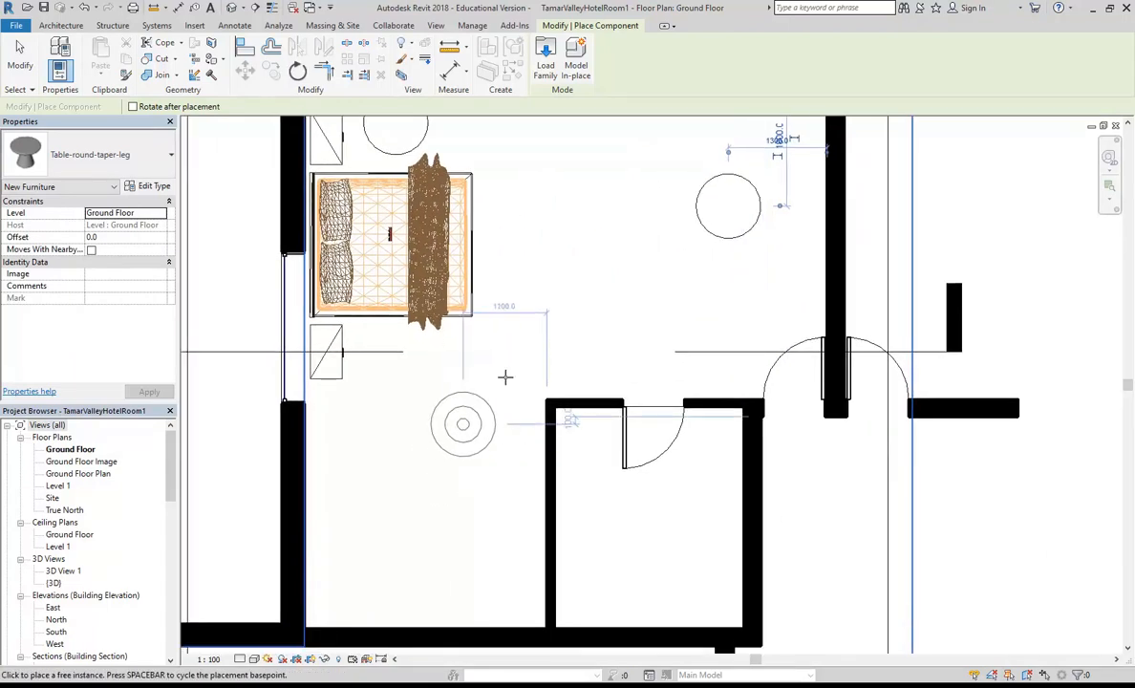
pyautogui.click(501, 462)
pyautogui.press('Escape')
# Step: Create a perspective camera view from the bedroom's upper-right corner, aimed past the foot of the bed at the lower bedside table
pyautogui.scroll(-2, 537, 325)
pyautogui.moveTo(537, 351); pyautogui.dragTo(508, 422, button='middle')
pyautogui.scroll(1, 502, 416)
pyautogui.moveTo(502, 369); pyautogui.dragTo(447, 385, button='middle')
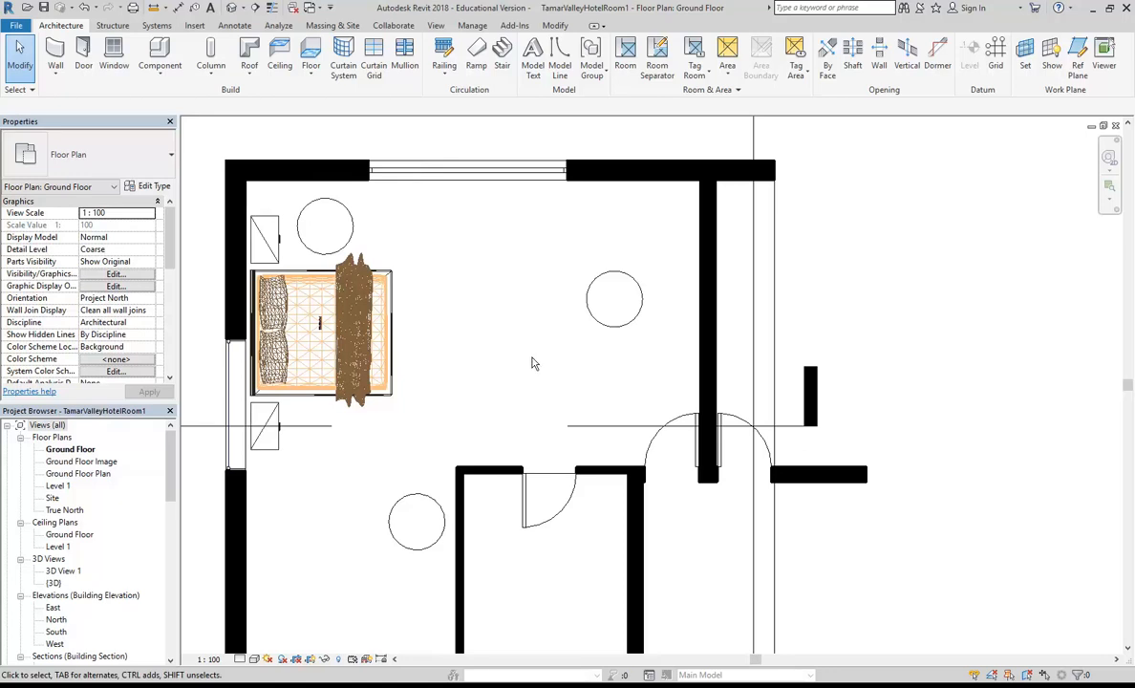
pyautogui.click(243, 8)
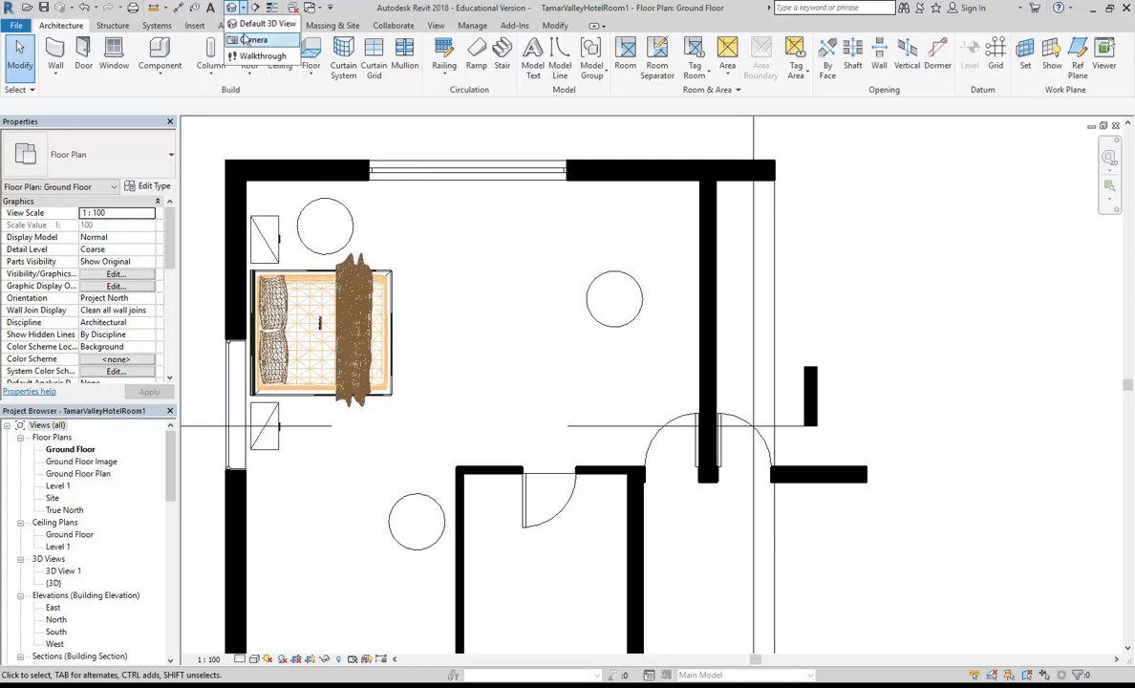
pyautogui.click(251, 39)
pyautogui.click(685, 197)
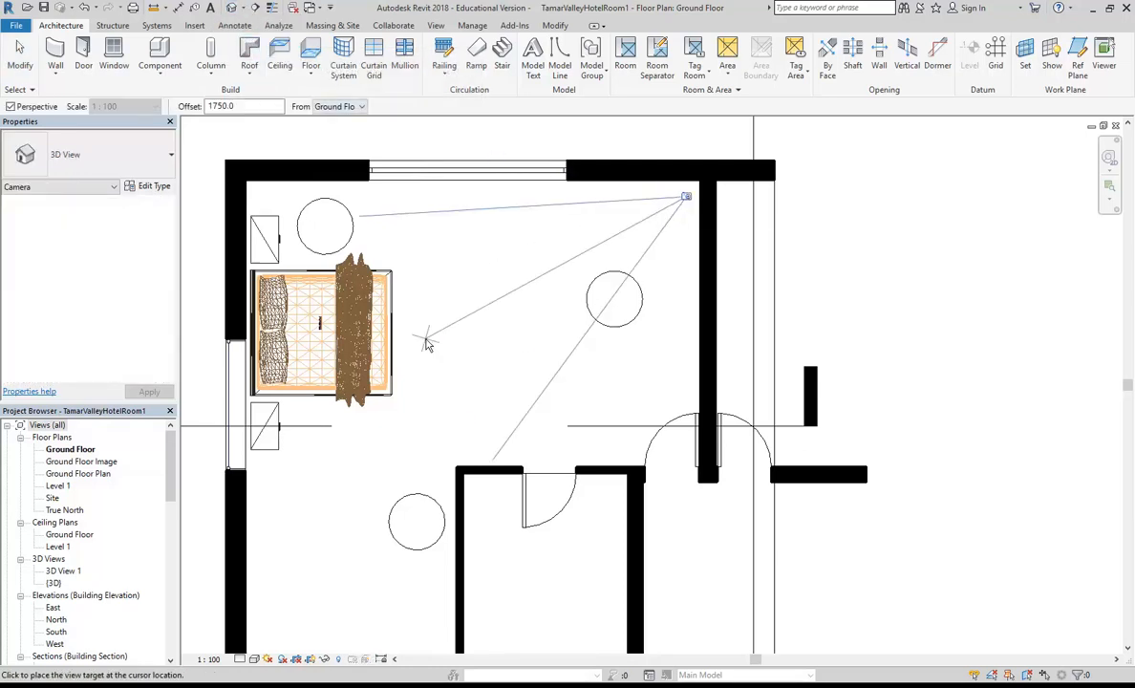
pyautogui.click(259, 462)
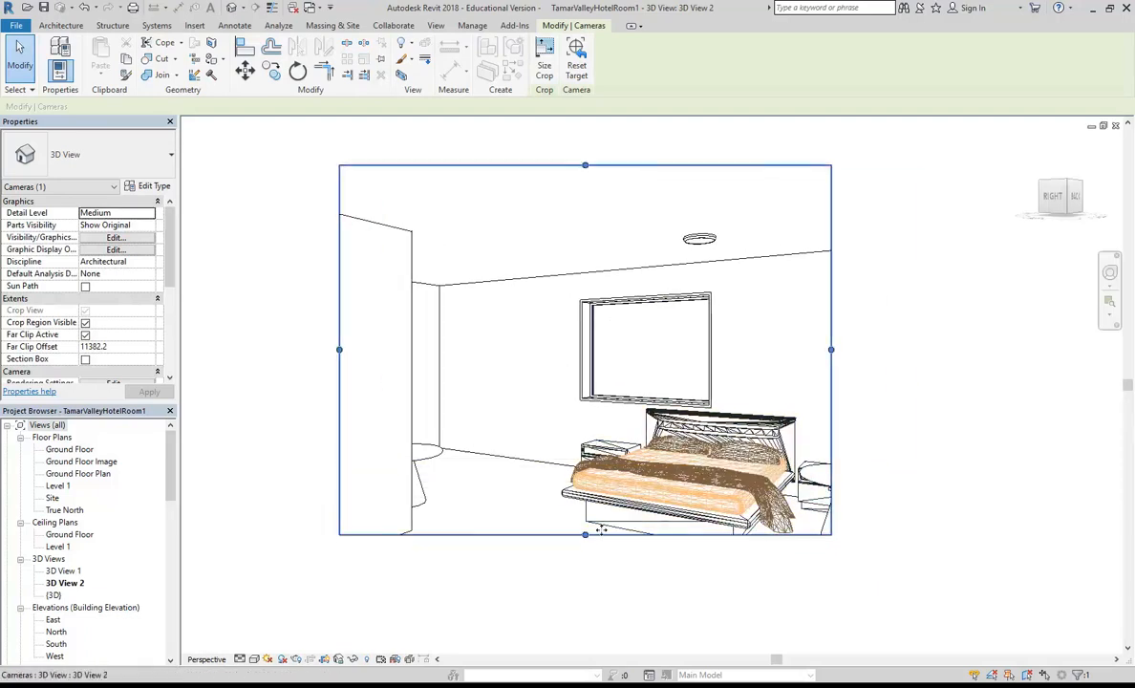
# Step: Enlarge the camera view's crop region on both sides and downward so the bed and the round tables are in frame
pyautogui.moveTo(590, 590); pyautogui.dragTo(540, 386, button='middle')
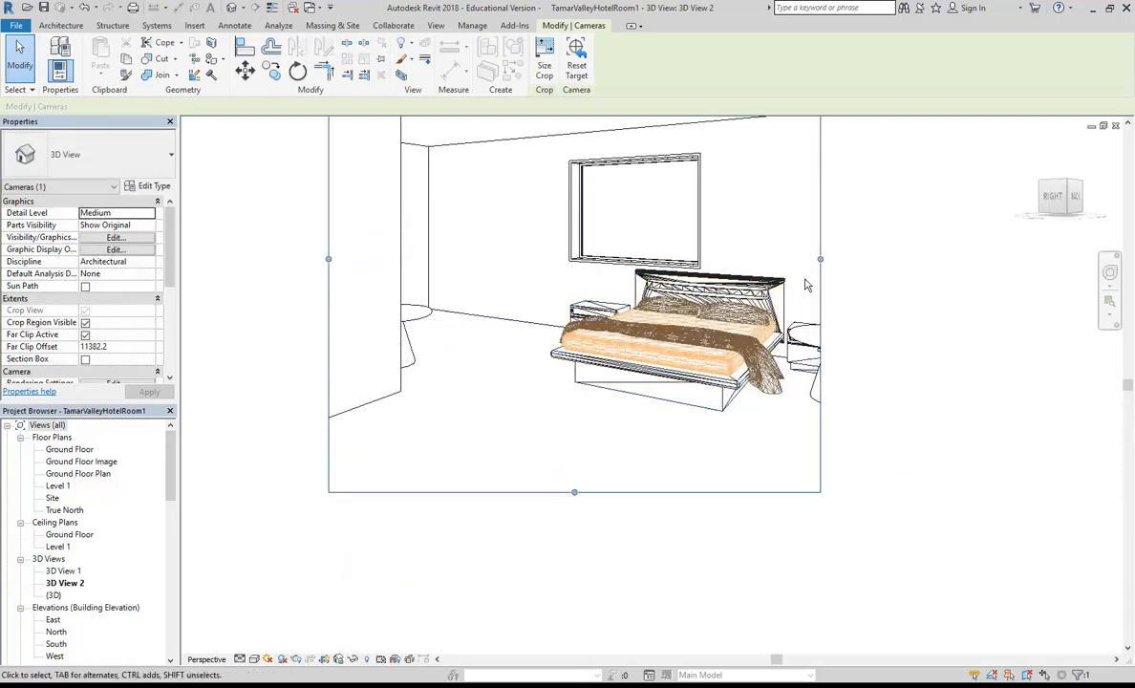
pyautogui.moveTo(821, 259); pyautogui.dragTo(927, 265)
pyautogui.moveTo(742, 432); pyautogui.dragTo(730, 442, button='middle')
pyautogui.moveTo(318, 271); pyautogui.dragTo(229, 262)
pyautogui.scroll(-2, 541, 495)
pyautogui.moveTo(541, 495); pyautogui.dragTo(540, 383, button='middle')
pyautogui.moveTo(561, 389); pyautogui.dragTo(563, 520)
pyautogui.scroll(3, 540, 439)
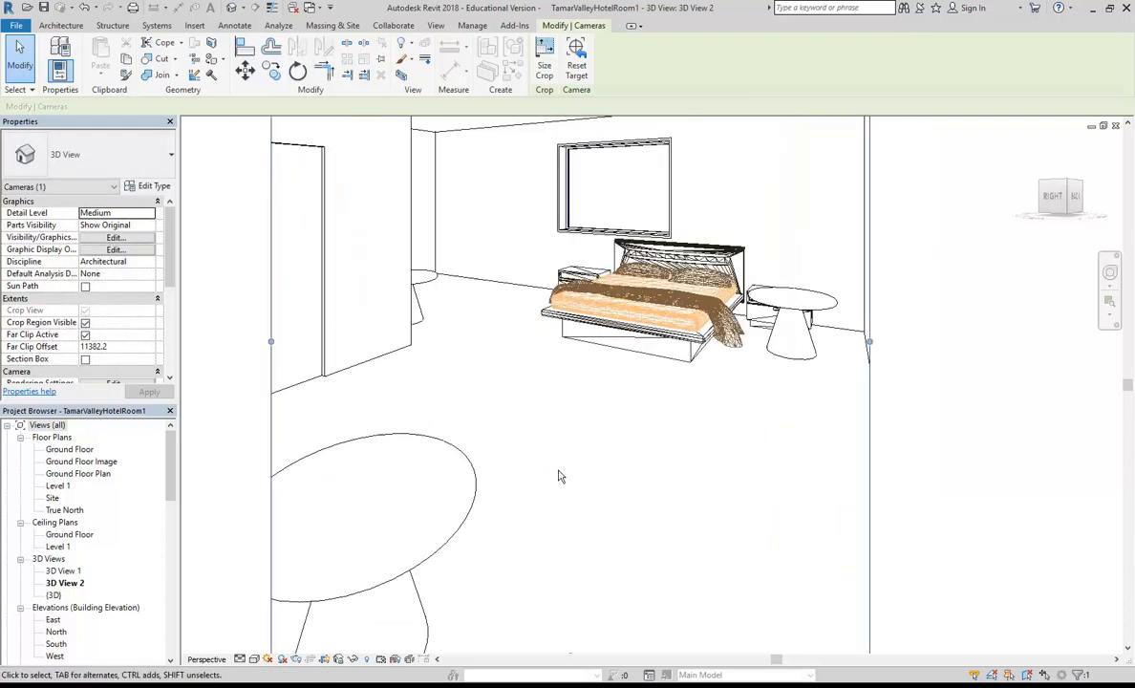
pyautogui.scroll(-3, 561, 476)
pyautogui.moveTo(569, 634); pyautogui.dragTo(568, 588)
pyautogui.scroll(3, 566, 530)
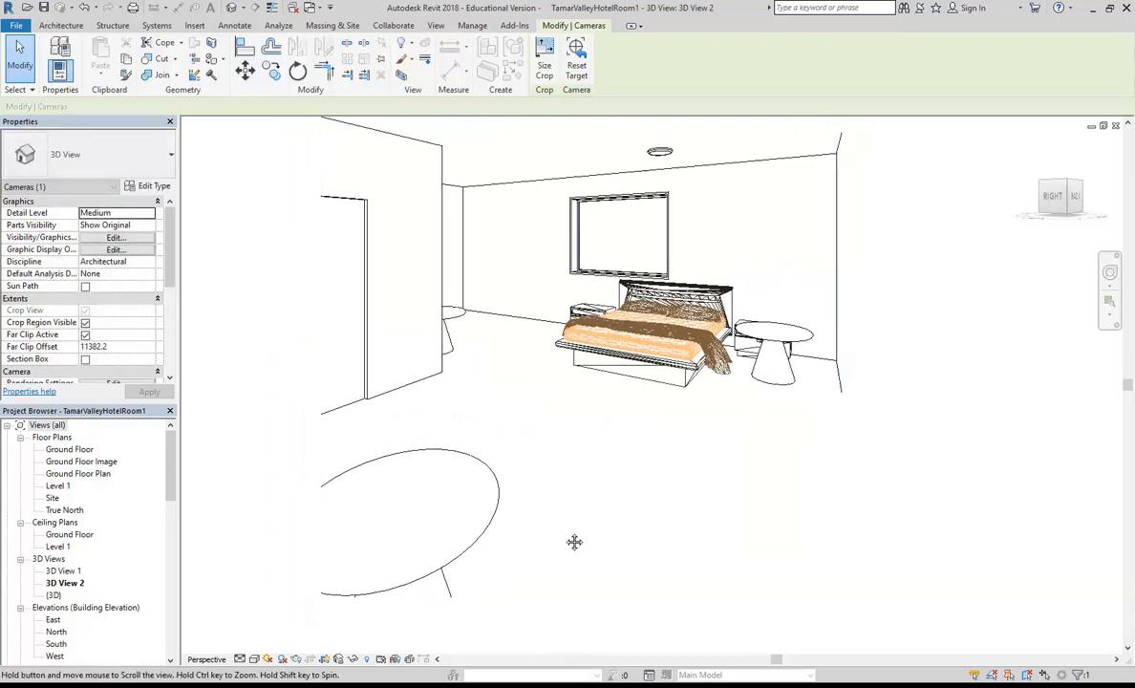
pyautogui.moveTo(565, 530); pyautogui.dragTo(587, 550, button='middle')
pyautogui.click(575, 472)
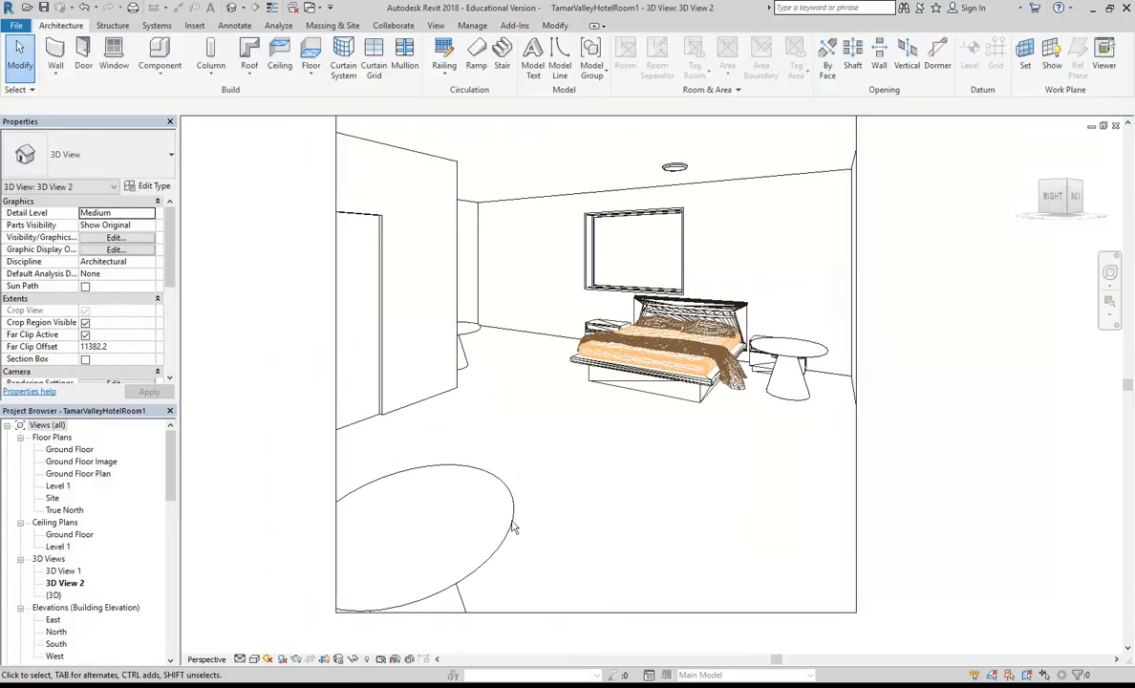
# Step: Open the round table beside the bed for family editing and switch to its Front elevation
pyautogui.click(786, 363)
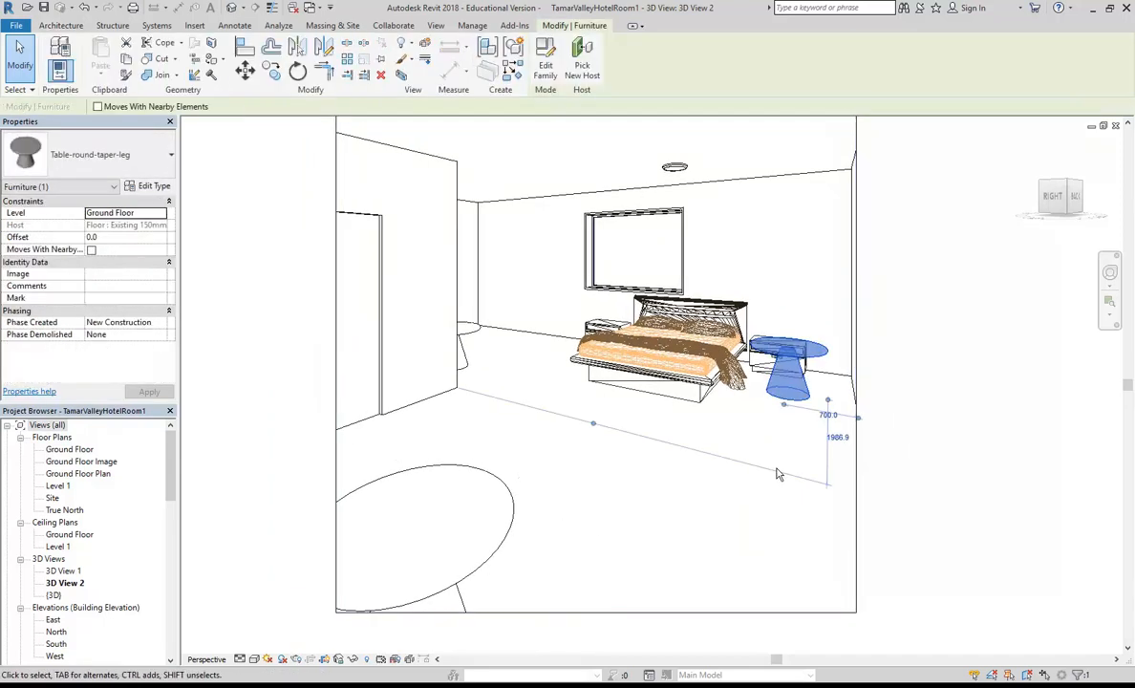
pyautogui.click(736, 527)
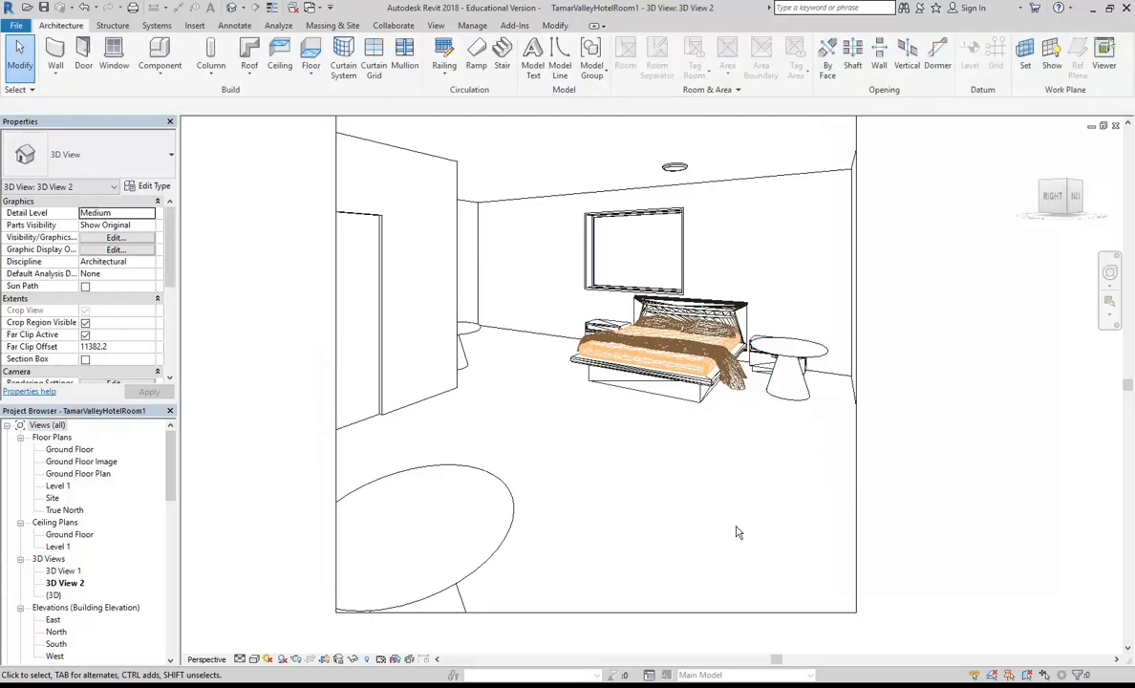
pyautogui.click(800, 399)
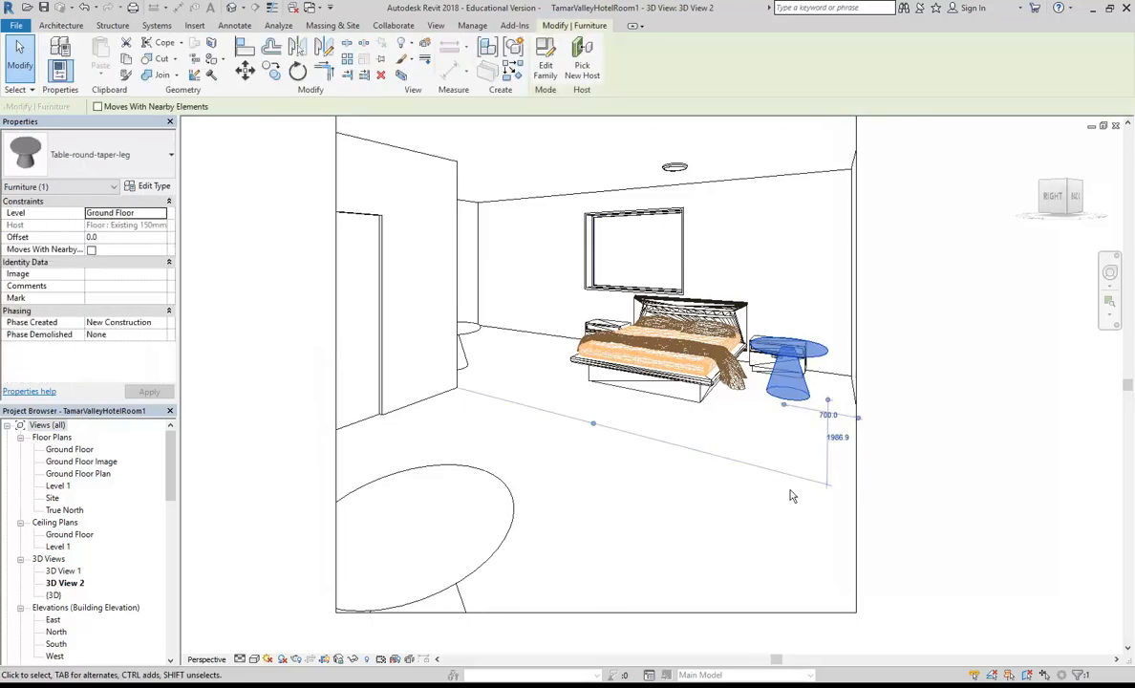
pyautogui.click(546, 69)
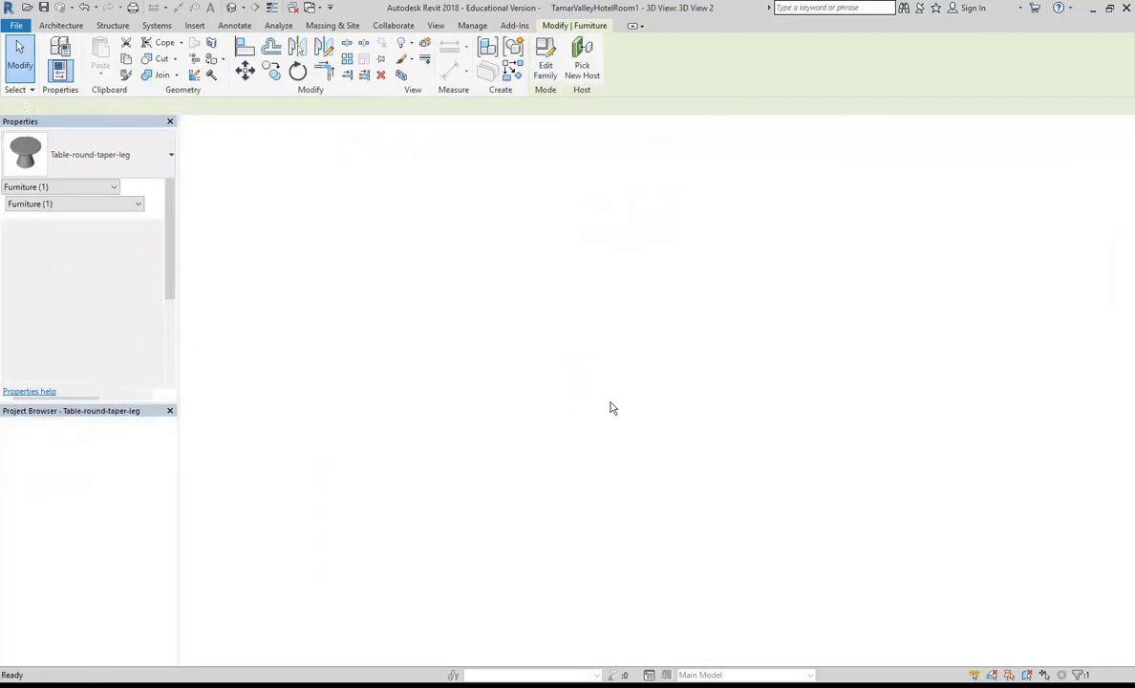
pyautogui.doubleClick(56, 546)
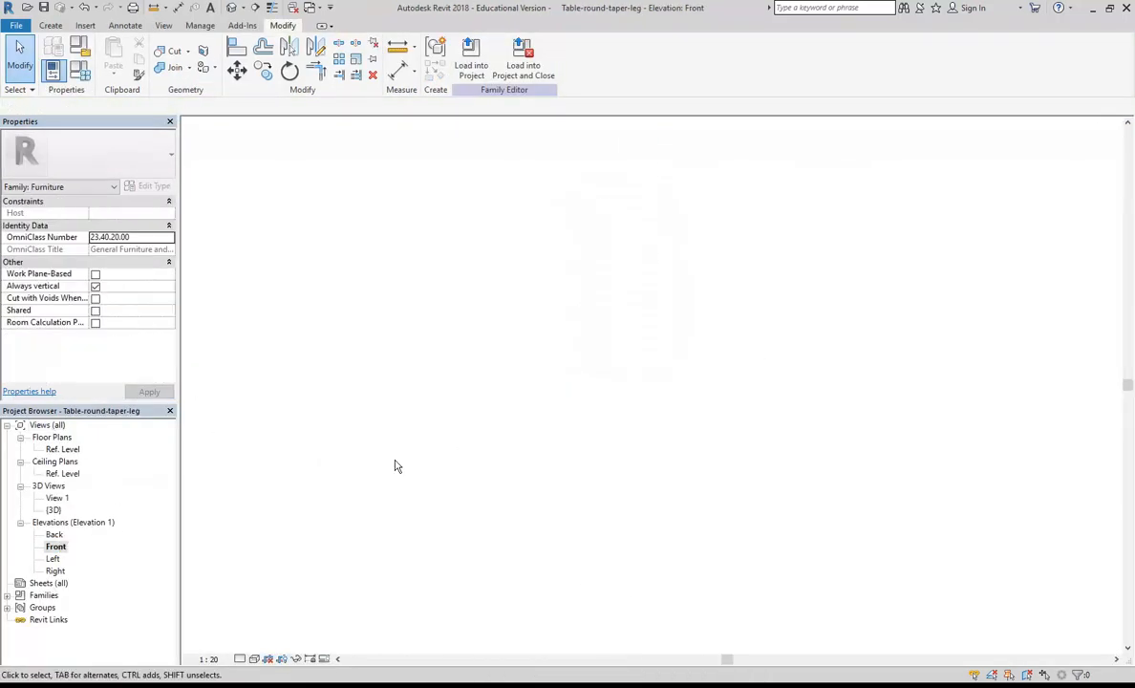
pyautogui.scroll(1, 380, 396)
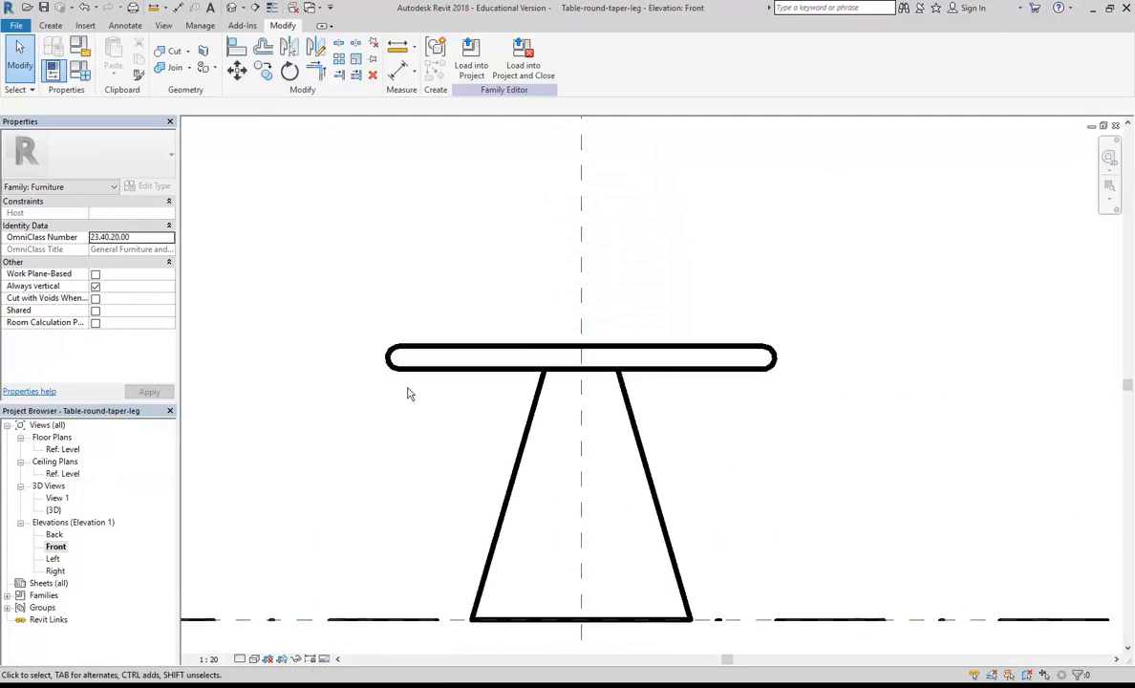
pyautogui.moveTo(297, 262); pyautogui.dragTo(879, 382)
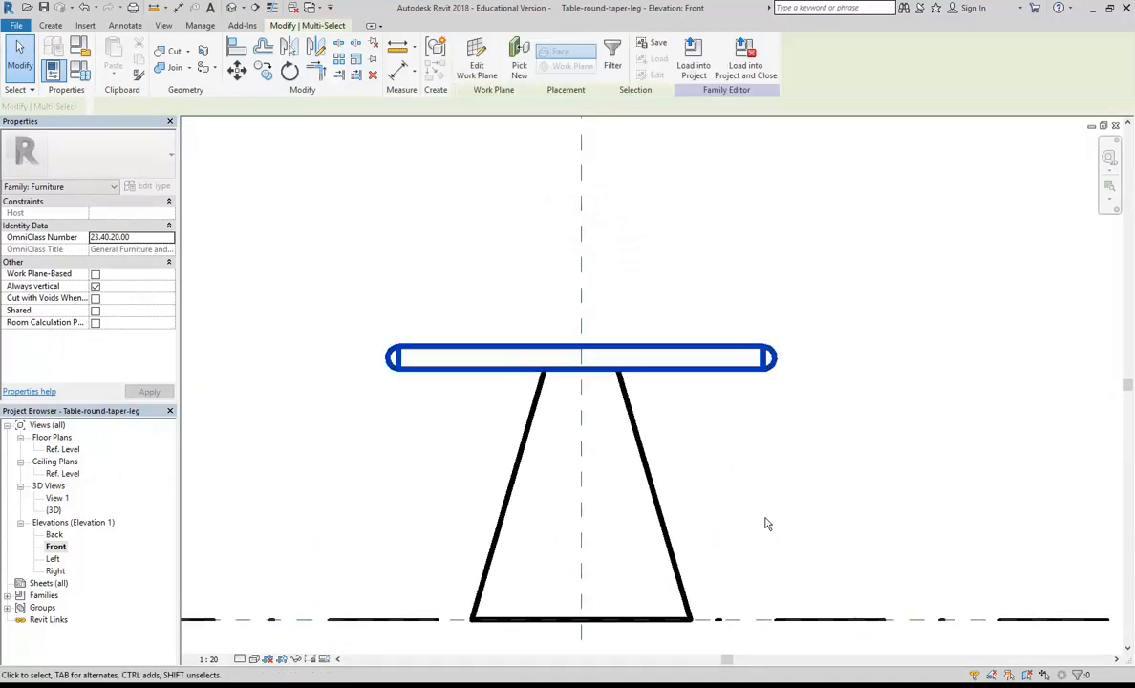
pyautogui.click(237, 69)
pyautogui.press('Escape')
# Step: Move the revolved tabletop edge straight up by about 100 mm
pyautogui.click(394, 363)
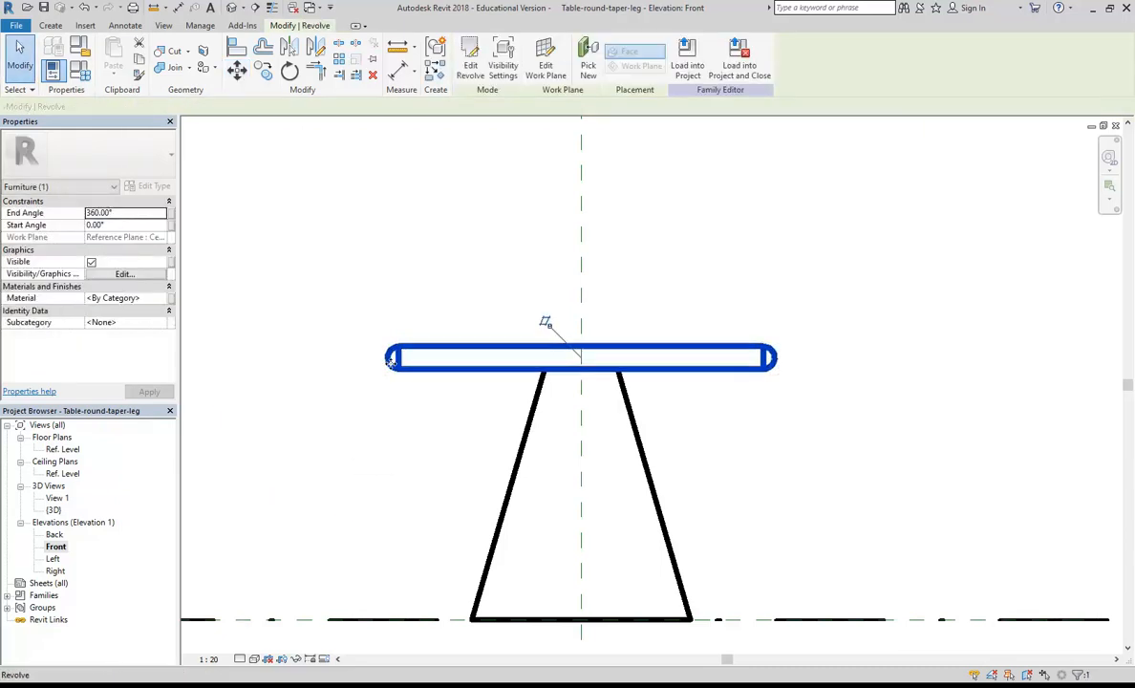
pyautogui.click(237, 70)
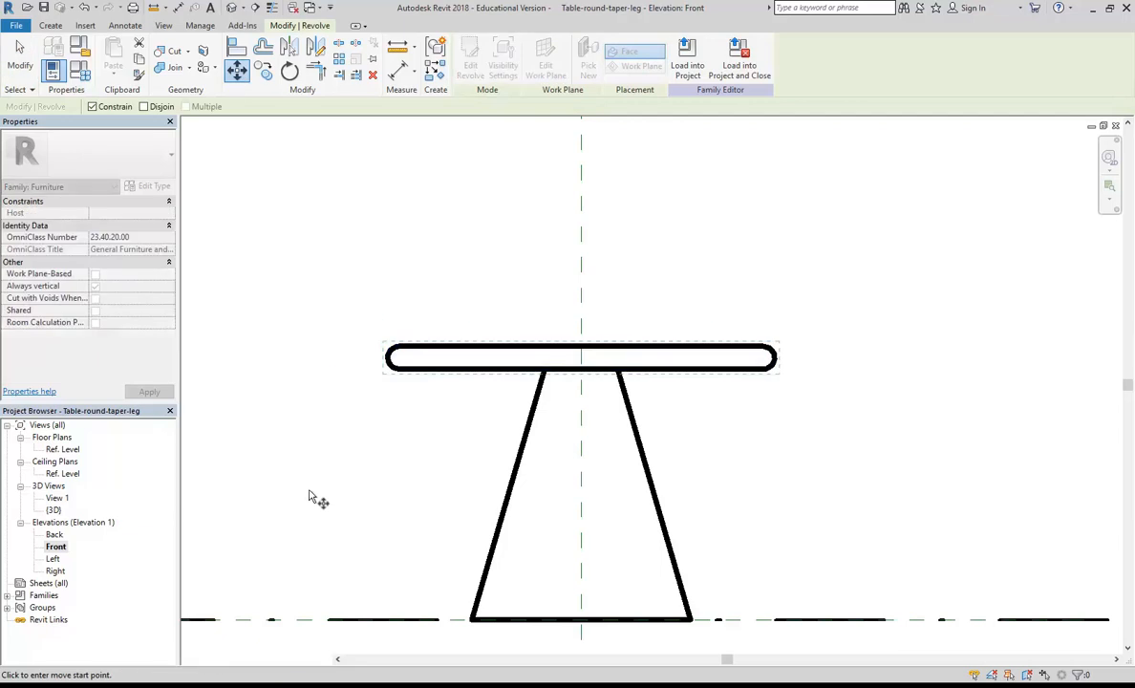
pyautogui.click(309, 489)
pyautogui.click(314, 447)
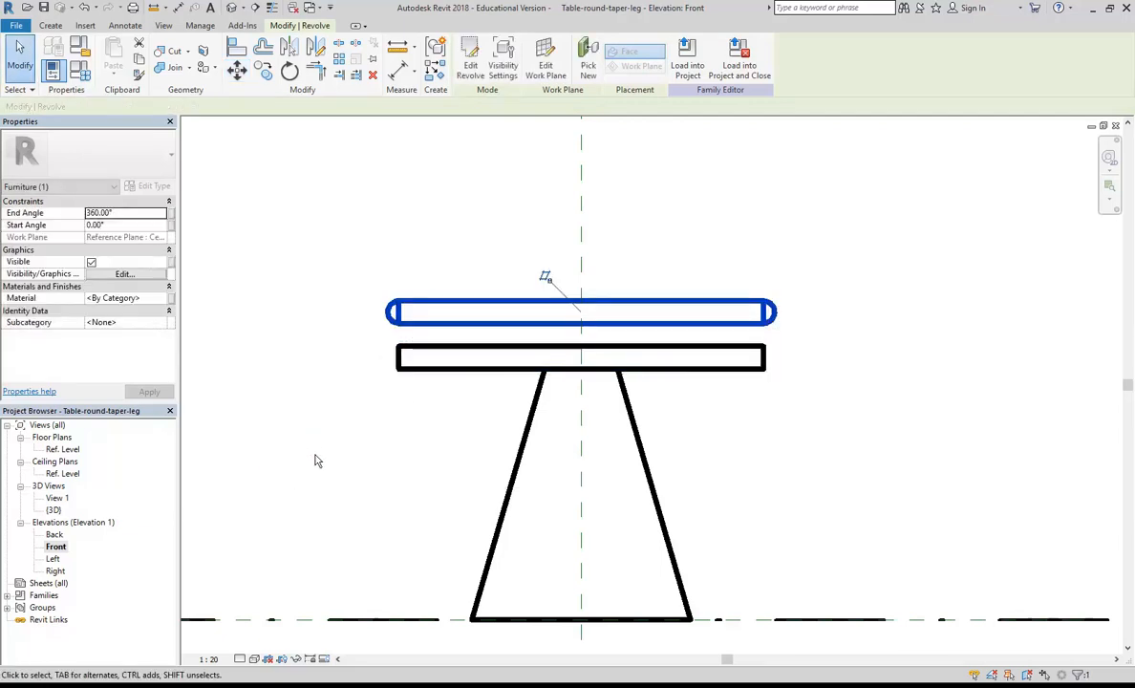
# Step: Set the tabletop extrusion's end to 700 mm and its start to 650 mm
pyautogui.click(460, 379)
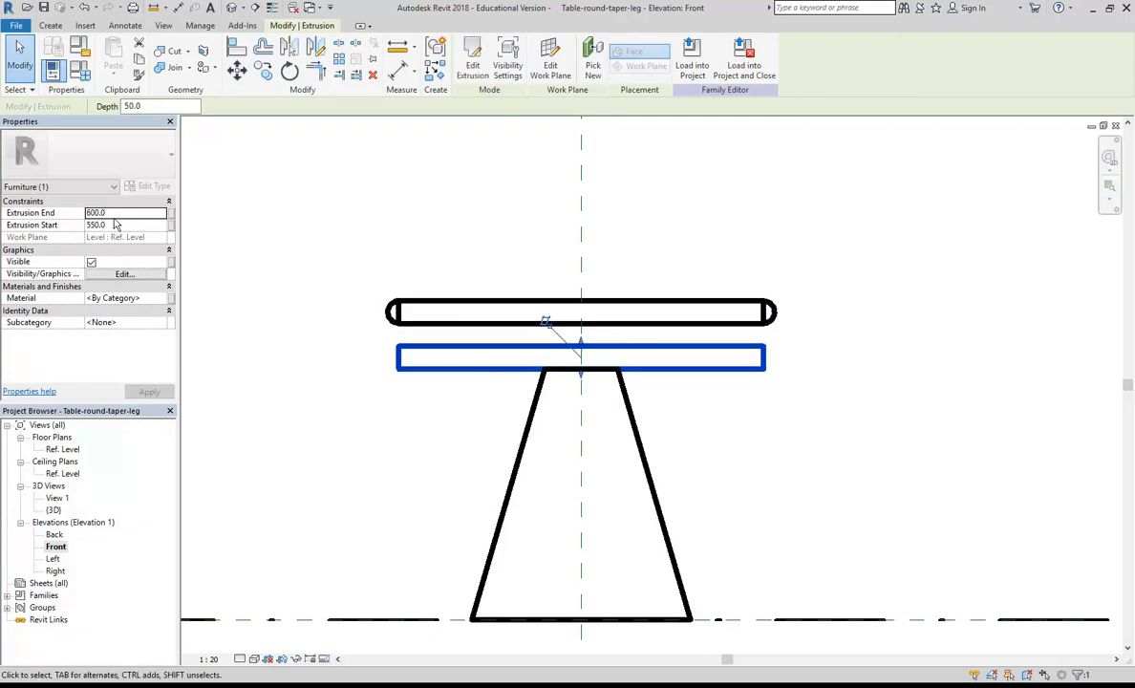
pyautogui.click(124, 213)
pyautogui.write('700')
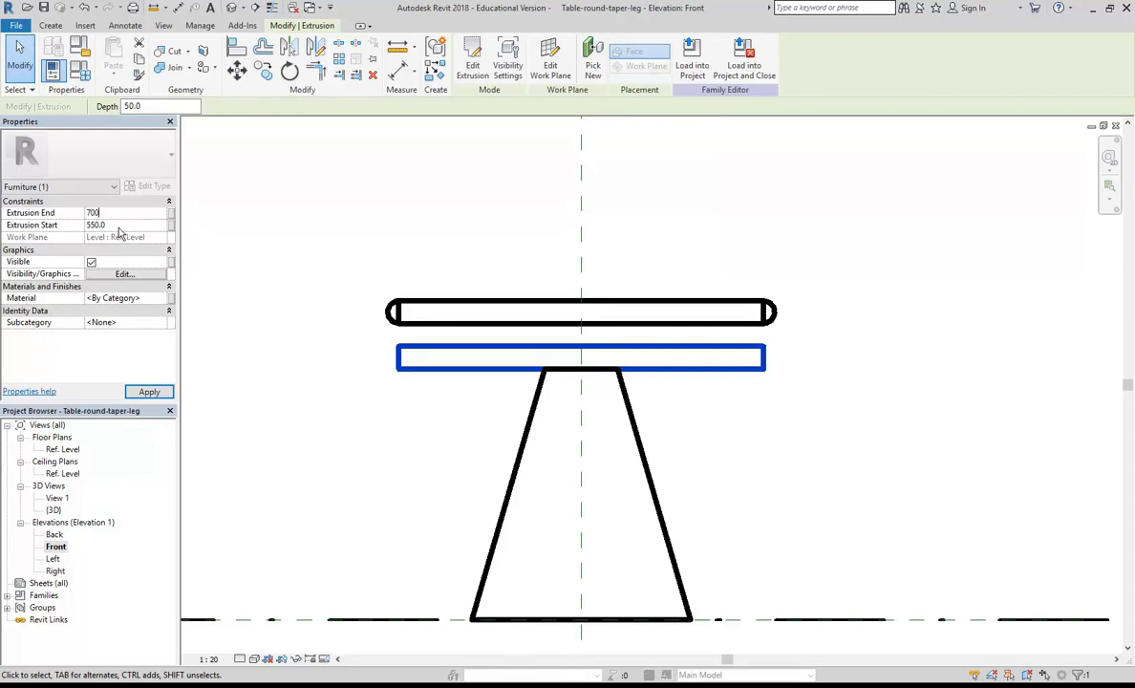
pyautogui.click(124, 224)
pyautogui.write('650')
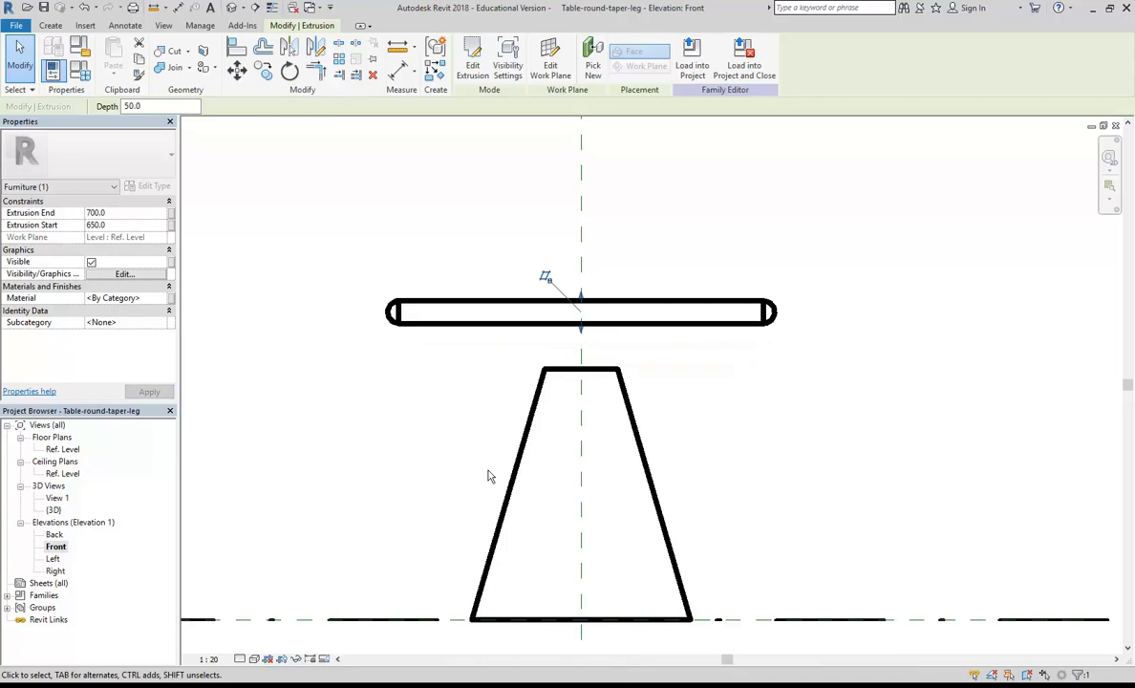
# Step: Raise the top of the tapered blend leg to 650 mm so it meets the tabletop's underside
pyautogui.click(512, 478)
pyautogui.moveTo(580, 371); pyautogui.dragTo(596, 328)
pyautogui.click(131, 212)
pyautogui.write('650')
pyautogui.click(427, 241)
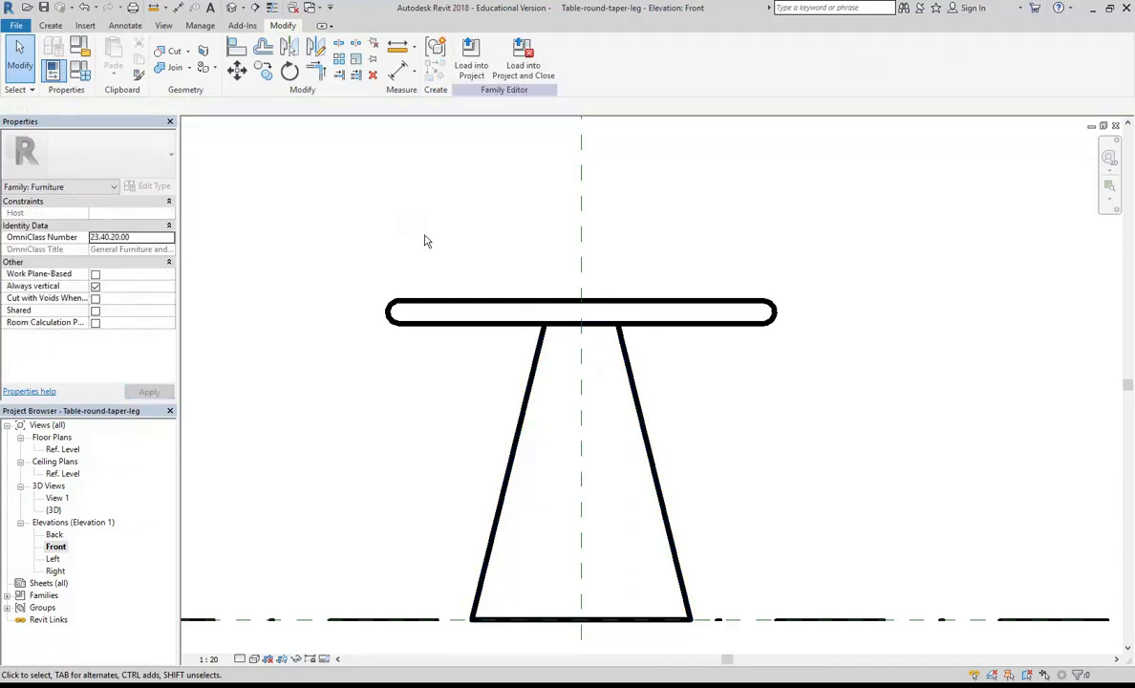
# Step: Check the taller table in the 3D view and reload the family into the project, overwriting the existing version
pyautogui.doubleClick(53, 509)
pyautogui.moveTo(453, 412); pyautogui.dragTo(468, 443, button='middle')
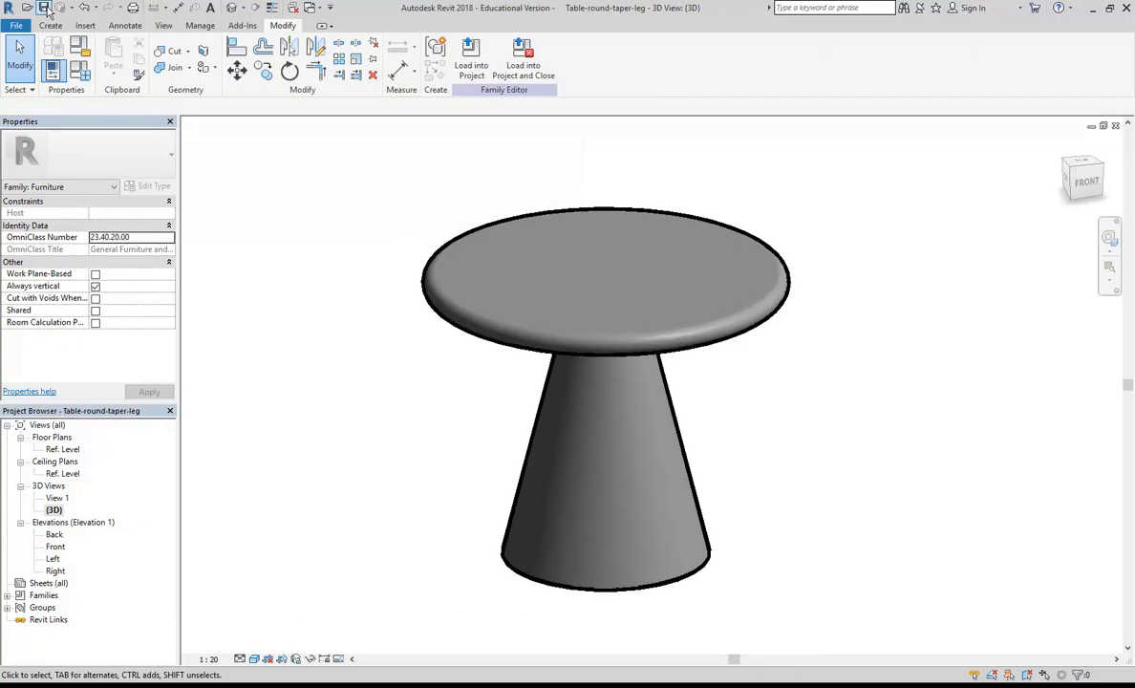
pyautogui.click(469, 61)
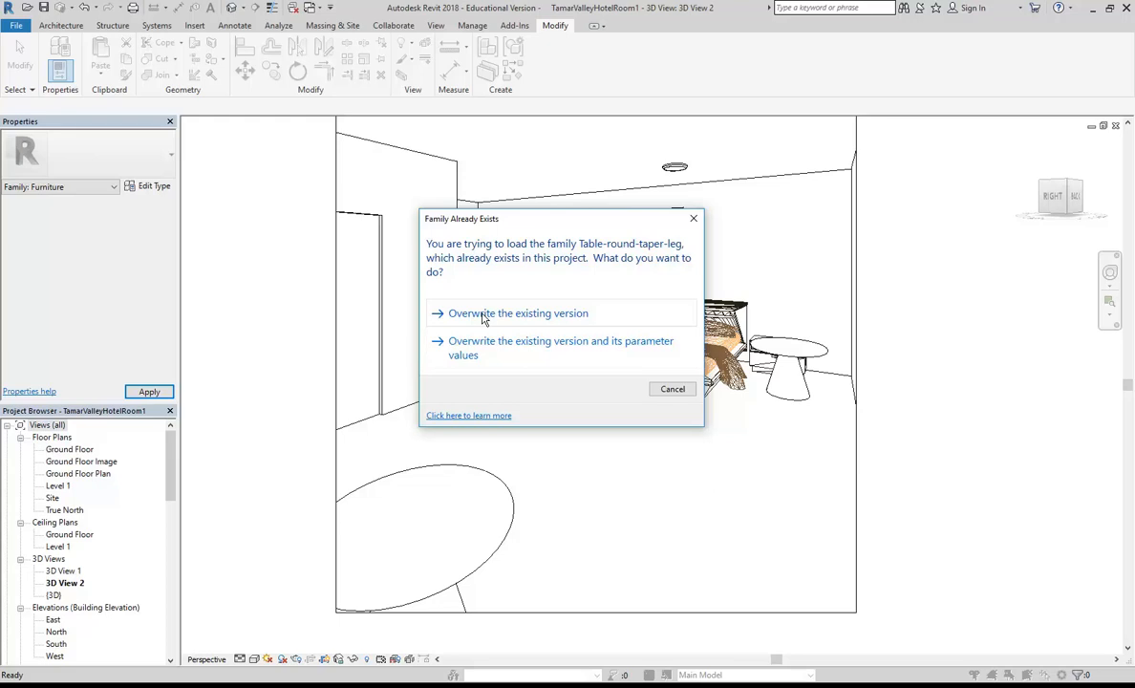
pyautogui.moveTo(485, 215); pyautogui.dragTo(238, 125)
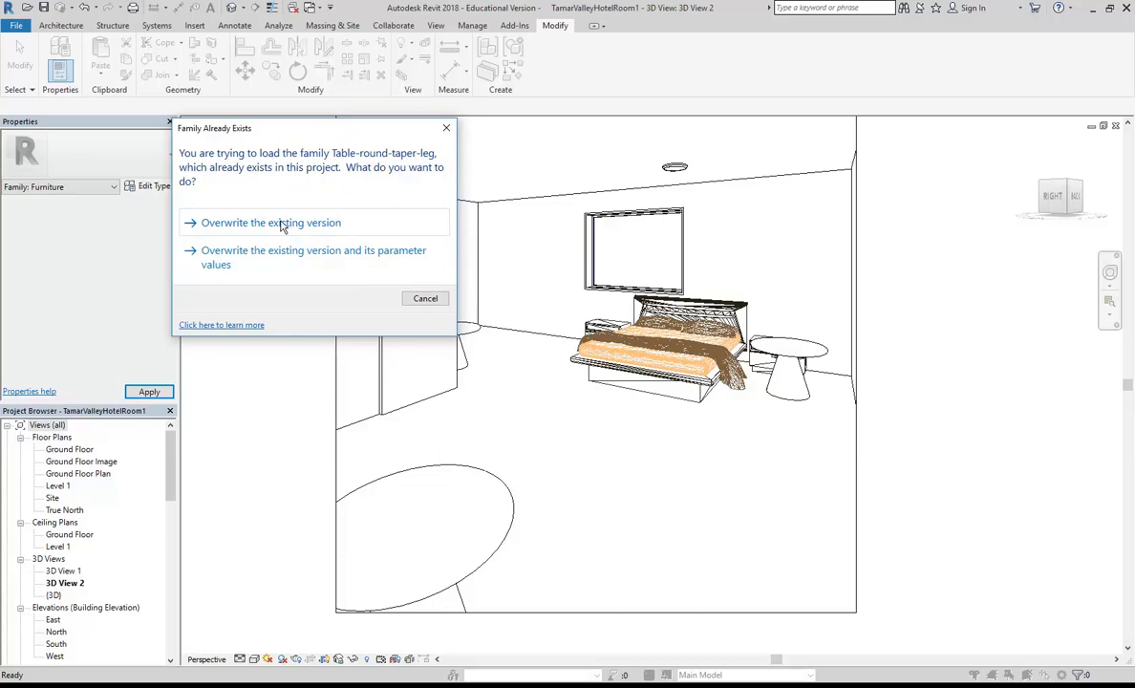
pyautogui.click(283, 224)
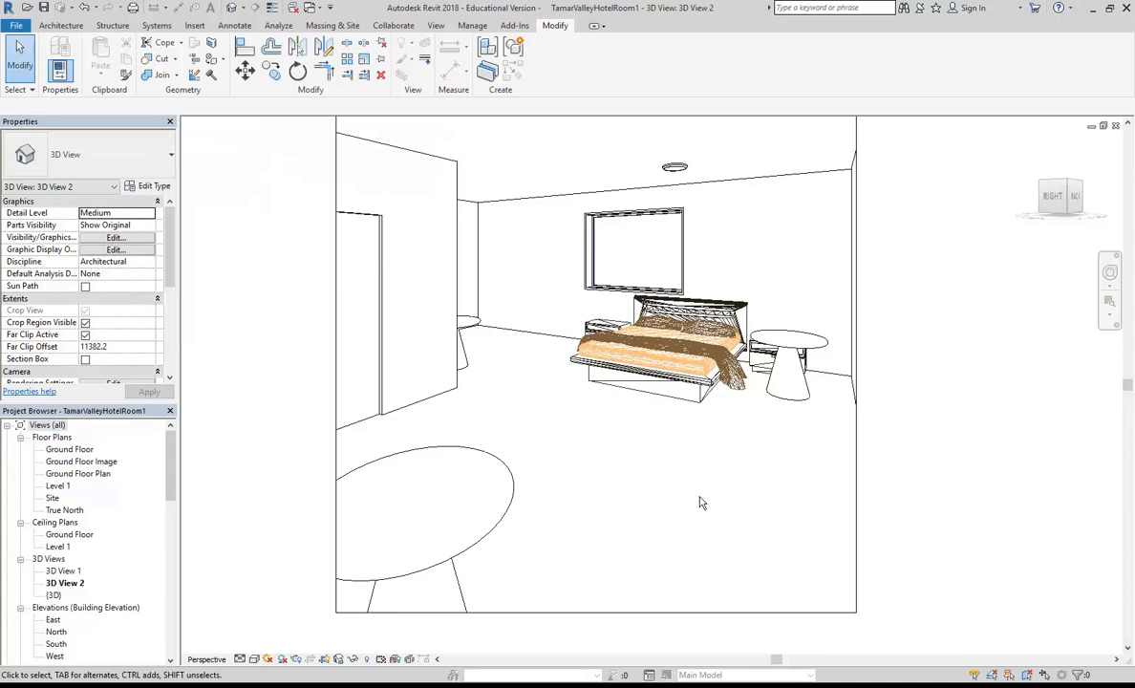
# Step: Set the camera view's visual style to Shaded and inspect the round tables and the bed up close
pyautogui.click(779, 406)
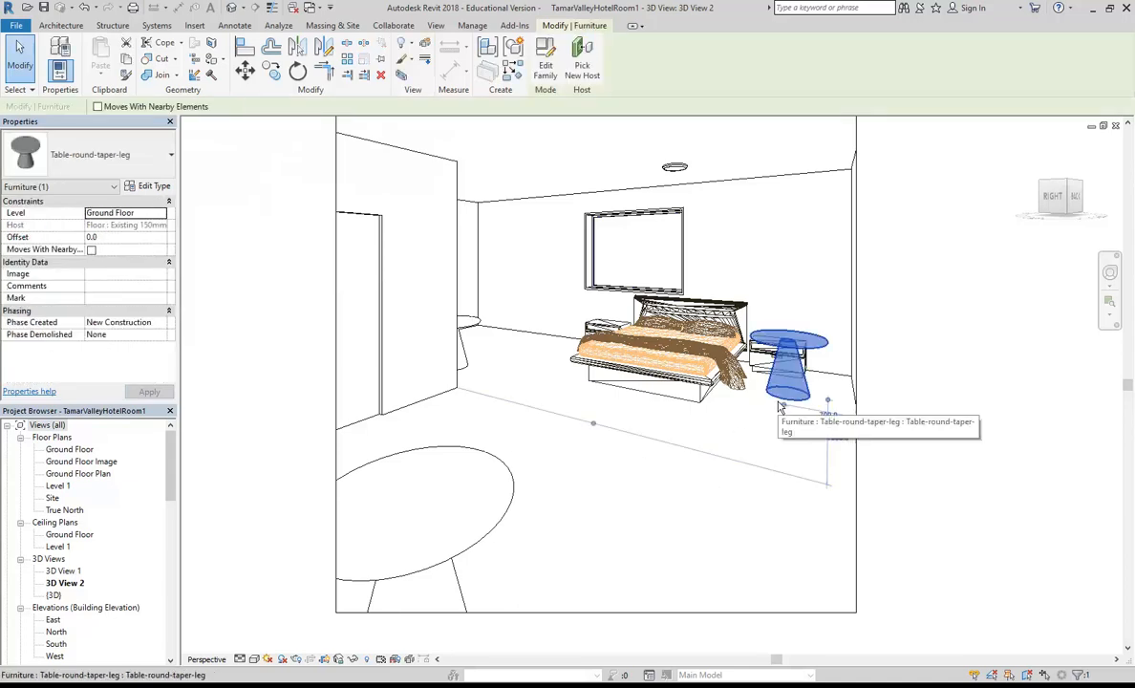
pyautogui.click(655, 464)
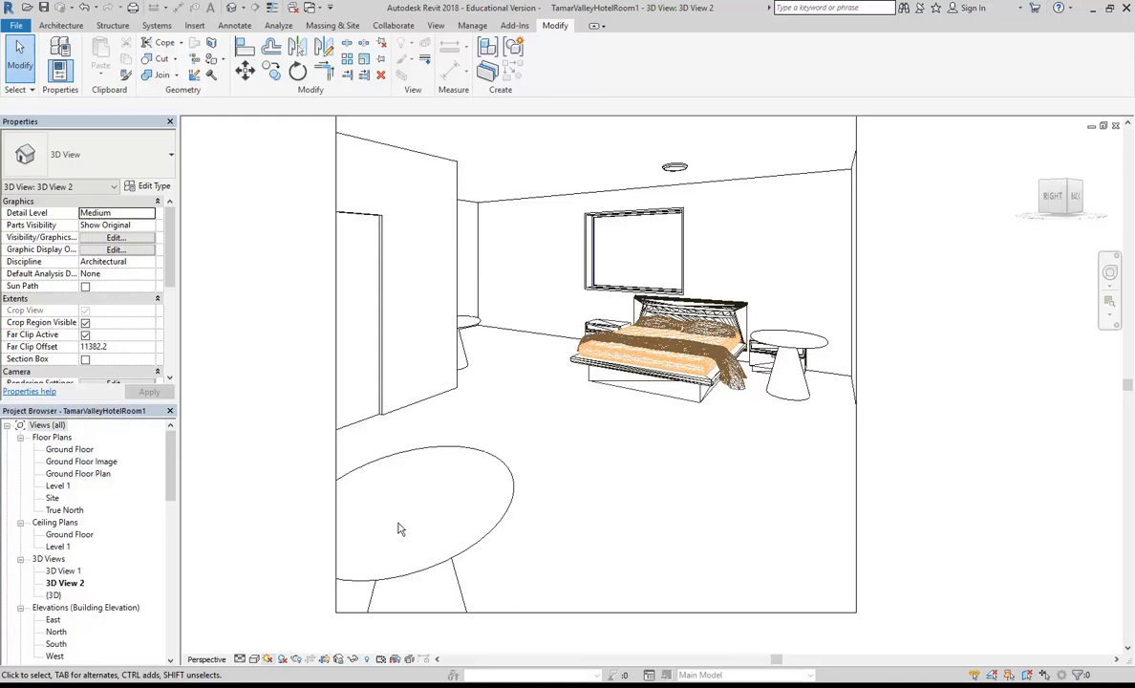
pyautogui.click(253, 659)
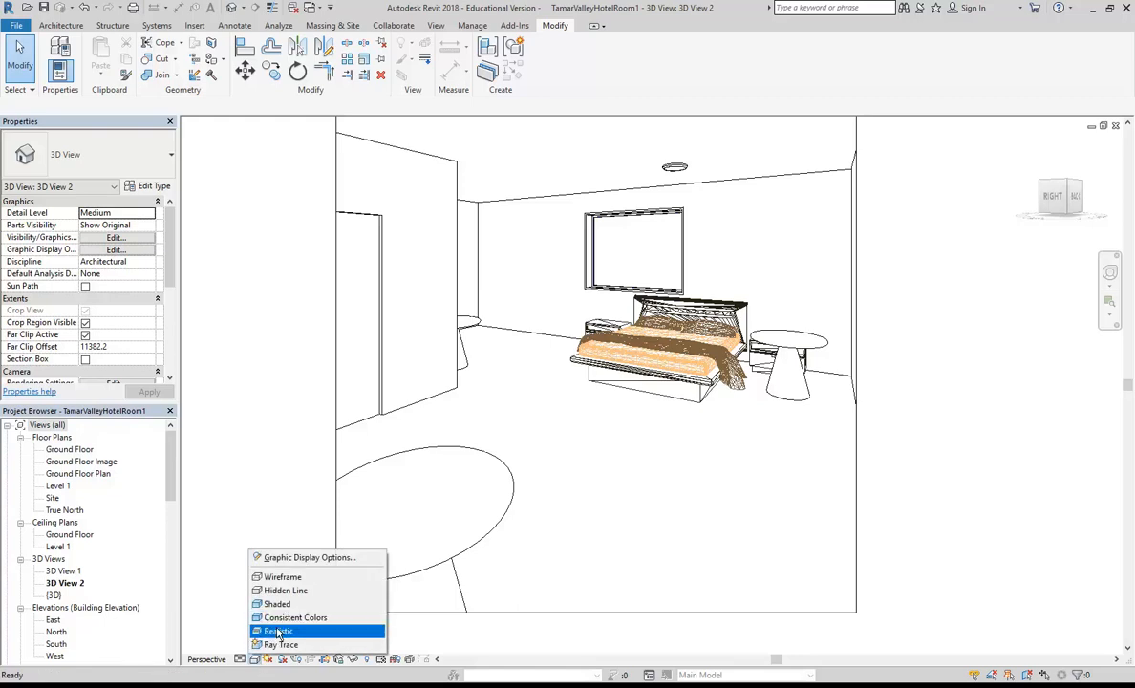
pyautogui.click(275, 604)
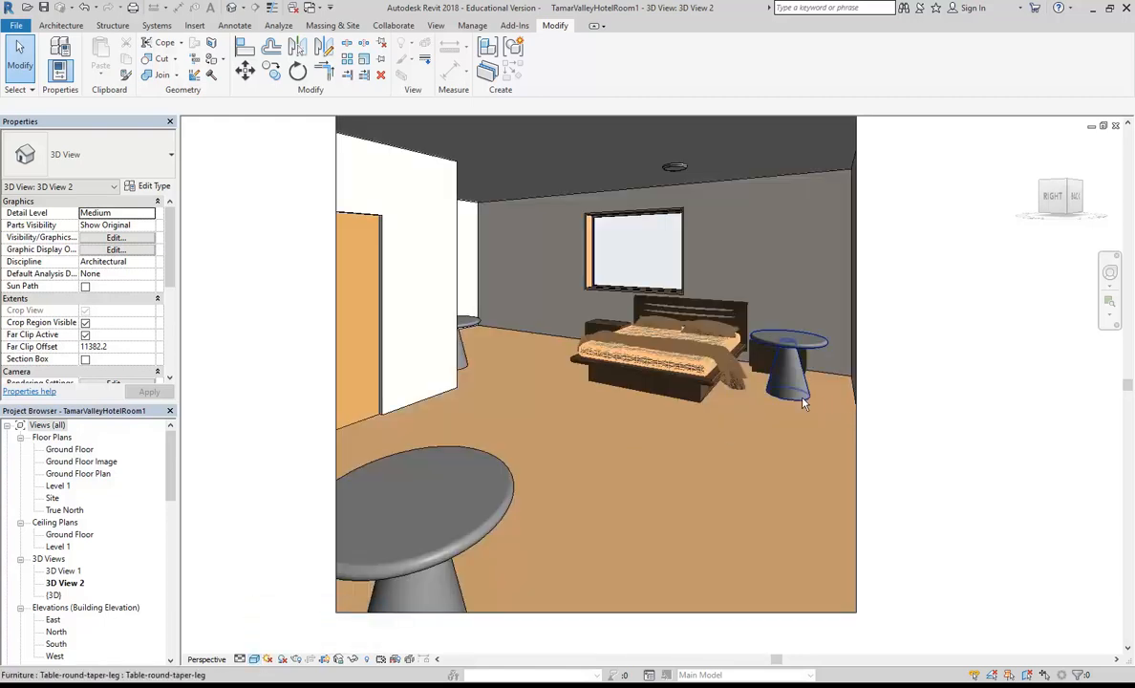
pyautogui.click(791, 382)
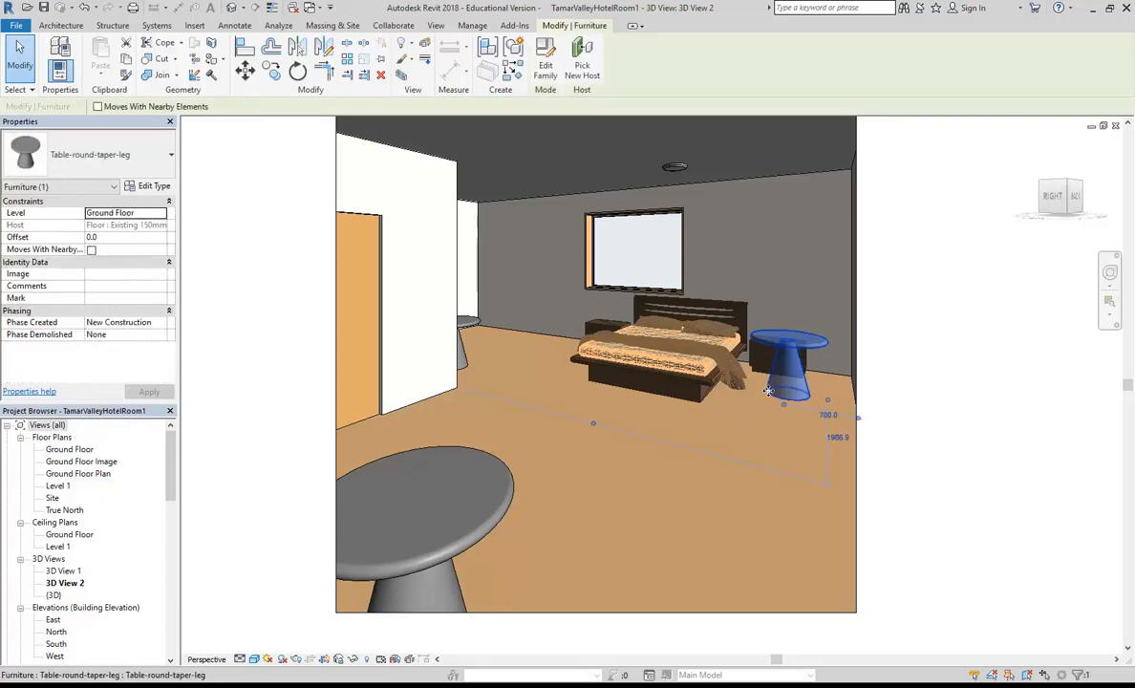
pyautogui.click(682, 507)
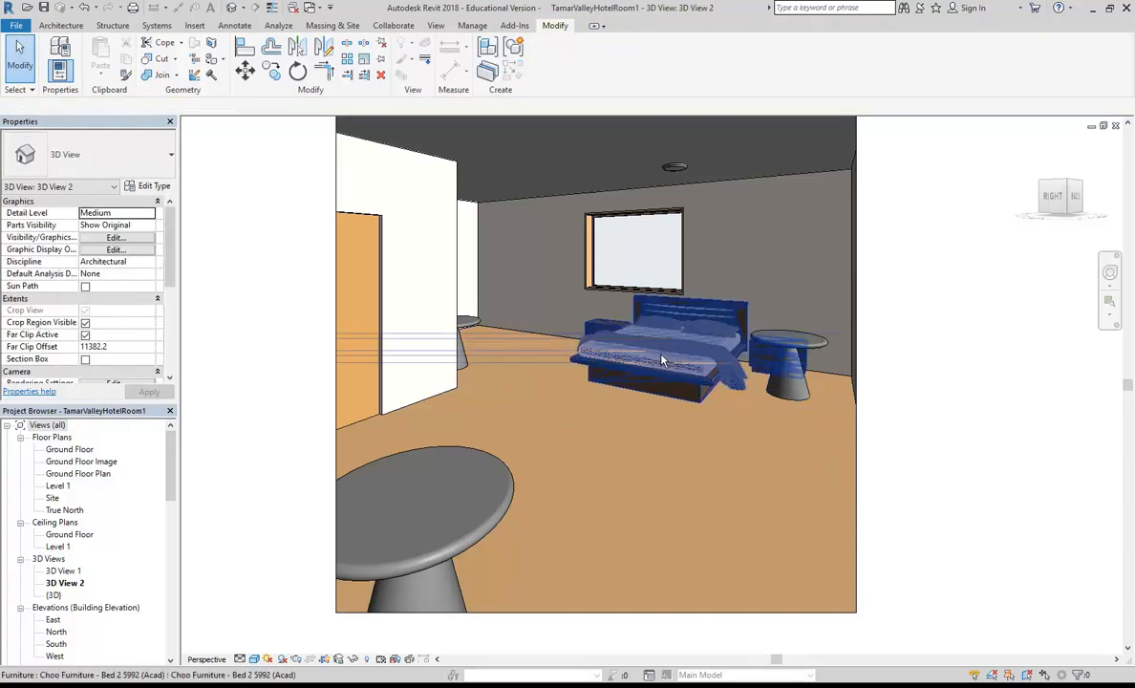
pyautogui.scroll(5, 669, 353)
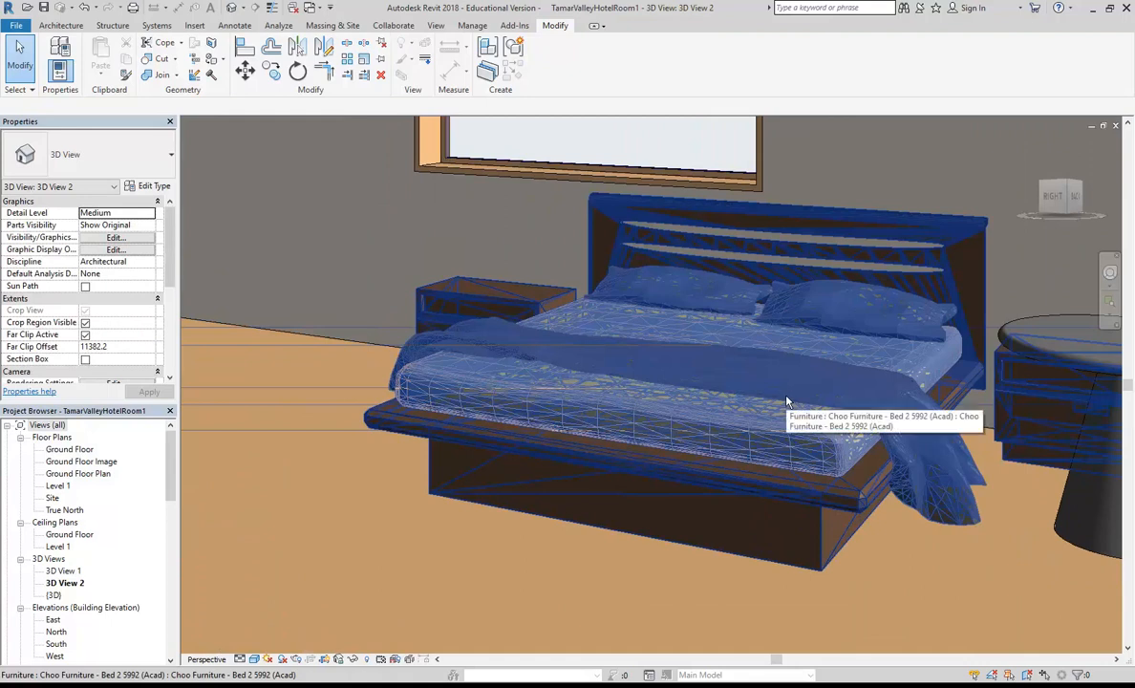
# Step: View the whole room, open the round table beside the bed in the Family Editor and inspect it in 3D
pyautogui.scroll(1, 985, 530)
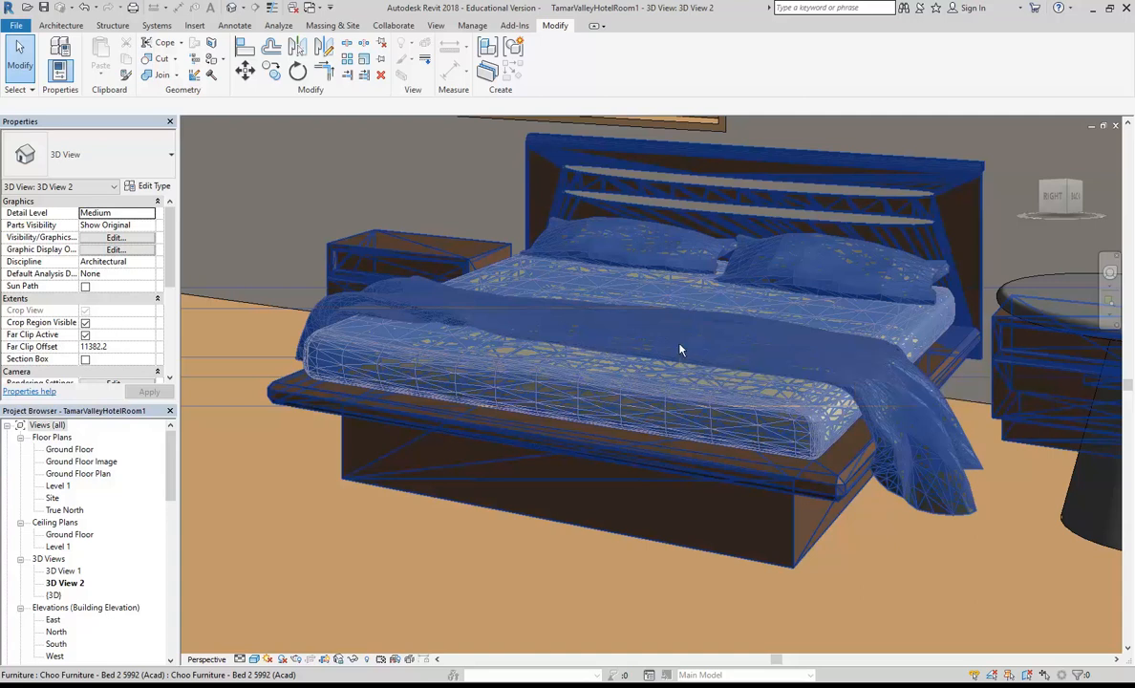
pyautogui.scroll(-5, 683, 347)
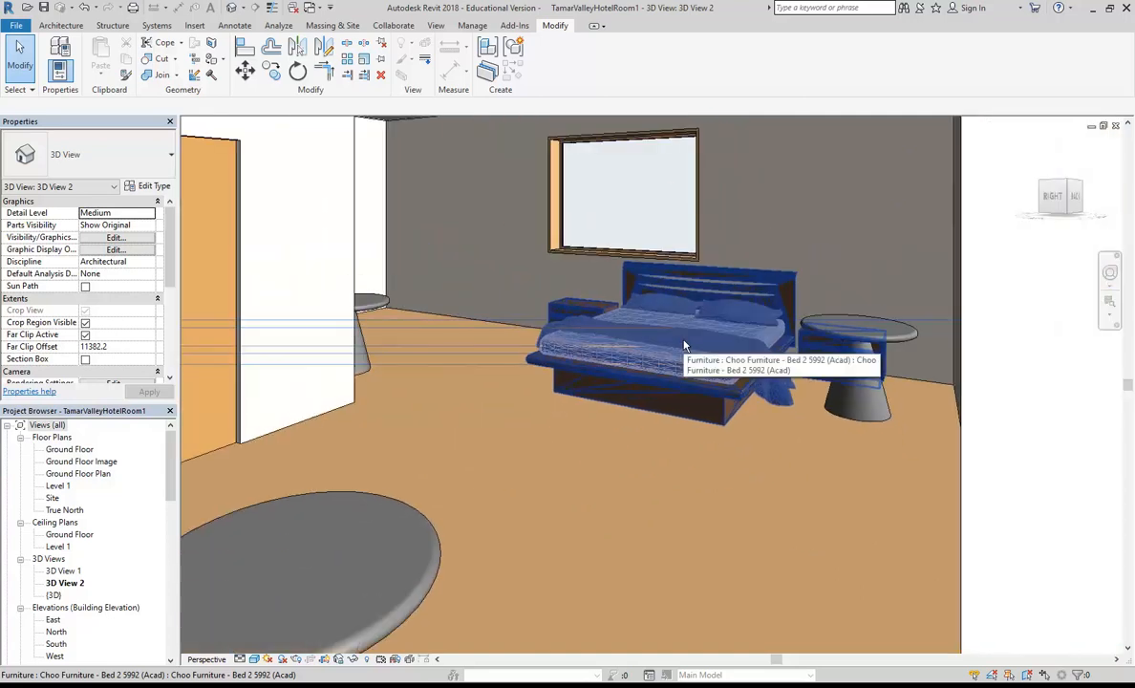
pyautogui.scroll(-3, 684, 346)
pyautogui.moveTo(684, 346); pyautogui.dragTo(723, 366, button='middle')
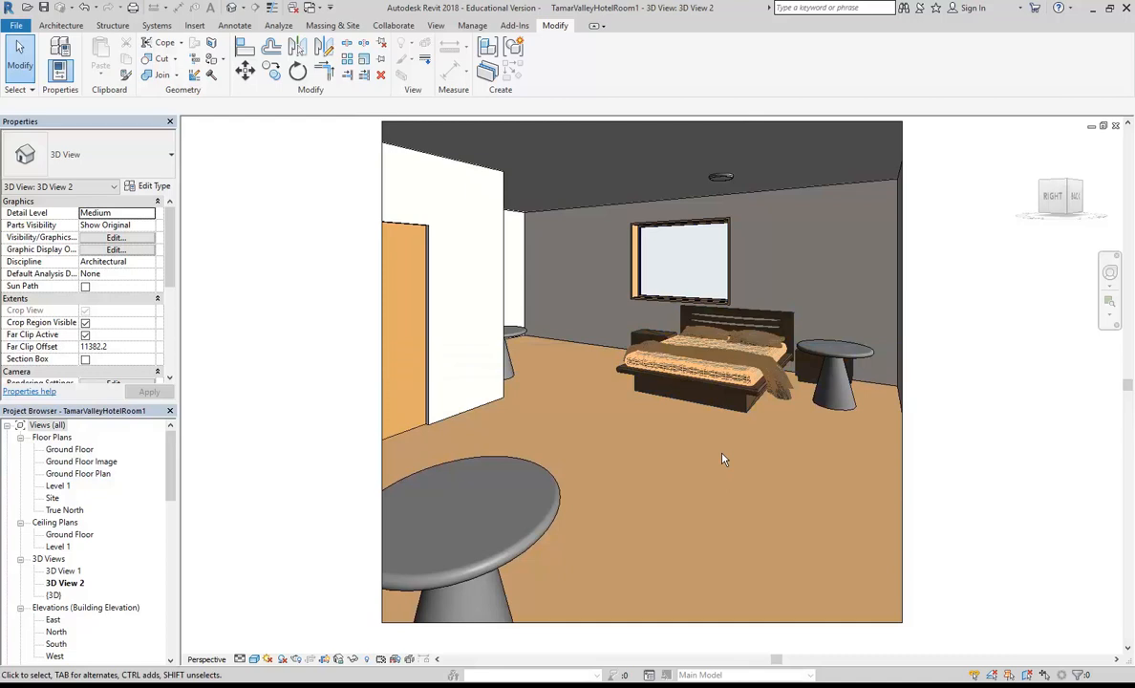
pyautogui.moveTo(722, 458); pyautogui.dragTo(702, 475, button='middle')
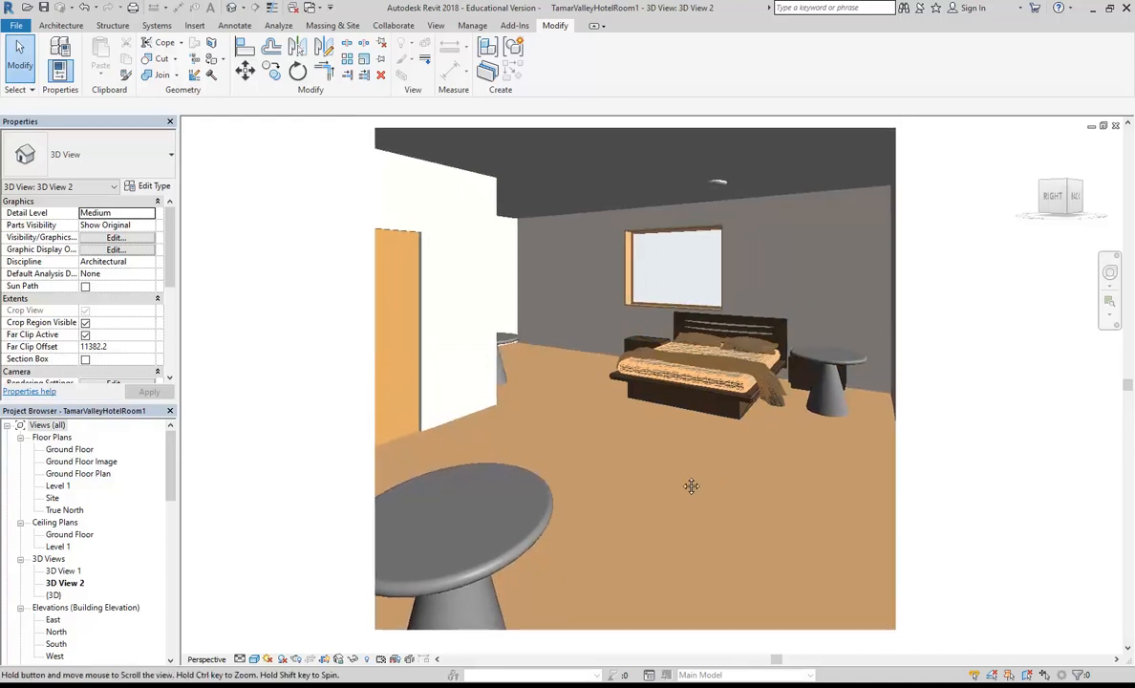
pyautogui.click(824, 382)
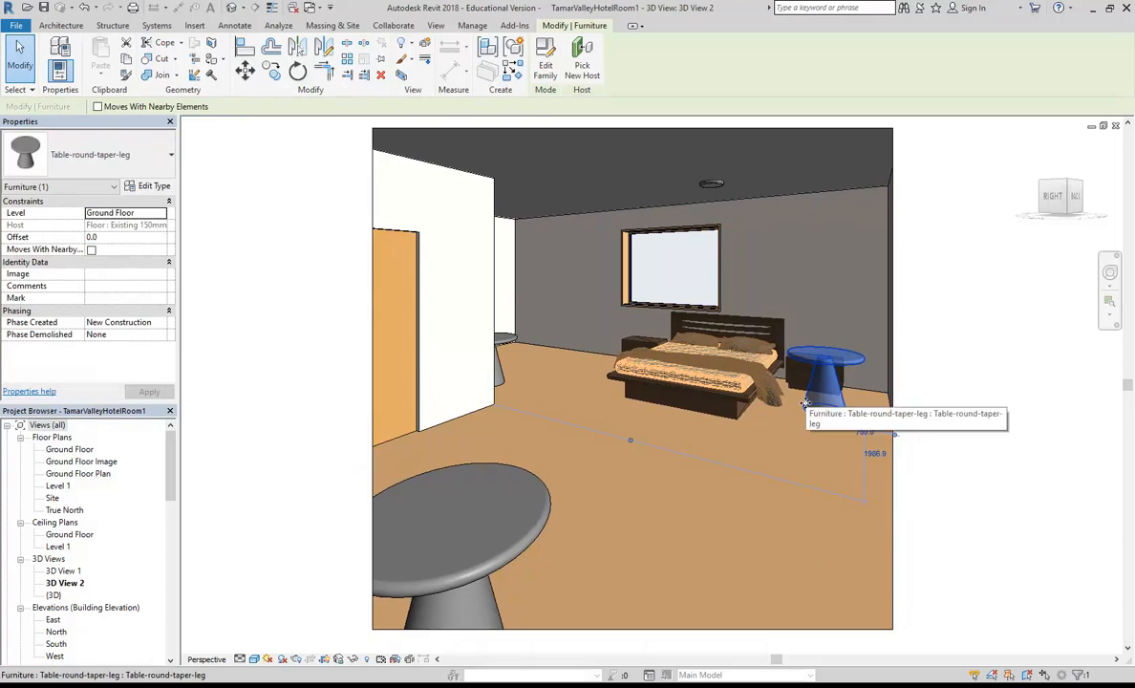
pyautogui.click(542, 63)
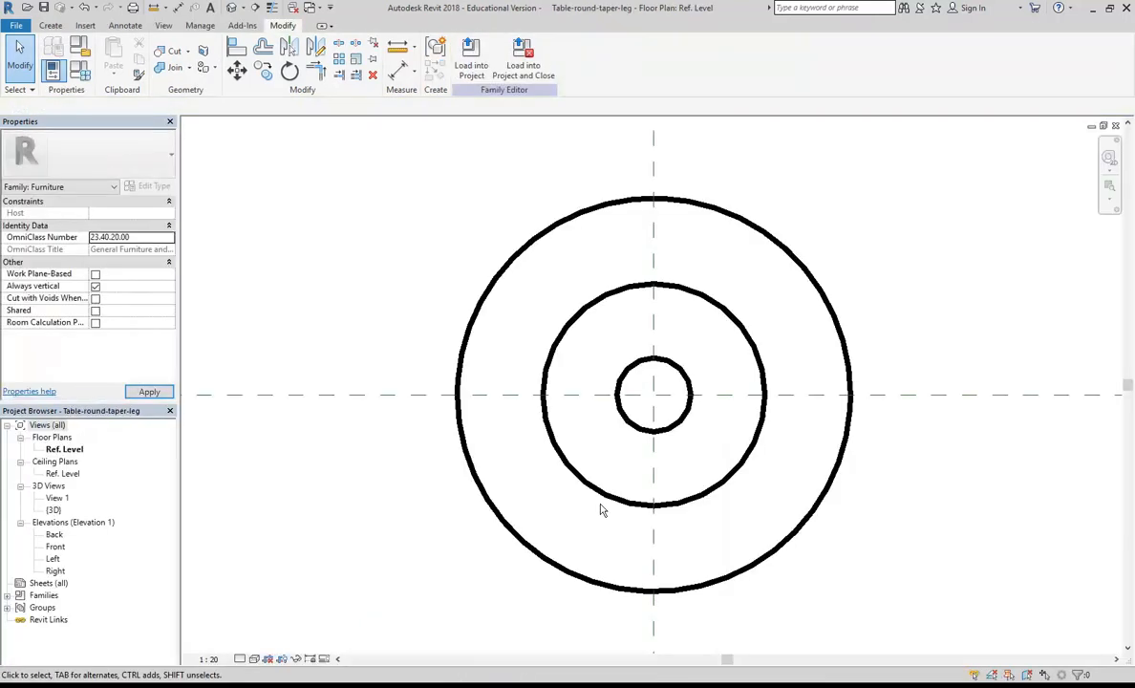
pyautogui.doubleClick(55, 509)
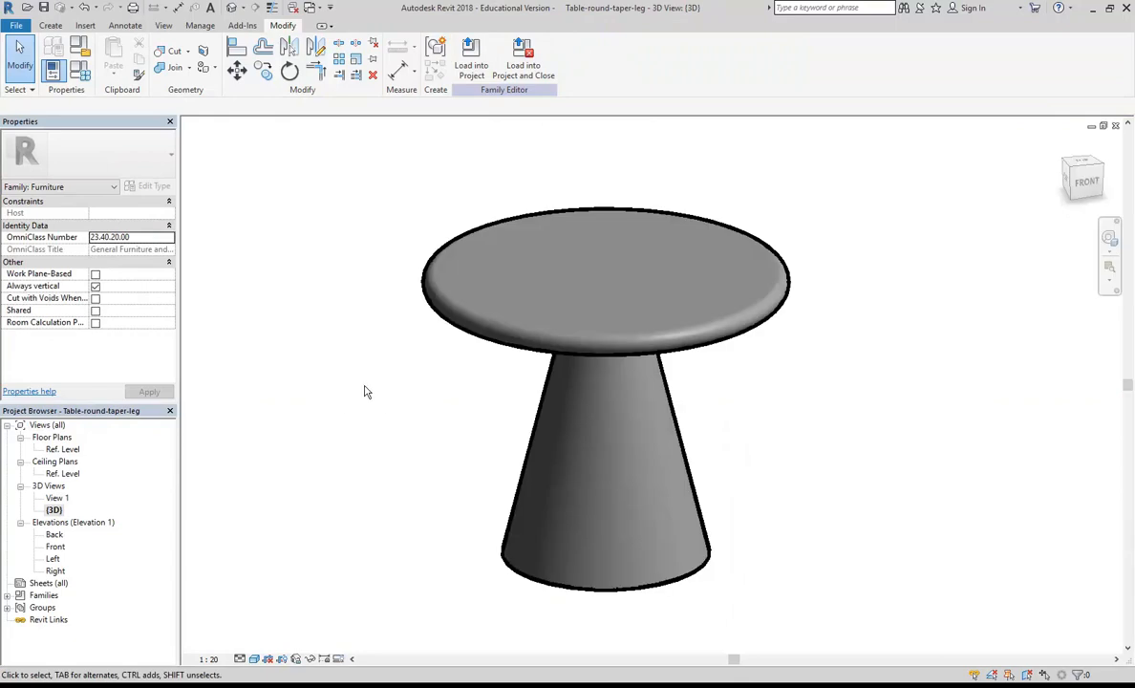
pyautogui.moveTo(396, 401); pyautogui.dragTo(409, 407, button='middle')
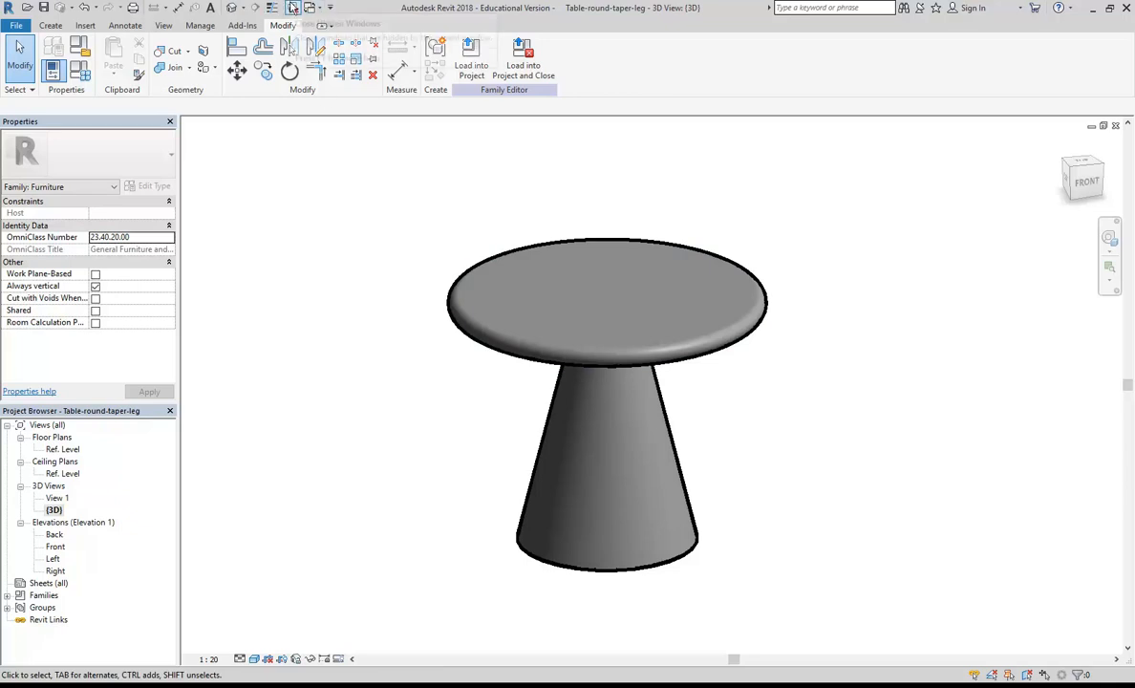
# Step: Return to the room's camera view and try window types 0915 x 1220mm and 0610 x 0610mm, ending with 2000x1500mm
pyautogui.click(315, 11)
pyautogui.click(363, 38)
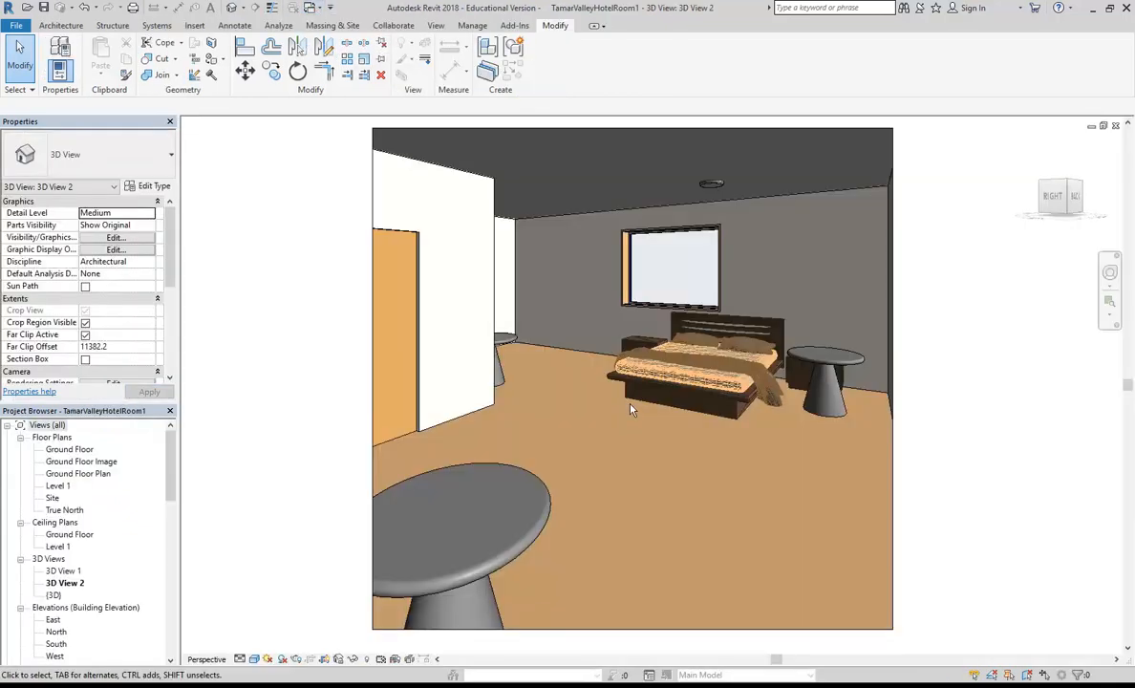
pyautogui.click(626, 300)
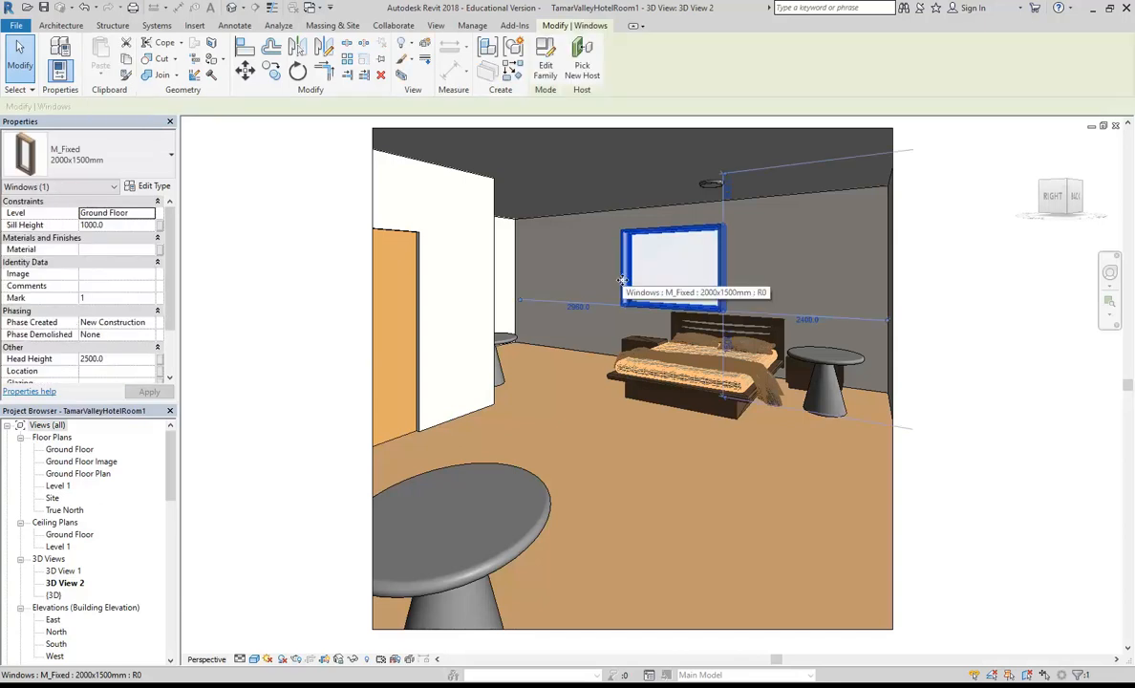
pyautogui.click(108, 156)
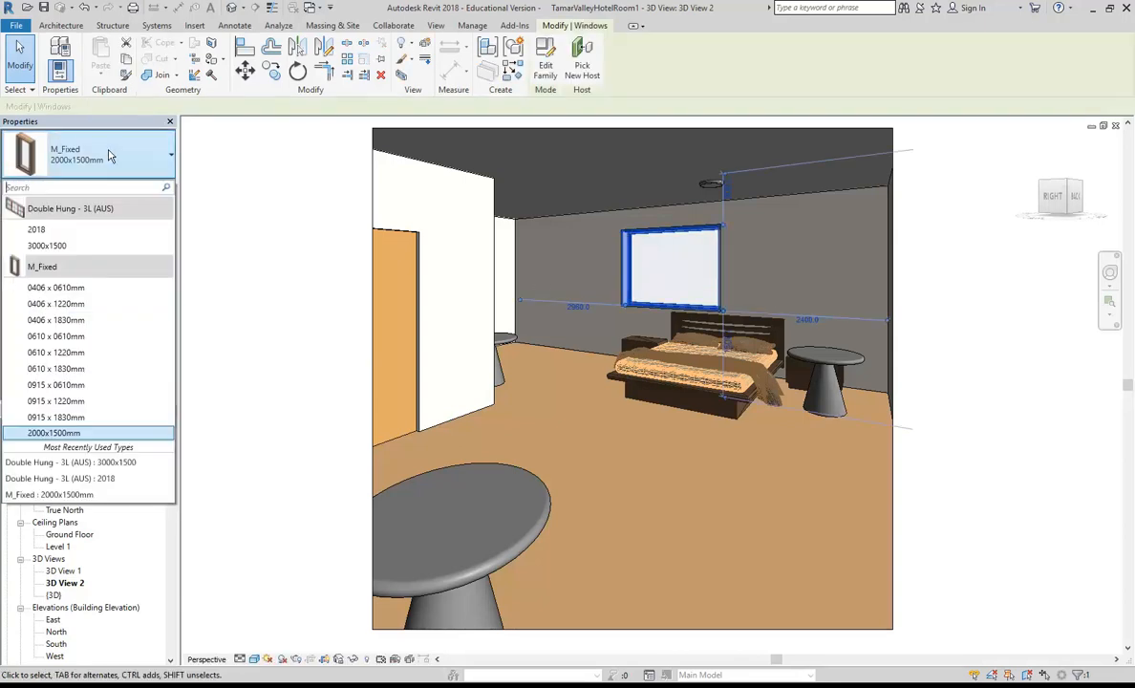
pyautogui.click(76, 403)
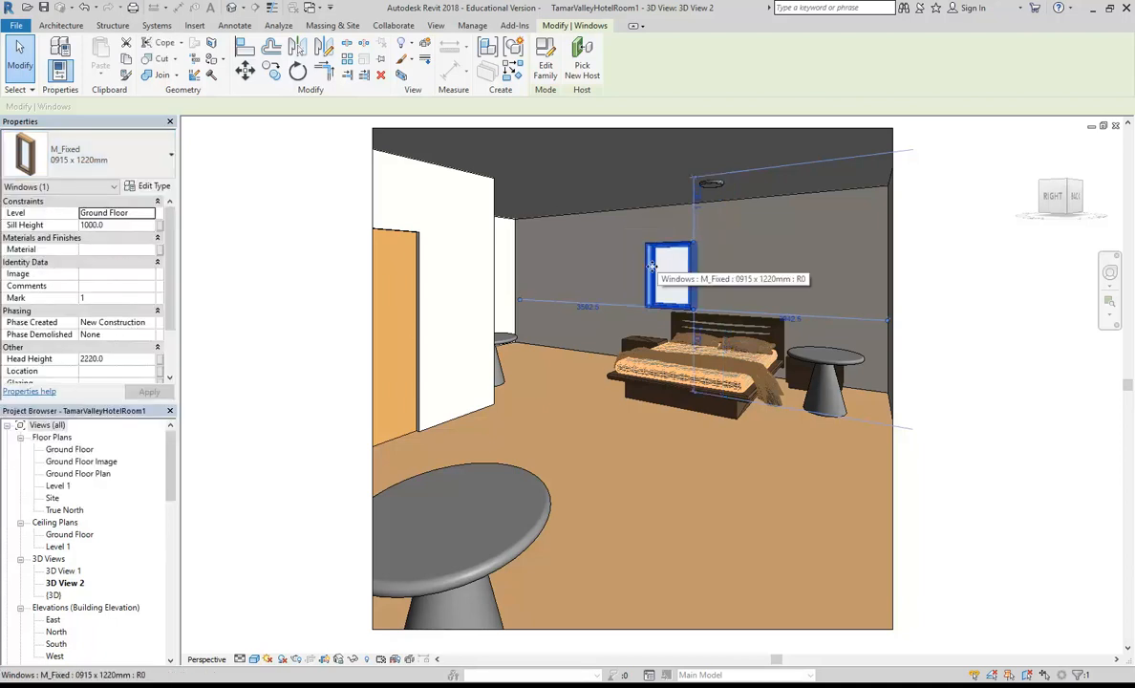
pyautogui.click(128, 162)
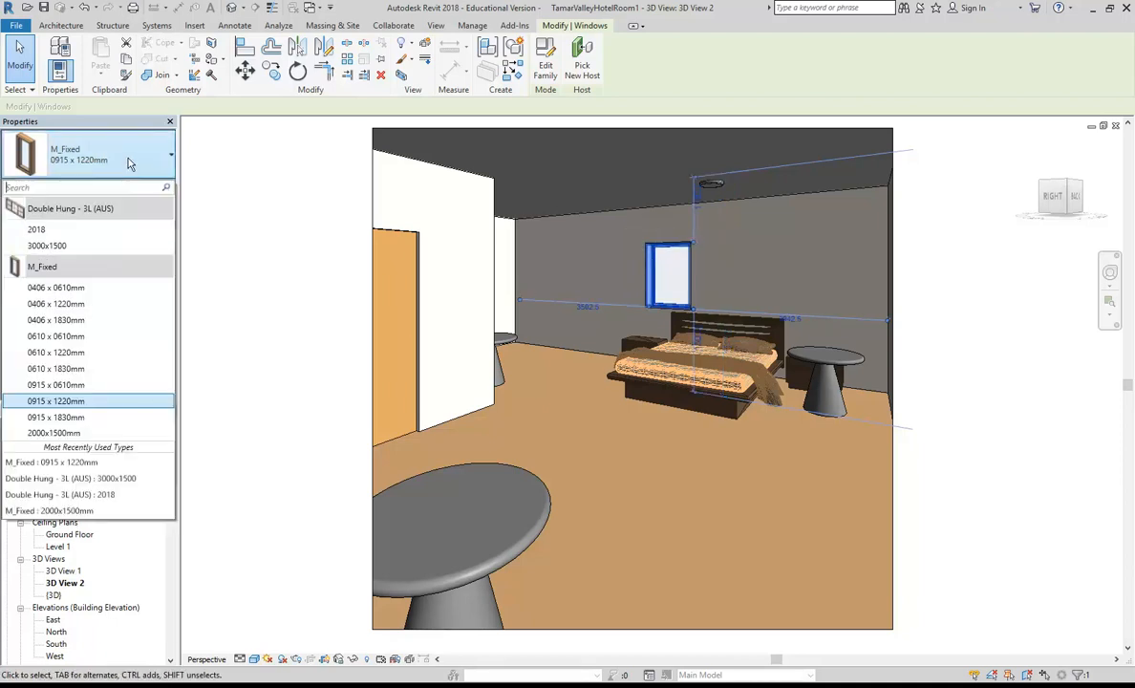
pyautogui.click(66, 339)
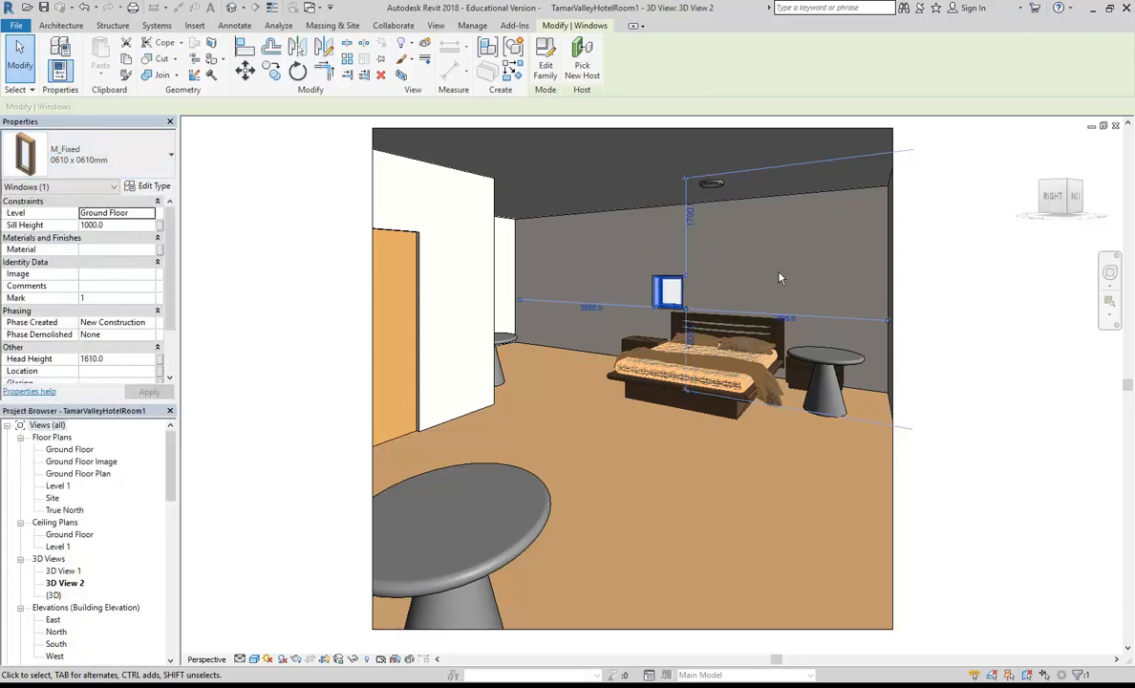
pyautogui.click(77, 163)
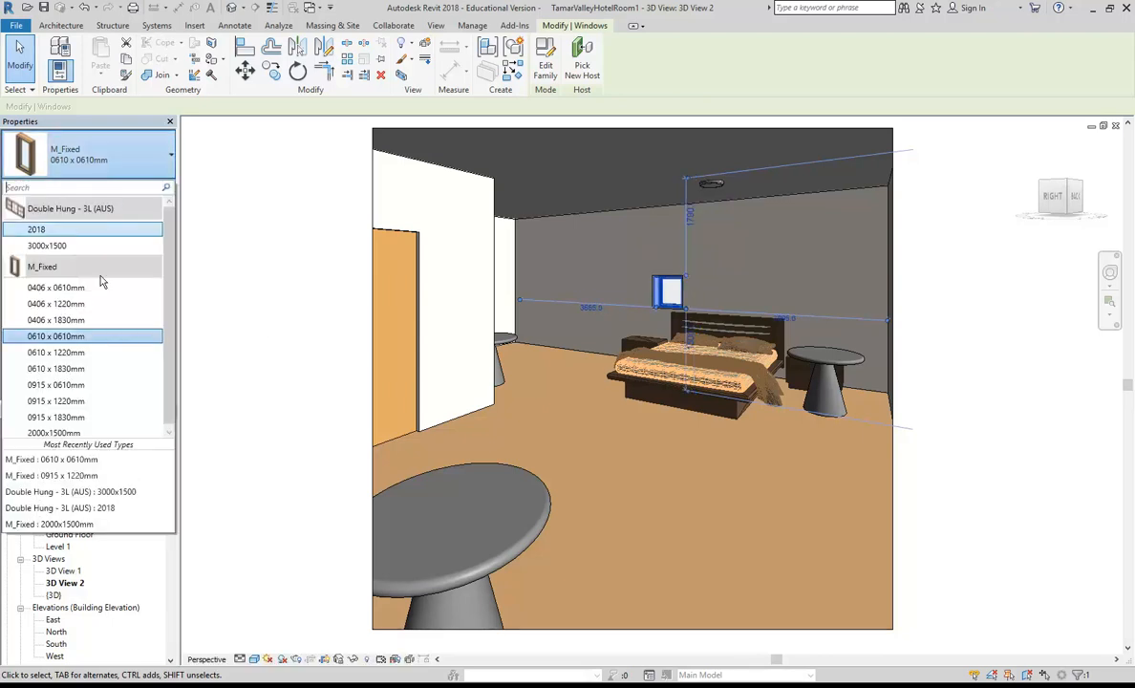
pyautogui.click(60, 433)
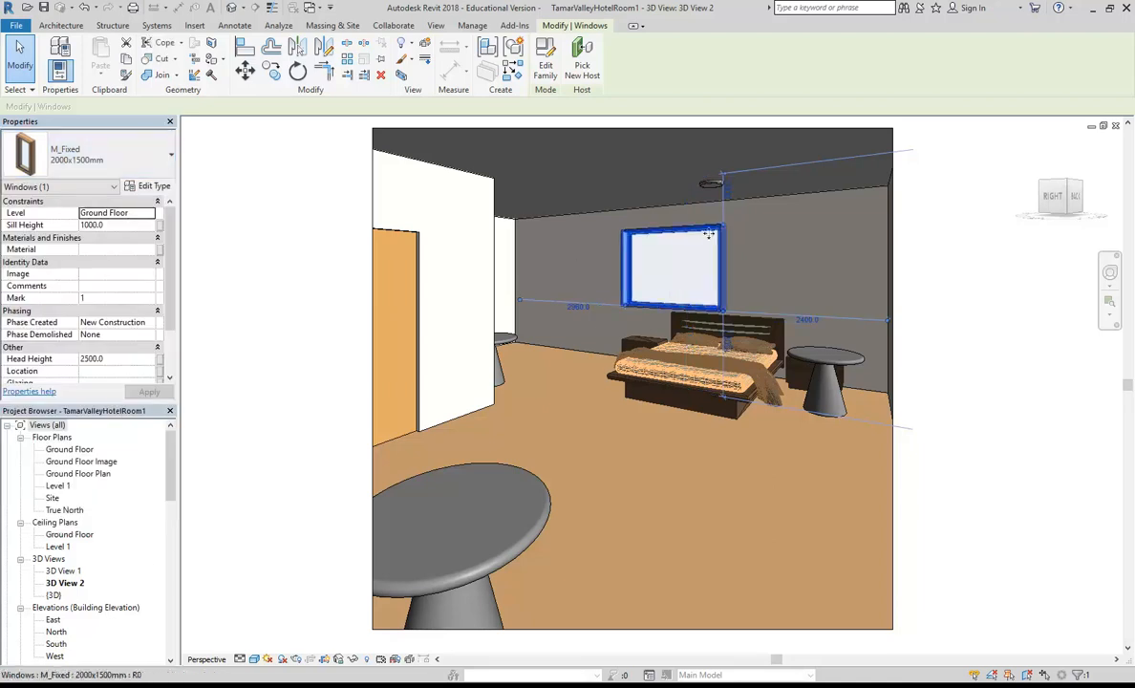
# Step: Review the type properties of the window above the bed, covering its height, width and frame, glass and sash materials, without changing them
pyautogui.click(157, 186)
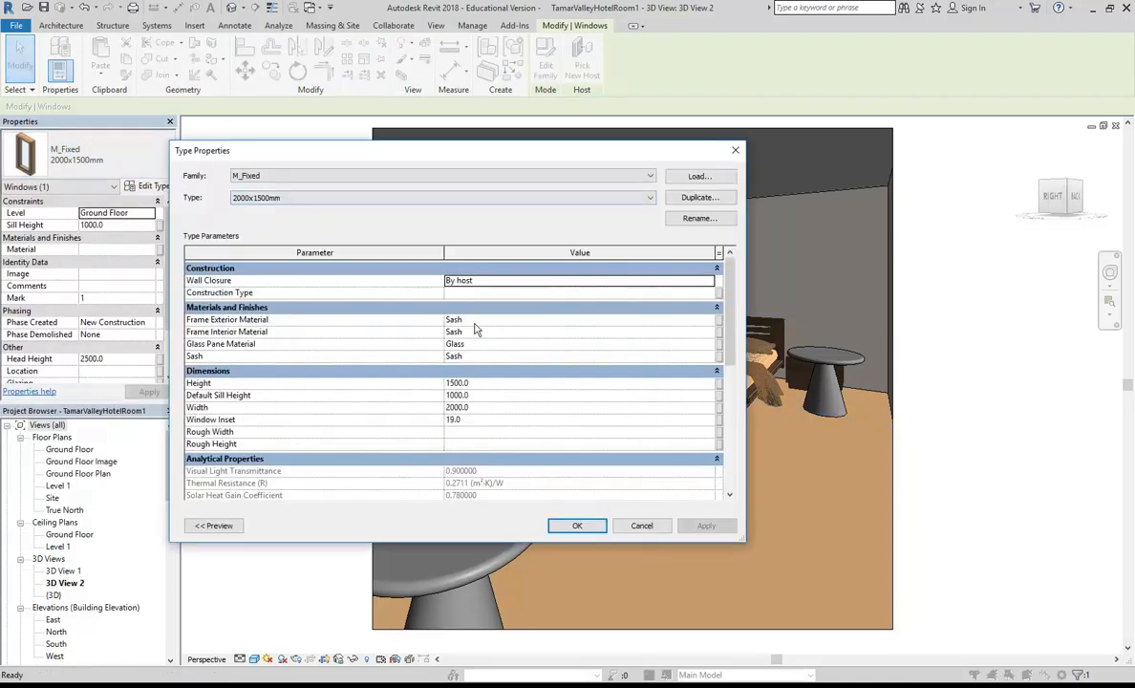
pyautogui.click(493, 383)
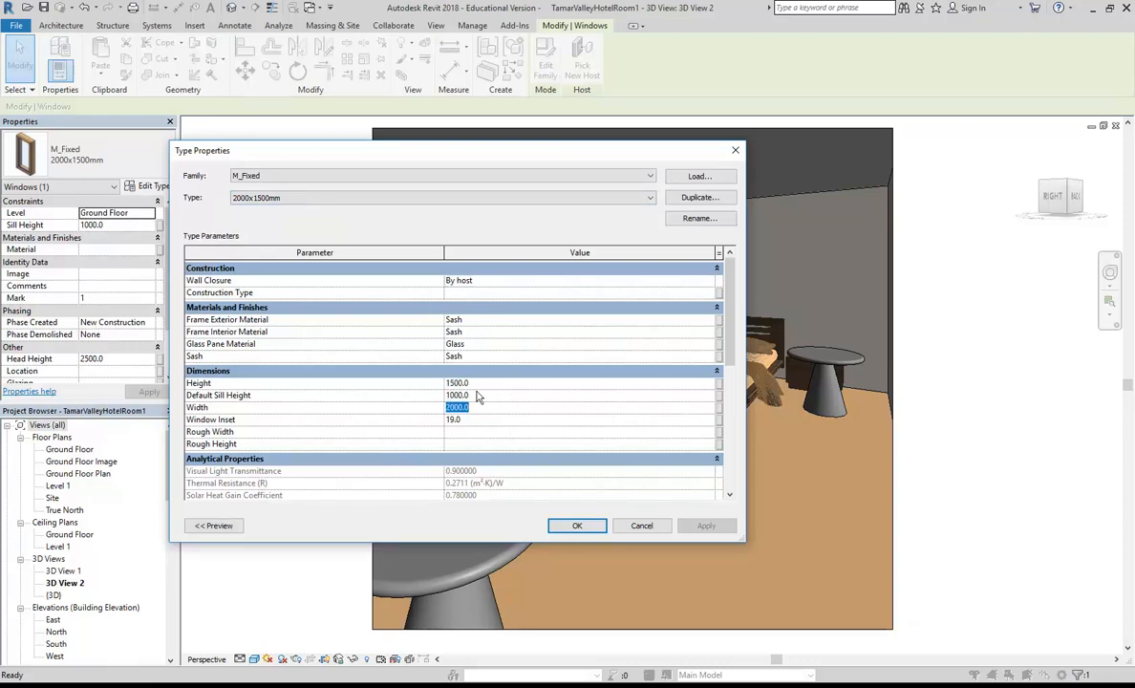
pyautogui.click(478, 407)
pyautogui.click(475, 357)
pyautogui.click(479, 345)
pyautogui.click(480, 332)
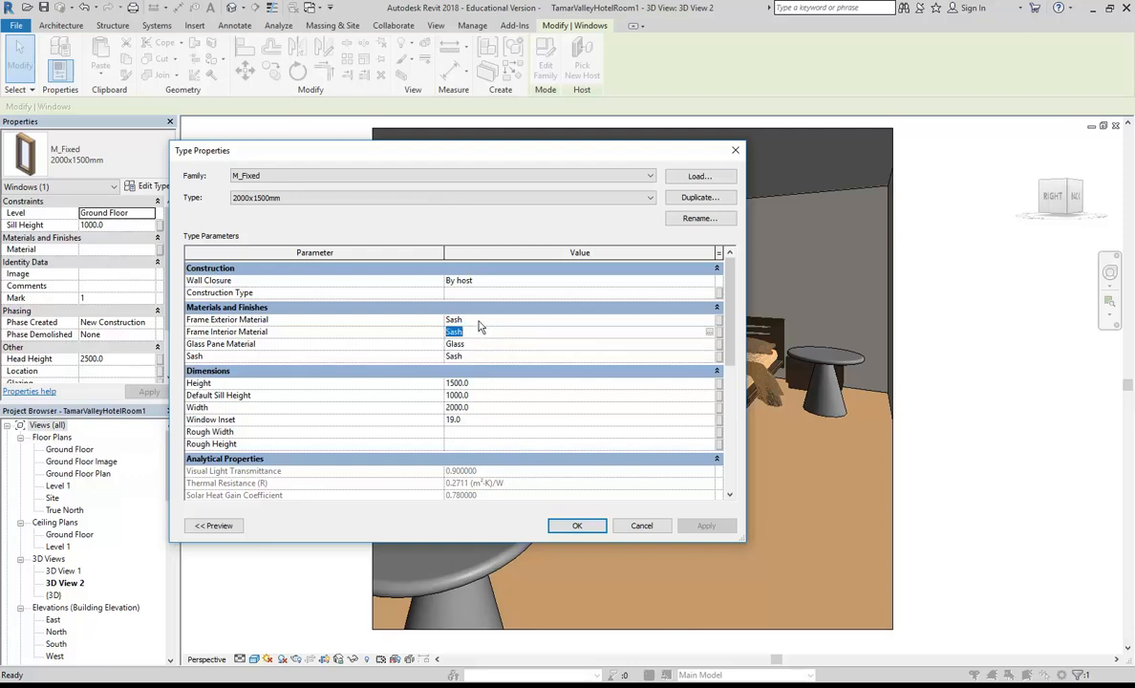
pyautogui.click(479, 321)
pyautogui.click(479, 333)
pyautogui.click(481, 344)
pyautogui.click(481, 356)
pyautogui.click(641, 526)
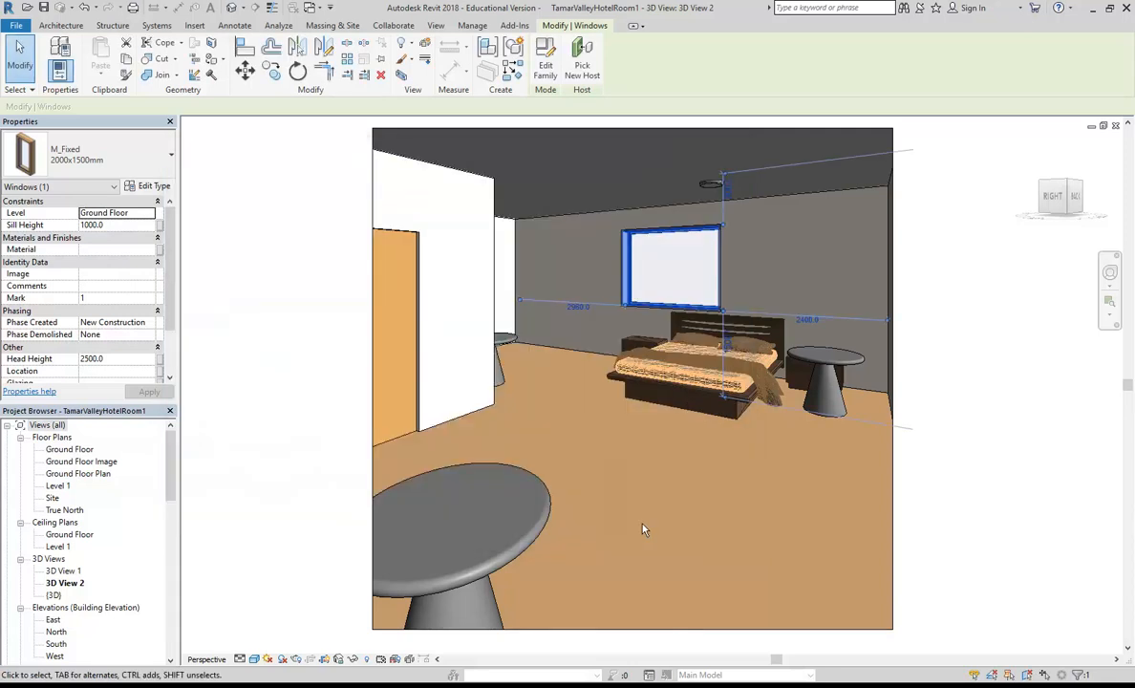
pyautogui.press('Escape')
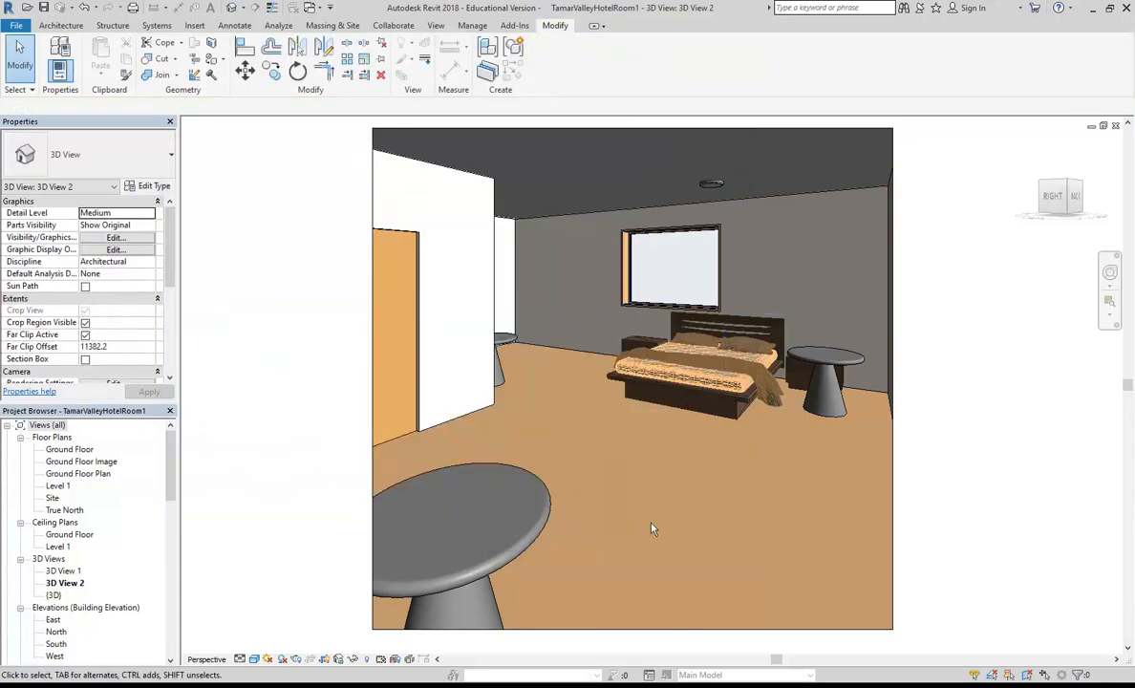
# Step: Open the round table beside the bed for family editing again
pyautogui.click(820, 422)
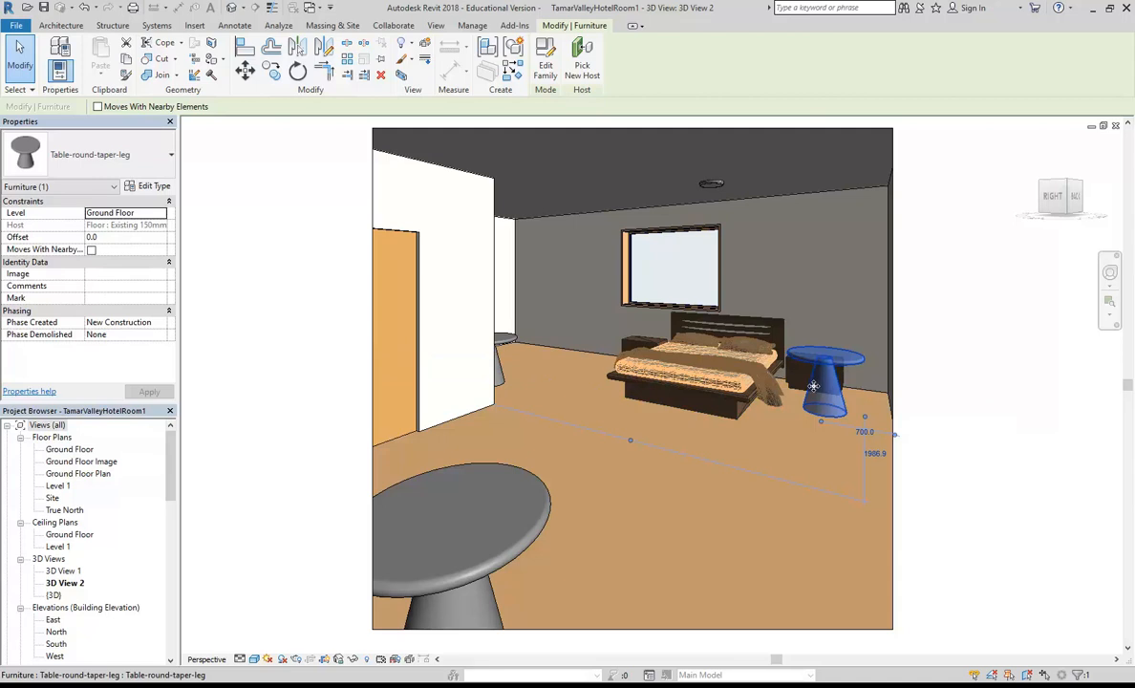
pyautogui.click(546, 67)
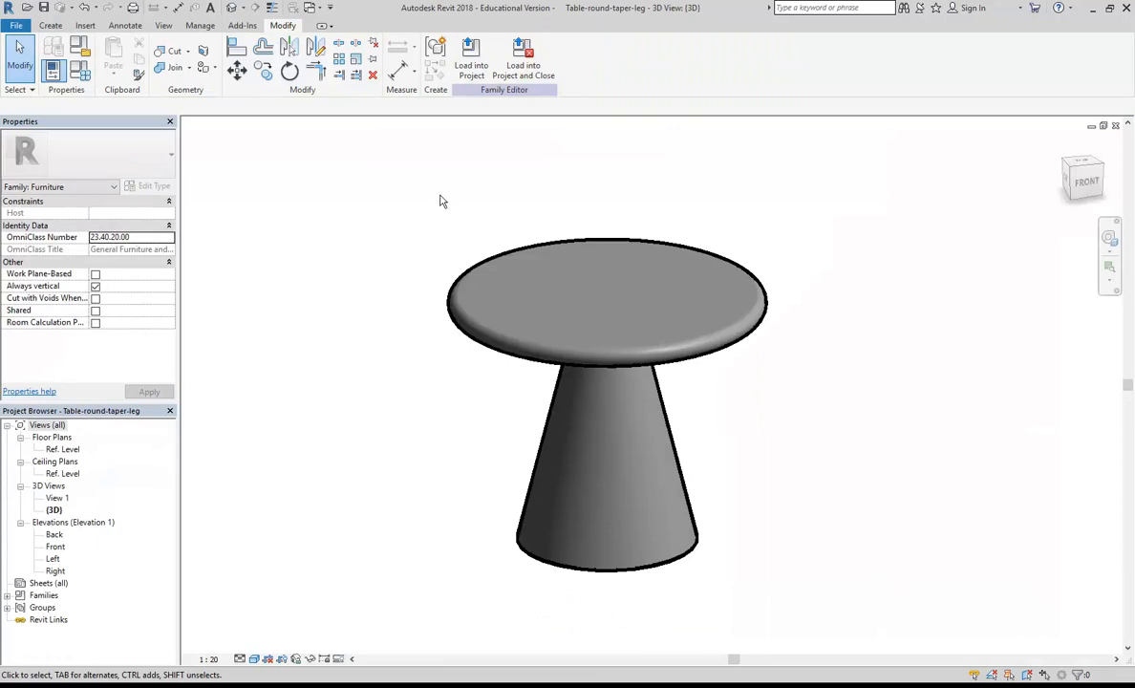
pyautogui.moveTo(442, 200); pyautogui.dragTo(426, 184, button='middle')
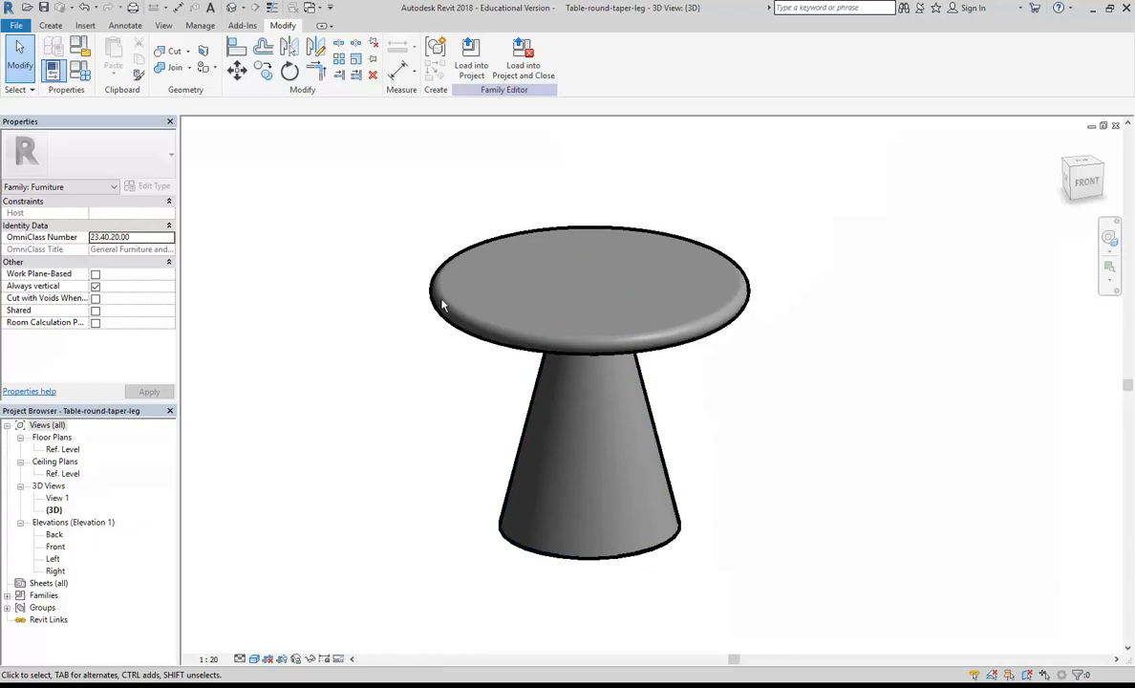
# Step: Examine the materials available for the tabletop's revolved rim and leave without assigning one
pyautogui.click(471, 327)
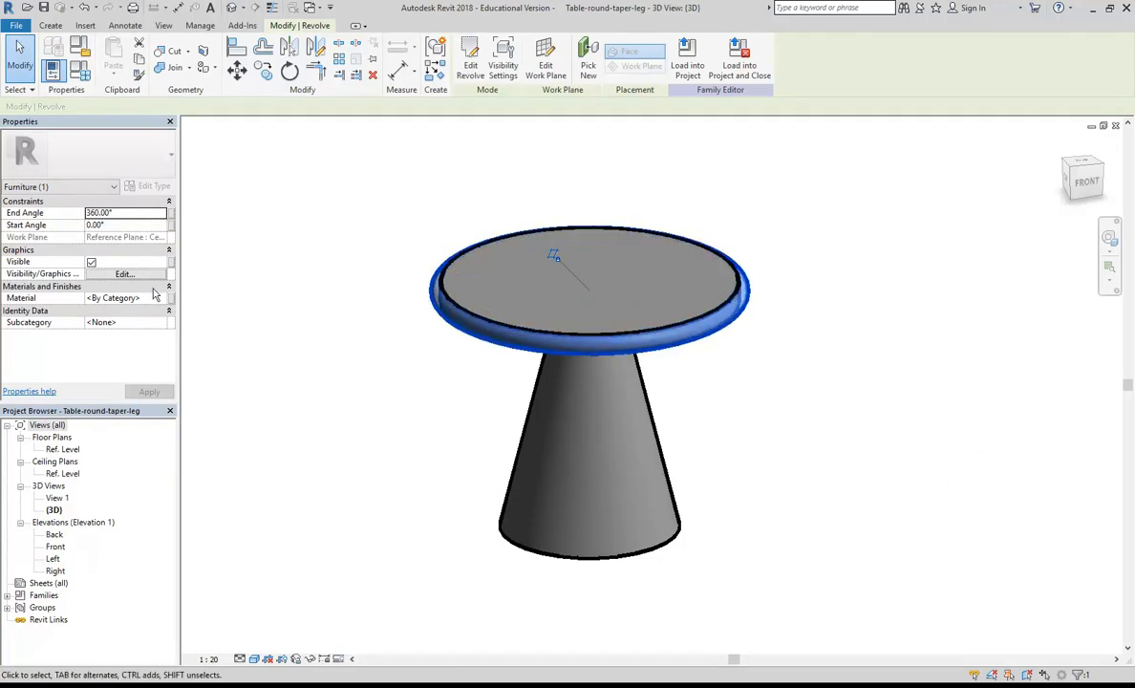
pyautogui.click(132, 302)
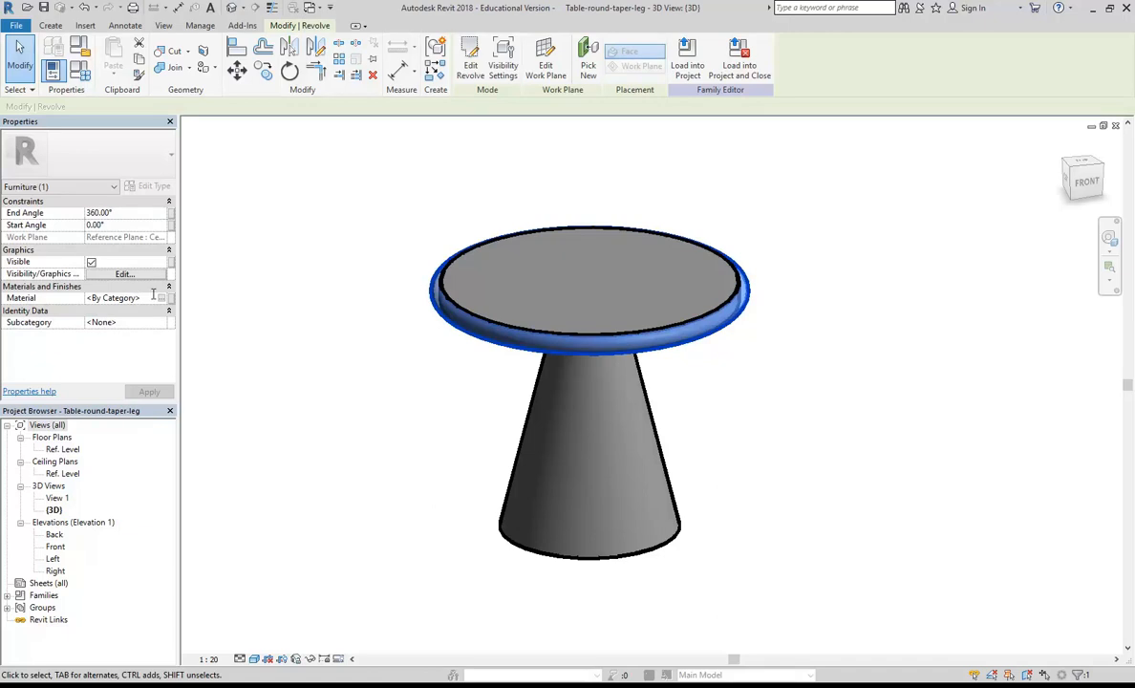
pyautogui.click(163, 299)
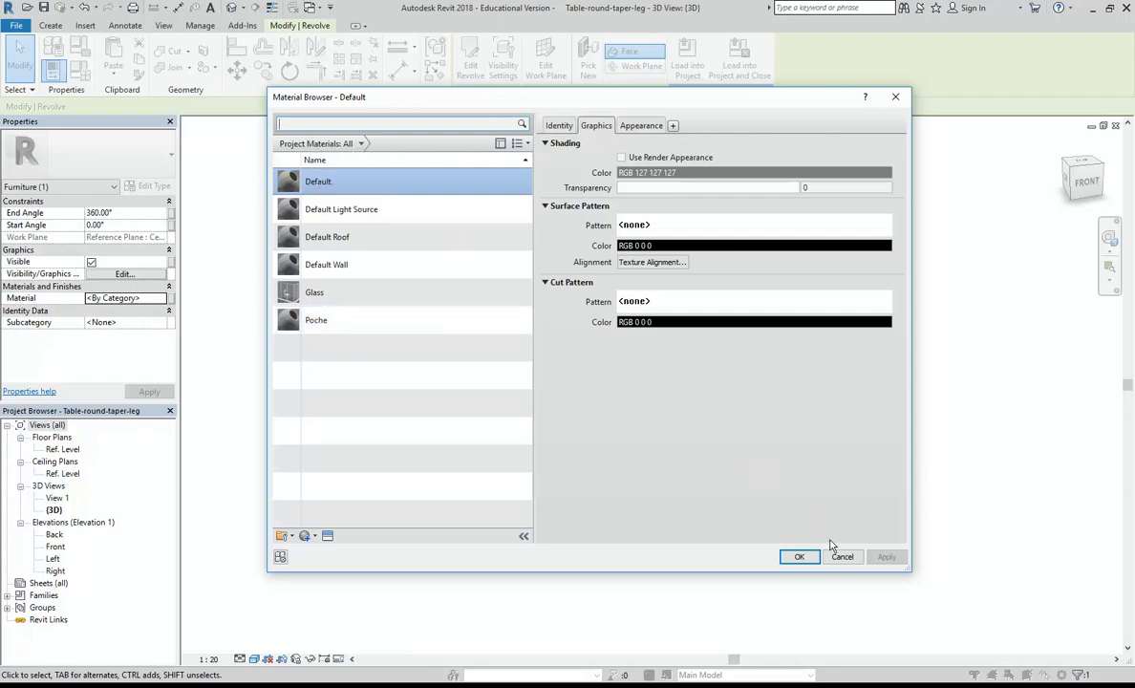
pyautogui.click(842, 557)
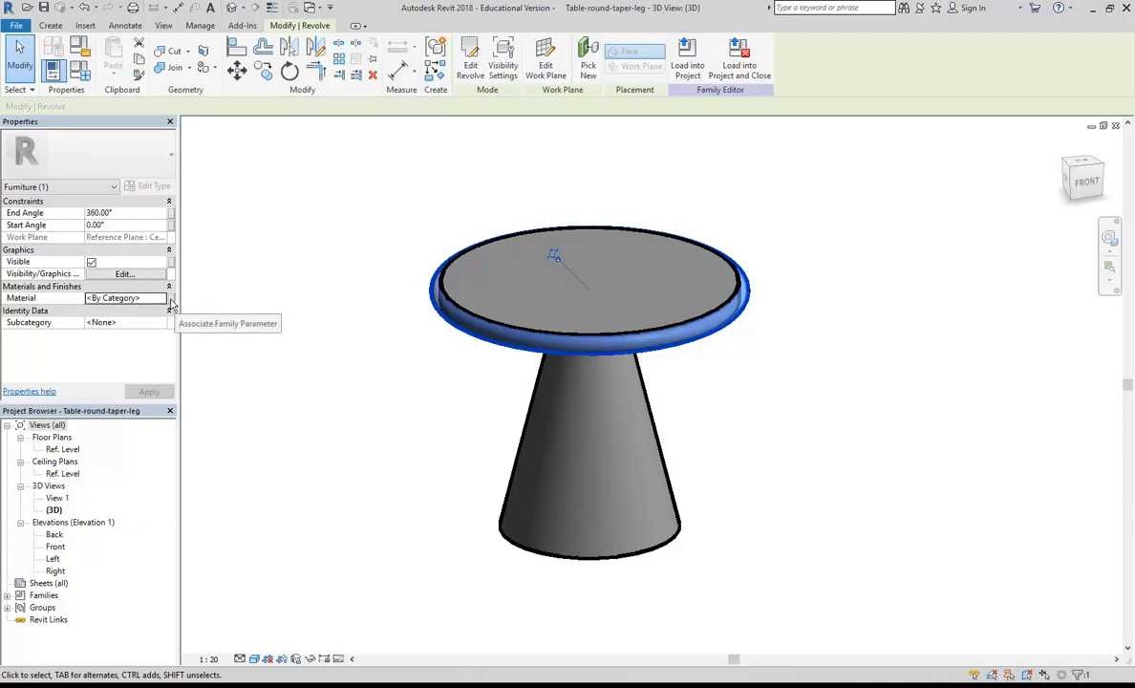
# Step: Associate the revolved rim's material with a new instance family parameter named Table Top Material, grouped under Materials and Finishes
pyautogui.click(172, 305)
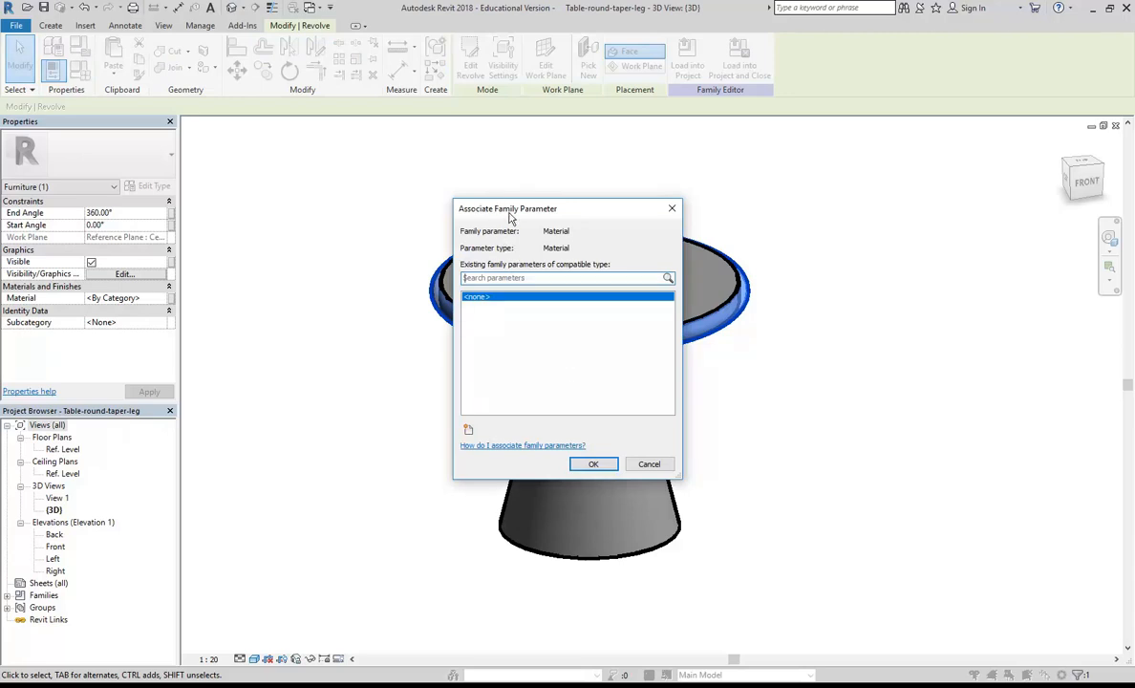
pyautogui.moveTo(502, 212); pyautogui.dragTo(384, 189)
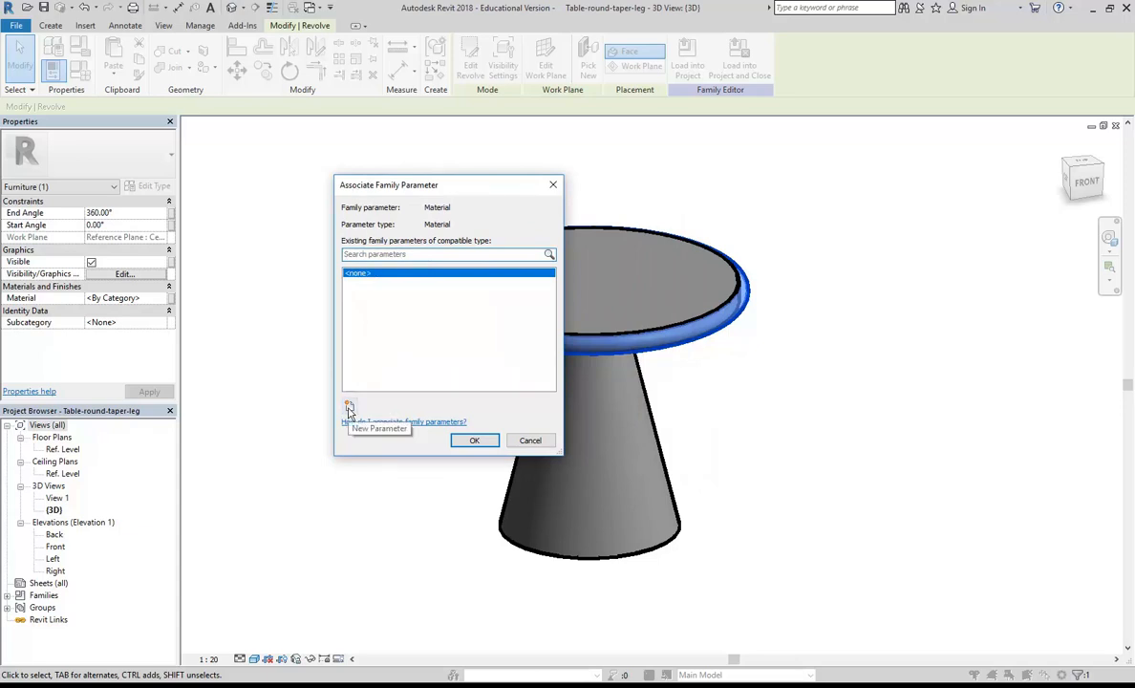
pyautogui.click(349, 407)
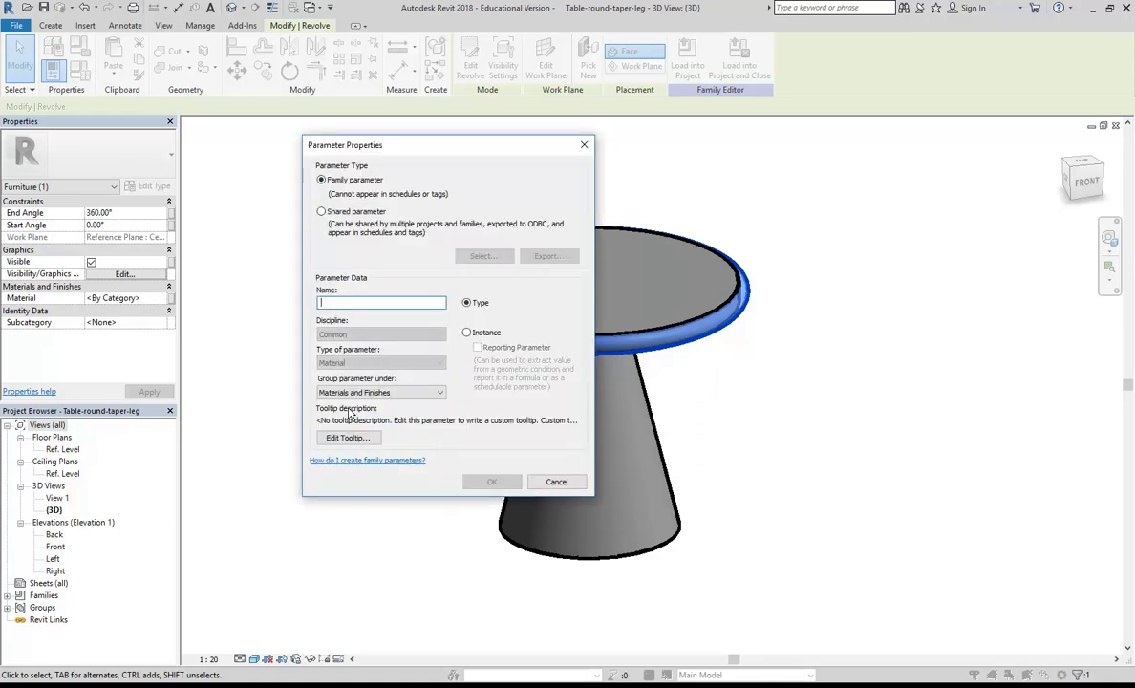
pyautogui.write('Table Top Material')
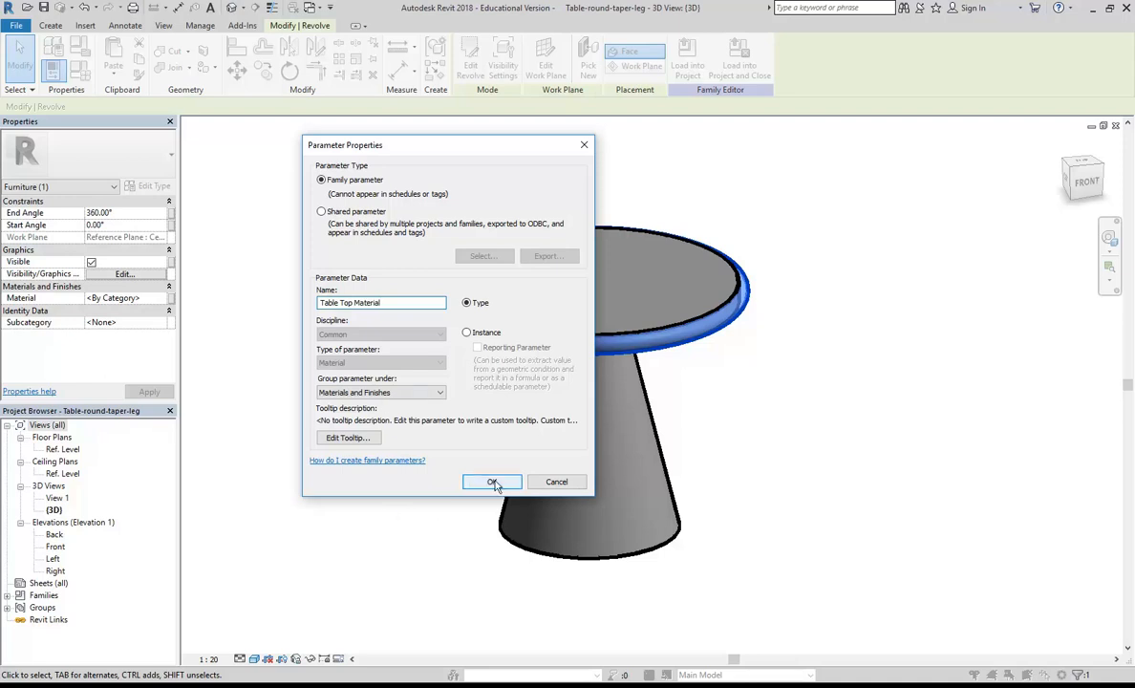
pyautogui.click(466, 332)
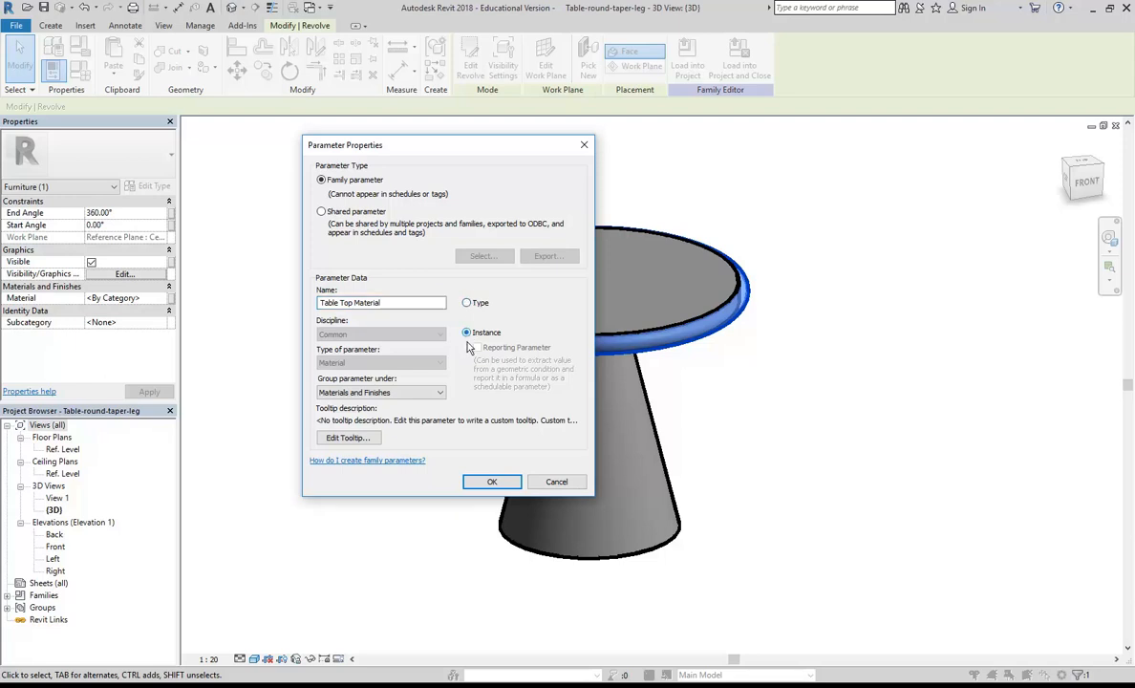
pyautogui.click(475, 482)
pyautogui.click(470, 441)
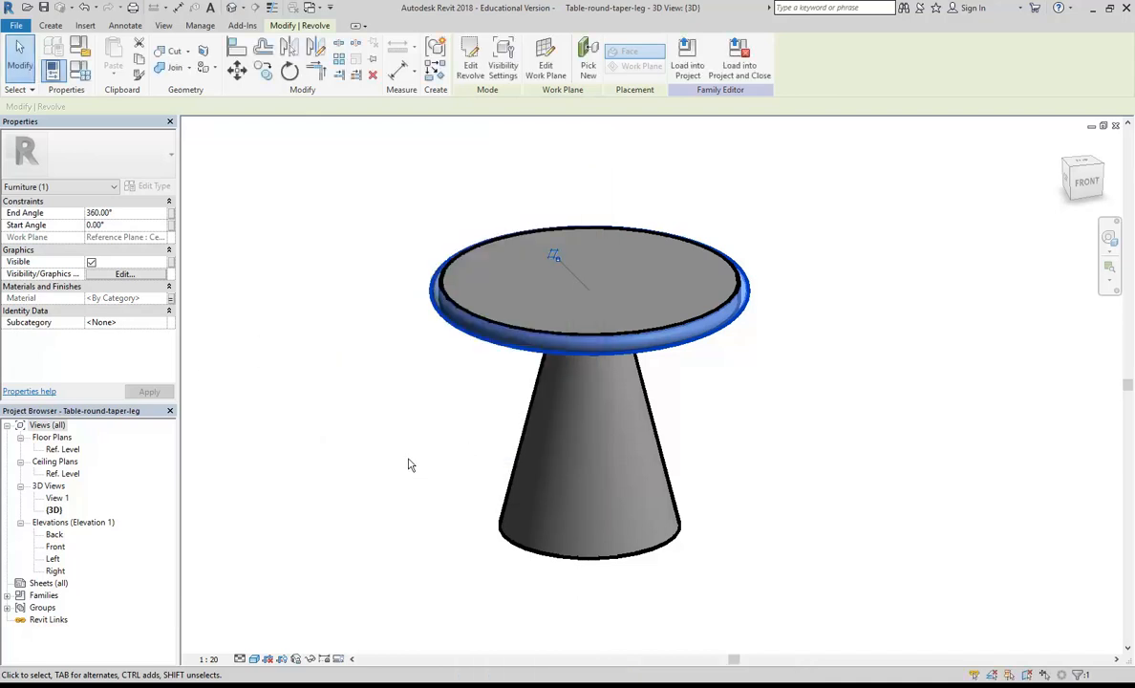
# Step: Associate the tapered leg's material with a new type family parameter named Table Leg Material, grouped under Materials and Finishes
pyautogui.click(409, 466)
pyautogui.click(473, 258)
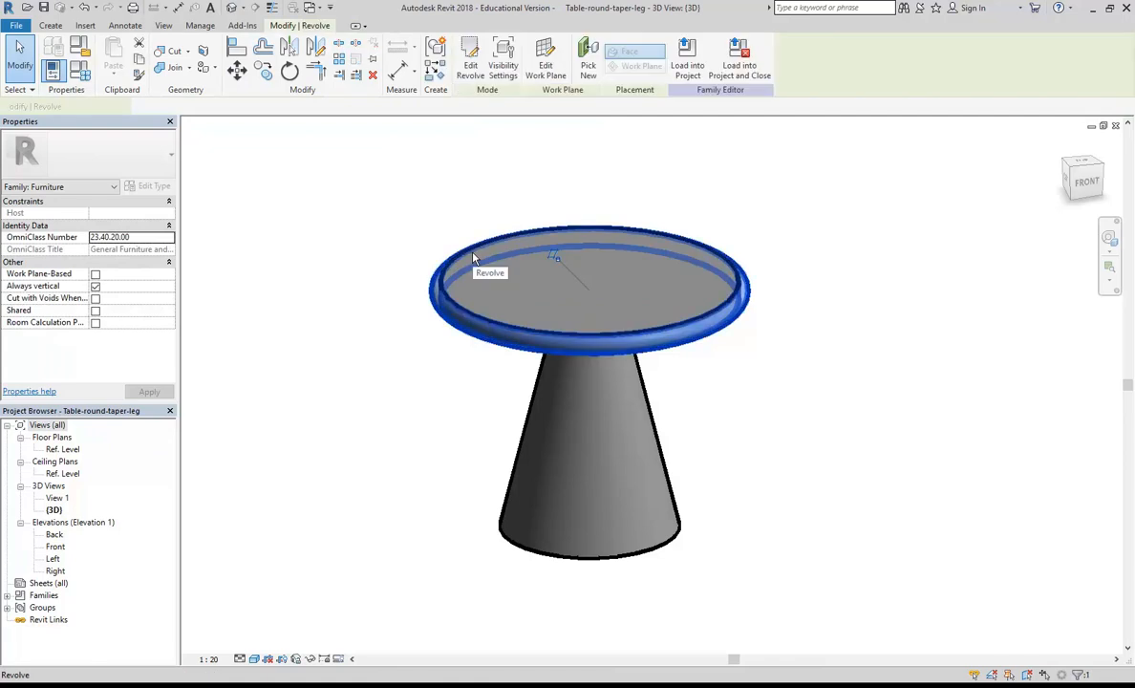
pyautogui.press('Escape')
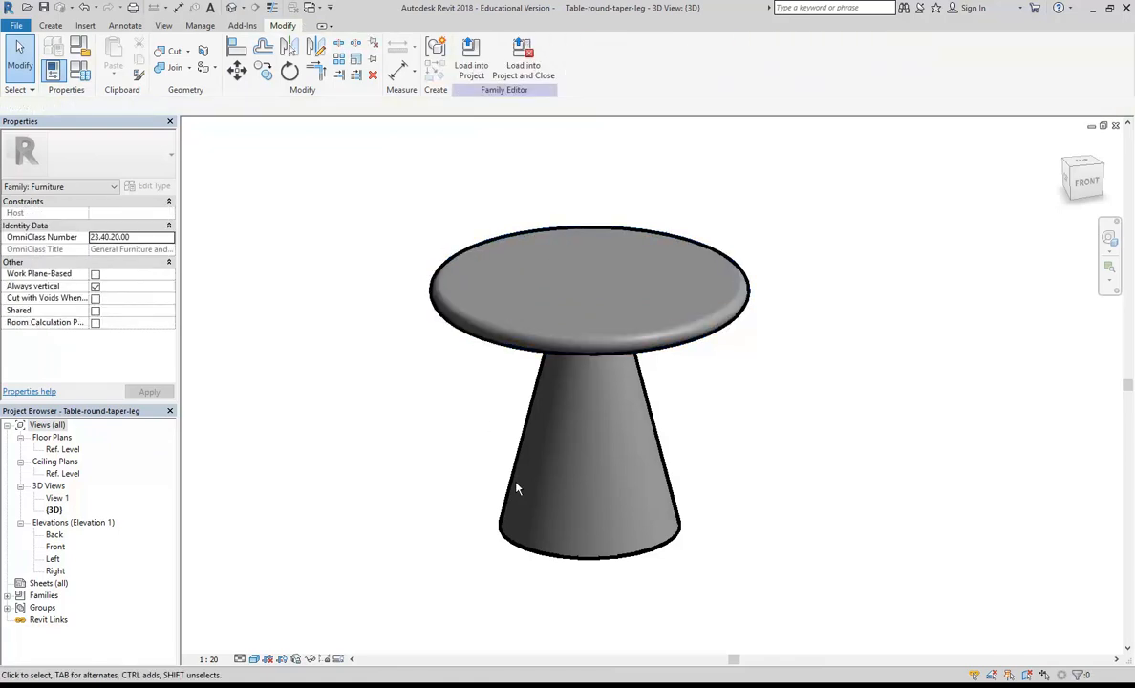
pyautogui.click(525, 553)
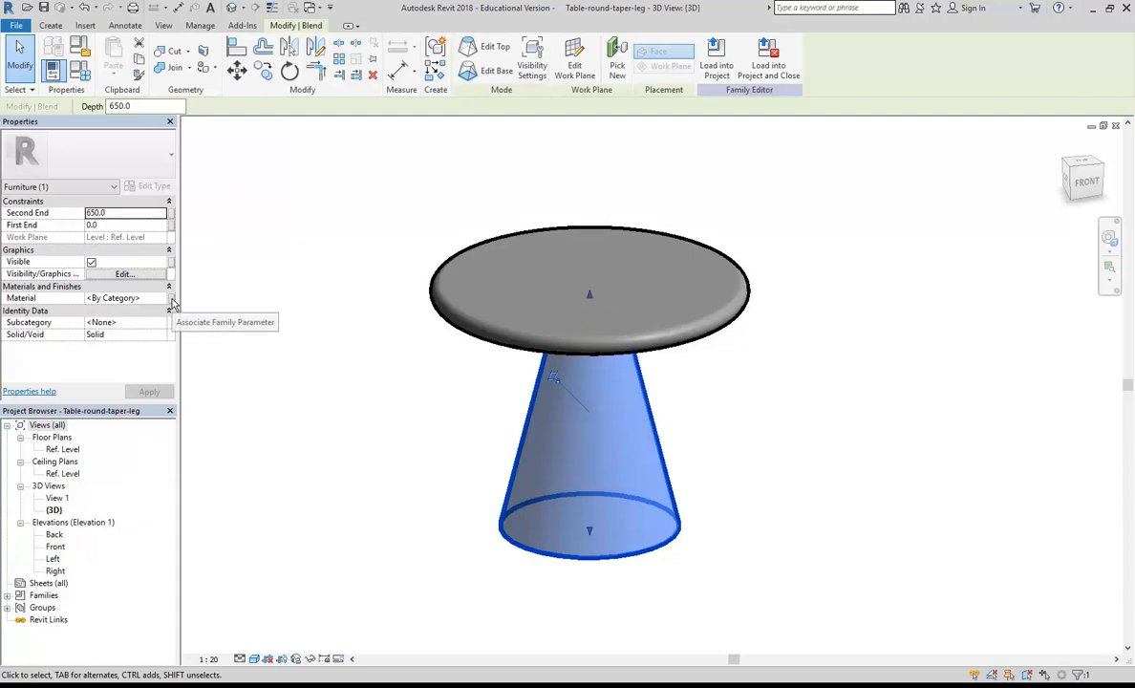
pyautogui.click(172, 302)
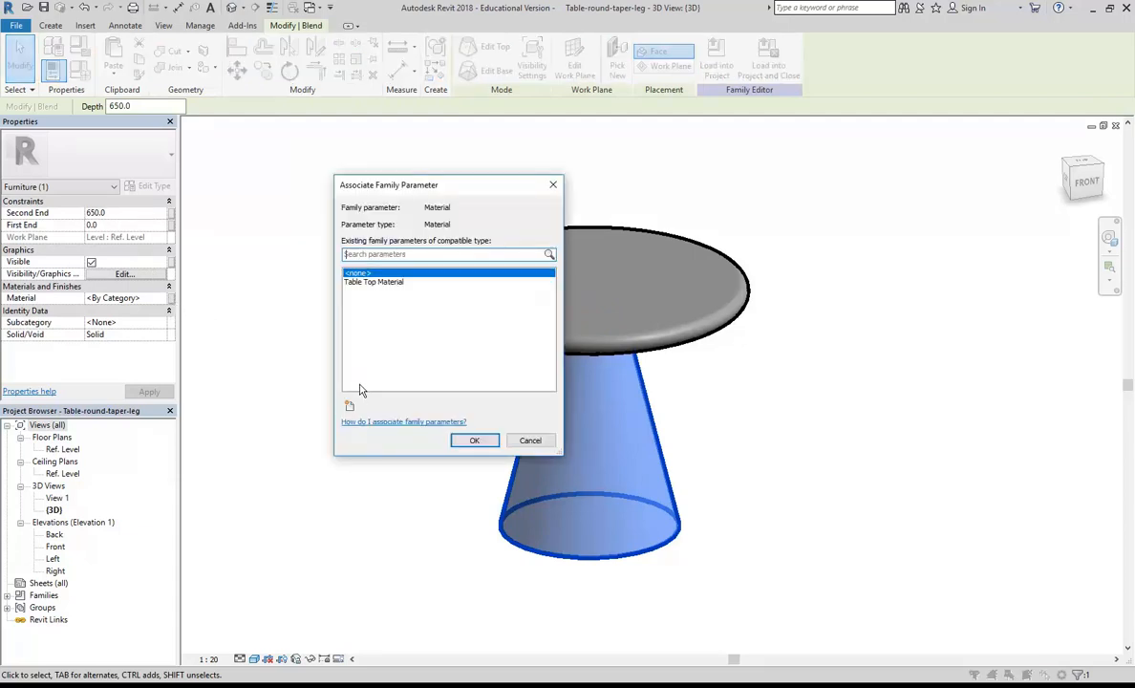
pyautogui.click(350, 407)
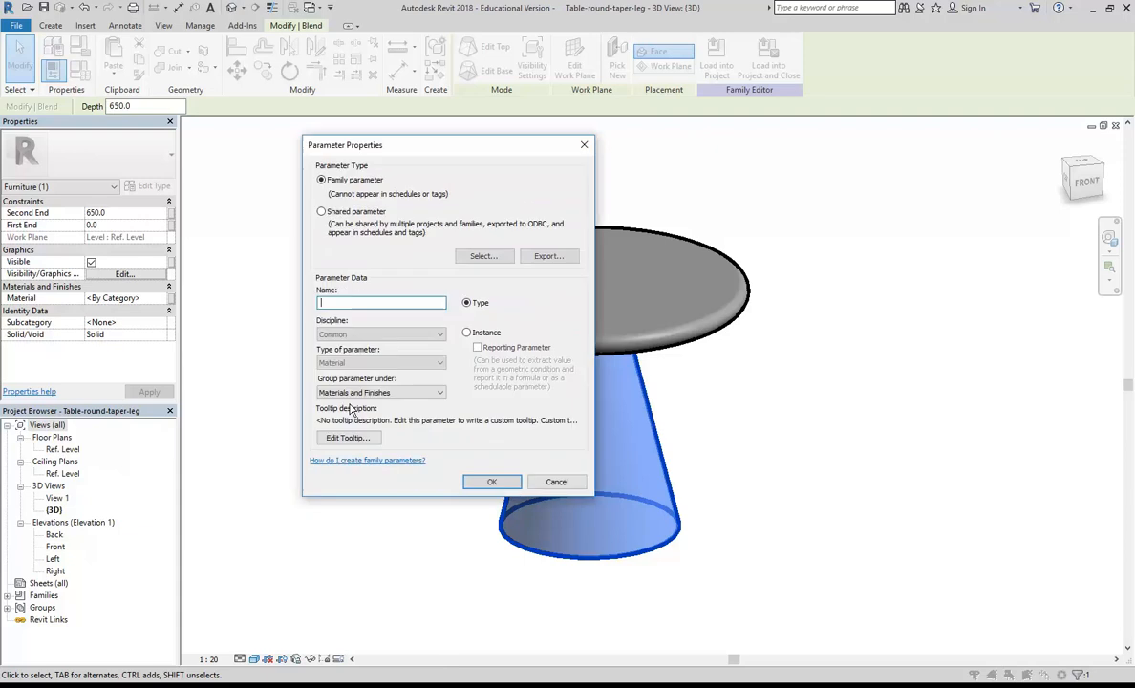
pyautogui.write('T')
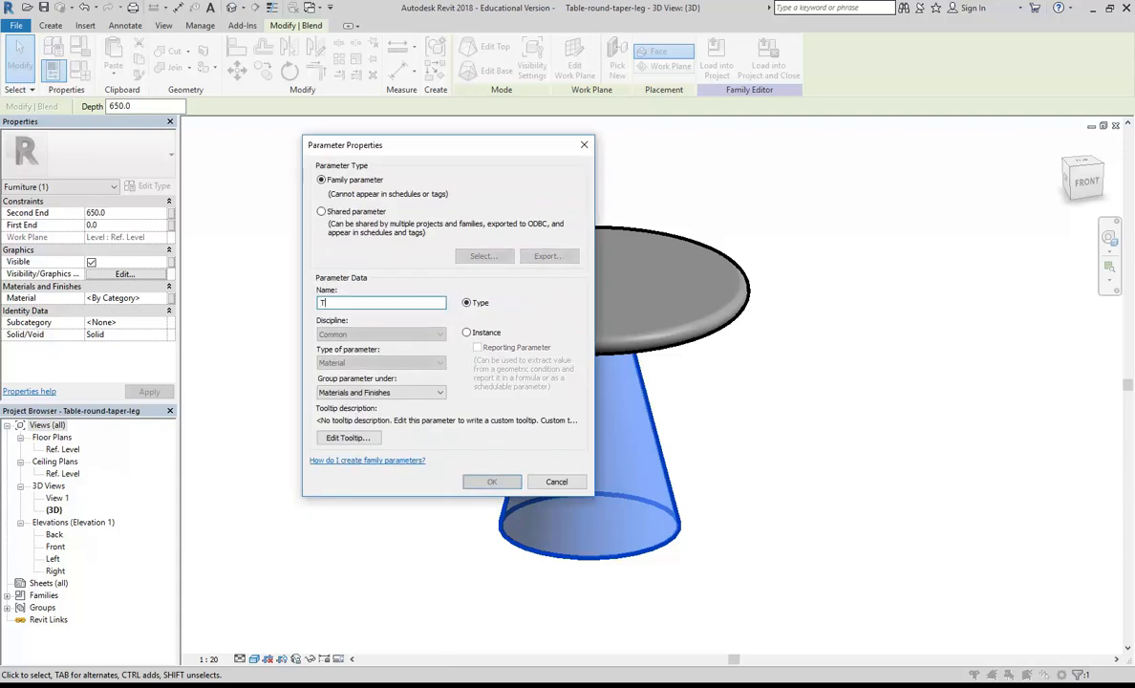
pyautogui.write('able Leg Material')
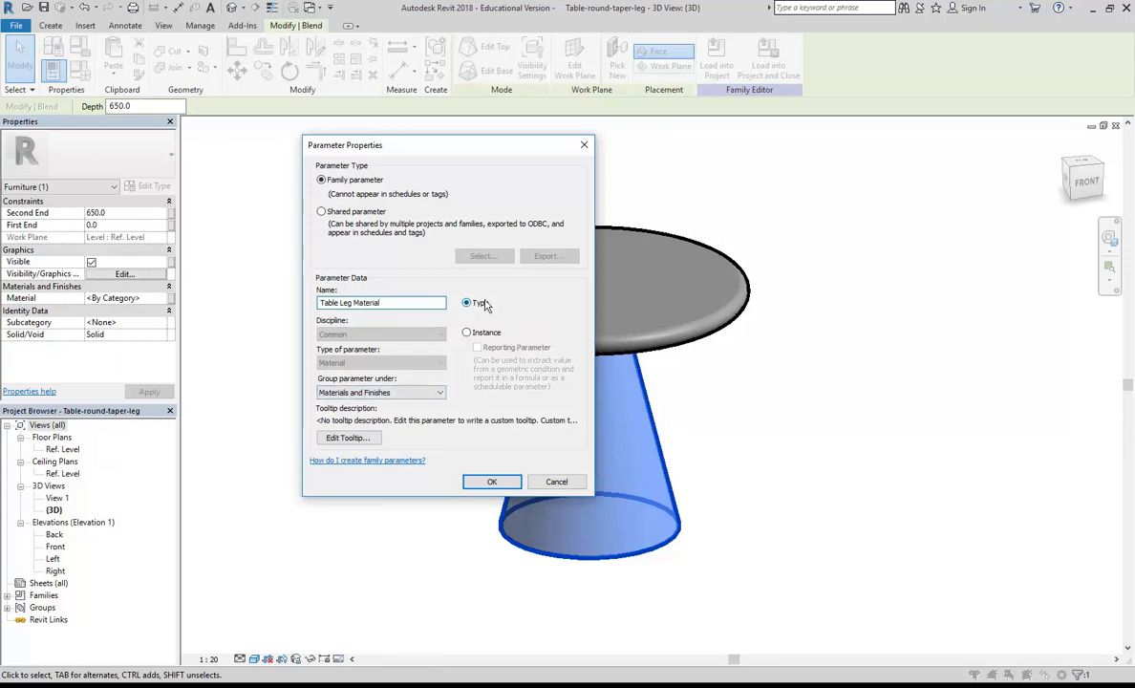
pyautogui.click(492, 482)
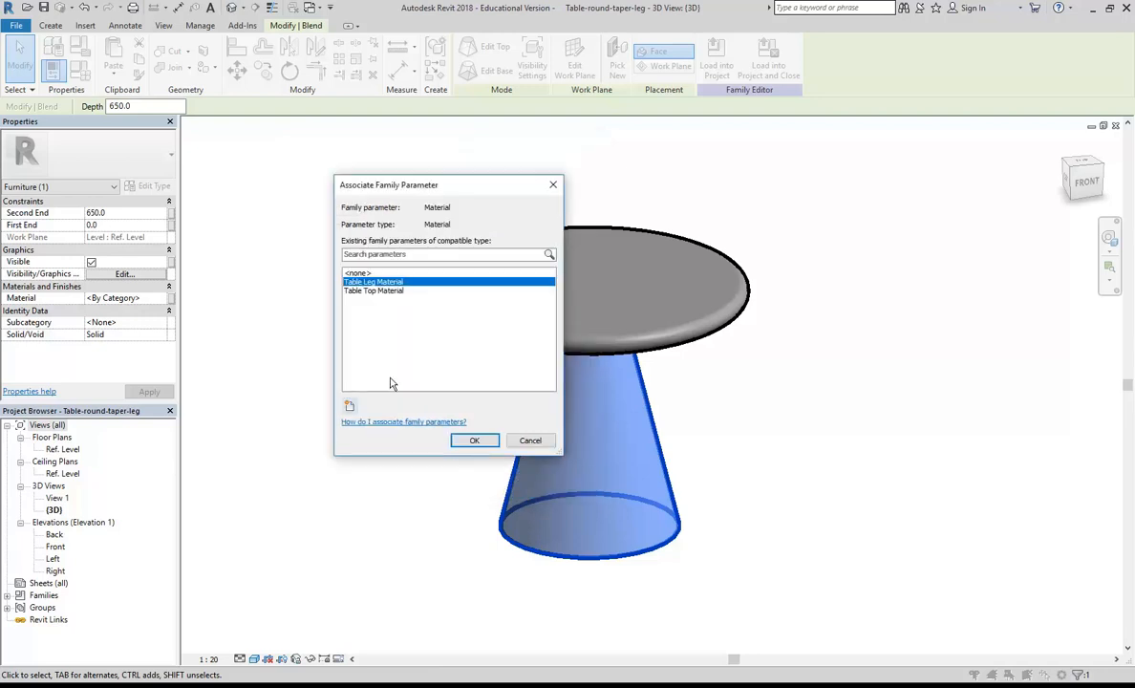
pyautogui.click(466, 442)
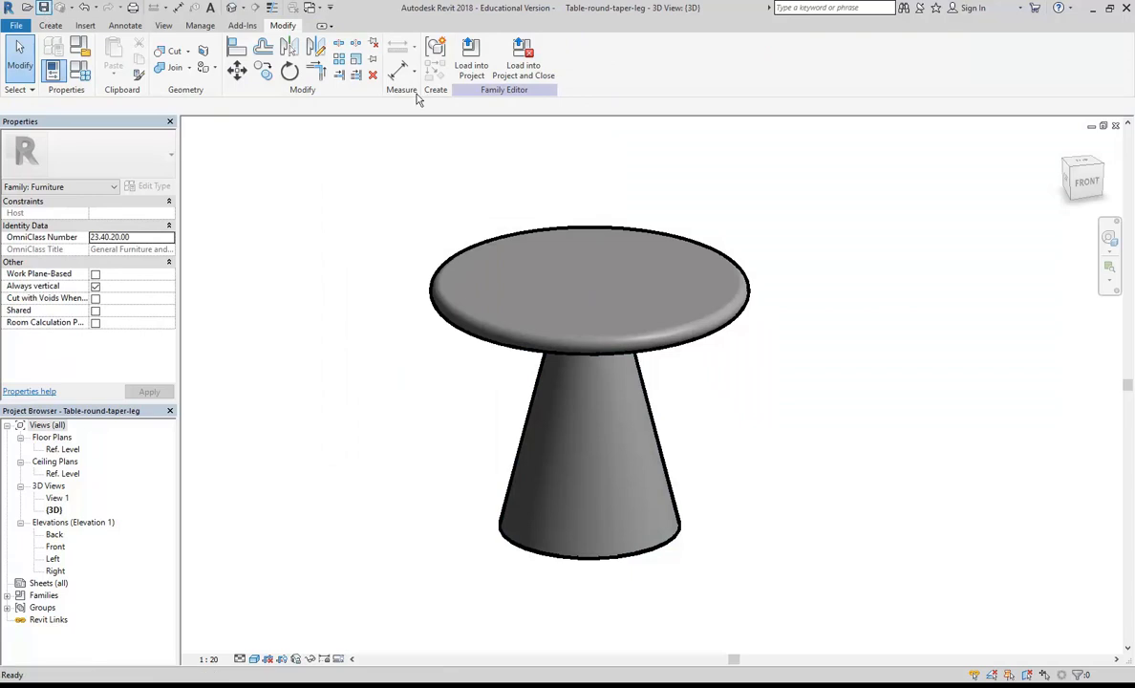
# Step: Load the updated table family into the hotel room project, overwriting the existing version
pyautogui.click(471, 54)
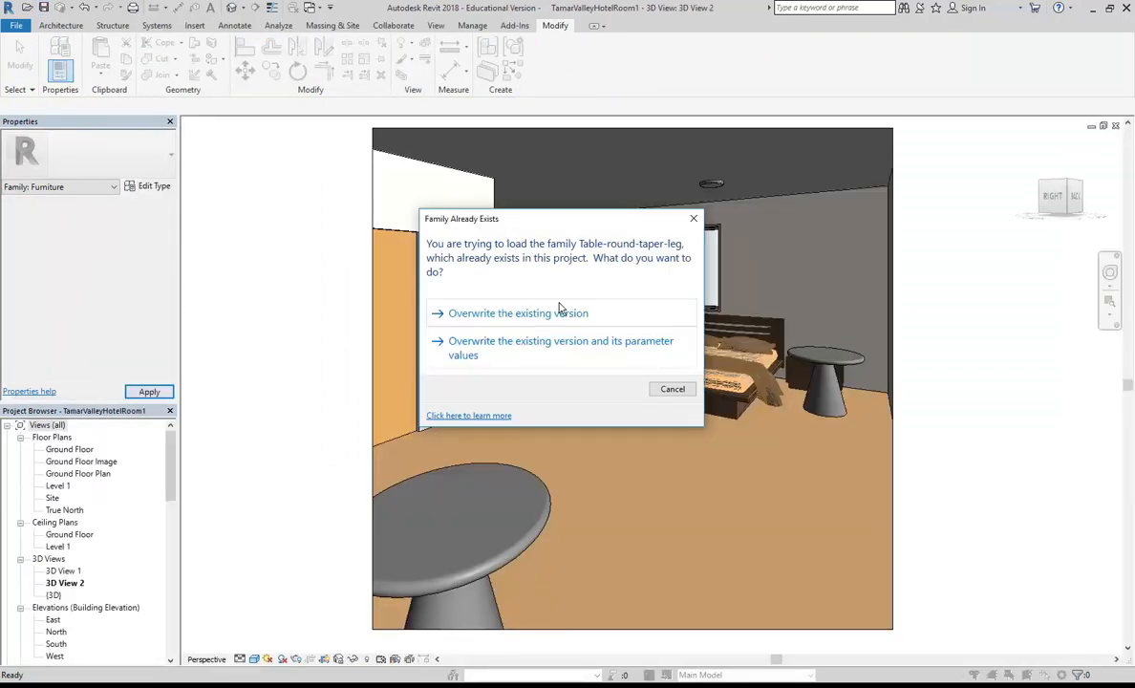
pyautogui.click(512, 314)
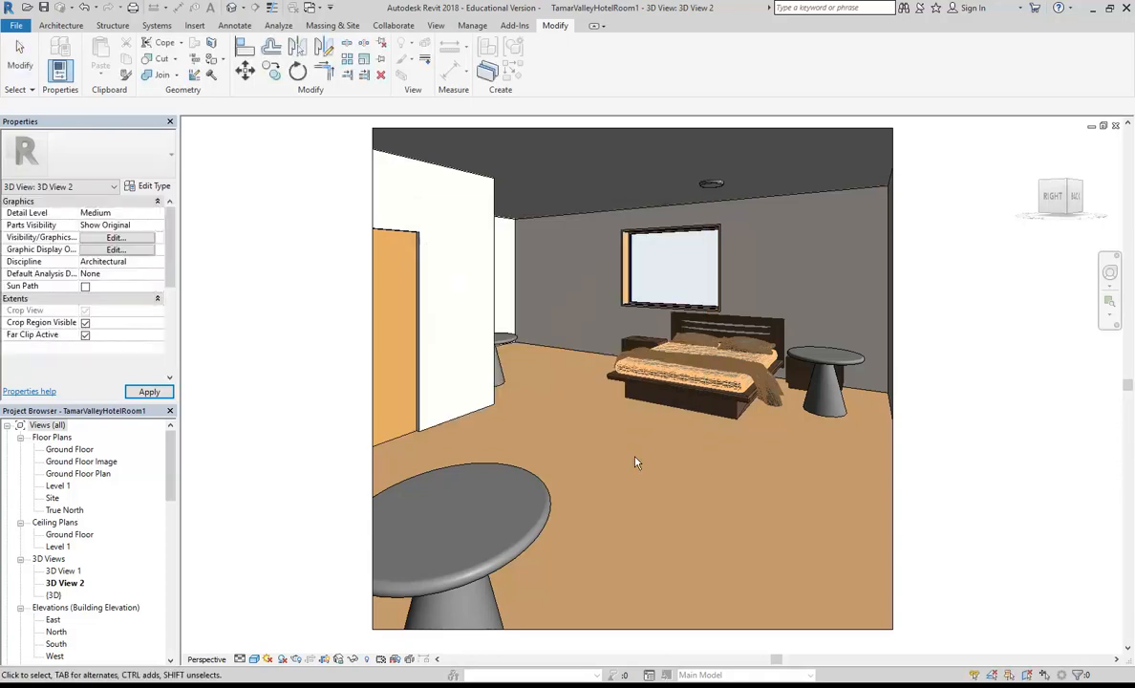
# Step: Set the Table Leg Material type parameter of the round table beside the bed to Aluminium
pyautogui.click(818, 418)
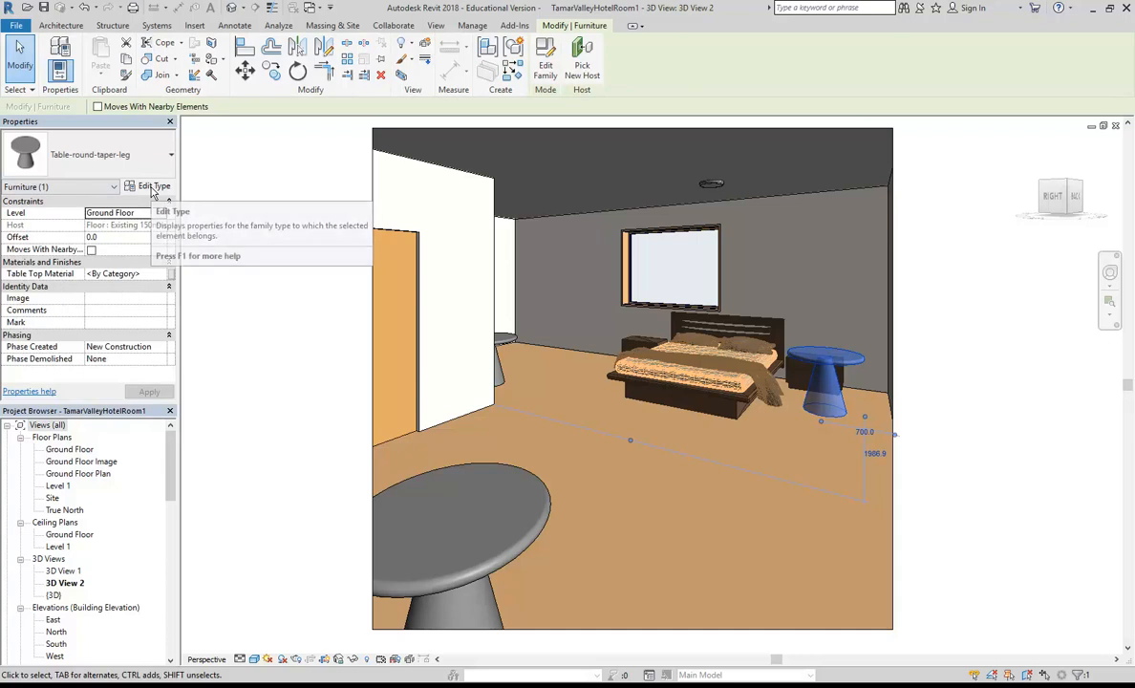
pyautogui.click(153, 189)
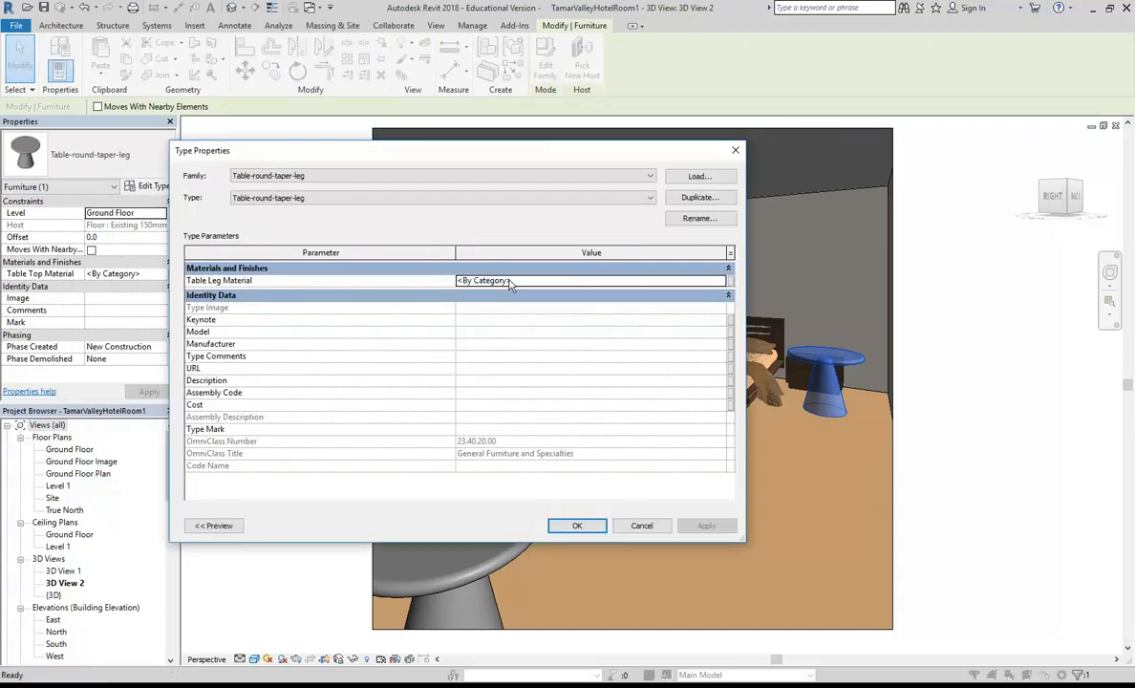
pyautogui.click(543, 281)
pyautogui.click(543, 281)
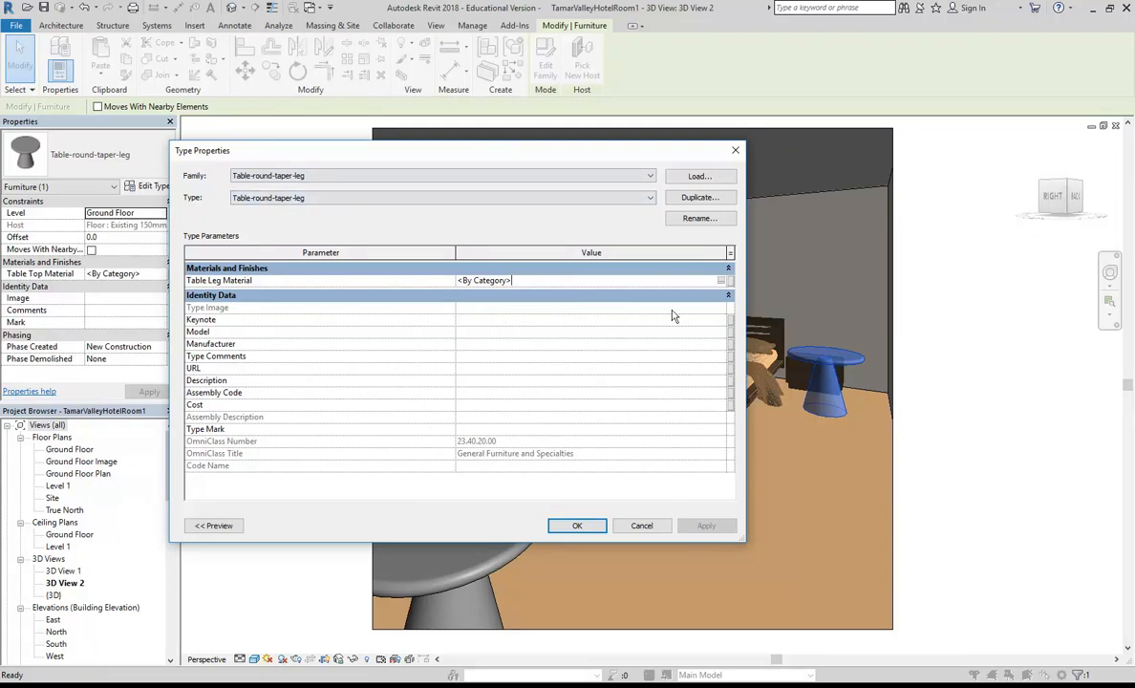
pyautogui.click(720, 281)
pyautogui.click(721, 281)
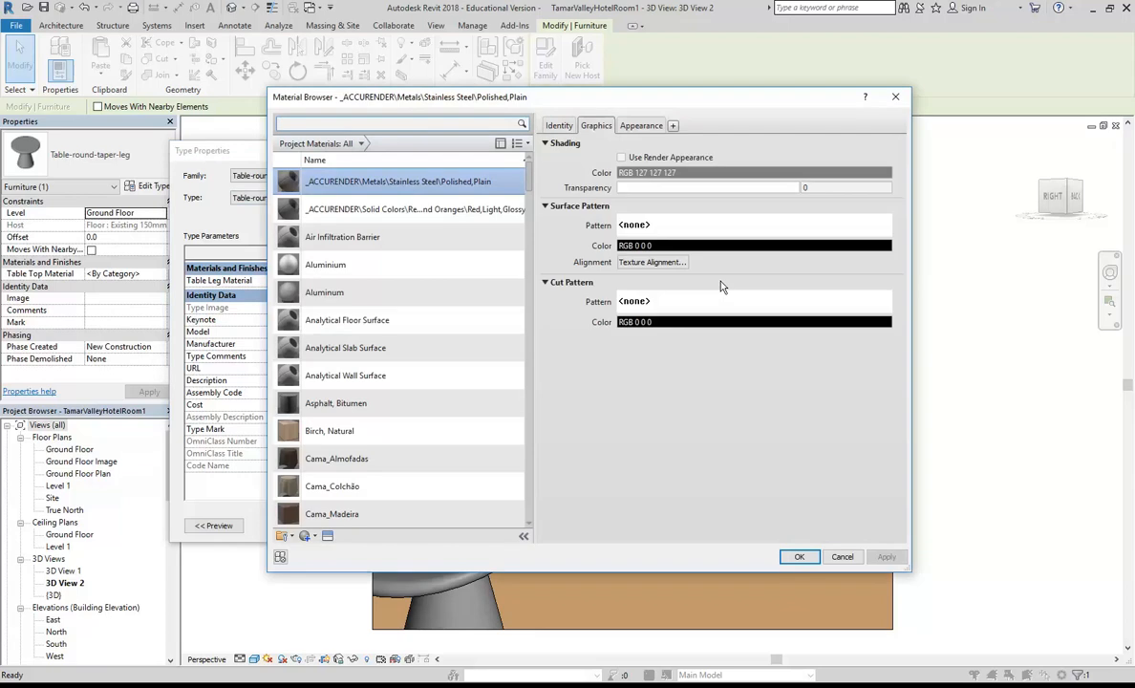
pyautogui.click(310, 295)
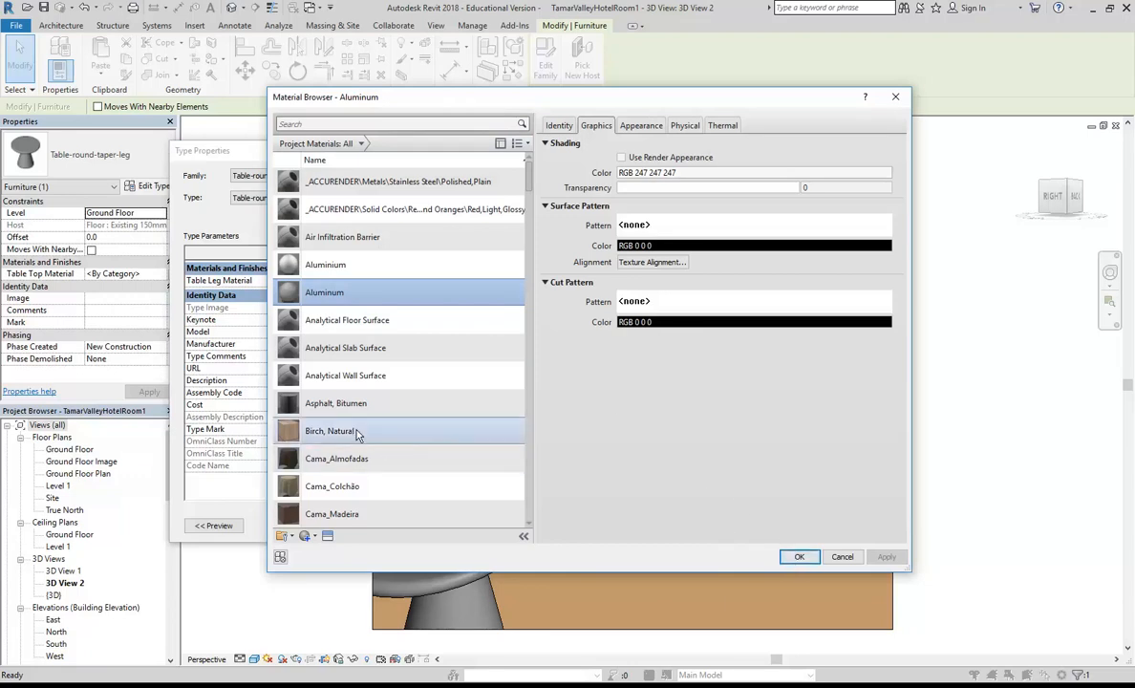
pyautogui.click(313, 270)
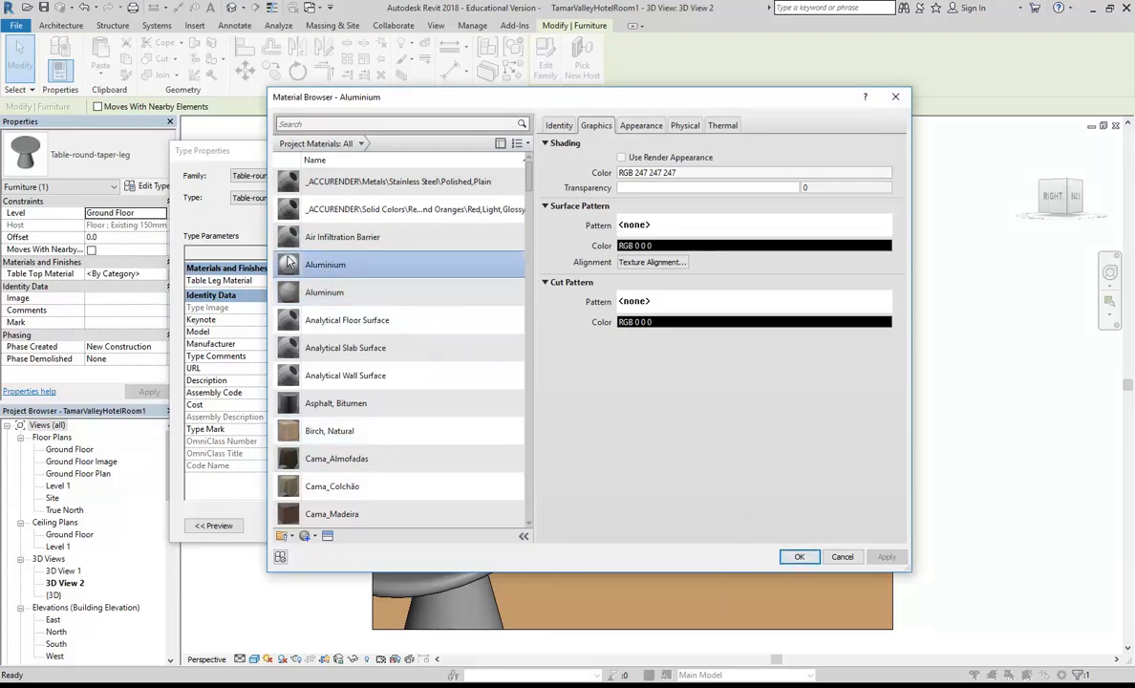
pyautogui.click(800, 557)
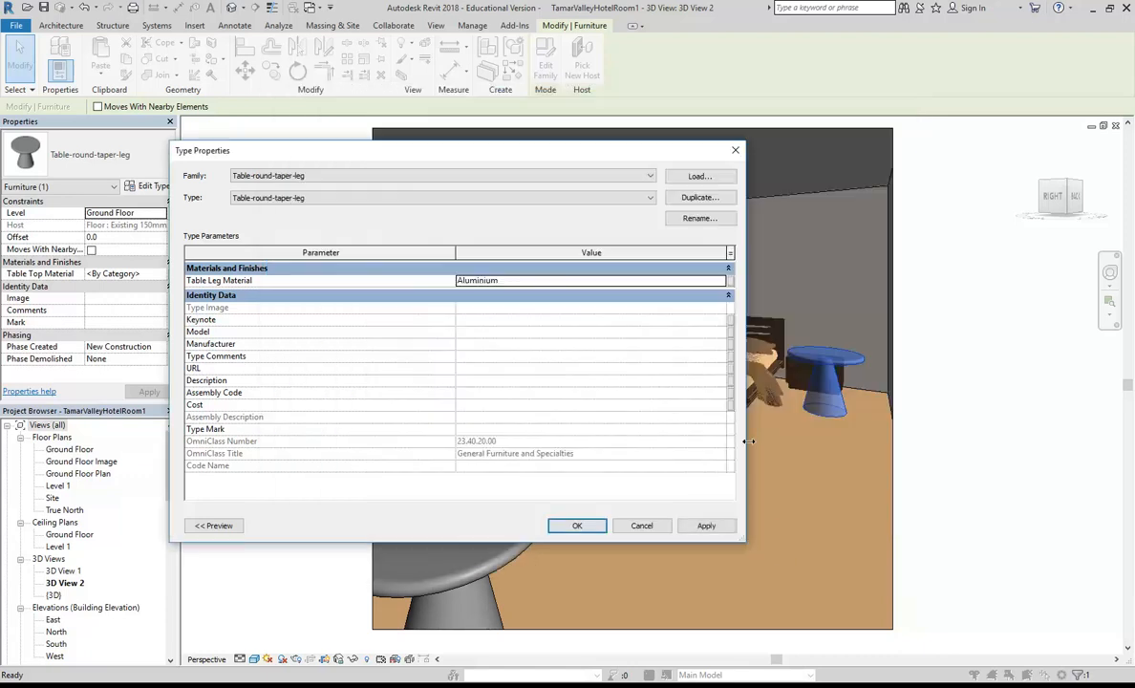
pyautogui.click(574, 525)
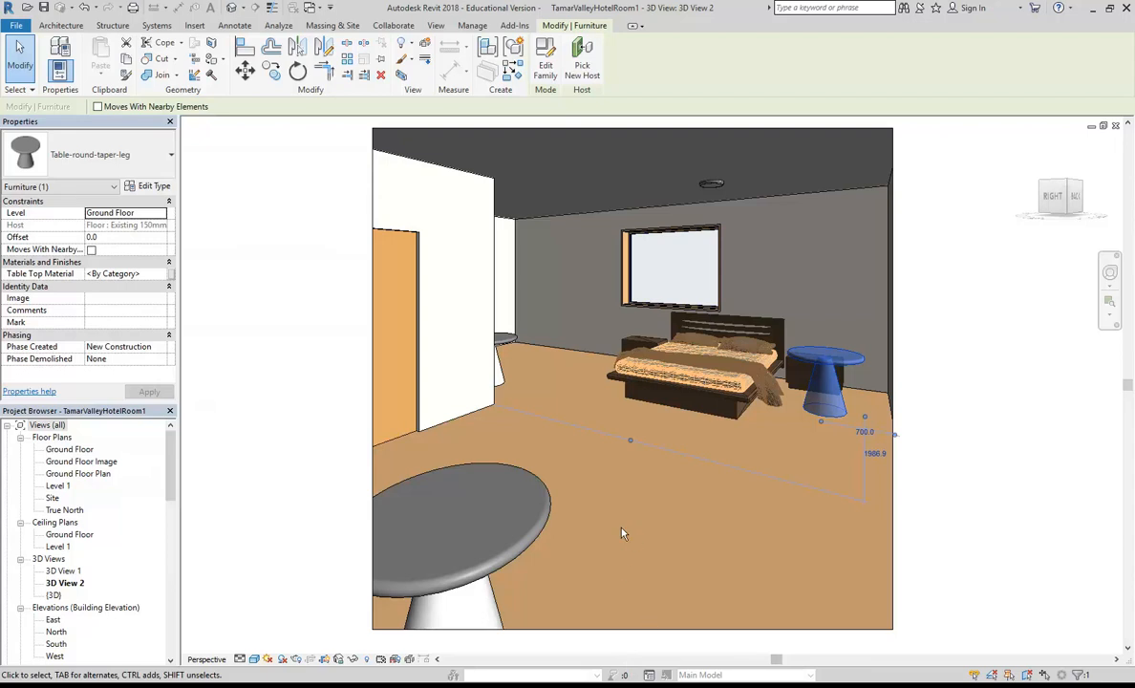
pyautogui.press('Escape')
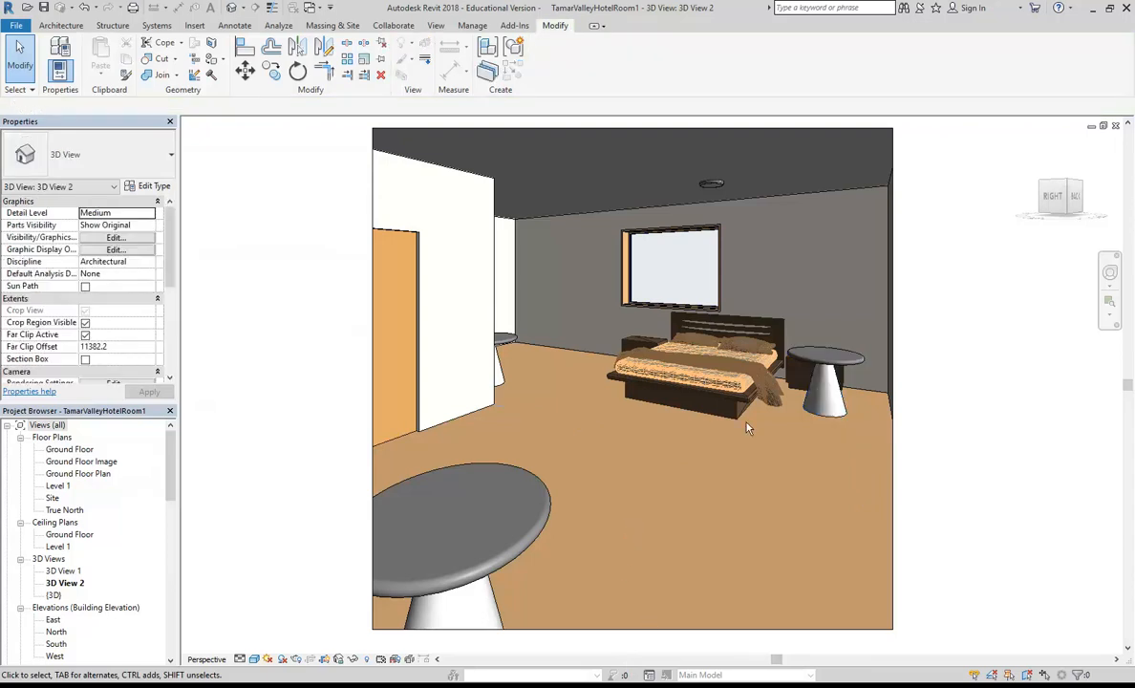
# Step: Set the Table Top Material of the round table beside the bed to Herman Miller - Veneer OU Walnut
pyautogui.click(824, 377)
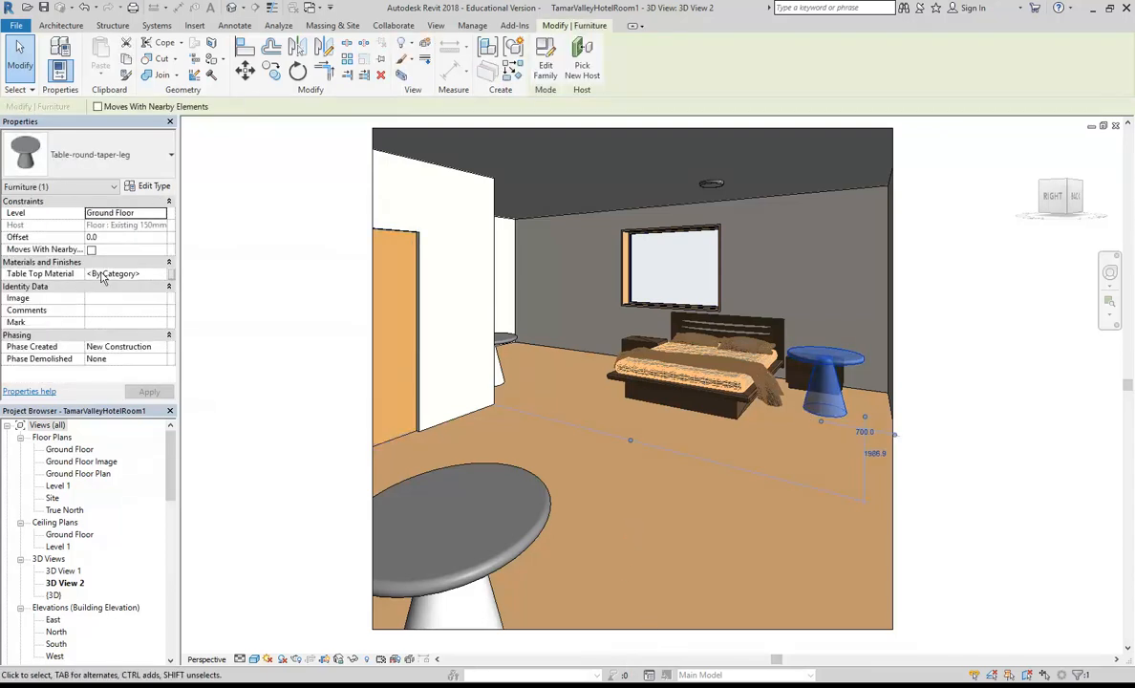
pyautogui.click(166, 275)
pyautogui.scroll(-5, 402, 325)
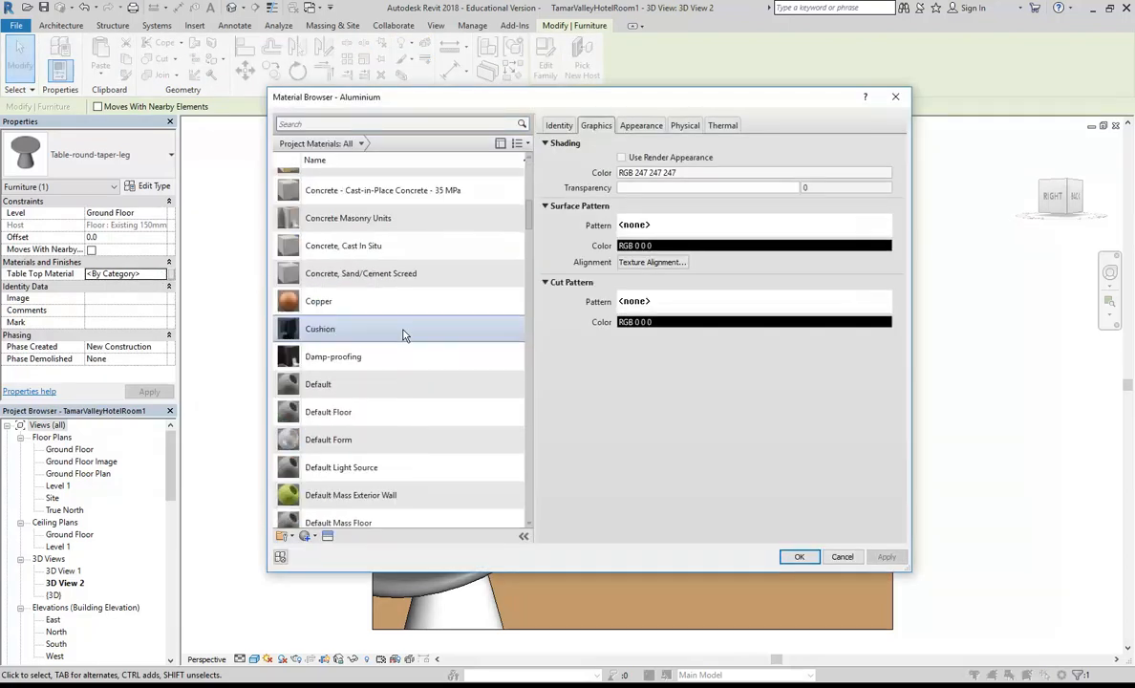
pyautogui.click(334, 495)
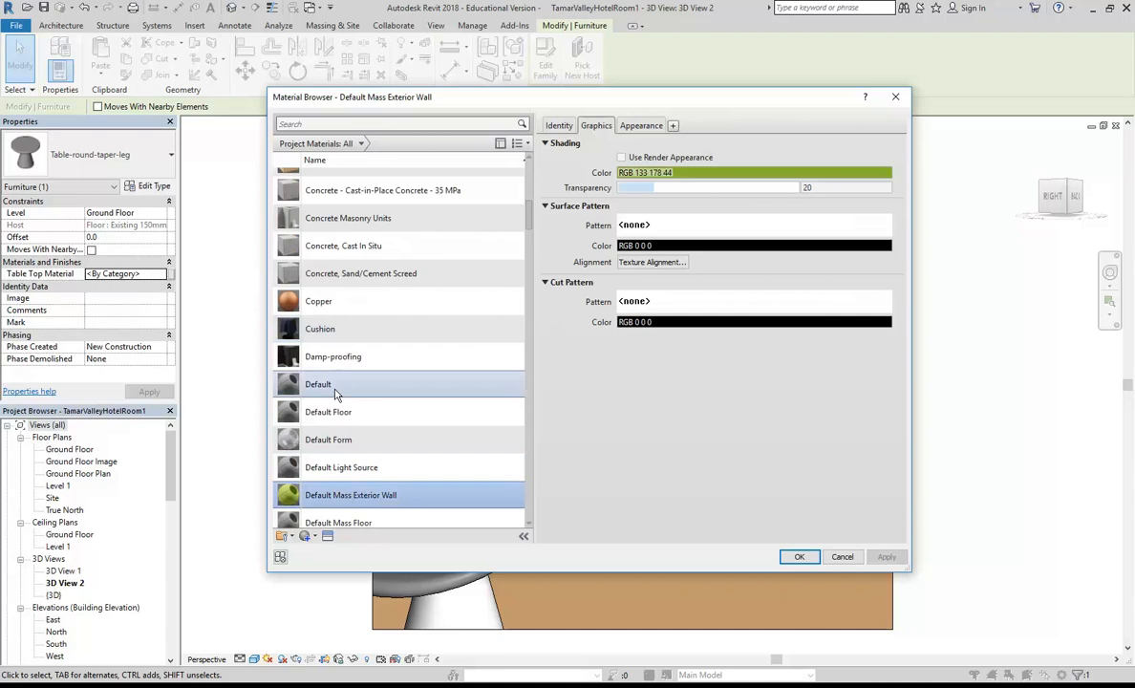
pyautogui.scroll(-4, 329, 436)
pyautogui.click(337, 256)
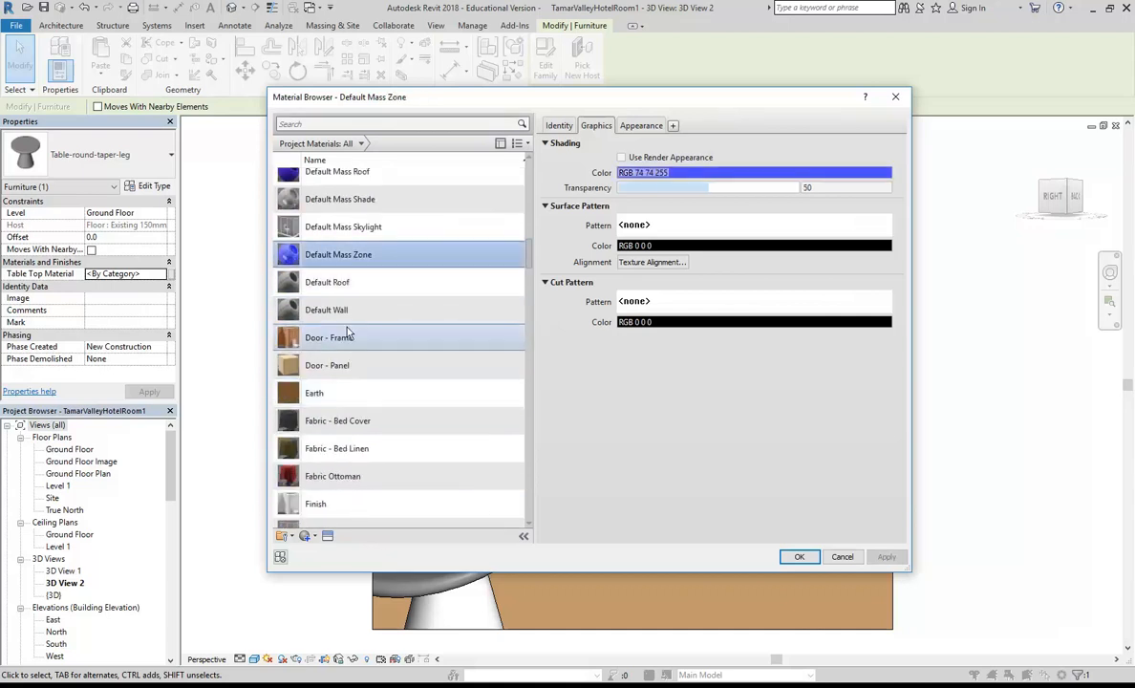
pyautogui.click(330, 476)
pyautogui.scroll(-3, 328, 469)
pyautogui.scroll(-6, 326, 469)
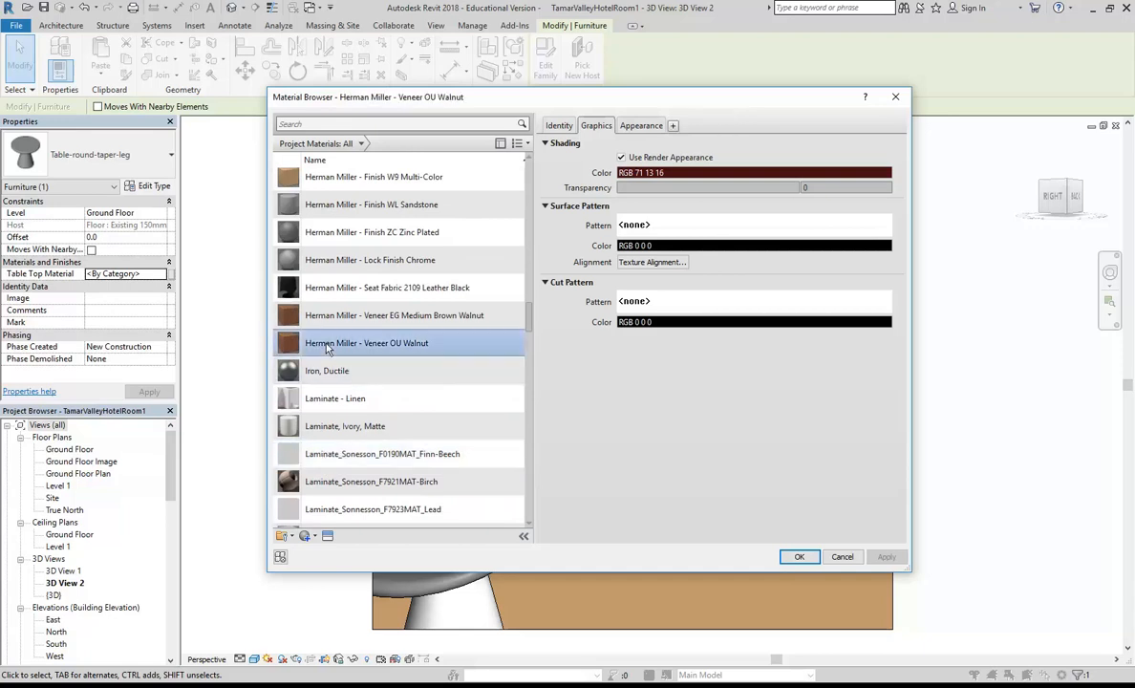
pyautogui.click(327, 346)
pyautogui.click(795, 556)
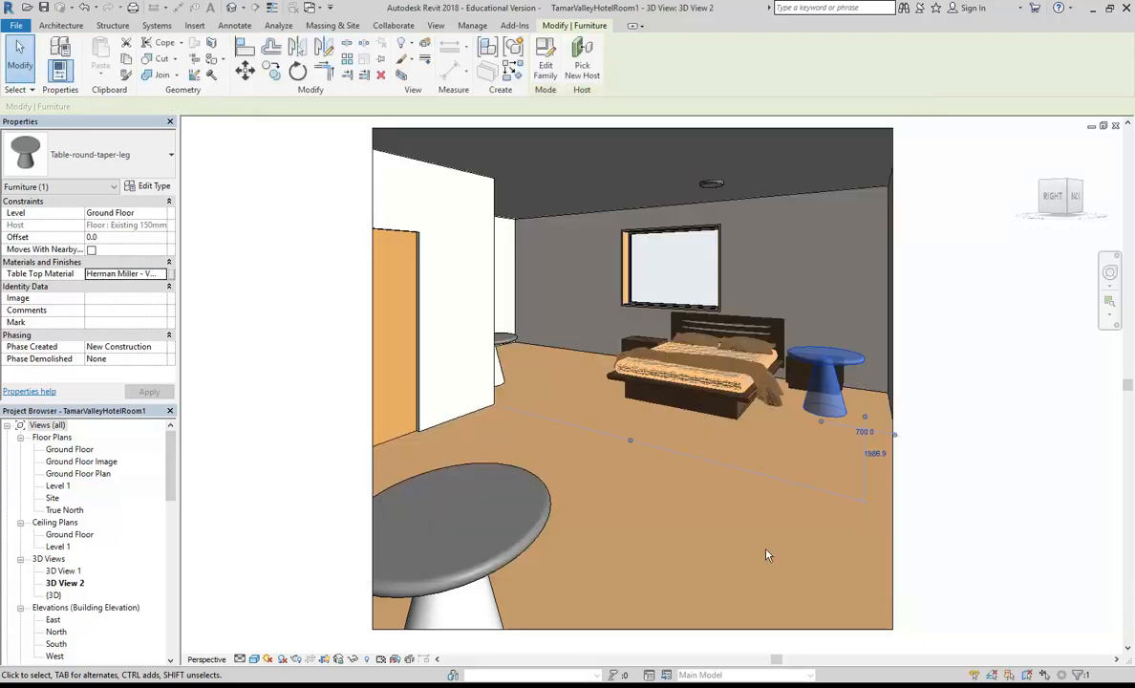
pyautogui.press('Escape')
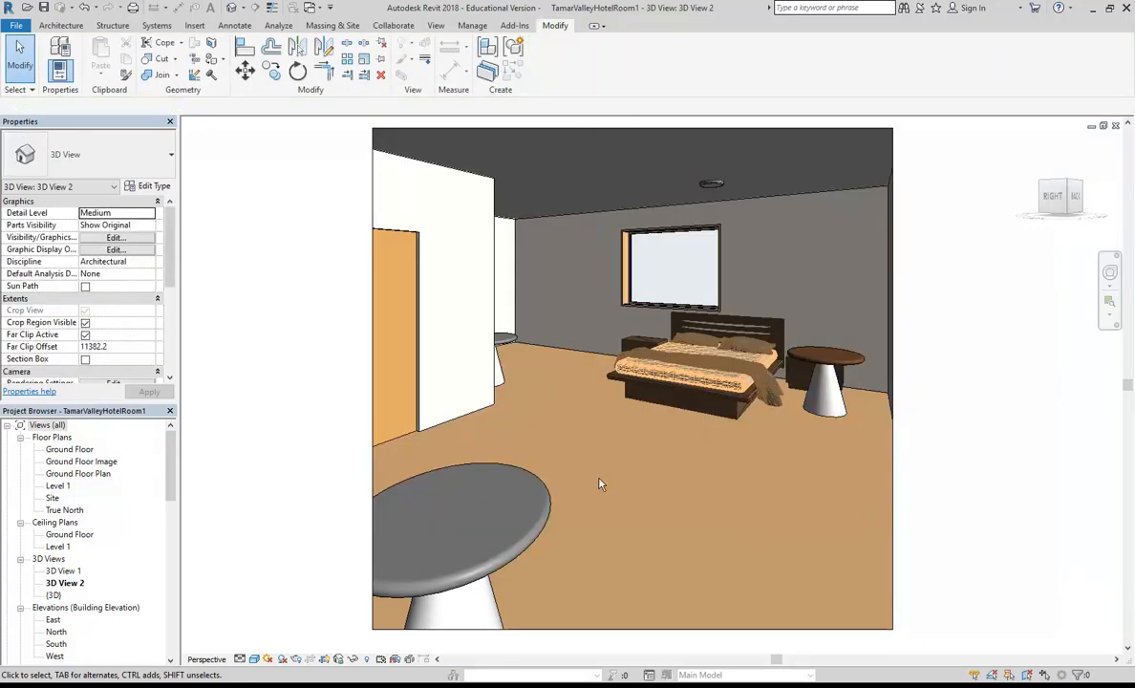
# Step: Set the Table Top Material of the round table in the foreground to Laminate - Linen
pyautogui.click(492, 581)
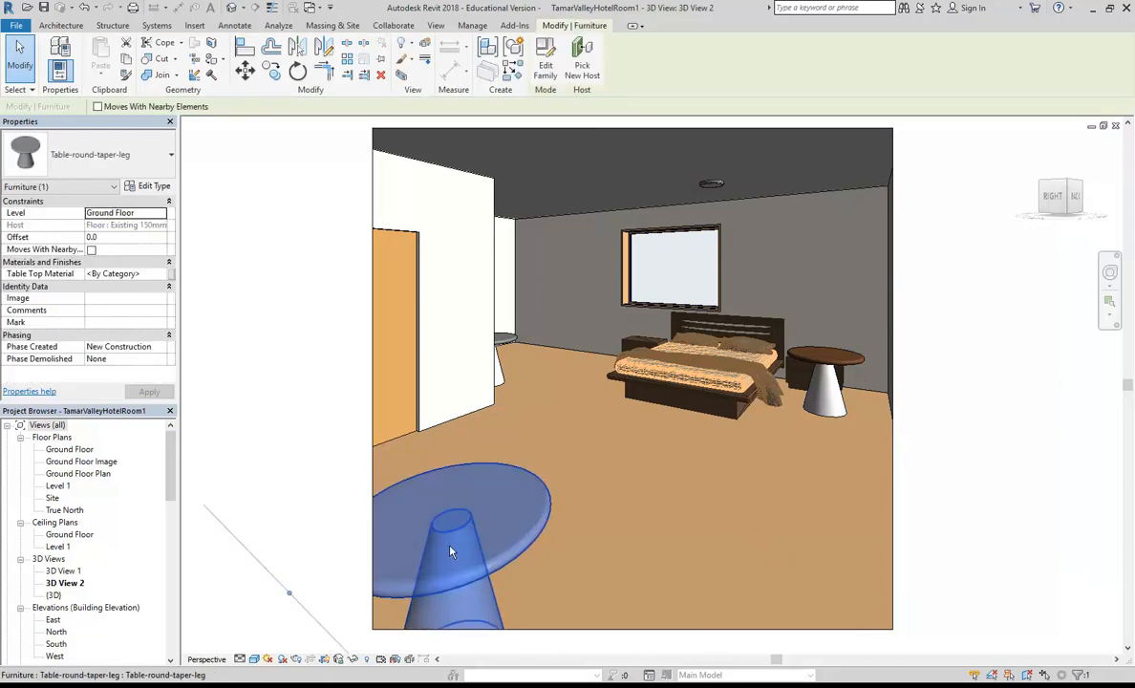
pyautogui.click(162, 275)
pyautogui.click(165, 275)
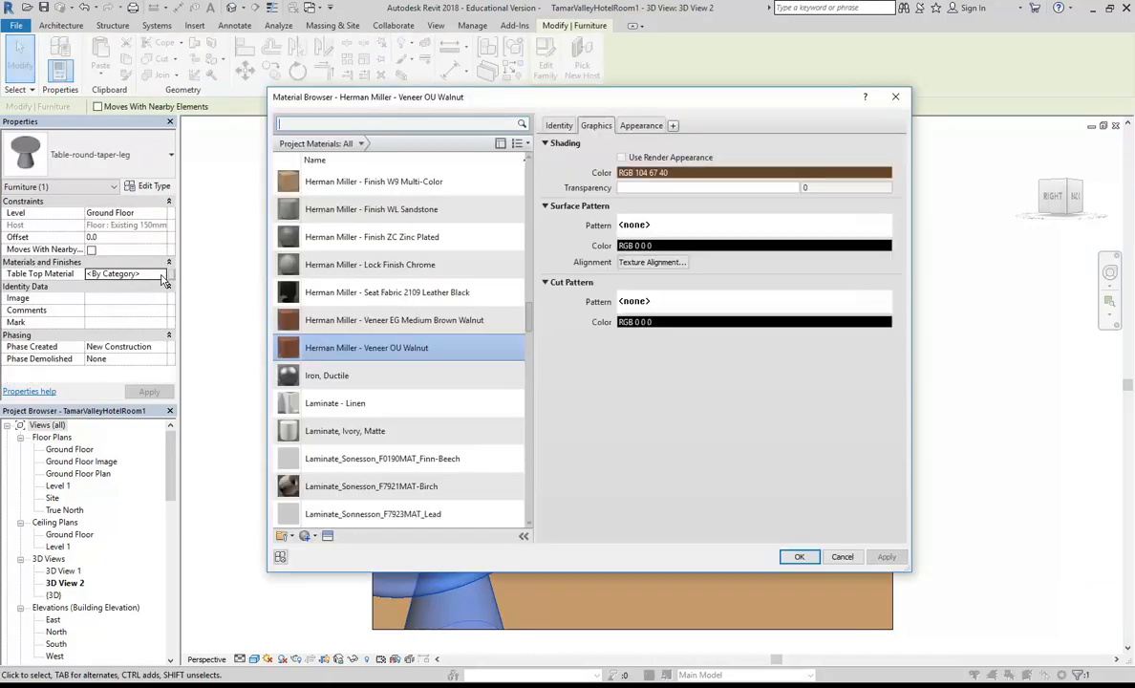
pyautogui.click(335, 402)
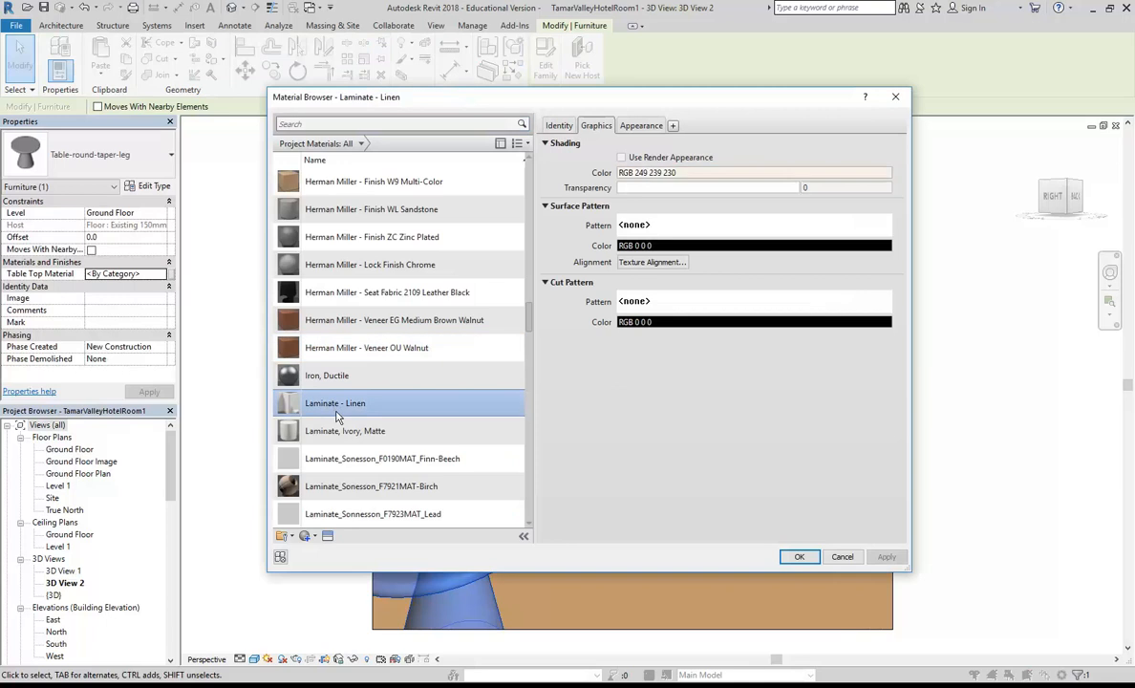
pyautogui.click(799, 558)
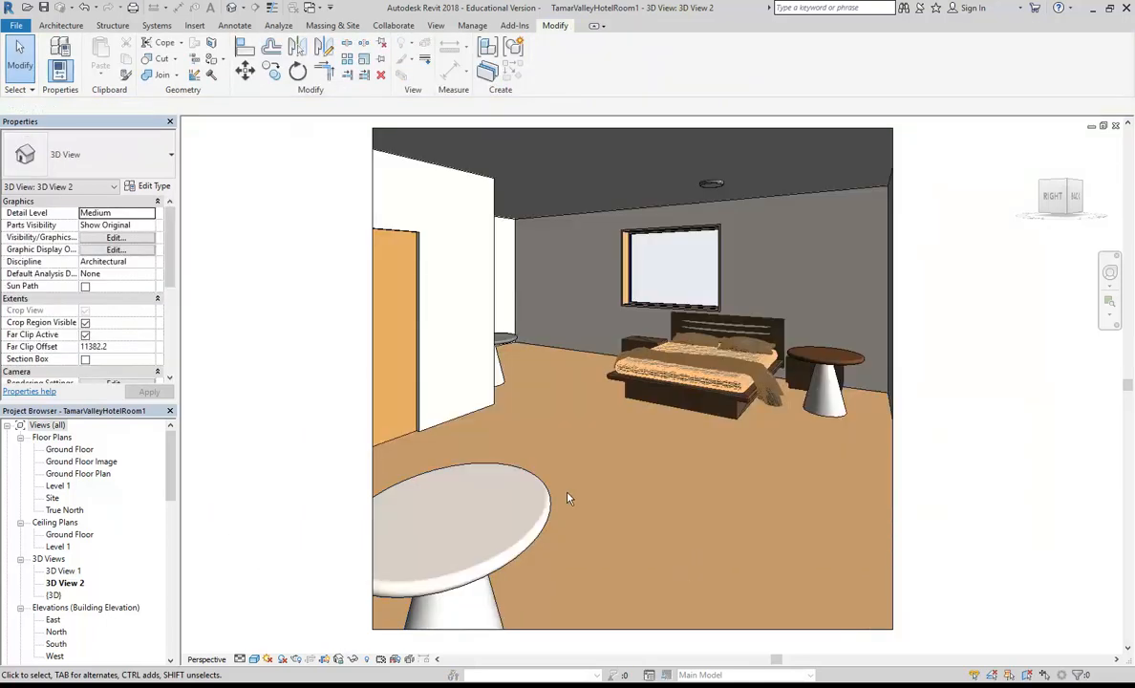
# Step: Set the Table Top Material of the round table partly hidden behind the white wall to Parking Stripe
pyautogui.click(466, 360)
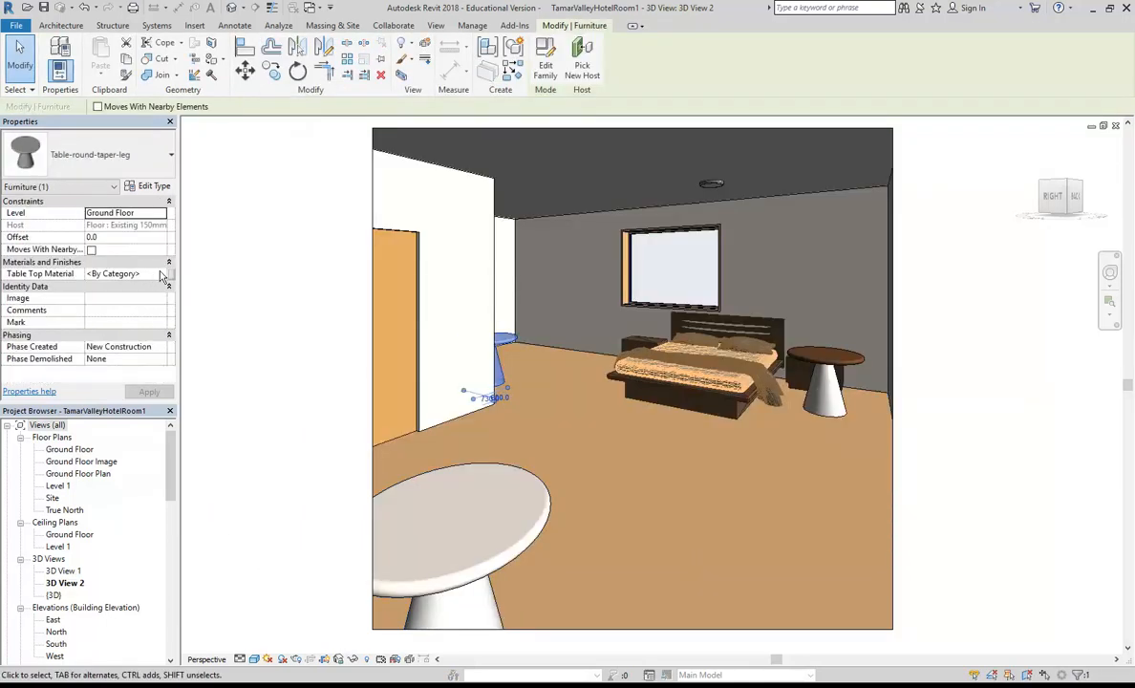
pyautogui.click(164, 275)
pyautogui.click(164, 275)
pyautogui.scroll(-10, 382, 258)
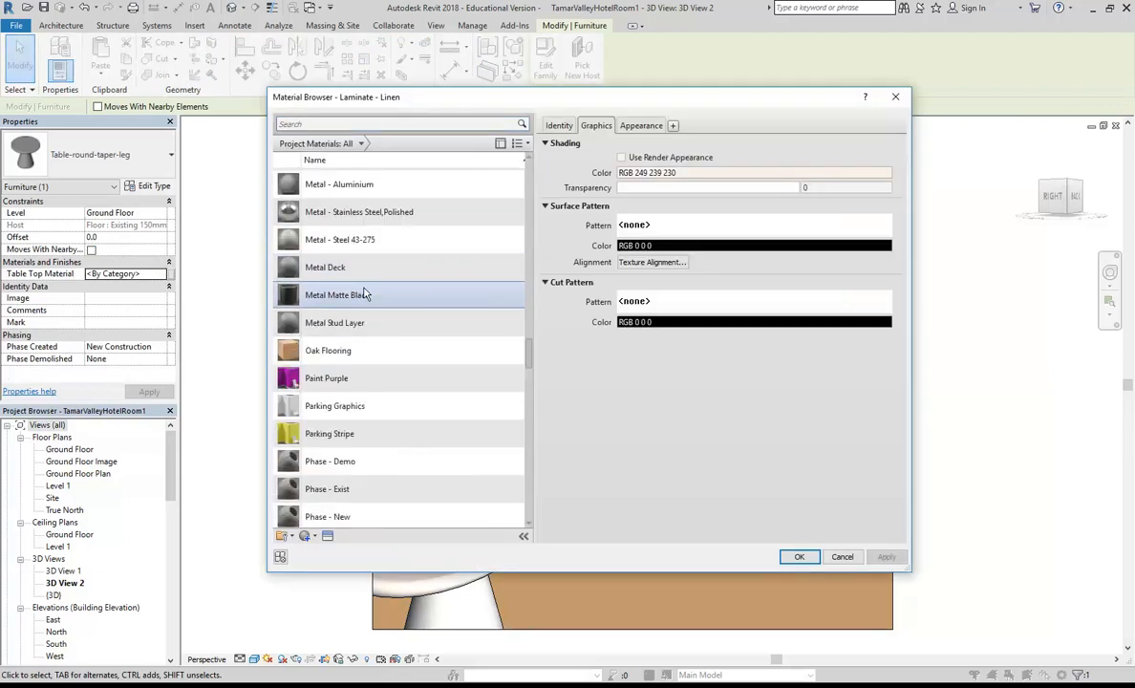
pyautogui.scroll(1, 363, 296)
pyautogui.click(329, 279)
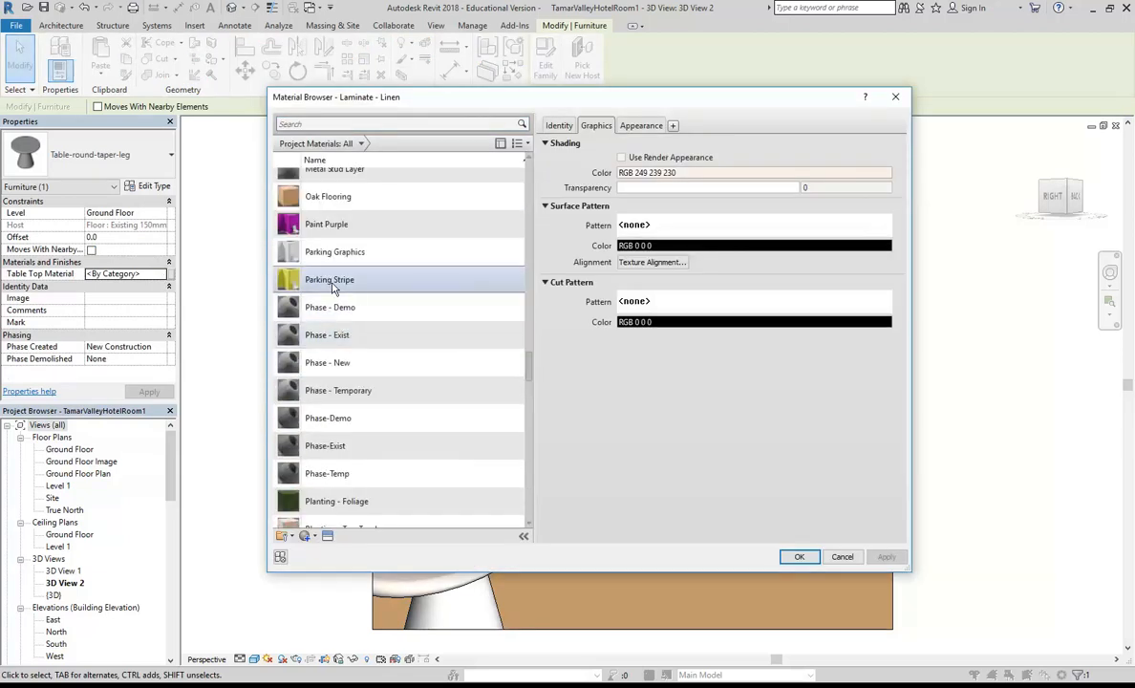
pyautogui.click(800, 557)
pyautogui.press('Escape')
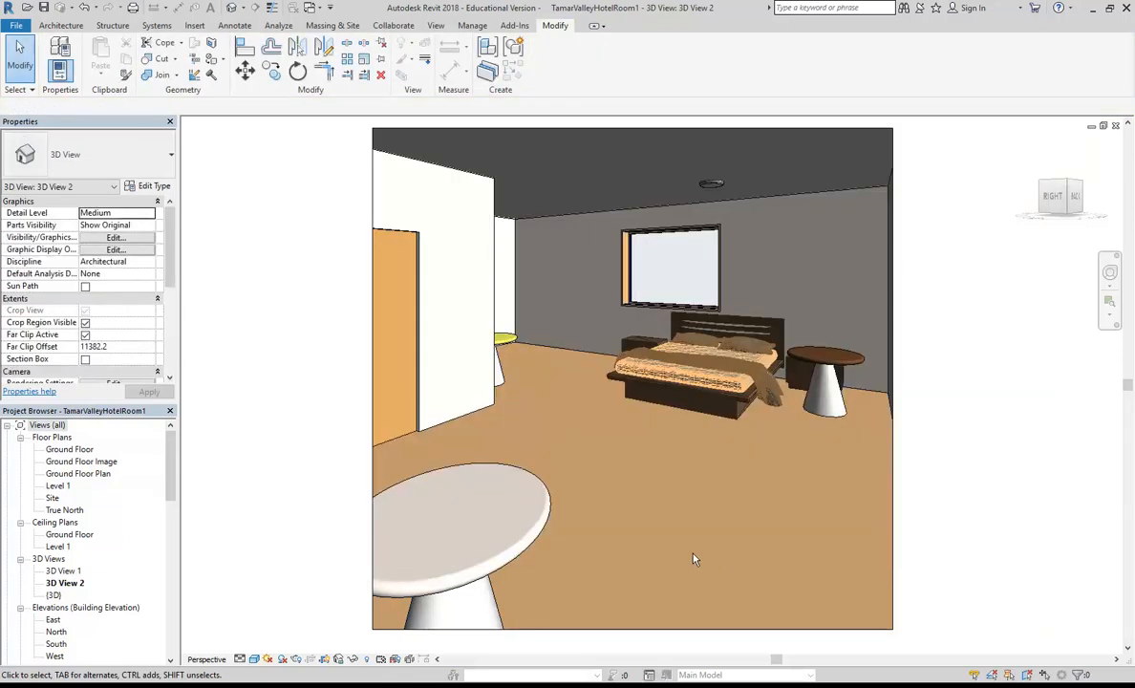
# Step: Reopen the round table family for editing and change its Table Top Material parameter to a type parameter
pyautogui.click(475, 346)
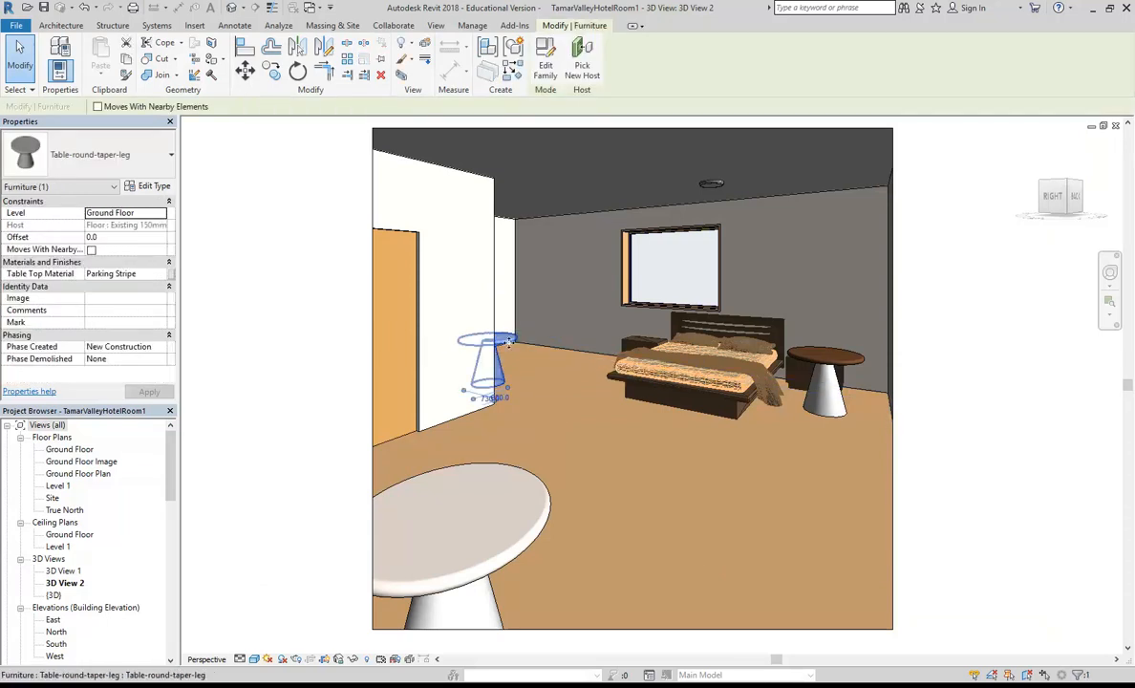
pyautogui.click(546, 80)
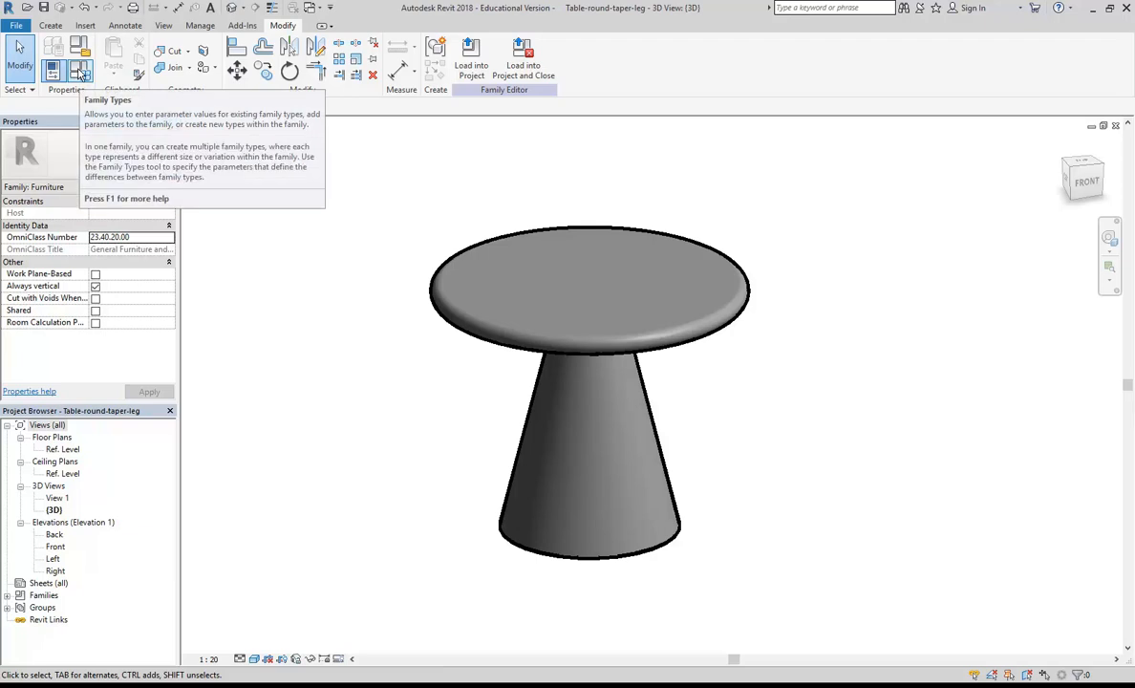
pyautogui.click(80, 72)
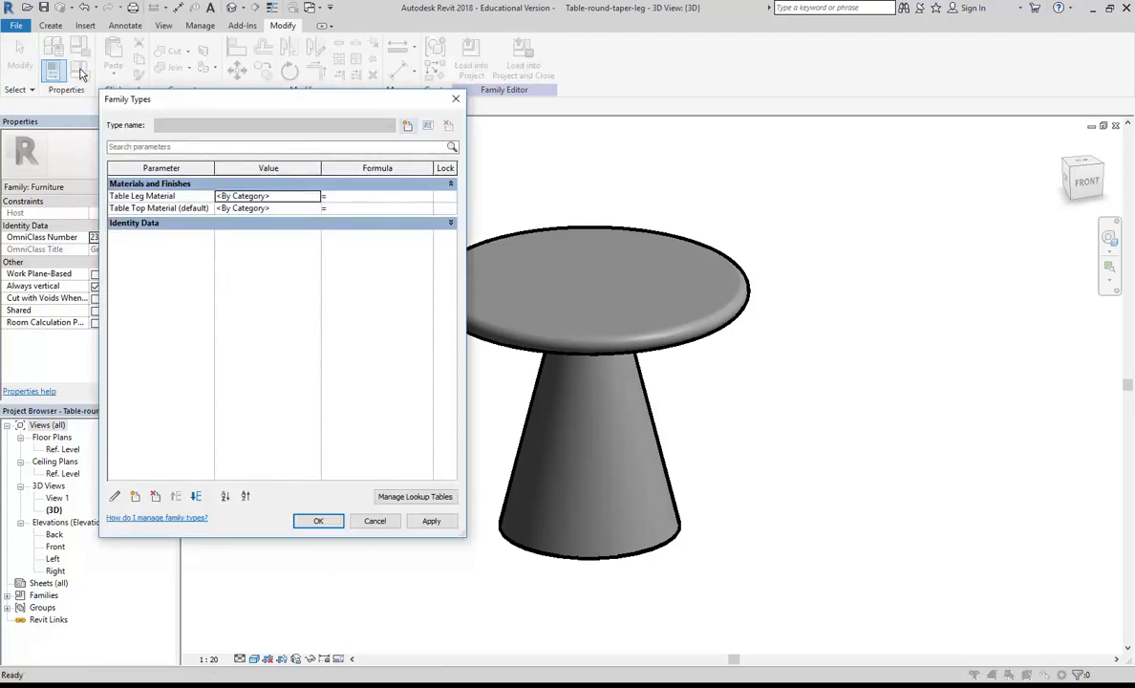
pyautogui.click(140, 208)
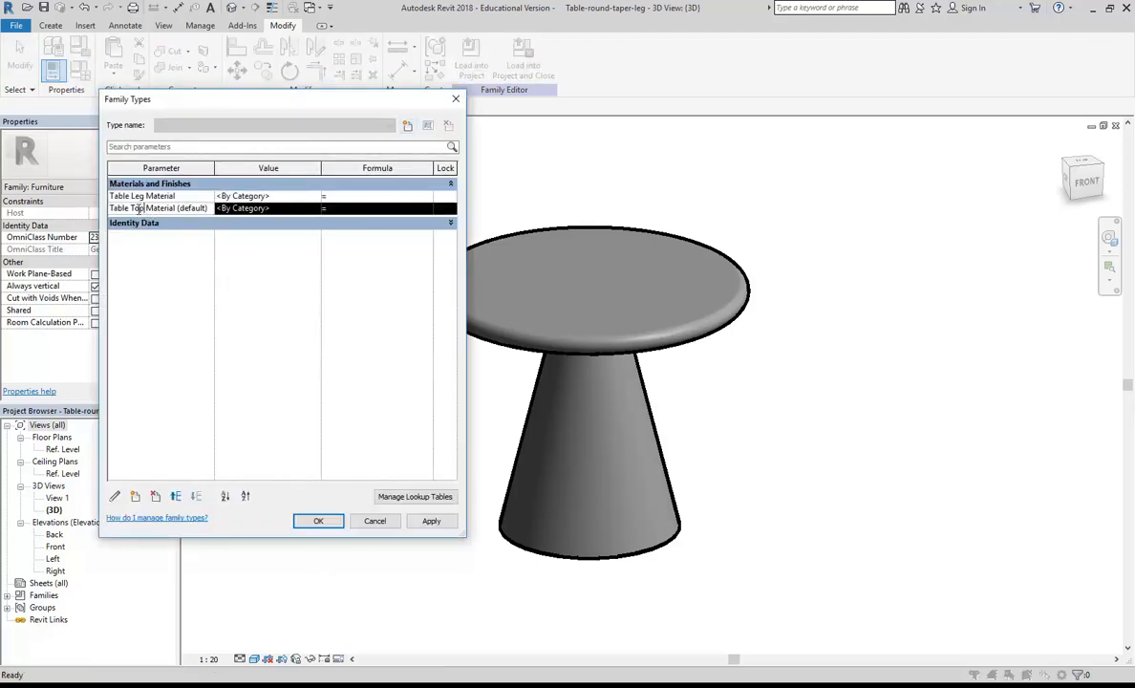
pyautogui.click(115, 498)
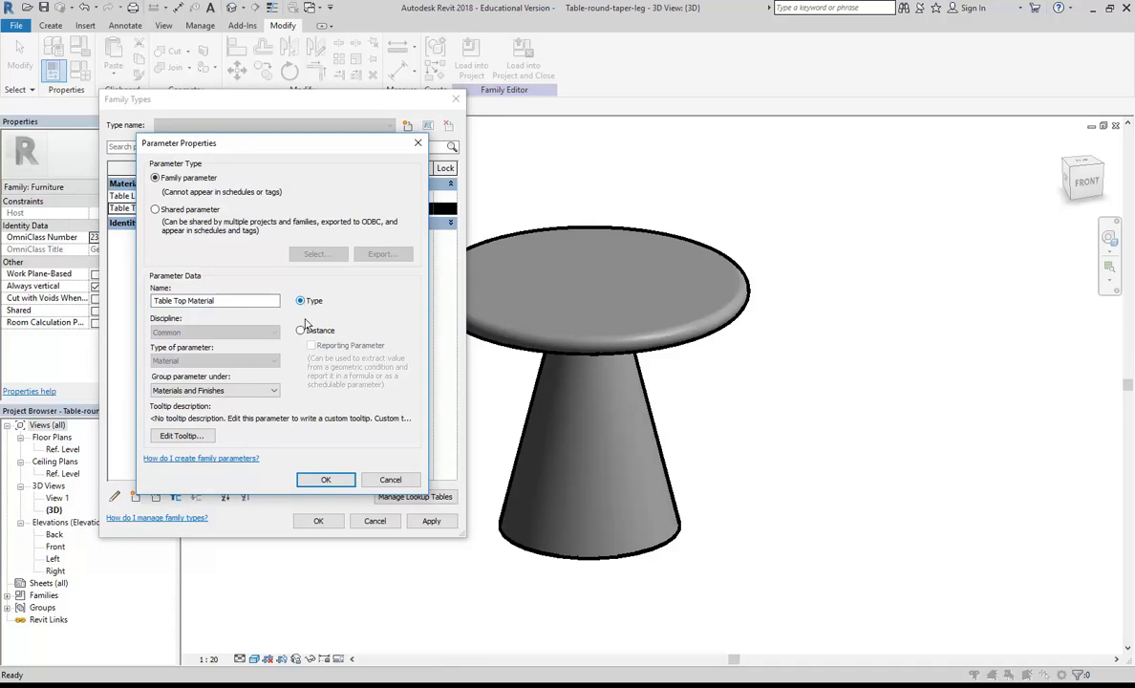
# Step: Confirm Table Top Material as a type parameter and load the table family into the hotel room project, overwriting the existing version
pyautogui.click(326, 480)
pyautogui.click(318, 520)
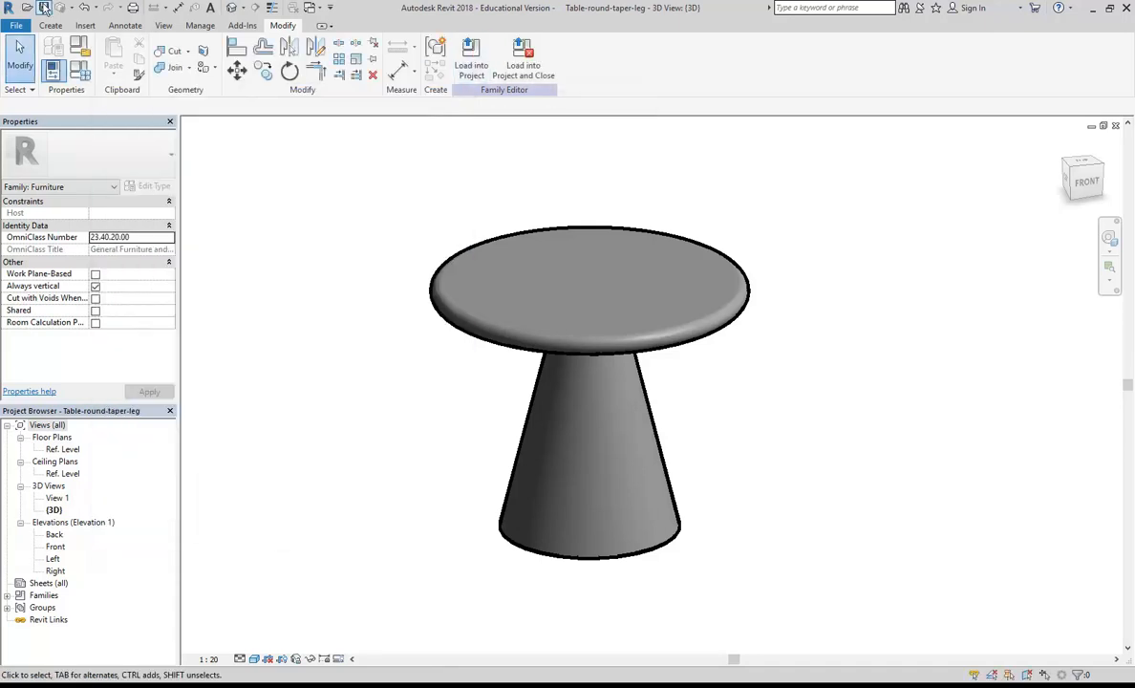
pyautogui.click(471, 59)
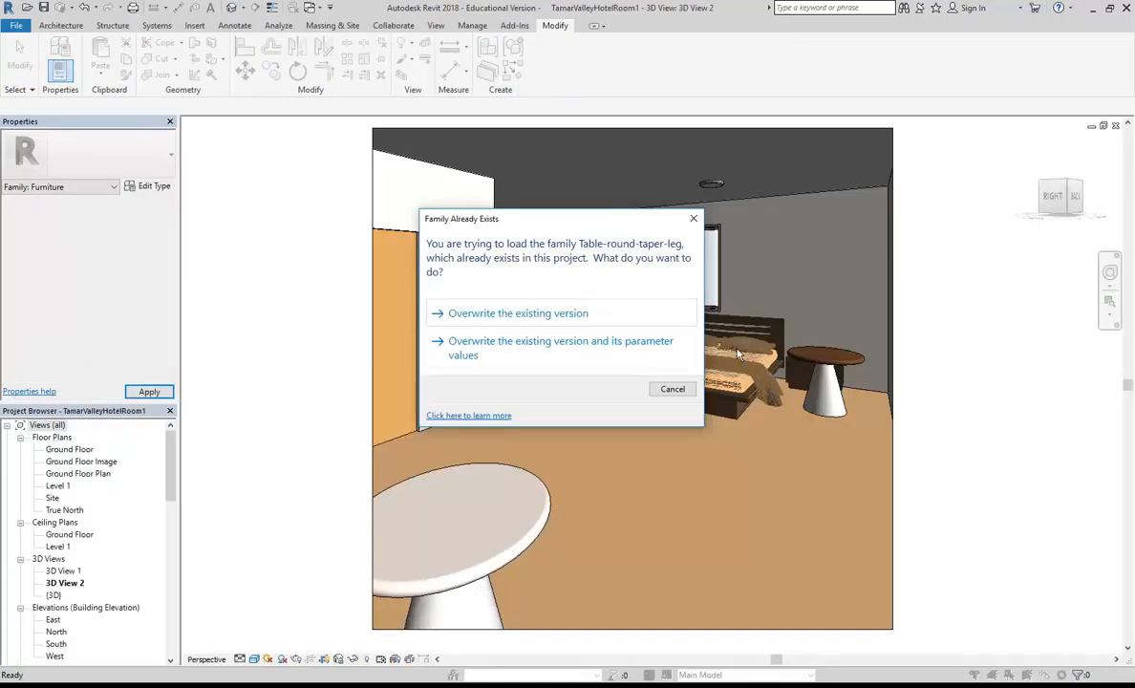
pyautogui.click(533, 312)
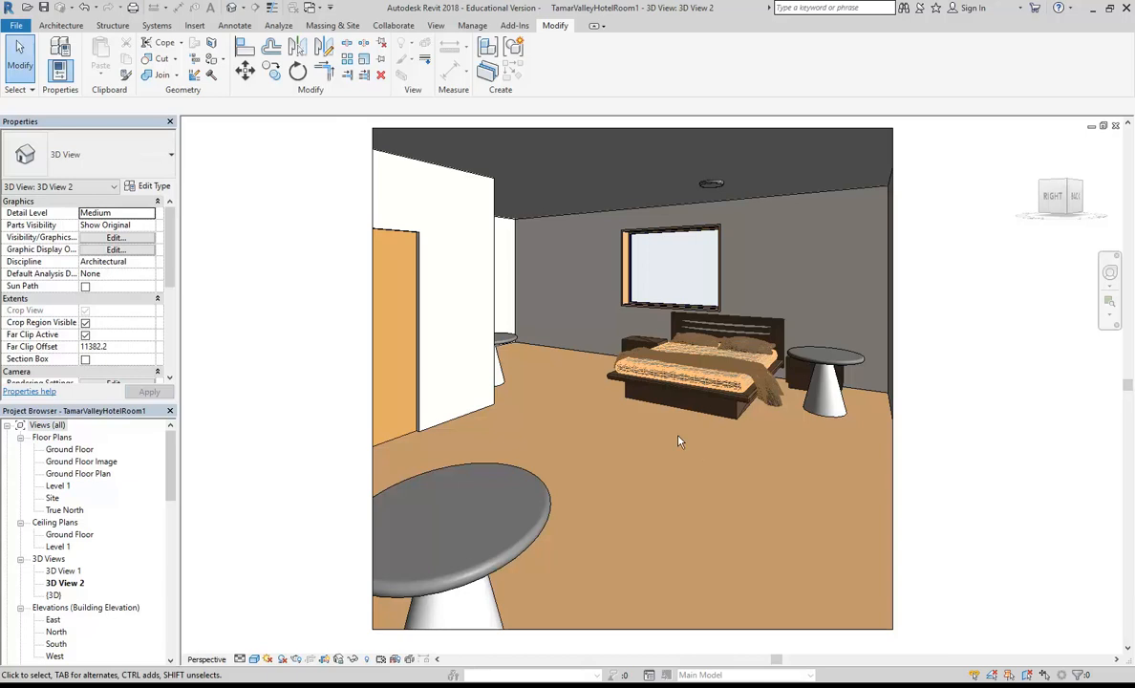
# Step: Open the round table beside the bed for family editing and review its family type parameters without changing them
pyautogui.click(826, 399)
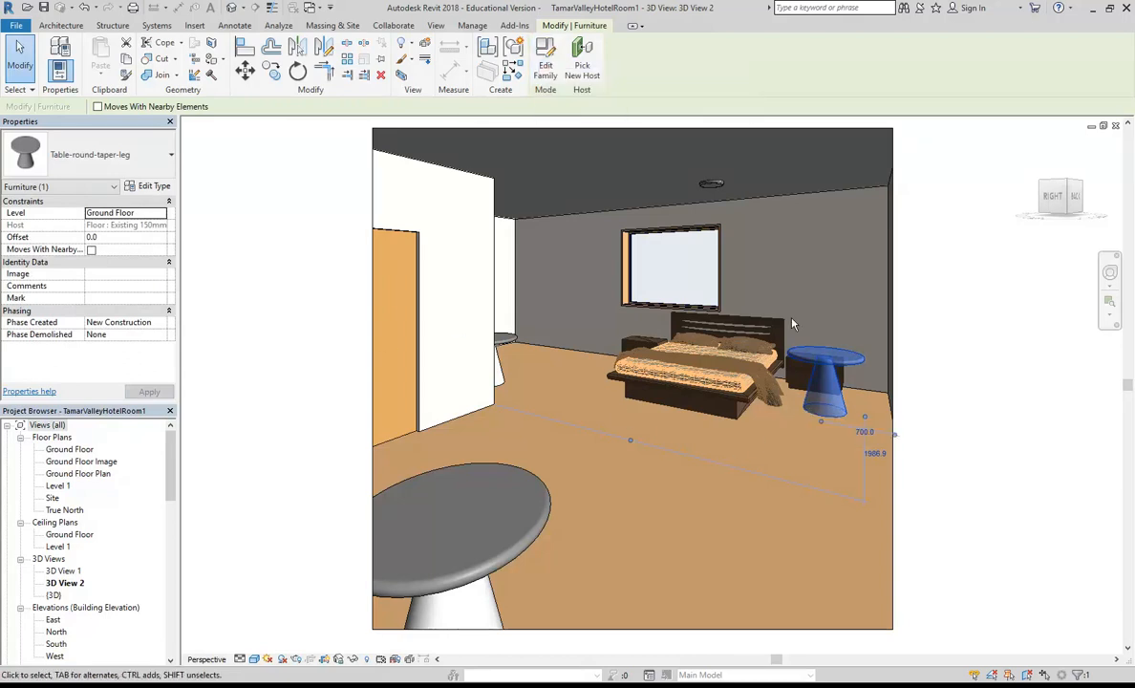
pyautogui.click(542, 63)
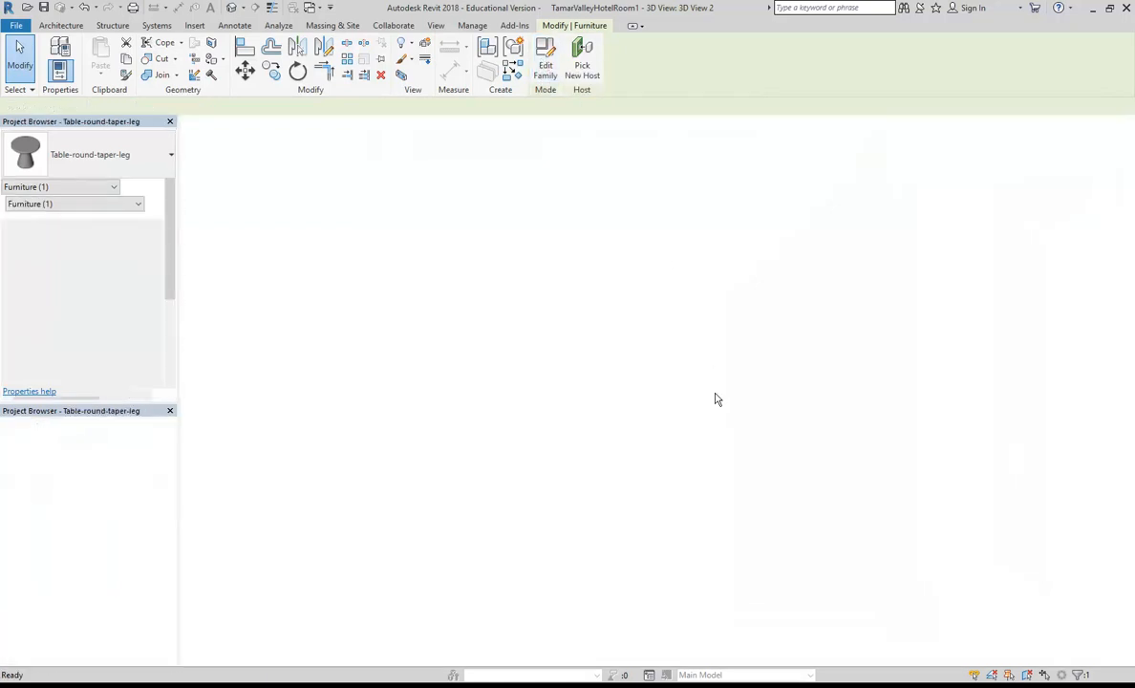
pyautogui.moveTo(792, 445); pyautogui.dragTo(750, 407, button='middle')
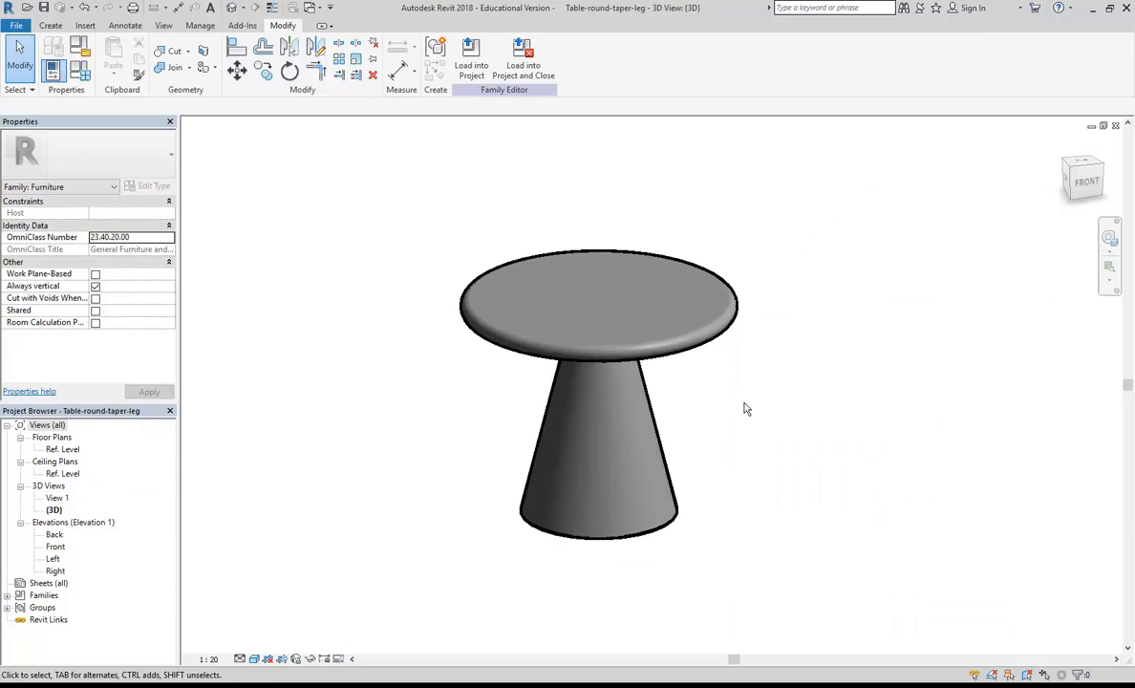
pyautogui.moveTo(431, 379); pyautogui.dragTo(480, 391, button='middle')
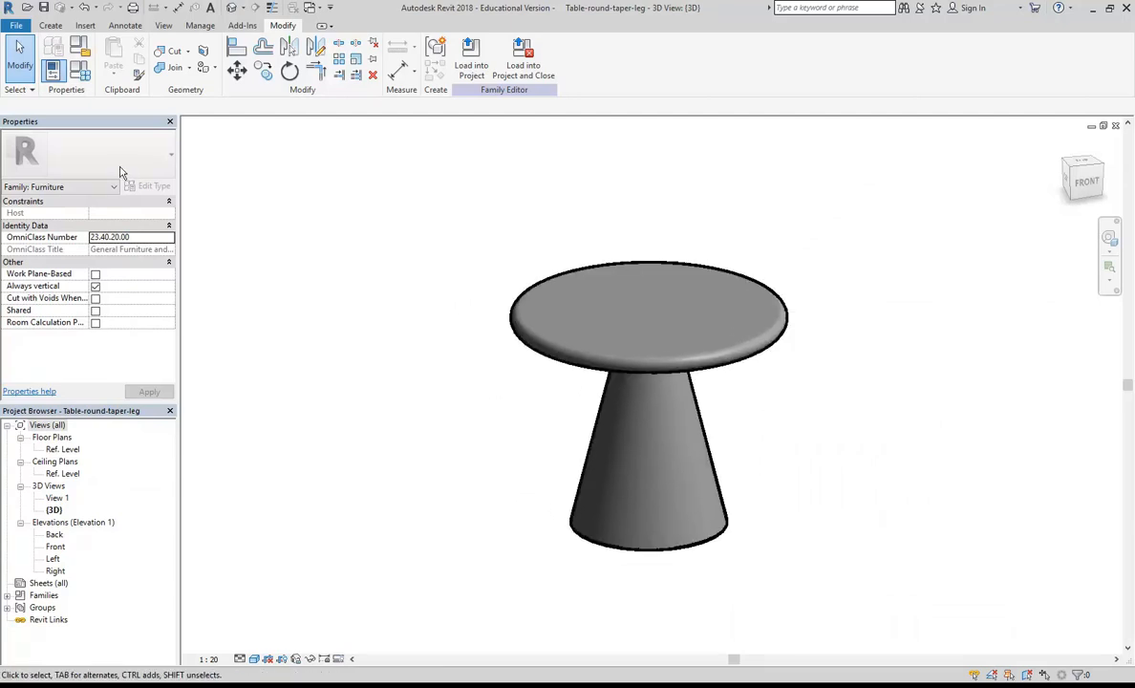
pyautogui.click(81, 71)
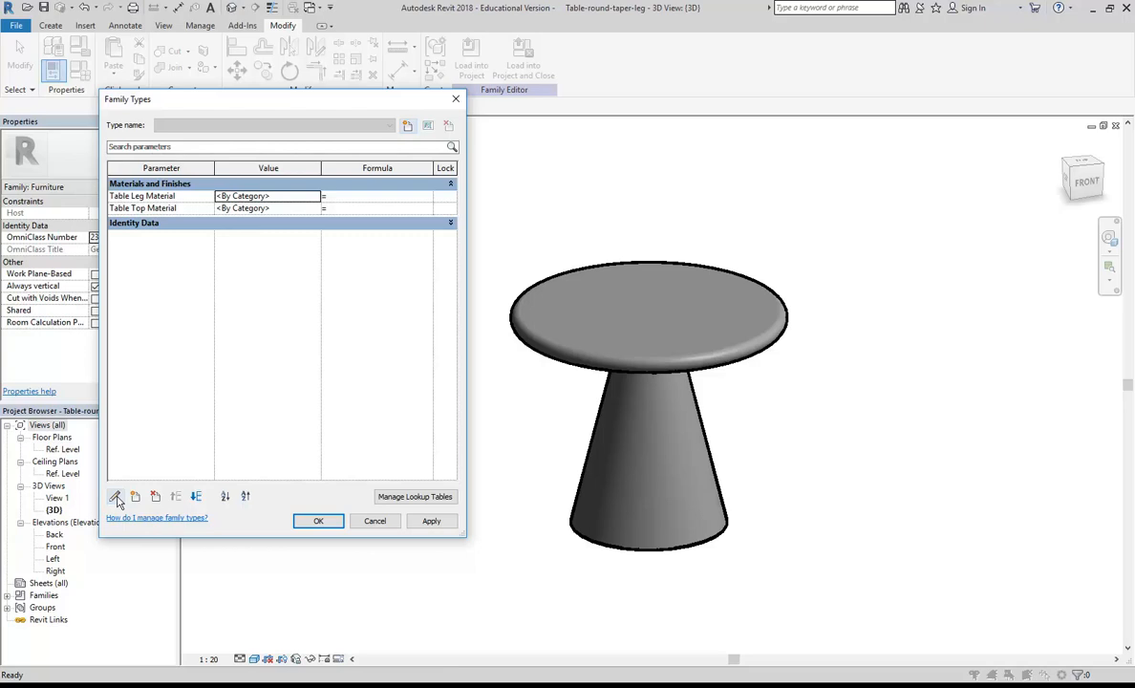
pyautogui.click(375, 521)
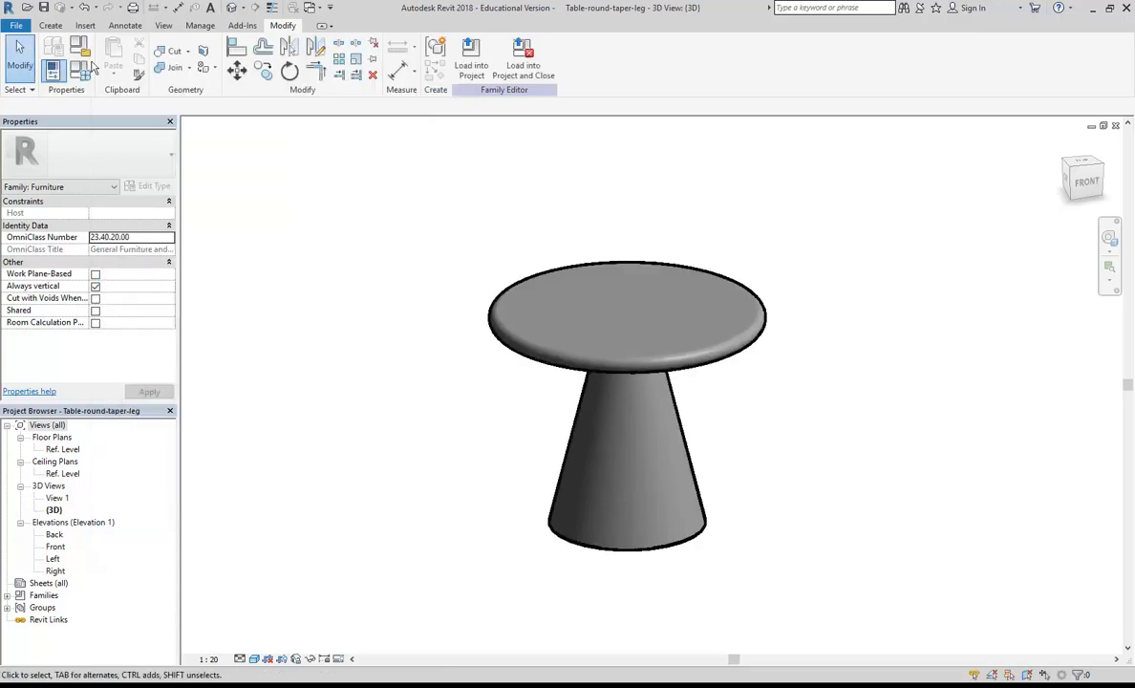
# Step: Save a copy of the family in the Tables folder as Table-rectangular-taper-leg.rfa
pyautogui.click(16, 25)
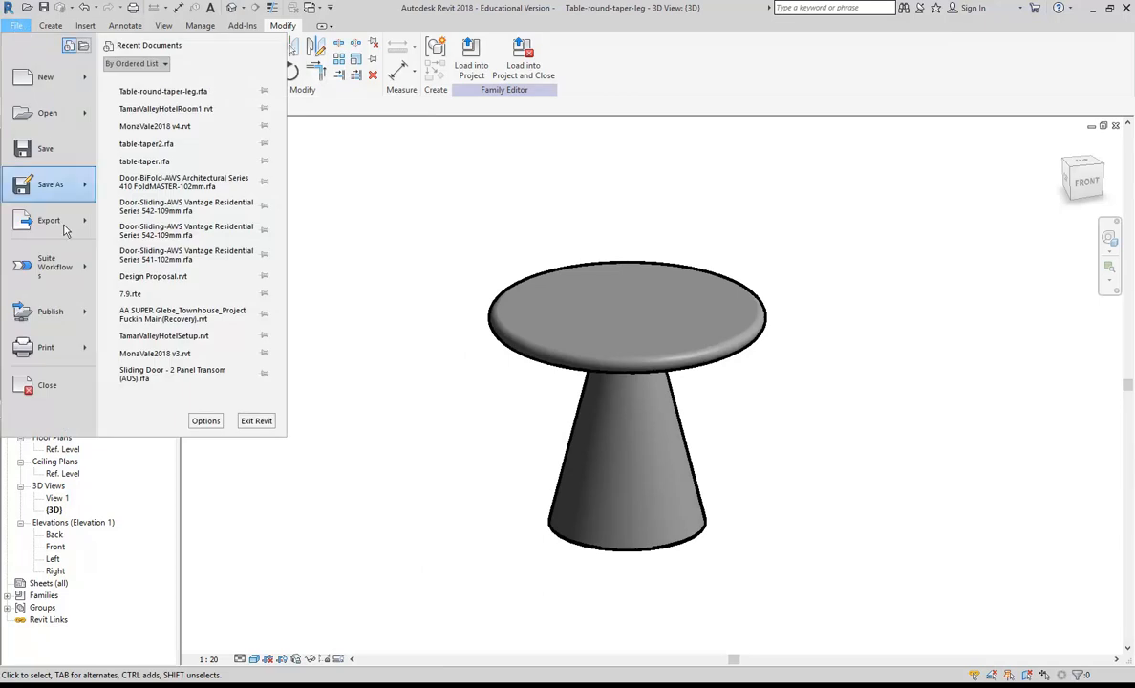
pyautogui.moveTo(59, 183)
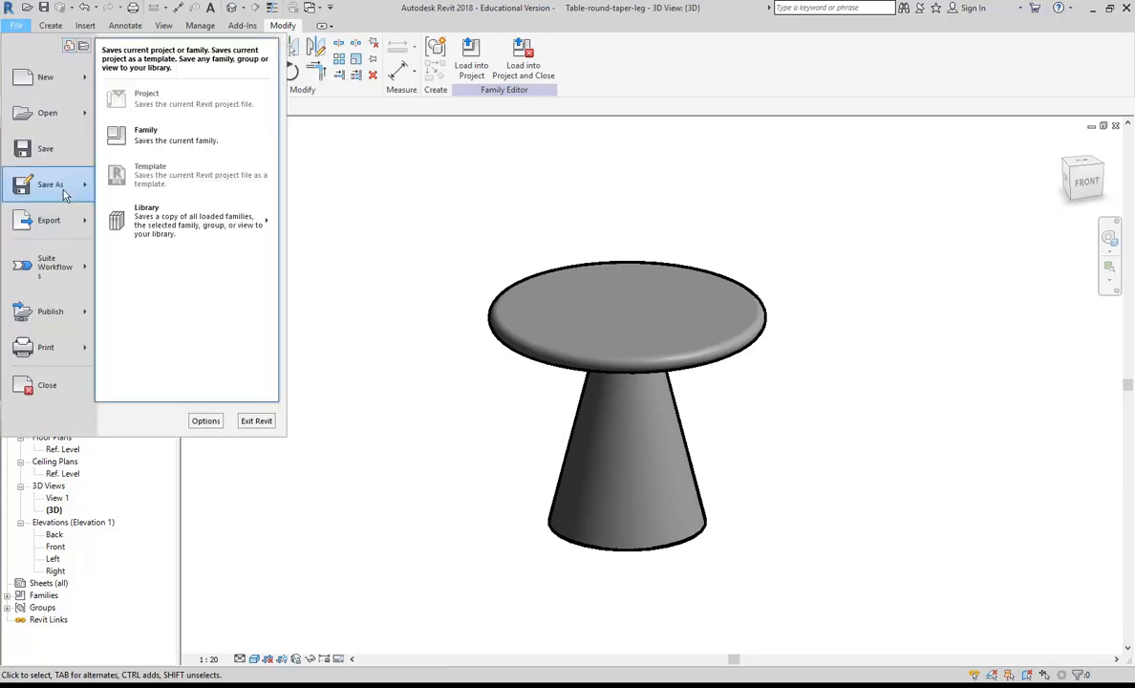
pyautogui.click(176, 131)
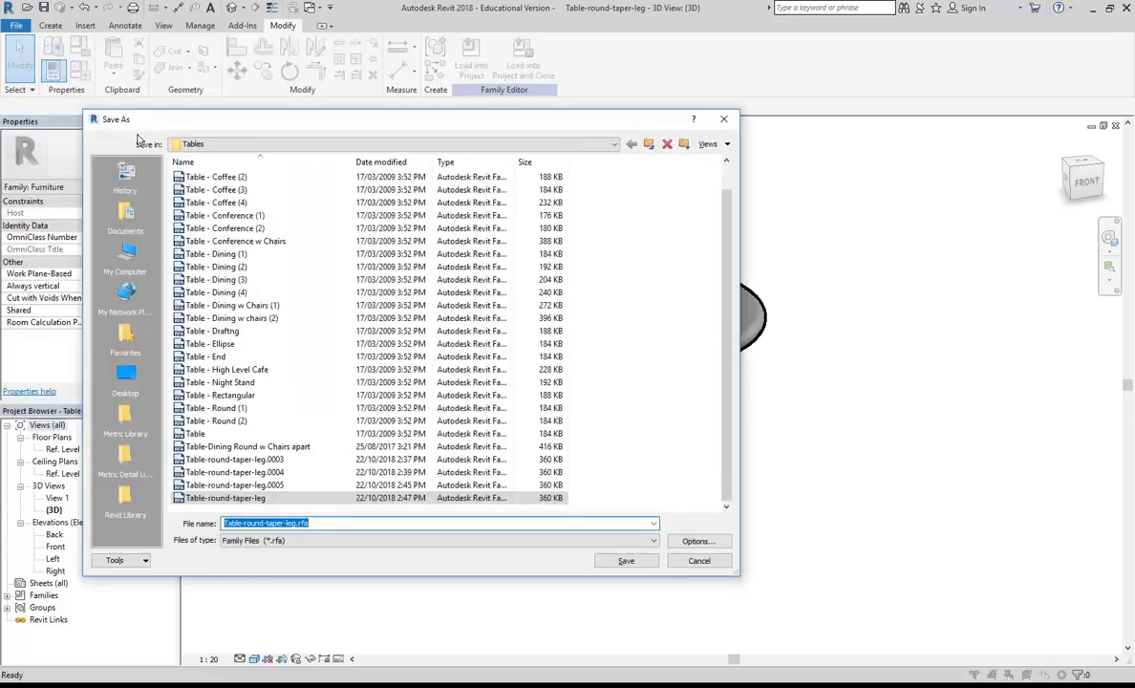
pyautogui.doubleClick(249, 523)
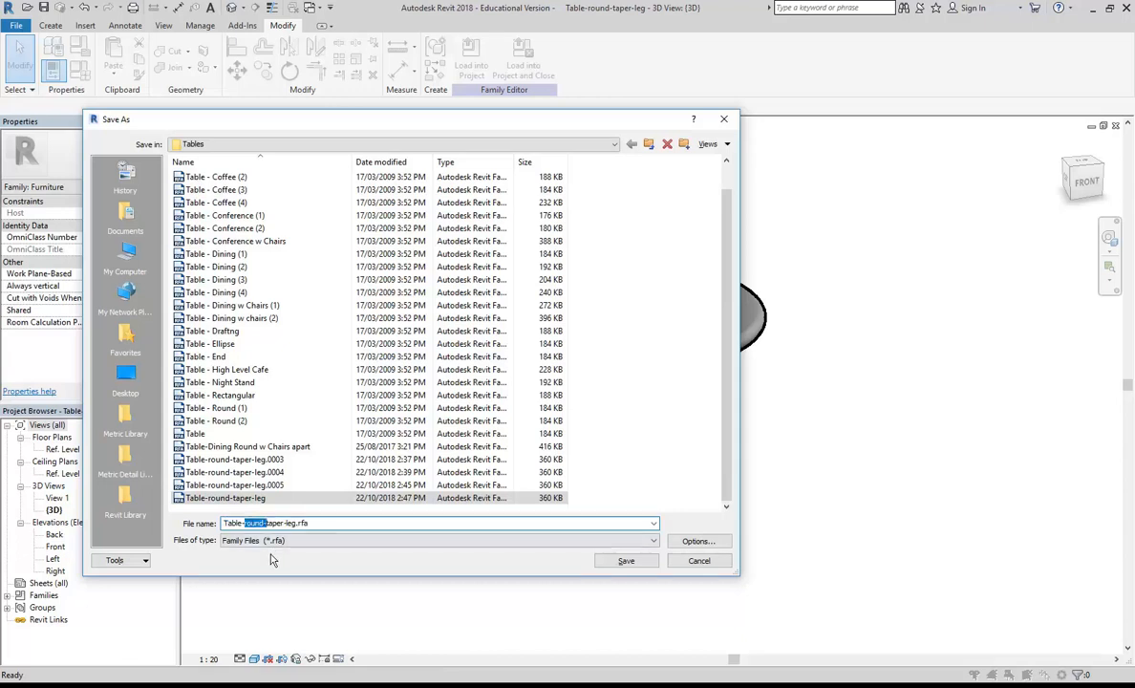
pyautogui.press('Delete')
pyautogui.write('recangular-')
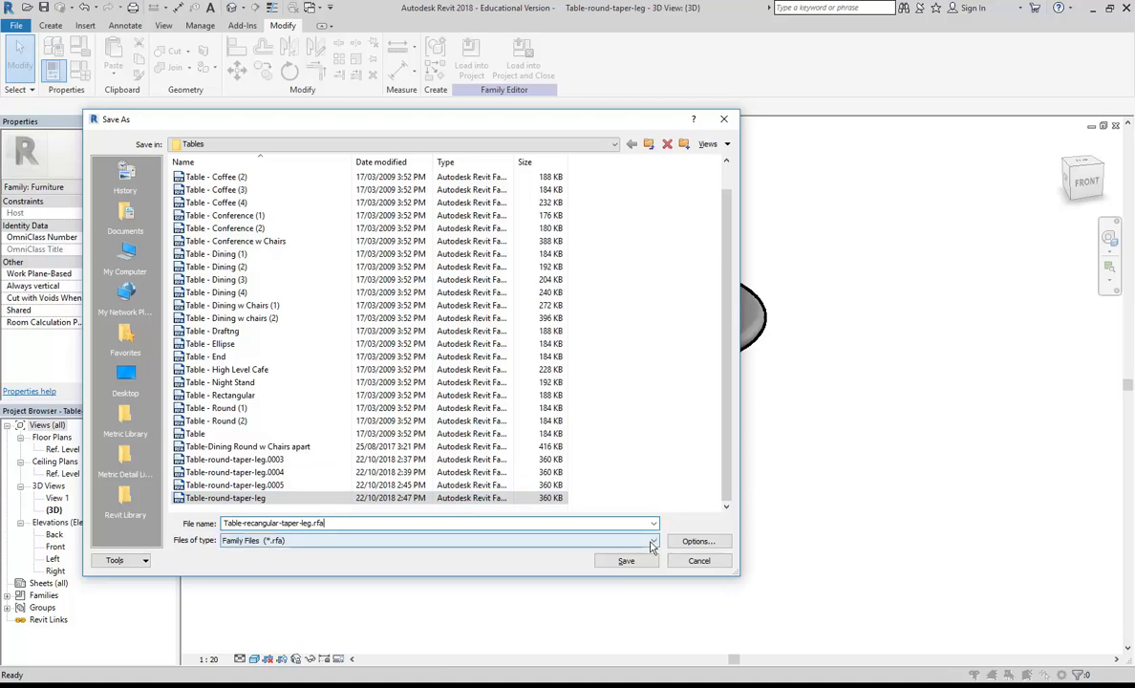
pyautogui.click(254, 522)
pyautogui.write('t')
pyautogui.click(352, 523)
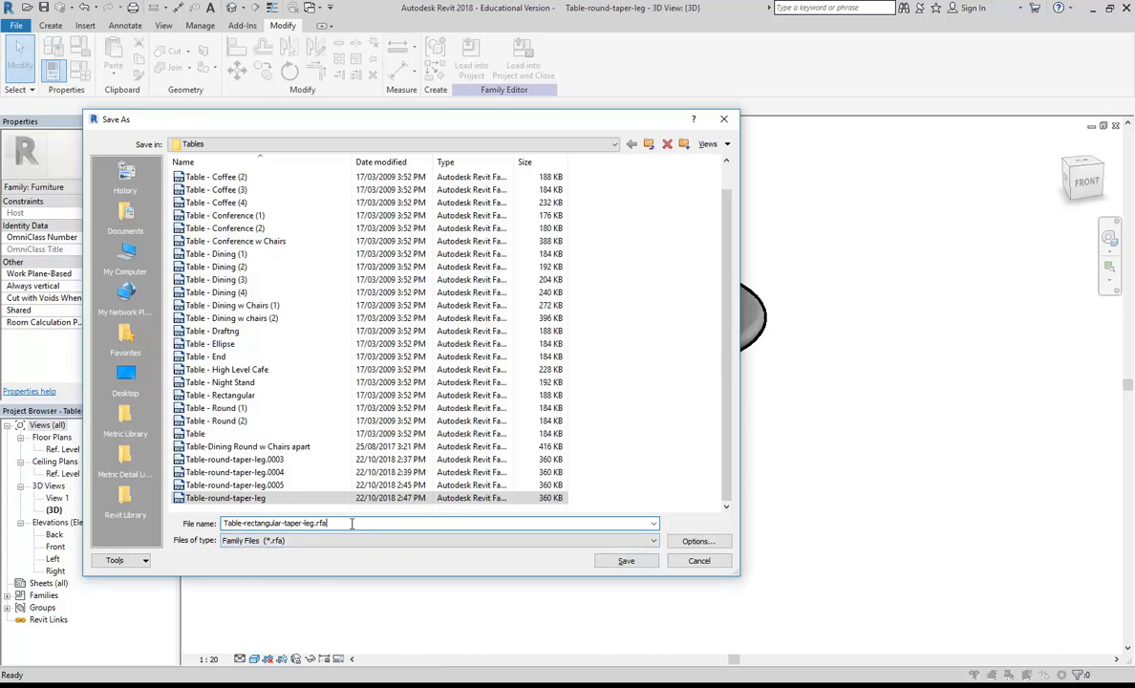
pyautogui.click(629, 561)
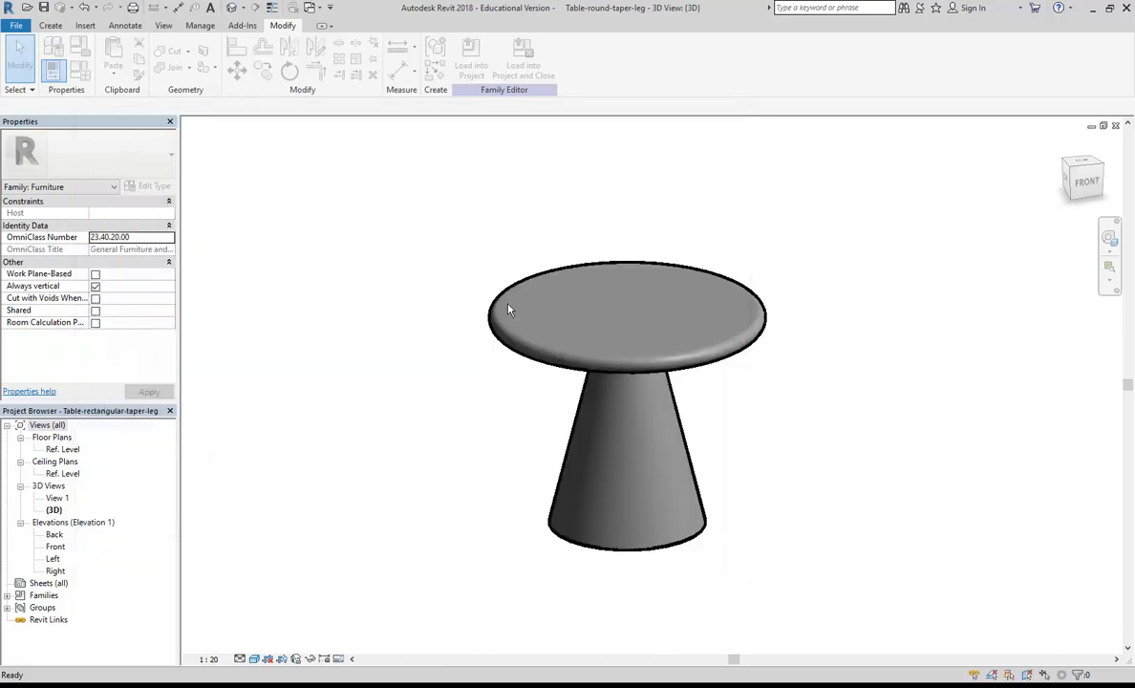
# Step: In the Ref. Level floor plan, edit the table leg blend's base boundary and delete its circle
pyautogui.click(586, 550)
pyautogui.doubleClick(65, 449)
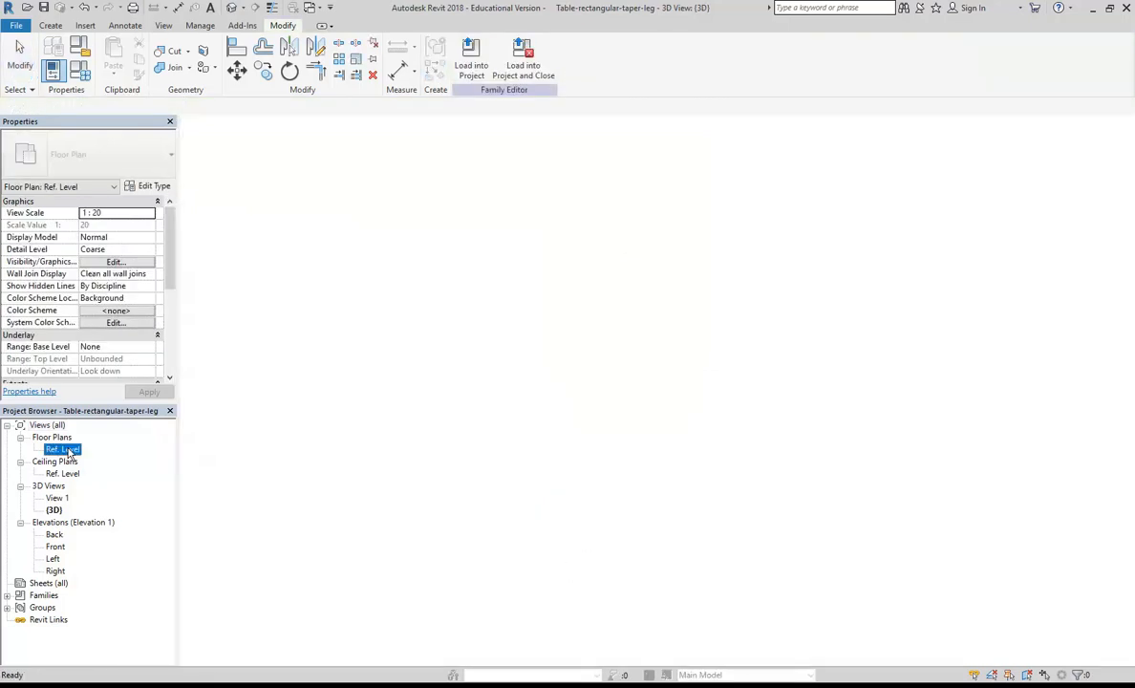
pyautogui.scroll(1, 611, 443)
pyautogui.moveTo(611, 443); pyautogui.dragTo(522, 453, button='middle')
pyautogui.scroll(2, 520, 451)
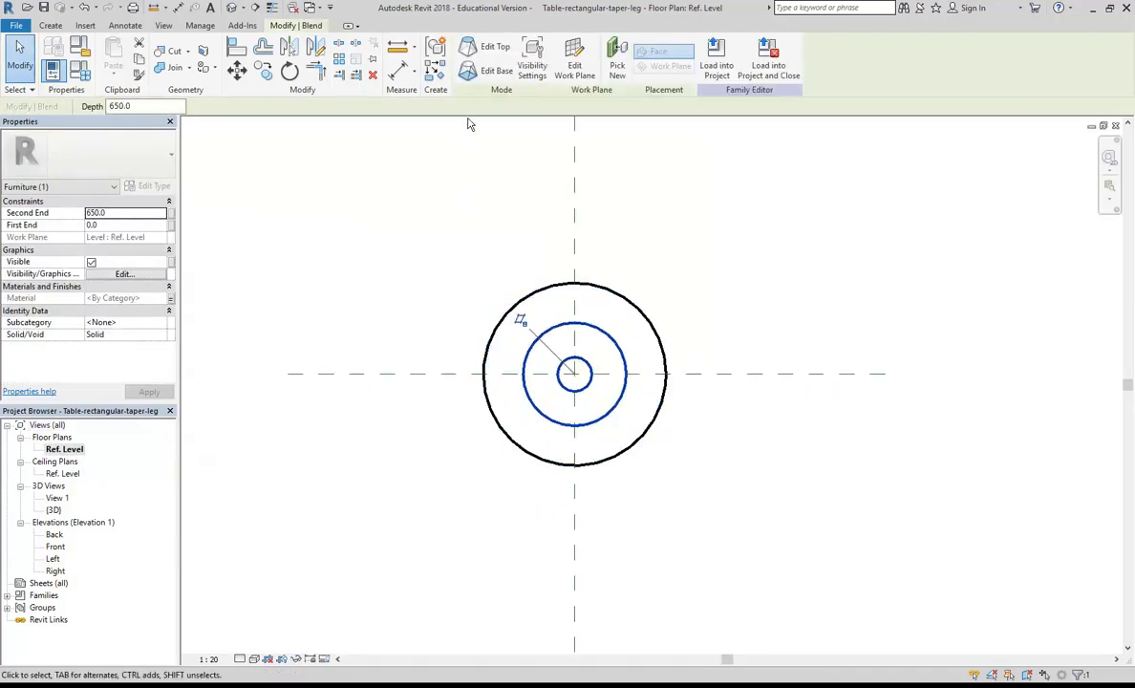
pyautogui.click(486, 76)
pyautogui.scroll(2, 527, 299)
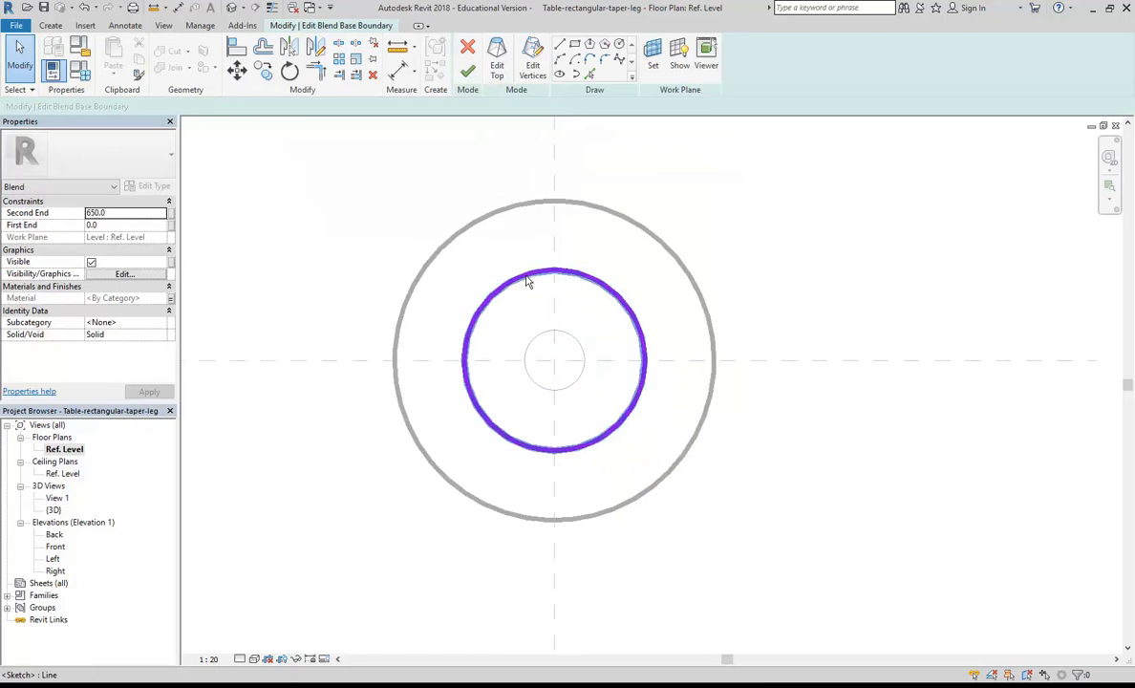
pyautogui.click(514, 288)
pyautogui.press('Delete')
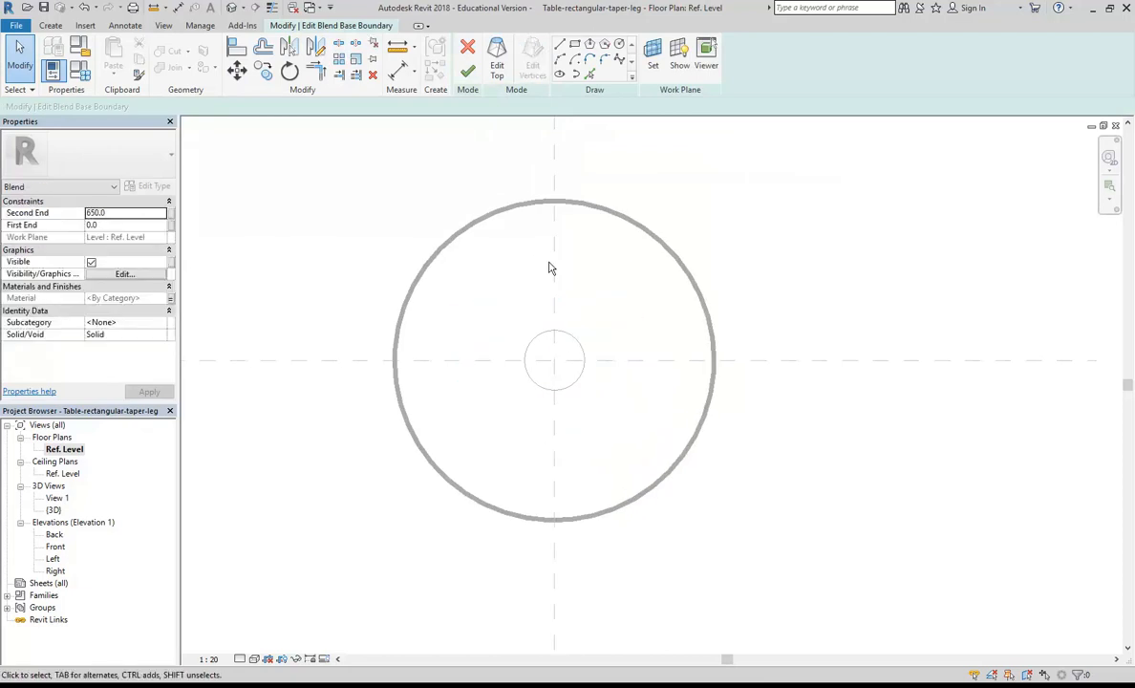
# Step: Draw a rectangular base boundary around the centre, its right and lower edges about 216 mm and 126 mm from the reference planes
pyautogui.click(574, 44)
pyautogui.click(476, 310)
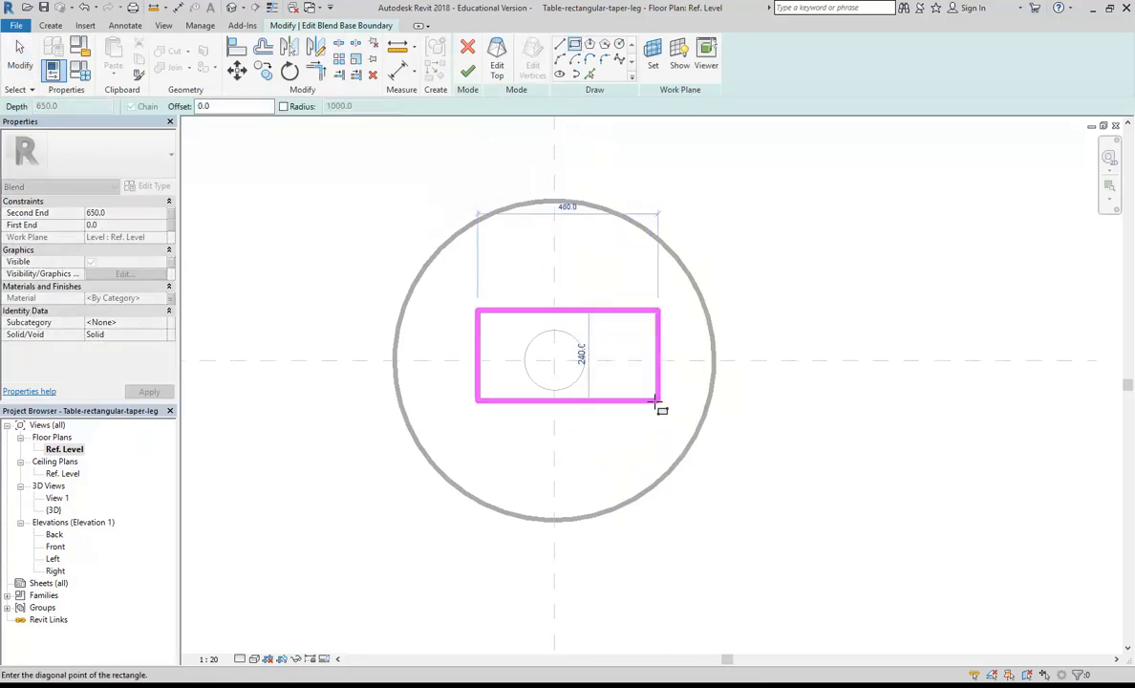
pyautogui.click(636, 409)
pyautogui.scroll(1, 638, 387)
pyautogui.press('Escape')
pyautogui.press('Escape')
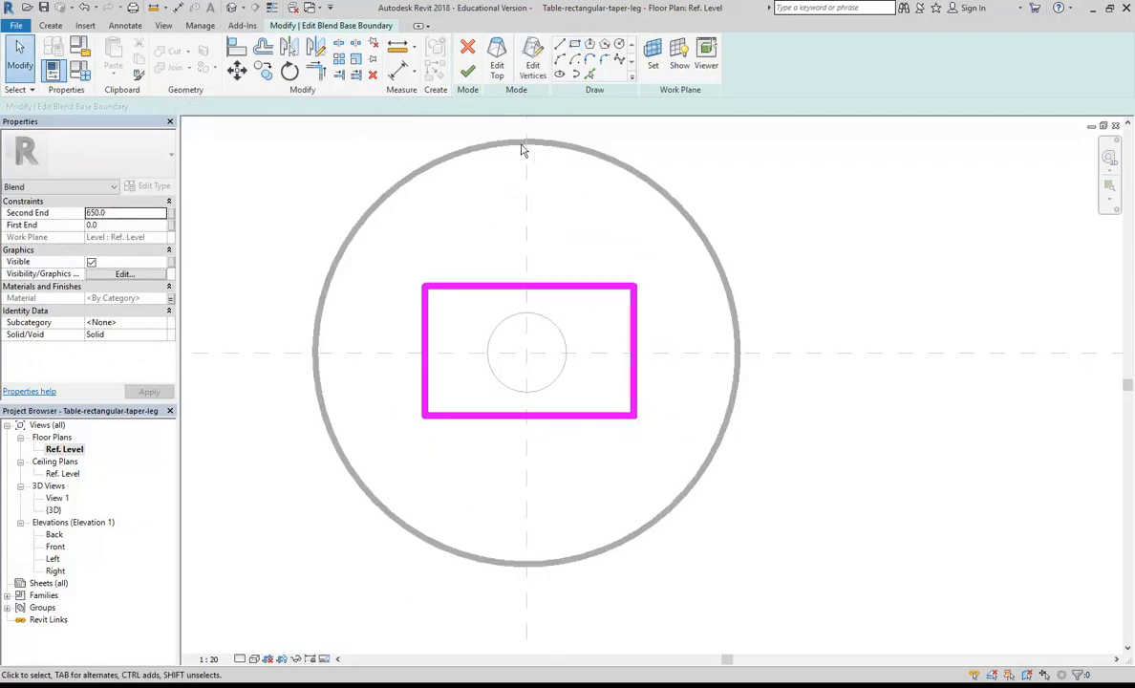
# Step: Replace the circle in the blend's top boundary with a smaller rectangle inside the base outline, and finish the blend
pyautogui.click(498, 71)
pyautogui.click(563, 349)
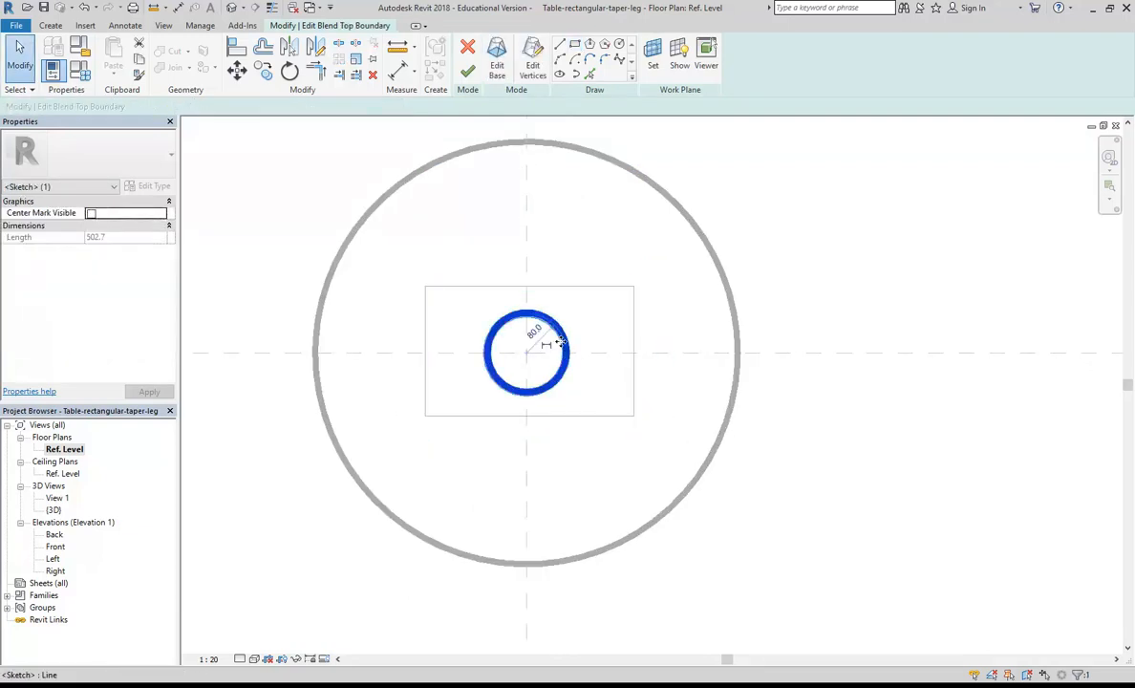
pyautogui.press('Delete')
pyautogui.click(576, 45)
pyautogui.scroll(2, 482, 401)
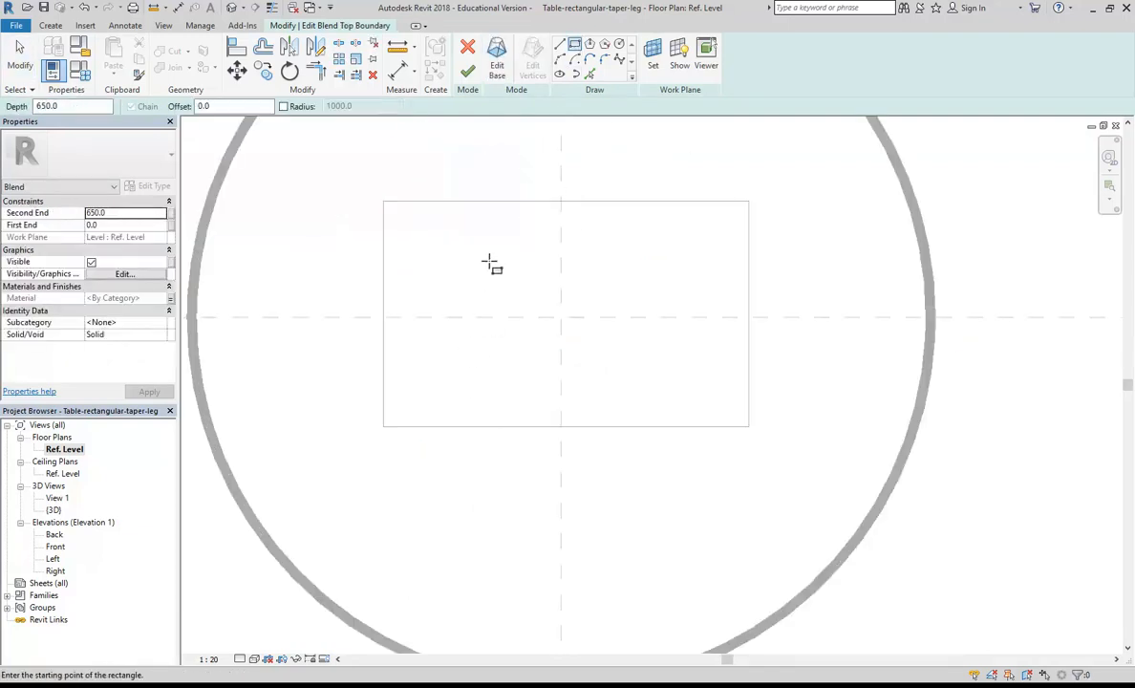
pyautogui.click(470, 256)
pyautogui.click(659, 372)
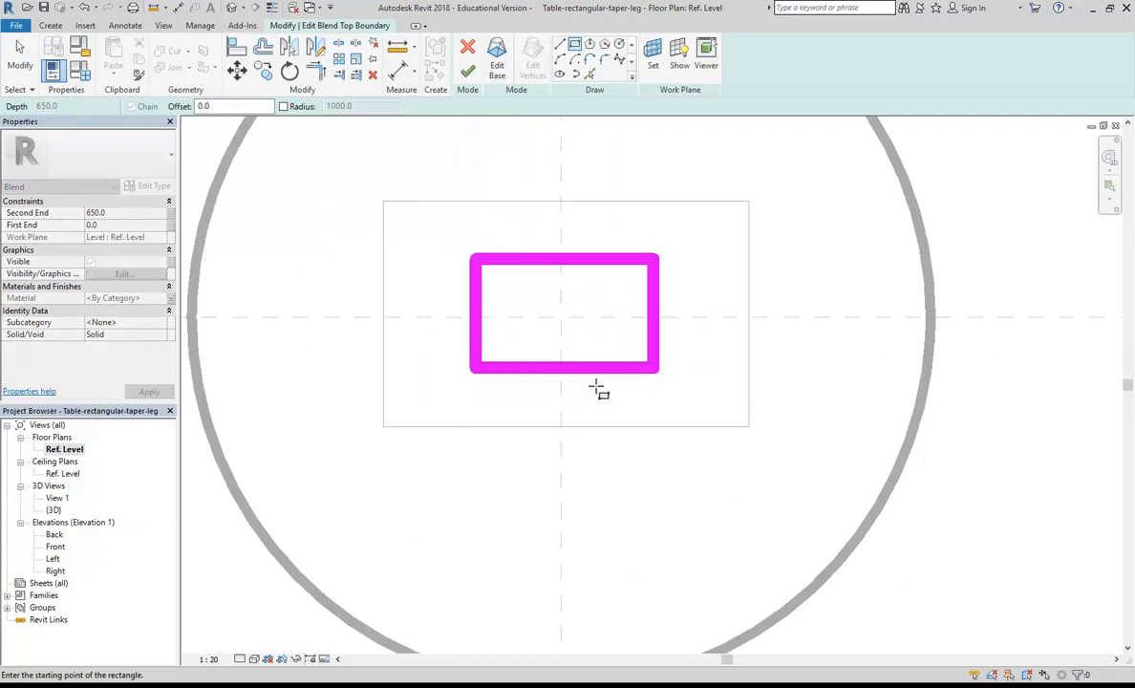
pyautogui.press('Escape')
pyautogui.press('Escape')
pyautogui.scroll(-3, 602, 391)
pyautogui.click(467, 71)
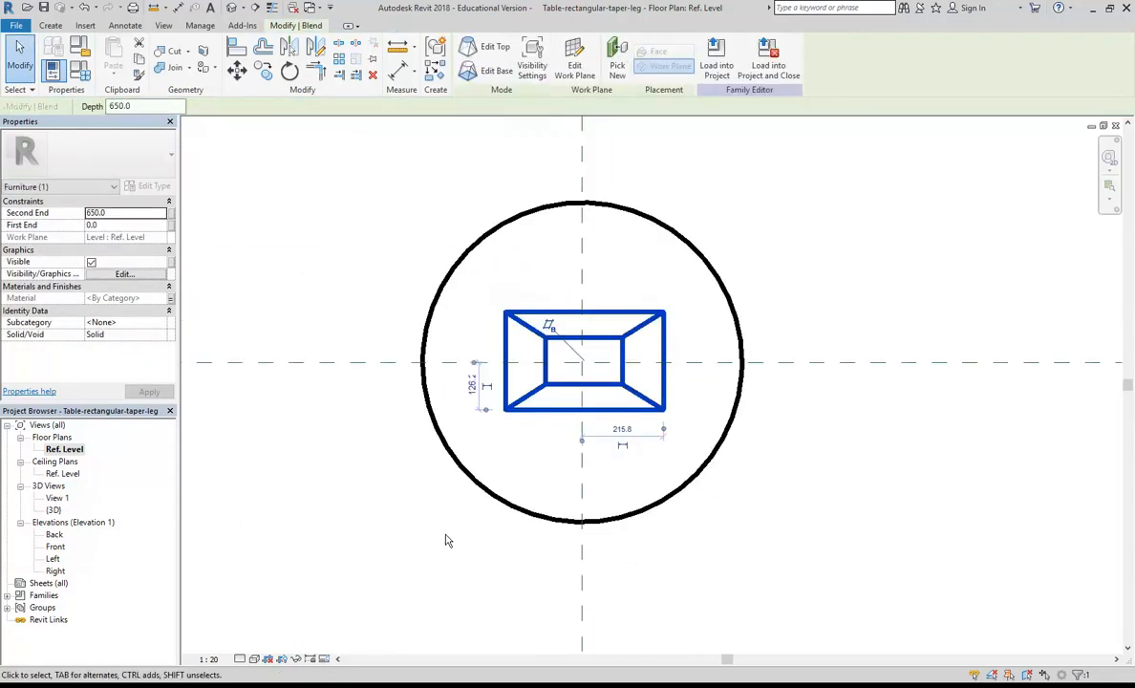
# Step: In the 3D view, delete the rounded edge revolve that runs around the tabletop
pyautogui.doubleClick(50, 509)
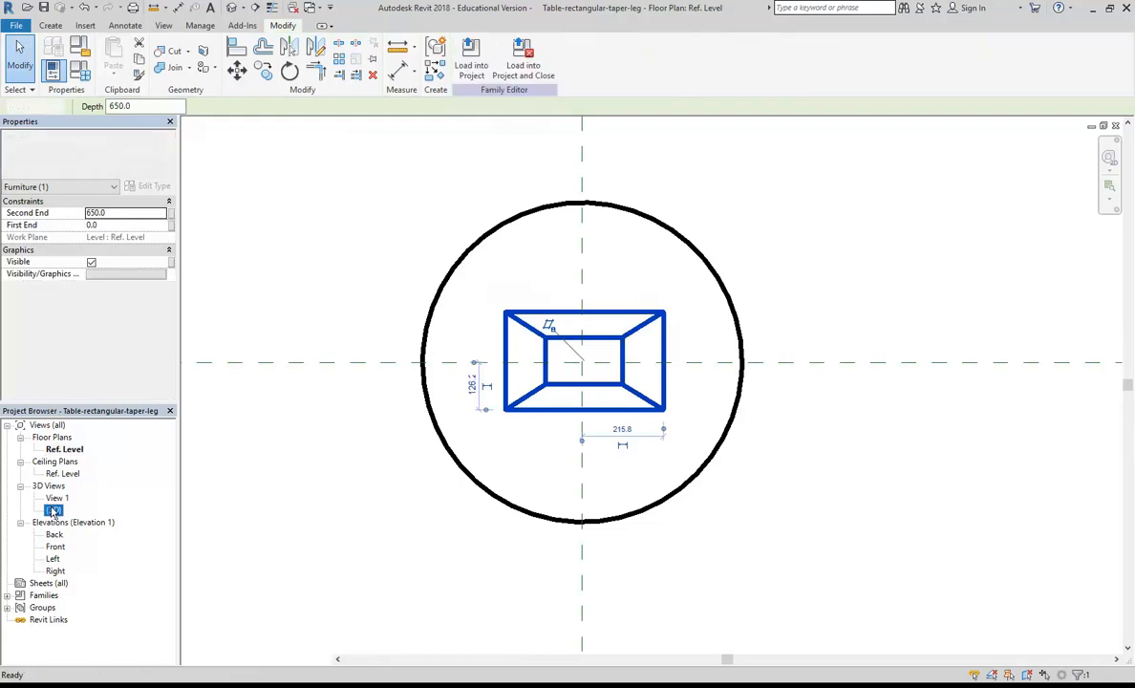
pyautogui.press('Escape')
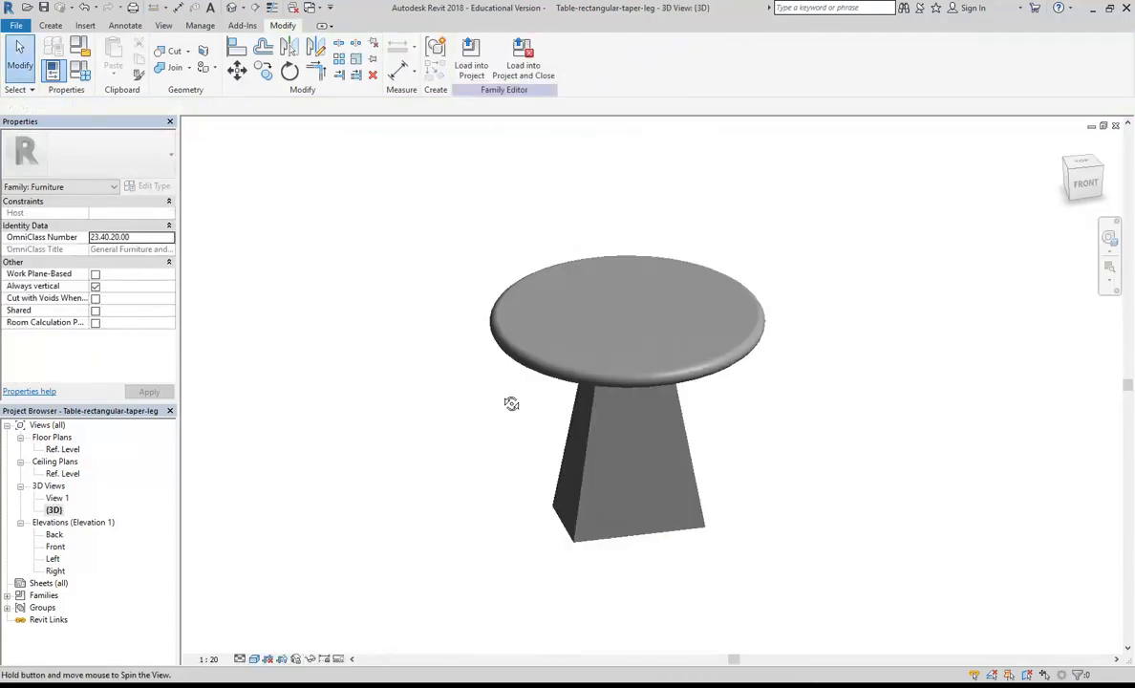
pyautogui.scroll(3, 509, 363)
pyautogui.click(476, 383)
pyautogui.keyDown('shift'); pyautogui.moveTo(475, 383); pyautogui.dragTo(385, 349, button='middle'); pyautogui.keyUp('shift')
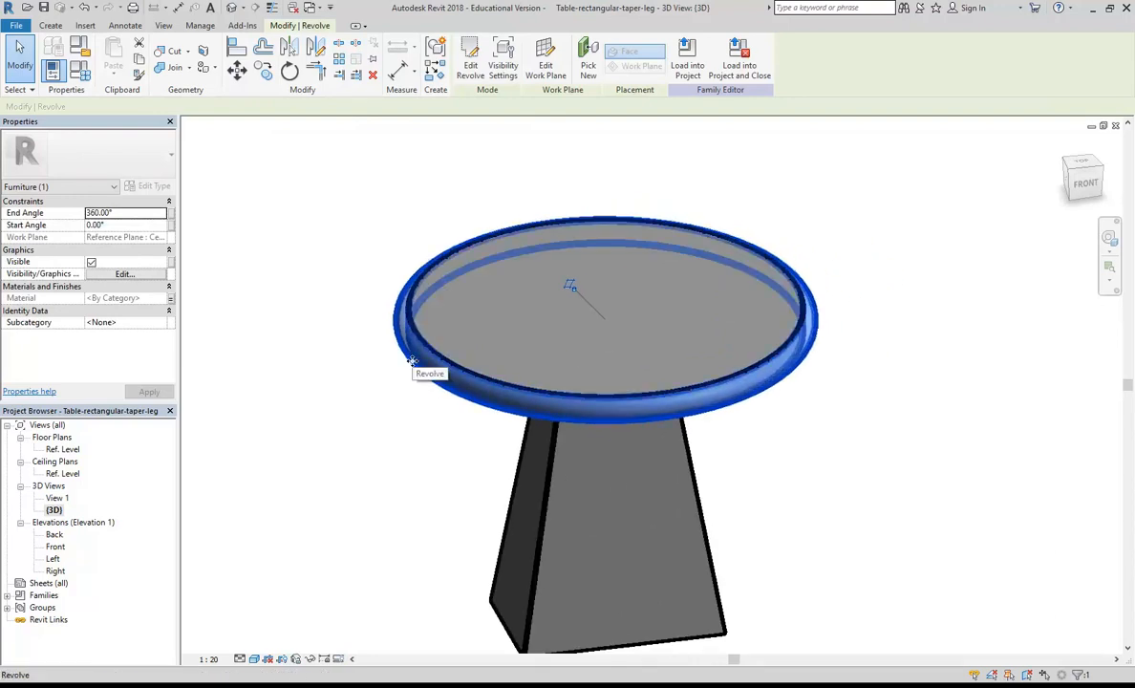
pyautogui.click(351, 246)
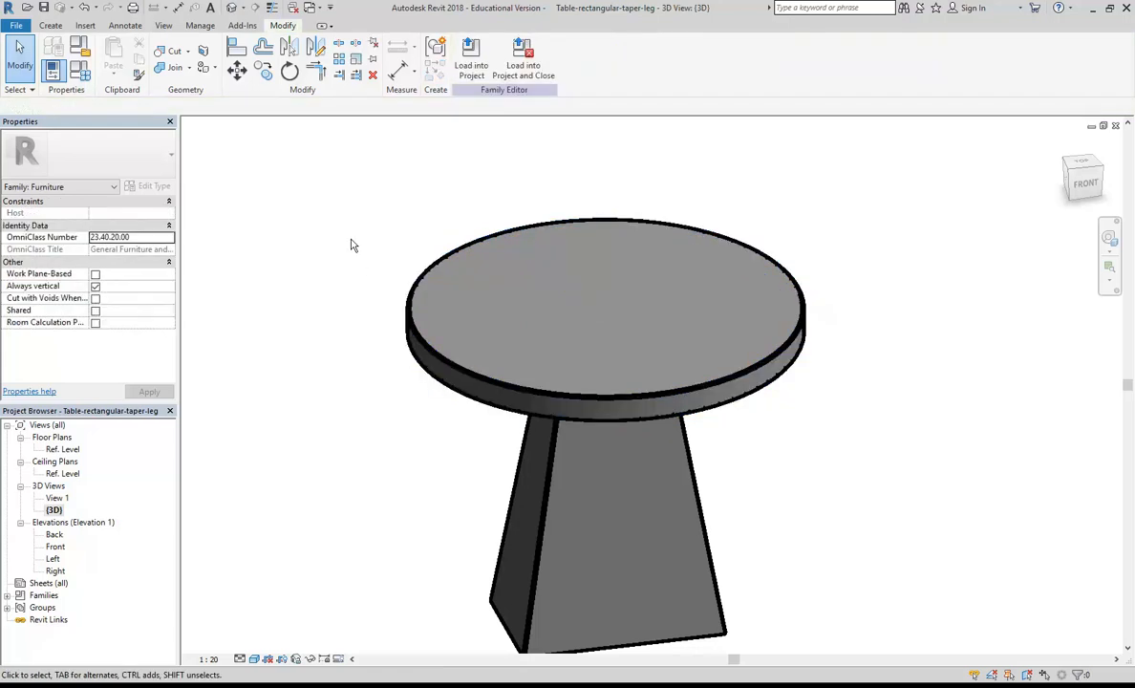
# Step: In the Ref. Level floor plan, edit the tabletop extrusion and replace its circle with a rectangle about 700 mm deep around the leg
pyautogui.click(452, 395)
pyautogui.doubleClick(62, 449)
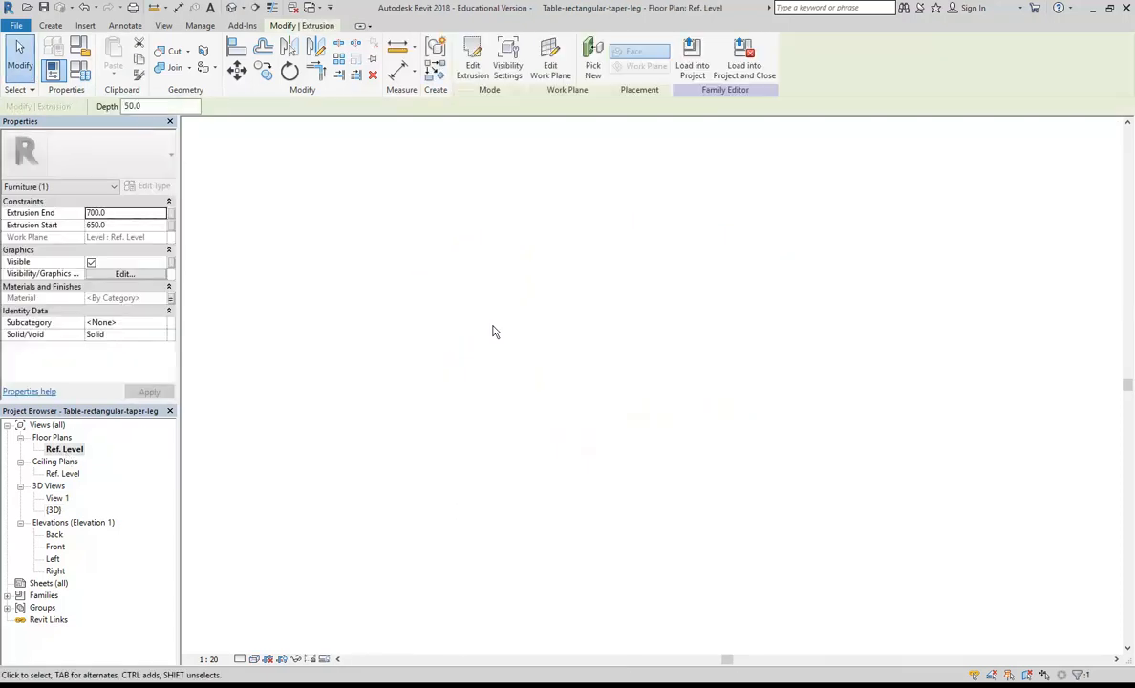
pyautogui.scroll(1, 487, 330)
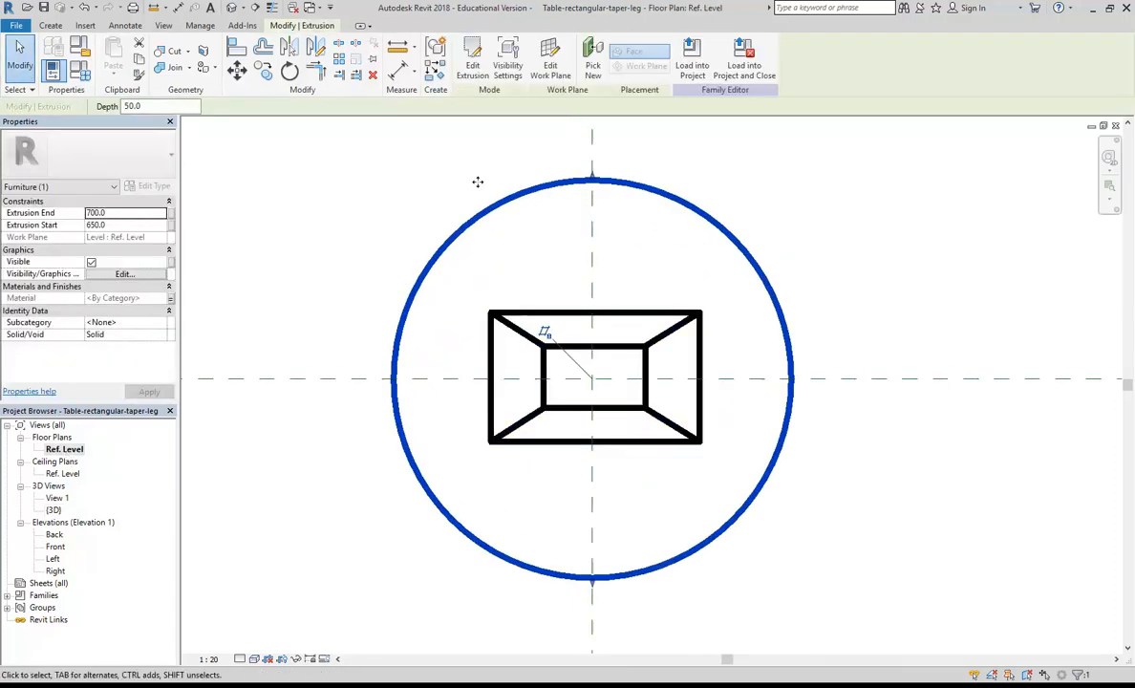
pyautogui.click(471, 65)
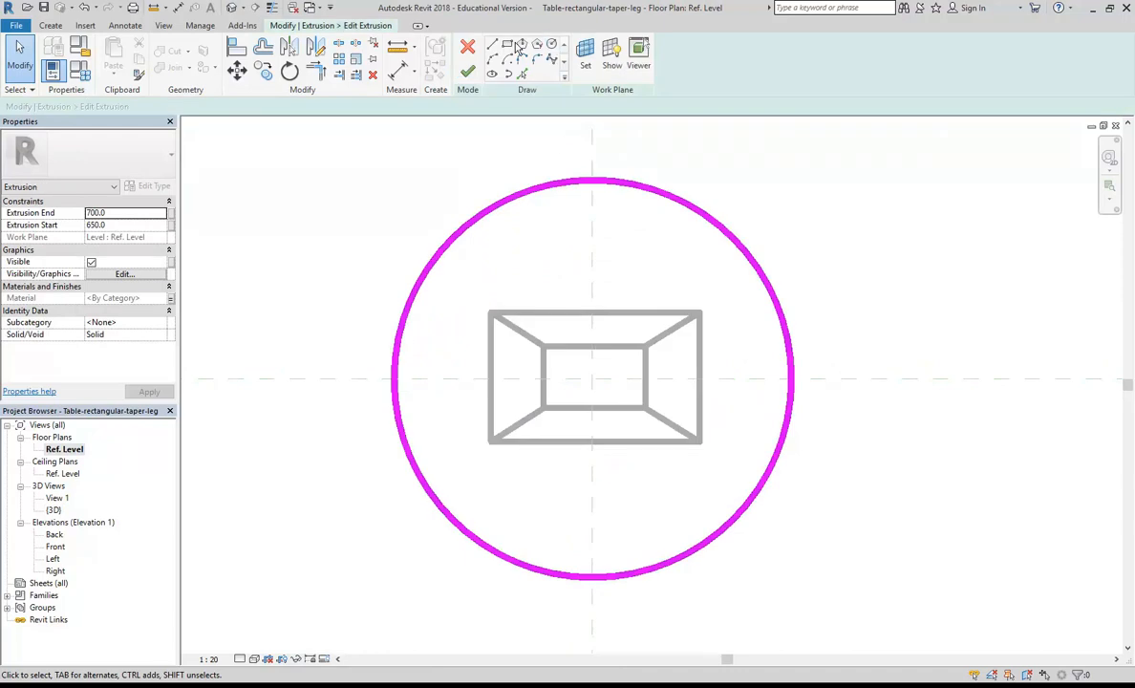
pyautogui.click(507, 44)
pyautogui.click(299, 203)
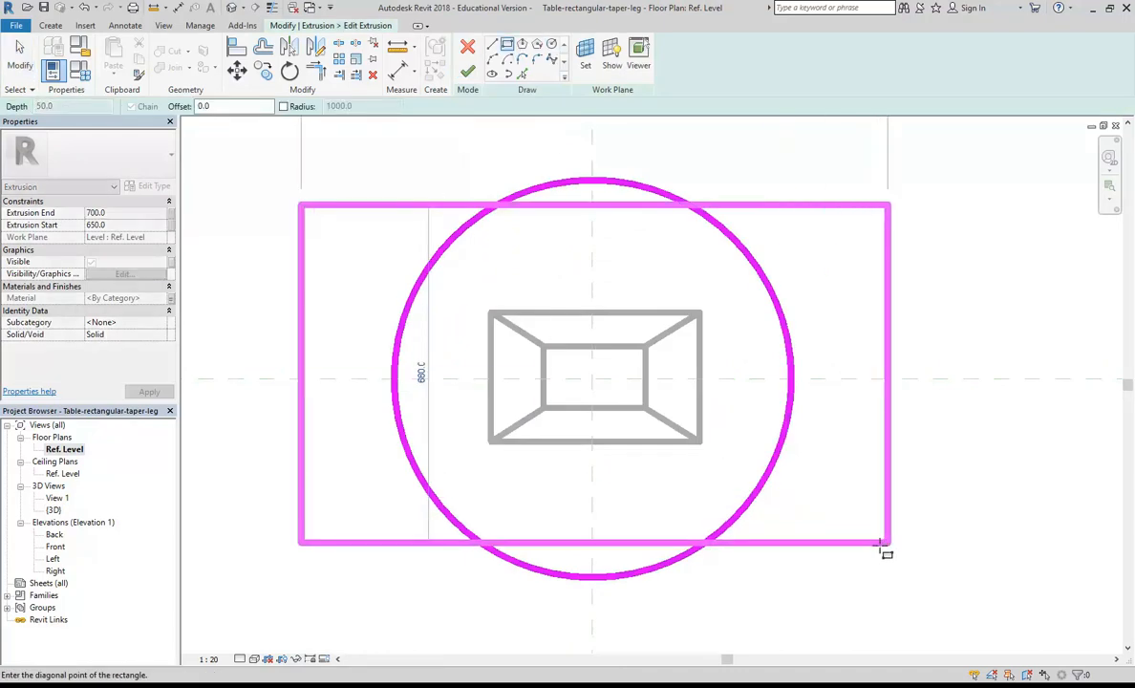
pyautogui.click(889, 552)
pyautogui.press('Escape')
pyautogui.click(770, 481)
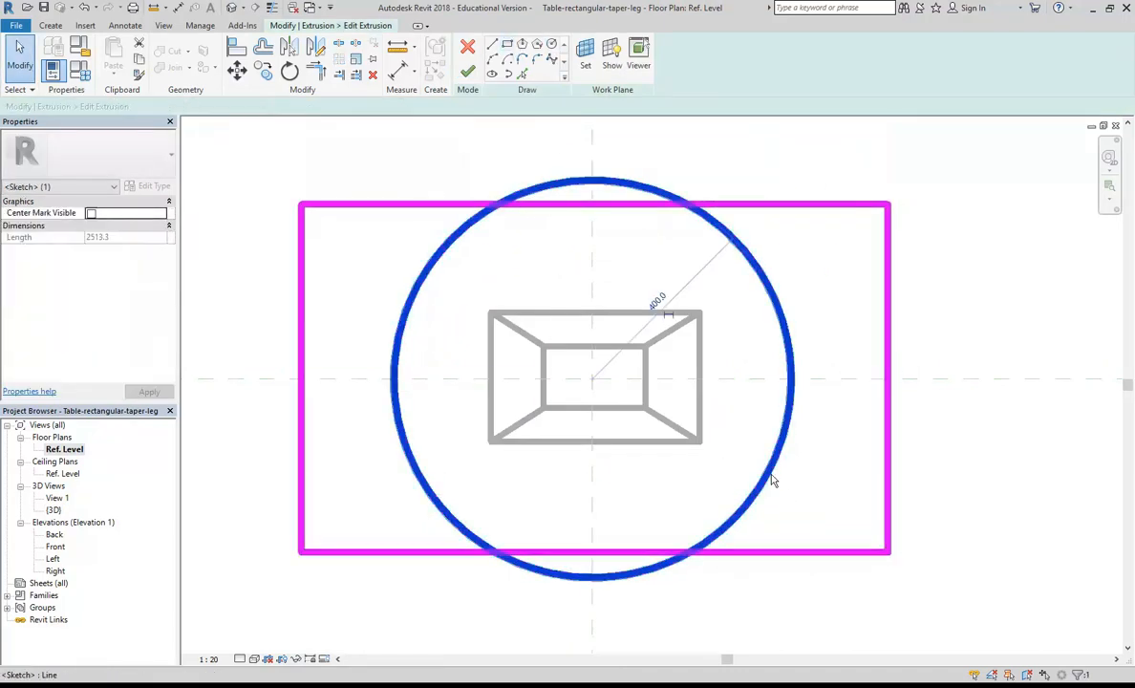
pyautogui.press('Delete')
# Step: Nudge the tabletop sketch's left edge inward until the rectangle is 1155 mm wide, and finish the extrusion, returning to the 3D view
pyautogui.scroll(-1, 706, 359)
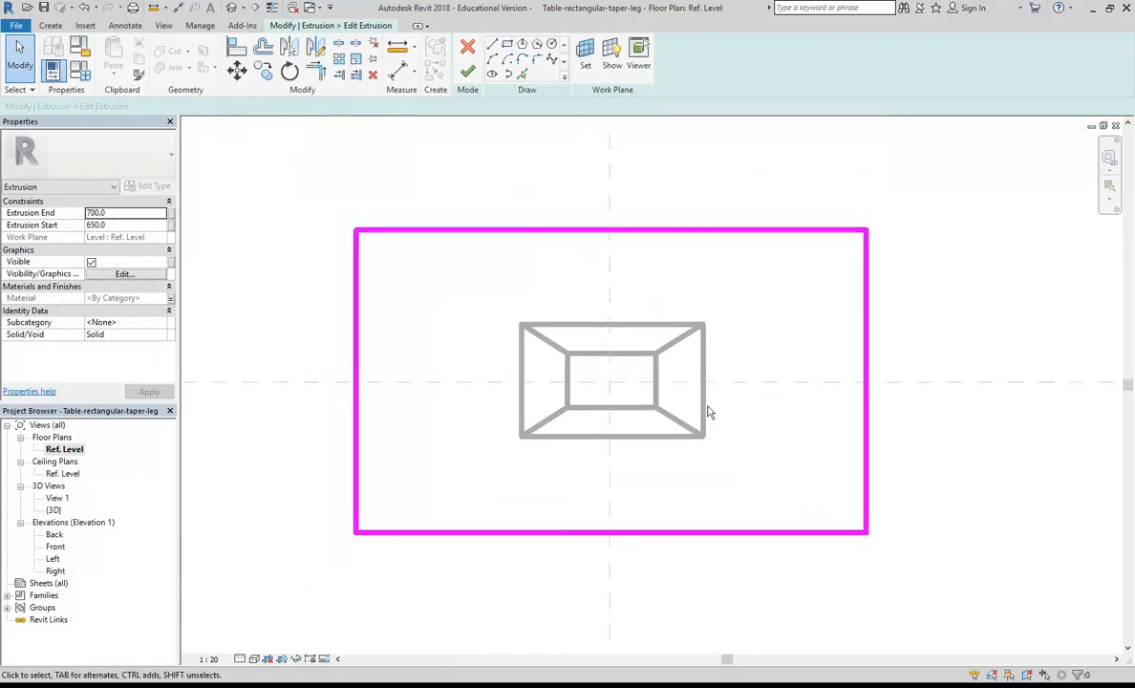
pyautogui.click(356, 332)
pyautogui.press('Right')
pyautogui.press('Right')
pyautogui.press('Right')
pyautogui.press('Right')
pyautogui.press('Right')
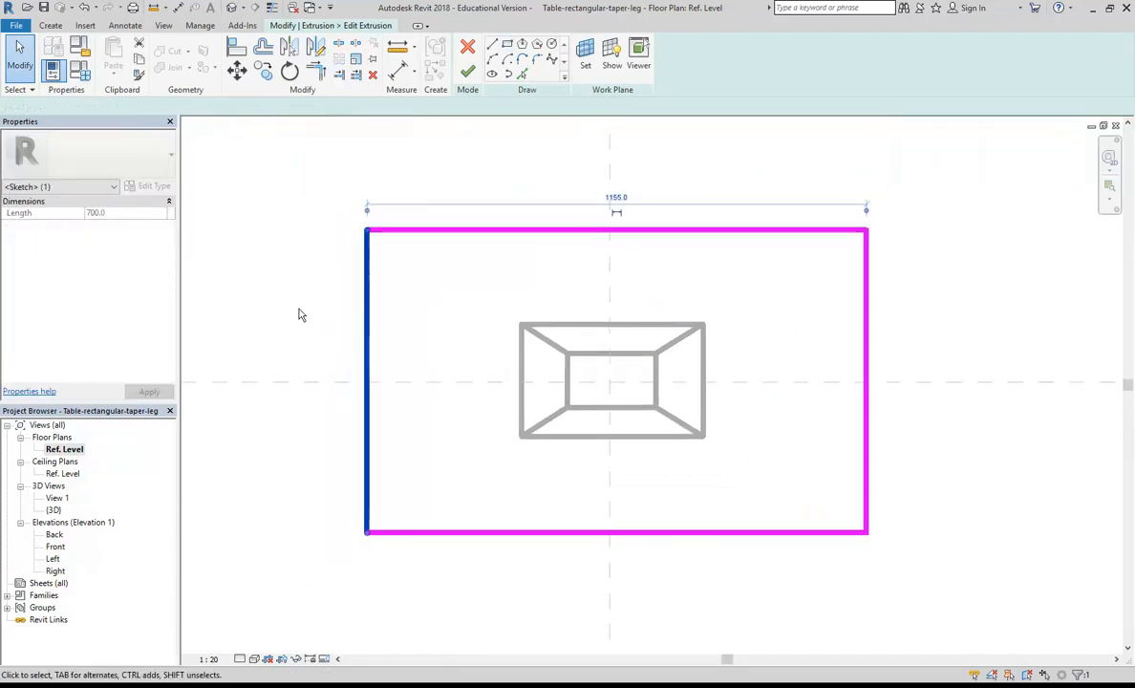
pyautogui.click(296, 311)
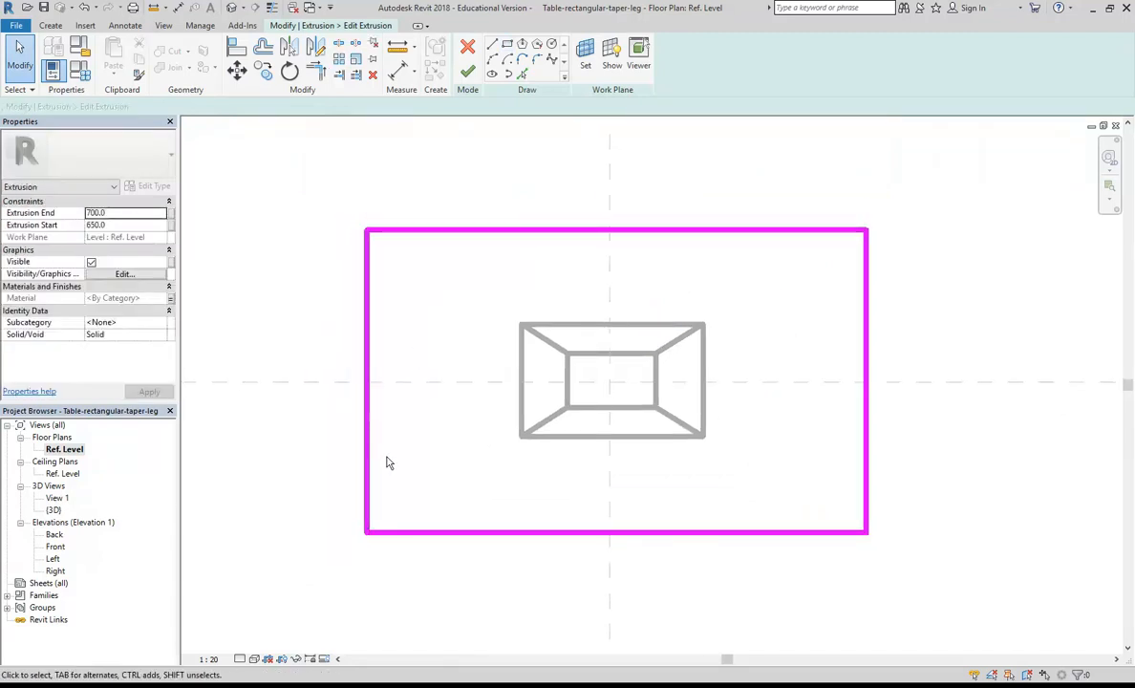
pyautogui.click(467, 72)
pyautogui.click(255, 258)
pyautogui.doubleClick(54, 510)
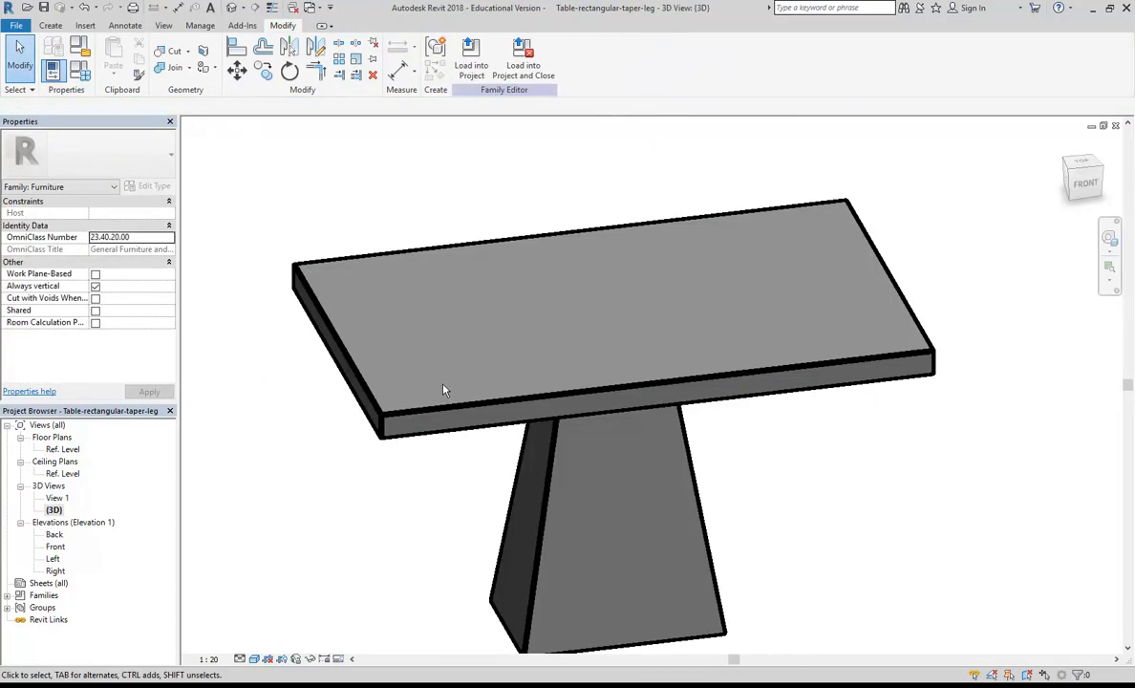
# Step: Open the Front elevation and start a Sweep for the tabletop's edge
pyautogui.doubleClick(55, 547)
pyautogui.scroll(5, 486, 436)
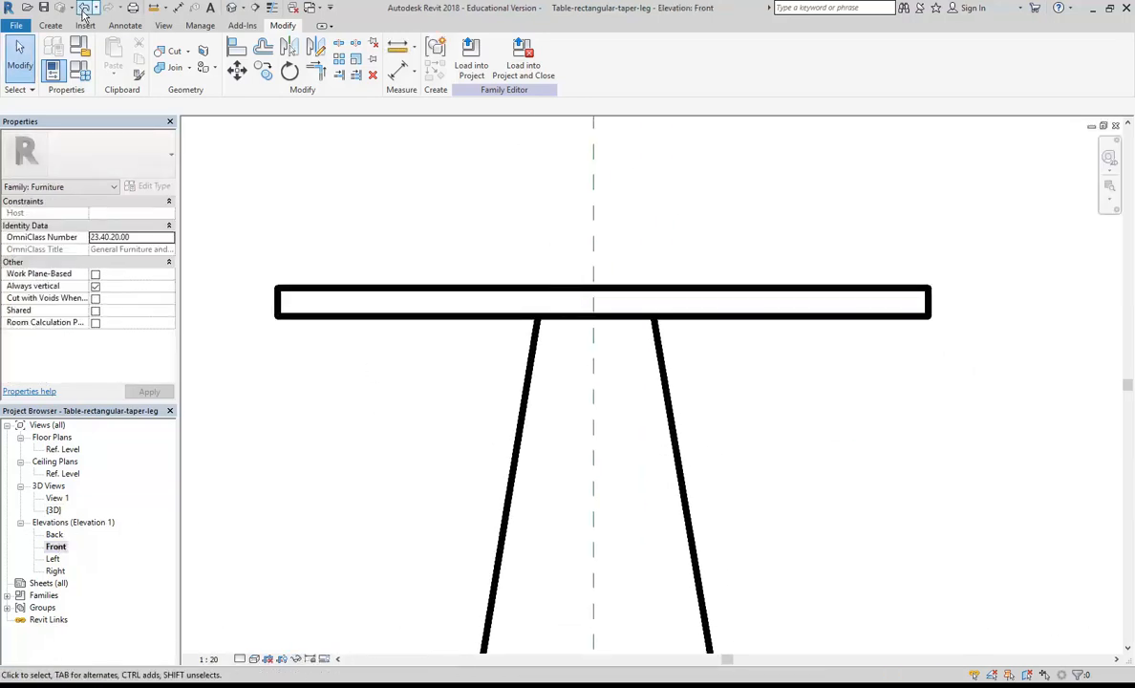
pyautogui.click(50, 26)
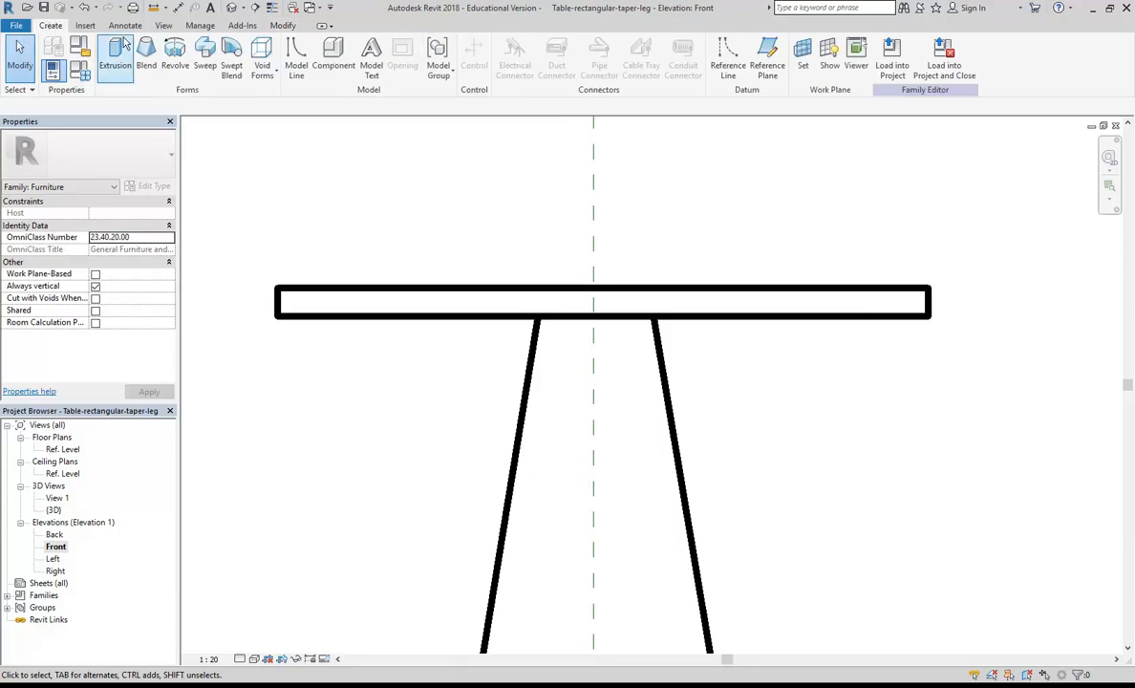
pyautogui.click(203, 63)
pyautogui.moveTo(347, 299); pyautogui.dragTo(365, 273, button='middle')
pyautogui.scroll(2, 365, 273)
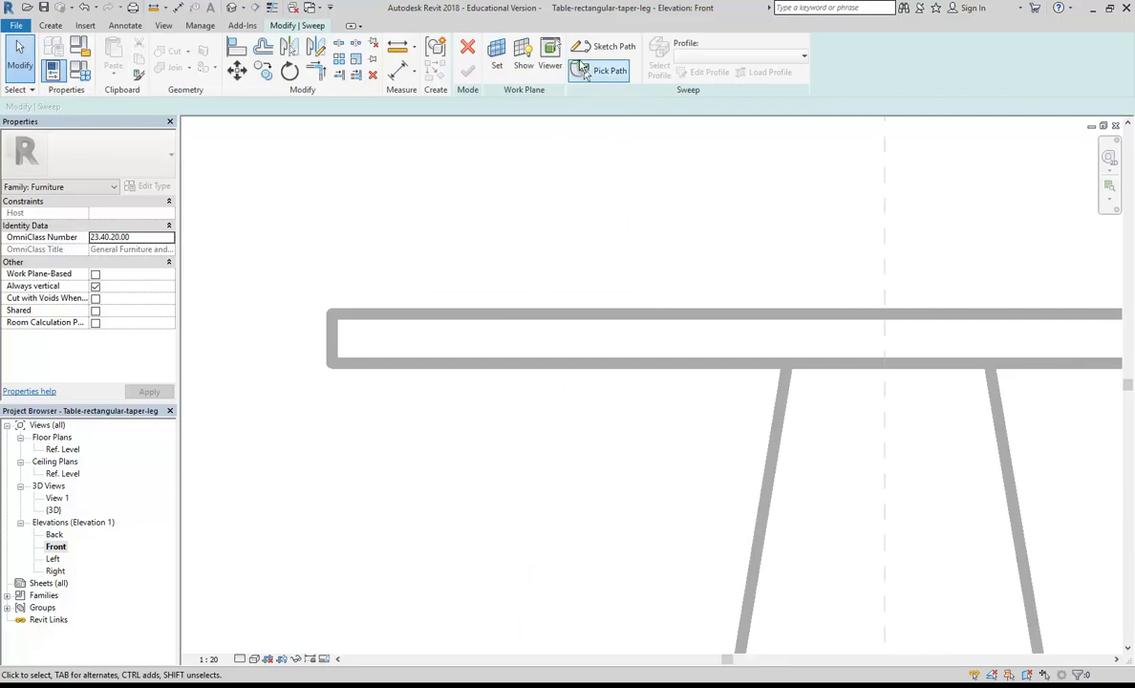
pyautogui.moveTo(545, 192); pyautogui.dragTo(560, 223, button='middle')
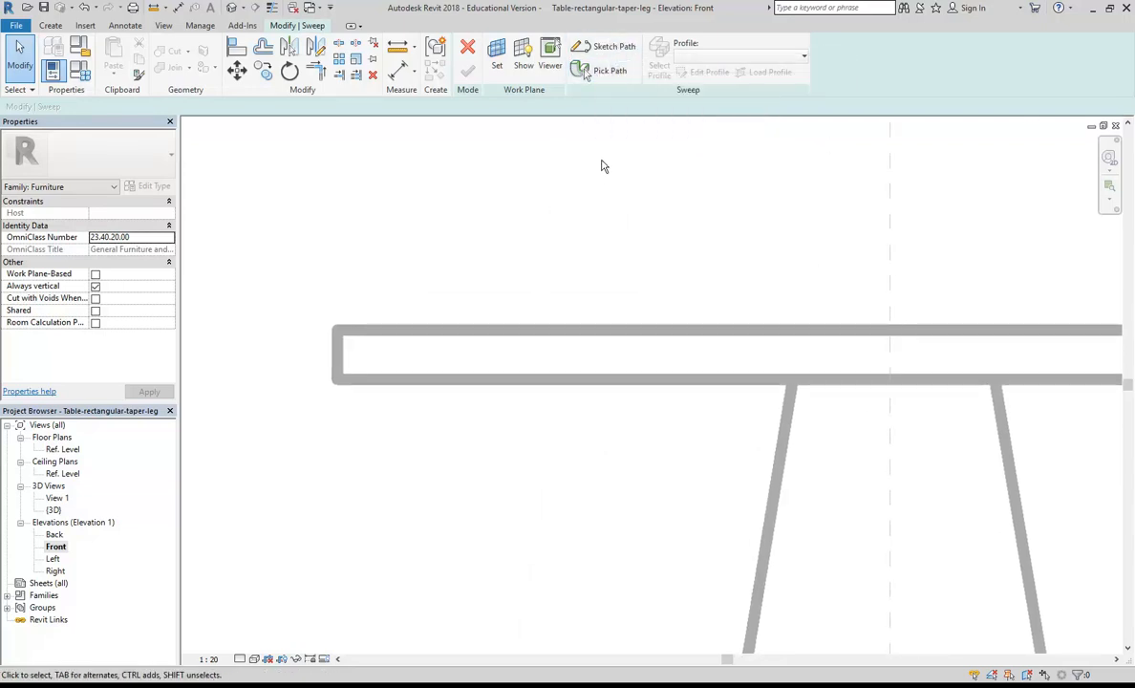
pyautogui.moveTo(600, 164); pyautogui.dragTo(498, 220, button='middle')
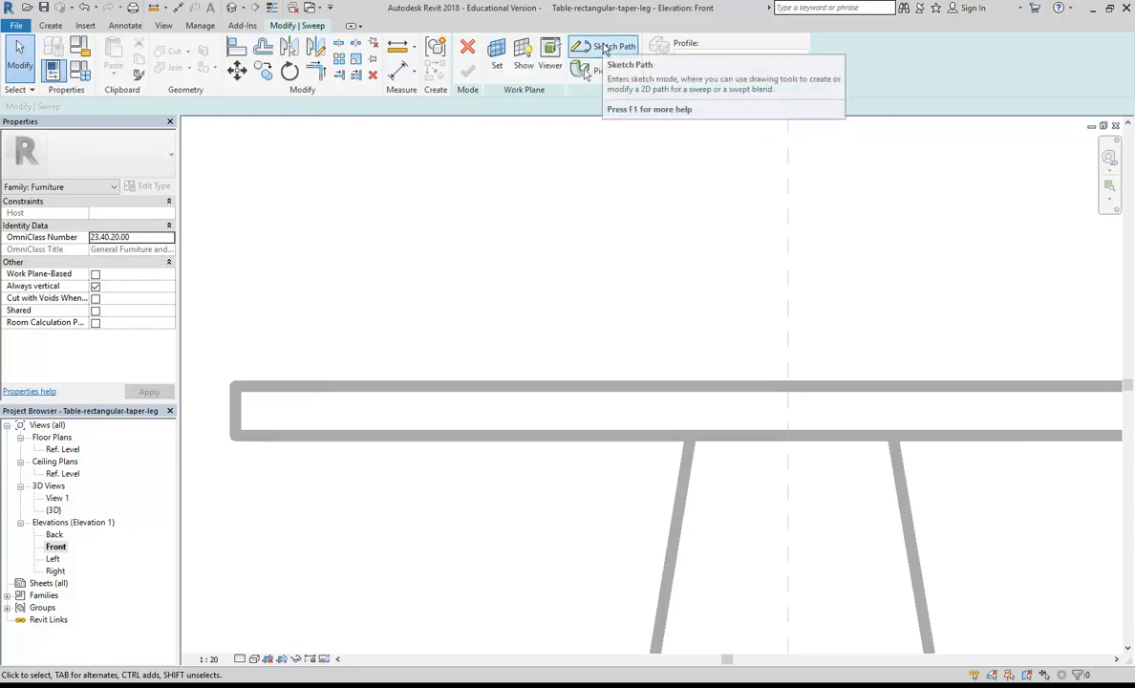
# Step: In the Ref. Level floor plan, sketch the sweep path as a closed line loop along the tabletop's four edges
pyautogui.doubleClick(63, 450)
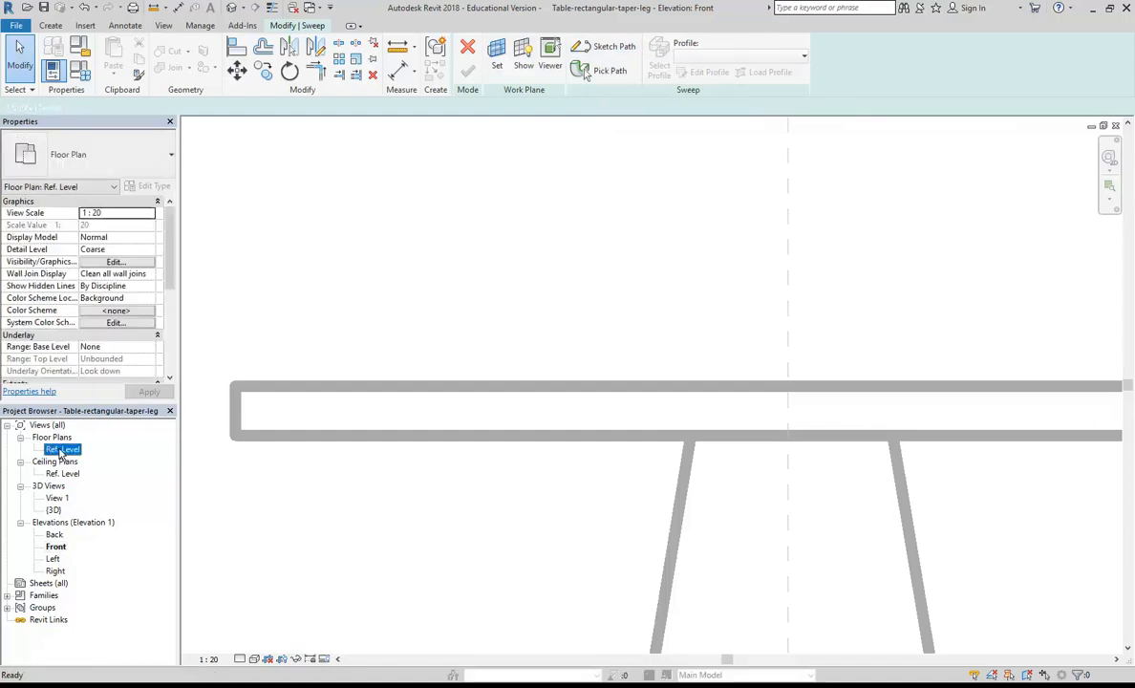
pyautogui.moveTo(598, 416)
pyautogui.mouseDown(button='middle')
pyautogui.moveTo(519, 413)
pyautogui.moveTo(535, 425)
pyautogui.mouseUp(button='middle')
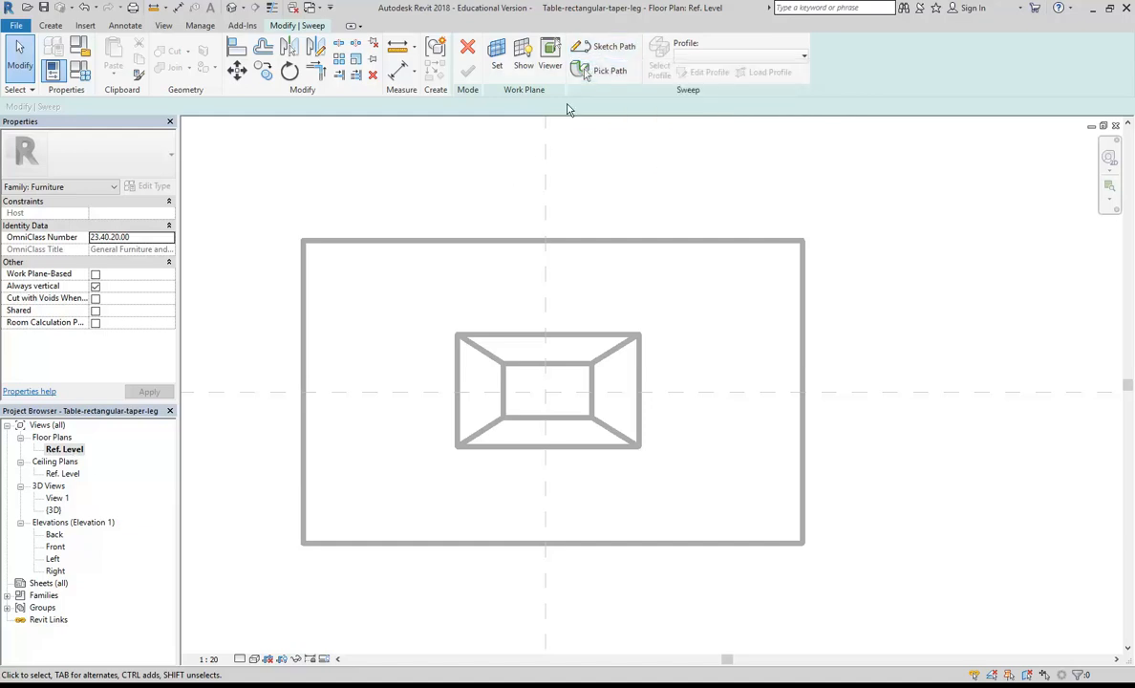
pyautogui.click(605, 48)
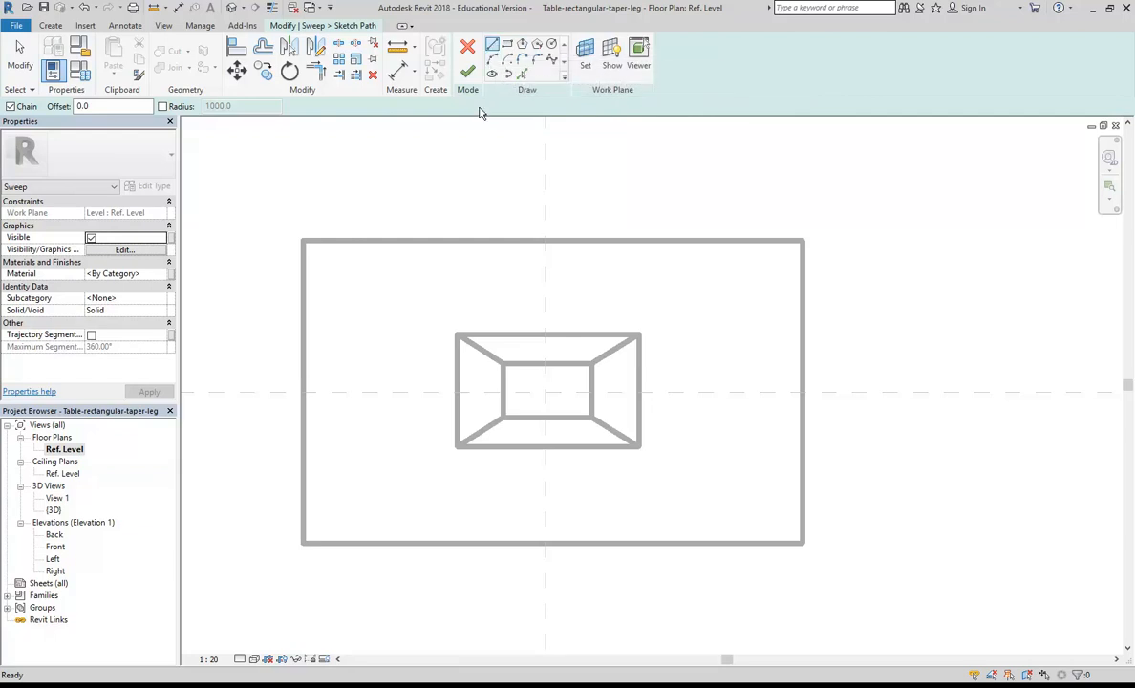
pyautogui.click(302, 542)
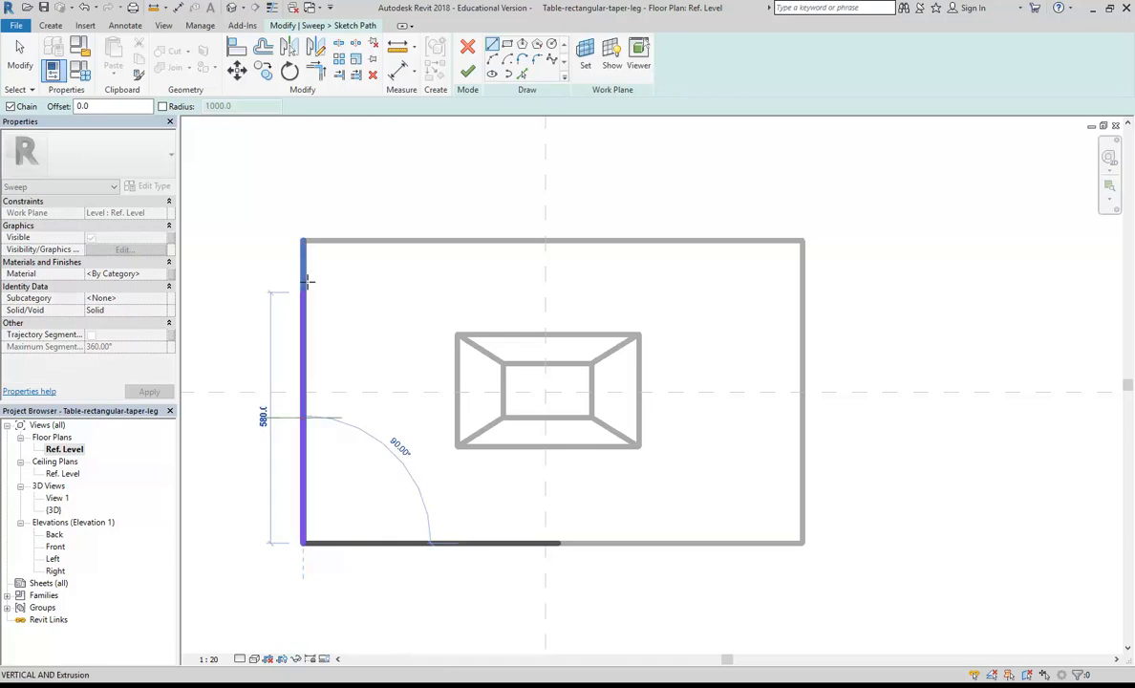
pyautogui.click(302, 240)
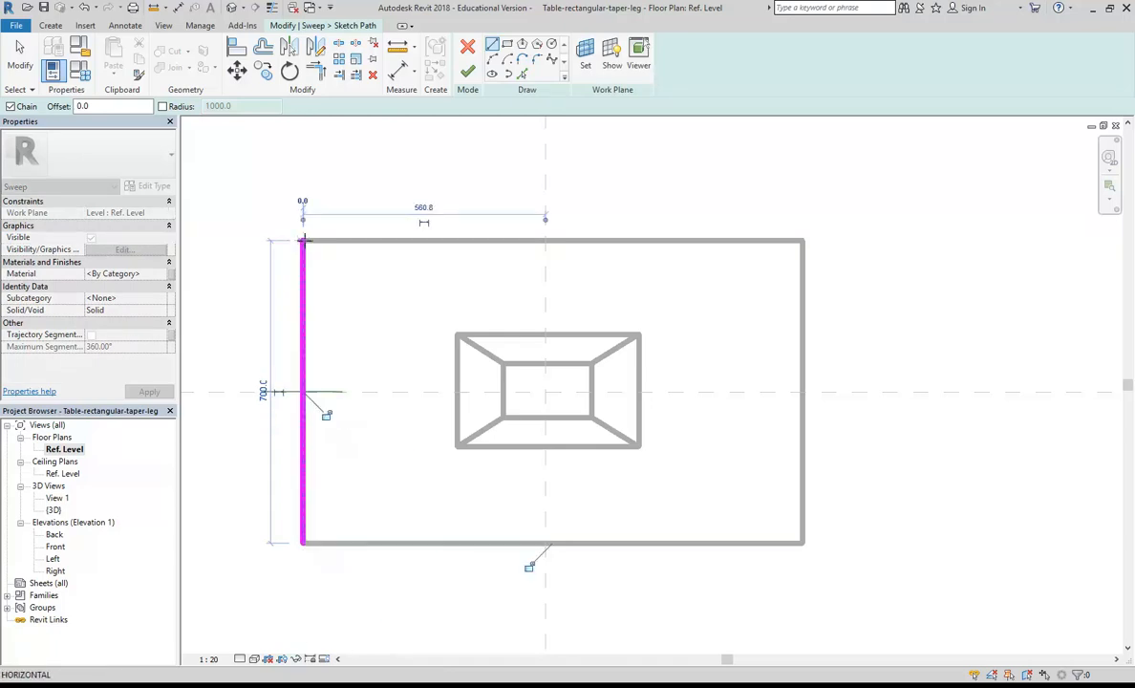
pyautogui.click(802, 241)
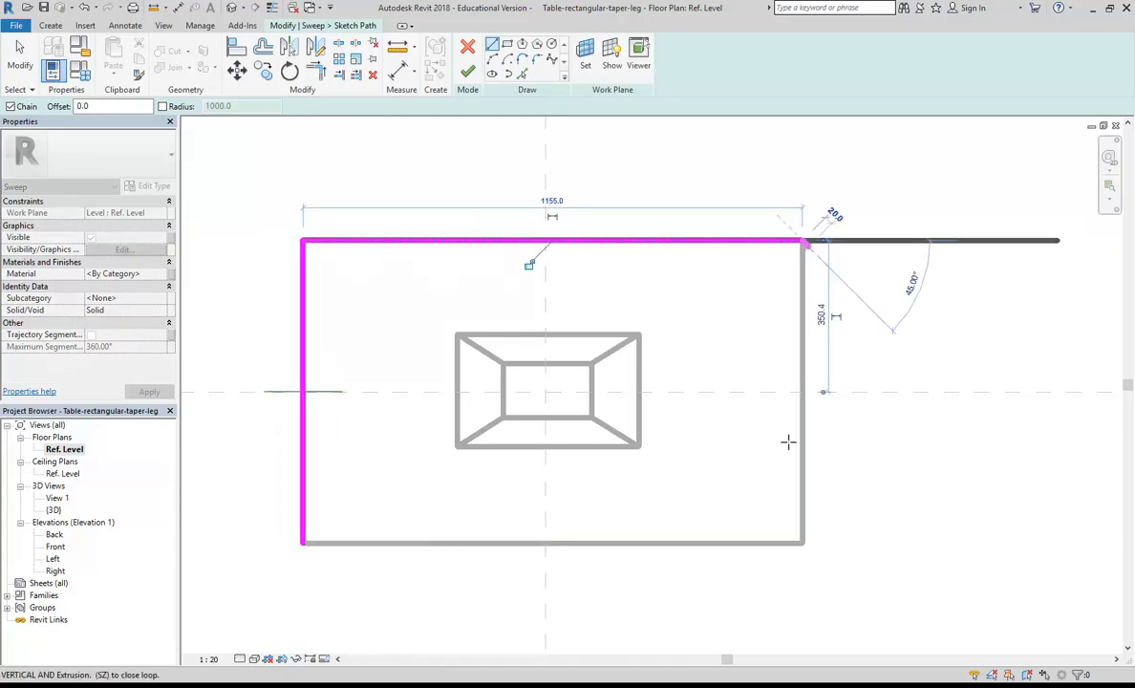
pyautogui.click(803, 543)
pyautogui.click(302, 543)
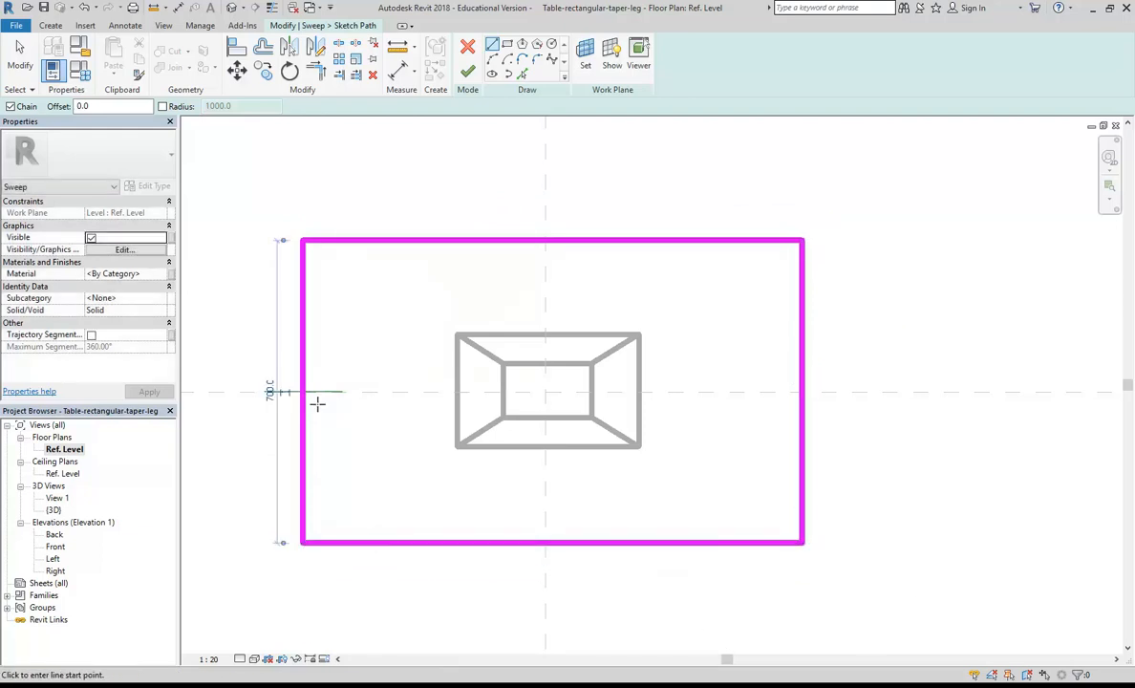
pyautogui.moveTo(400, 461); pyautogui.dragTo(426, 463, button='middle')
pyautogui.press('Escape')
pyautogui.press('Escape')
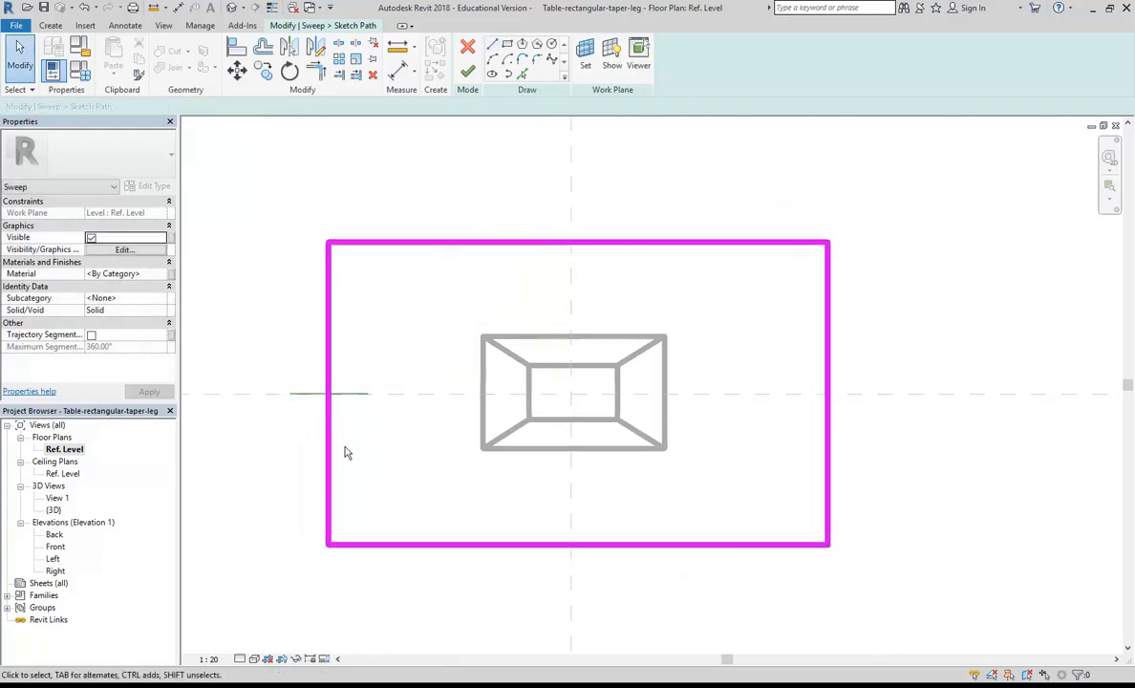
# Step: Check the profile plane on the path's left edge and finish the sweep path
pyautogui.click(306, 394)
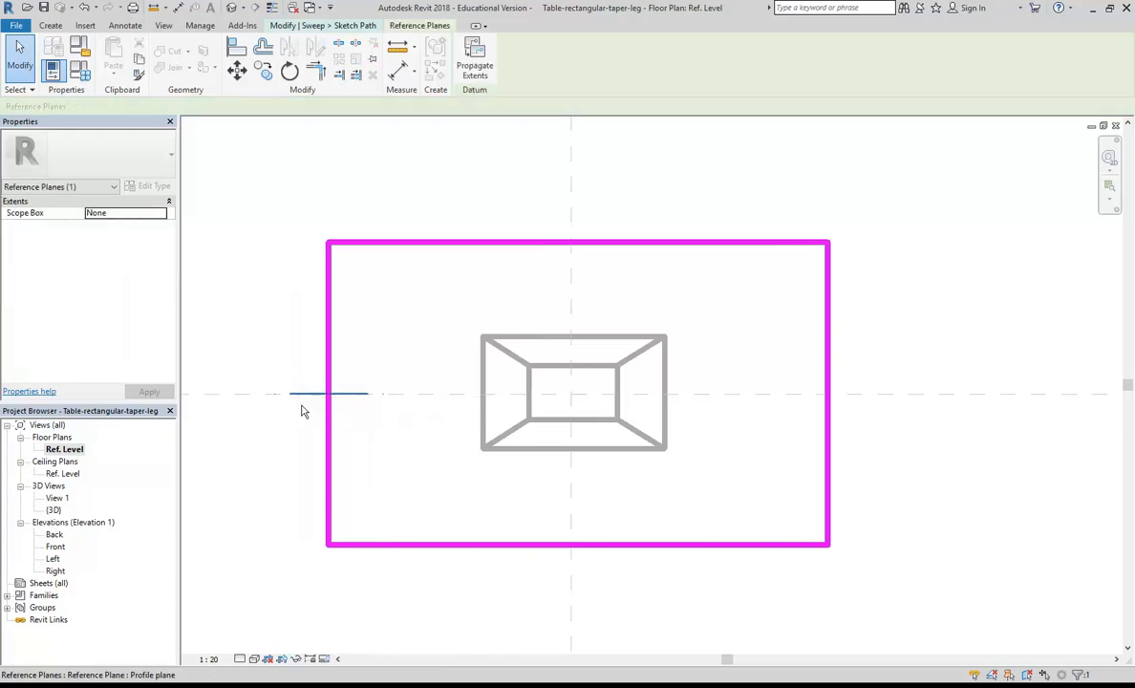
pyautogui.click(299, 442)
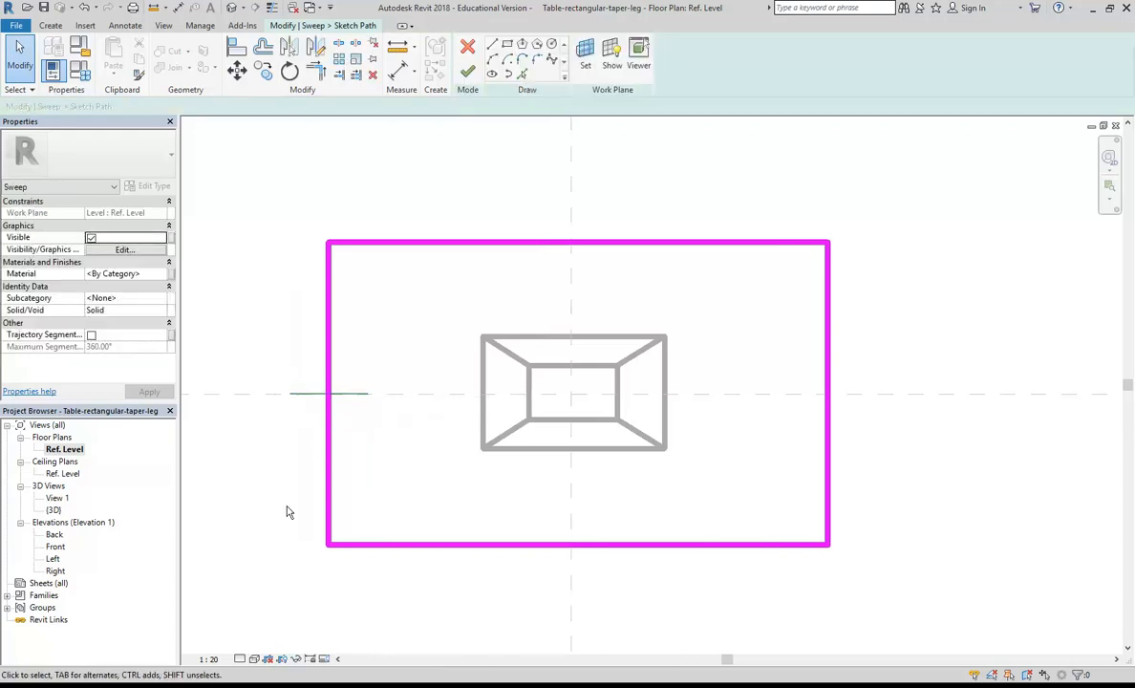
pyautogui.click(468, 73)
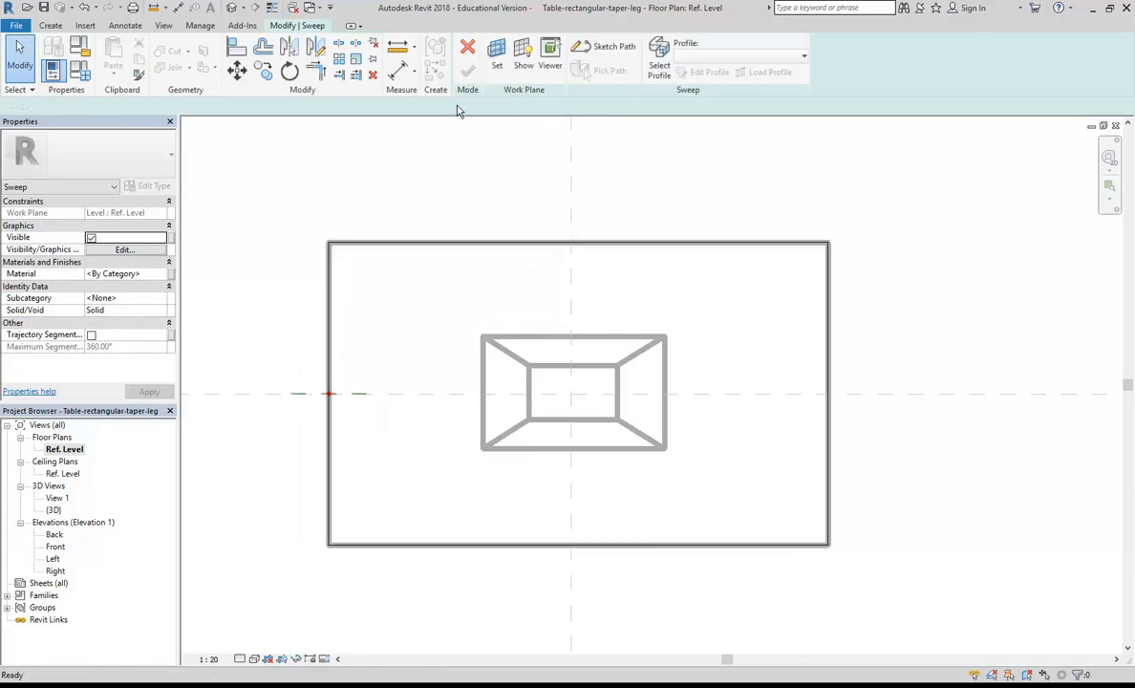
# Step: Examine the sweep path and its profile plane relative to the tabletop in the 3D view
pyautogui.click(231, 8)
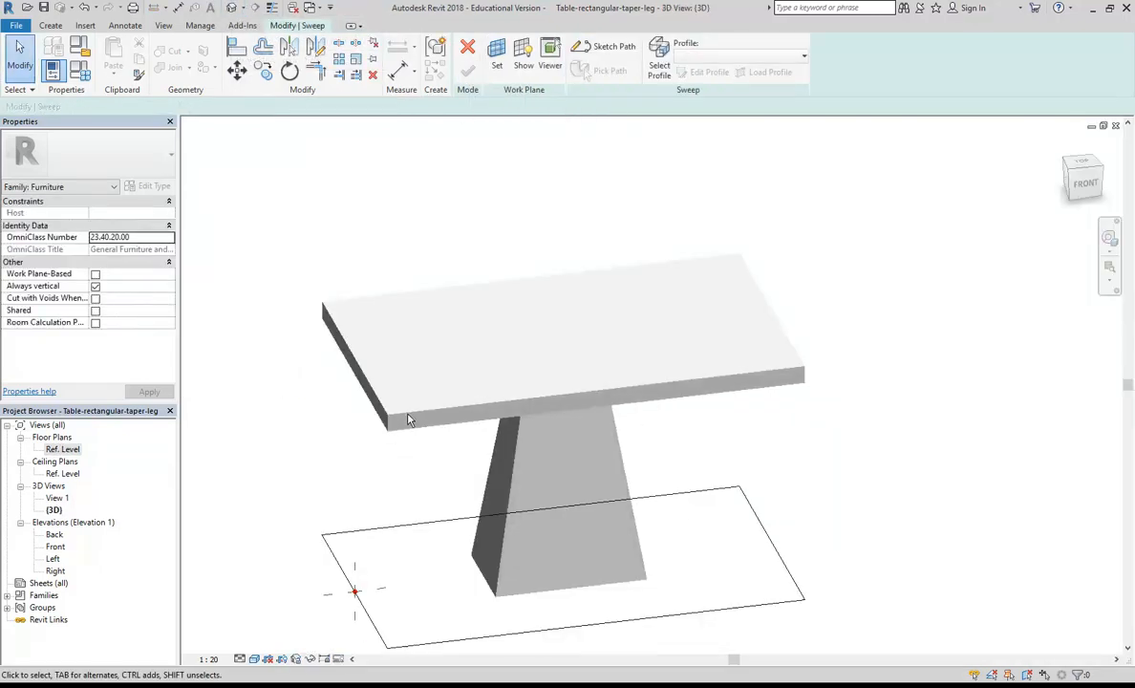
pyautogui.keyDown('shift'); pyautogui.moveTo(405, 413); pyautogui.dragTo(444, 370, button='middle'); pyautogui.keyUp('shift')
pyautogui.keyDown('shift'); pyautogui.moveTo(467, 511); pyautogui.dragTo(490, 489, button='middle'); pyautogui.keyUp('shift')
pyautogui.scroll(3, 439, 523)
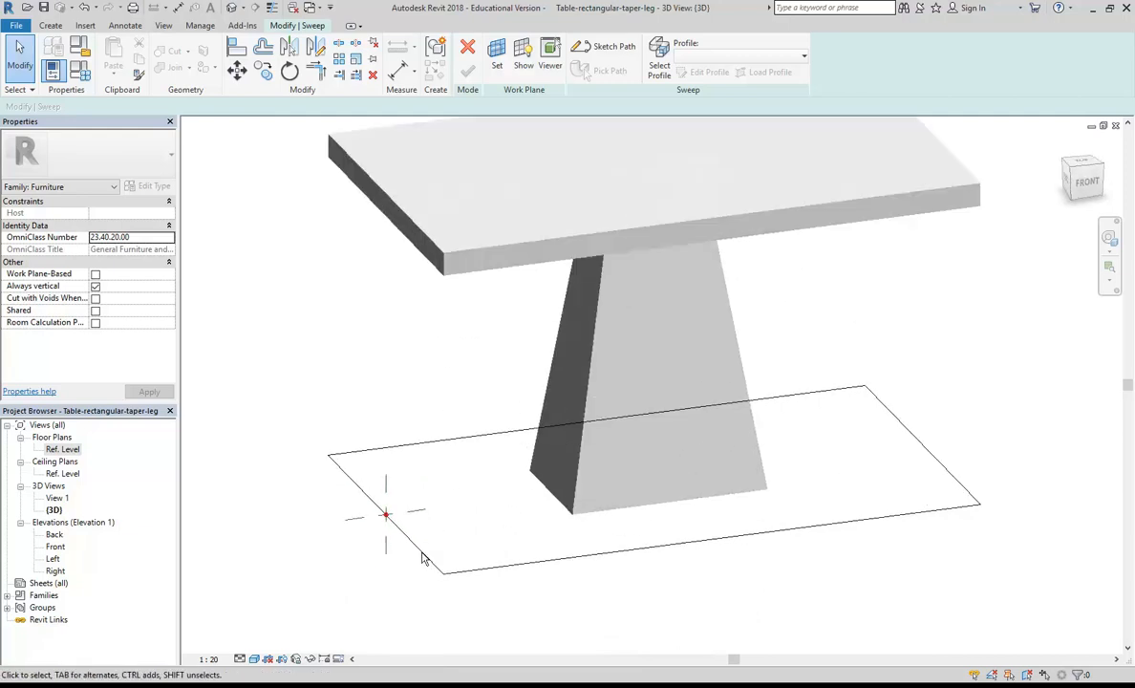
pyautogui.scroll(3, 356, 540)
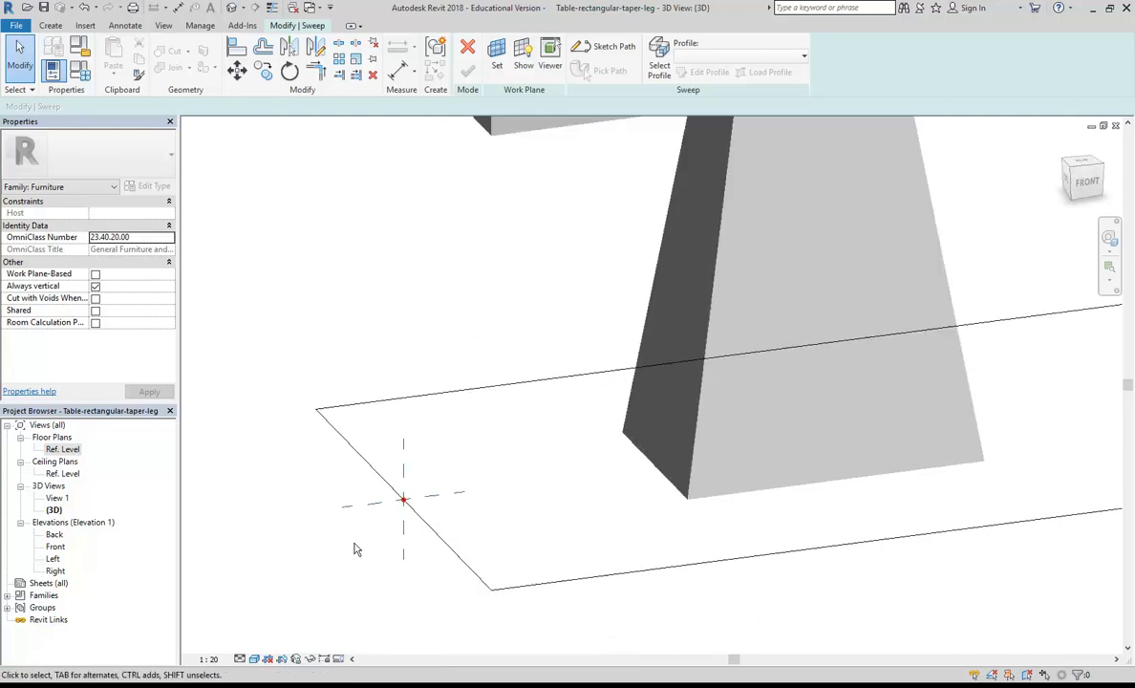
pyautogui.scroll(-2, 356, 551)
pyautogui.scroll(-2, 354, 550)
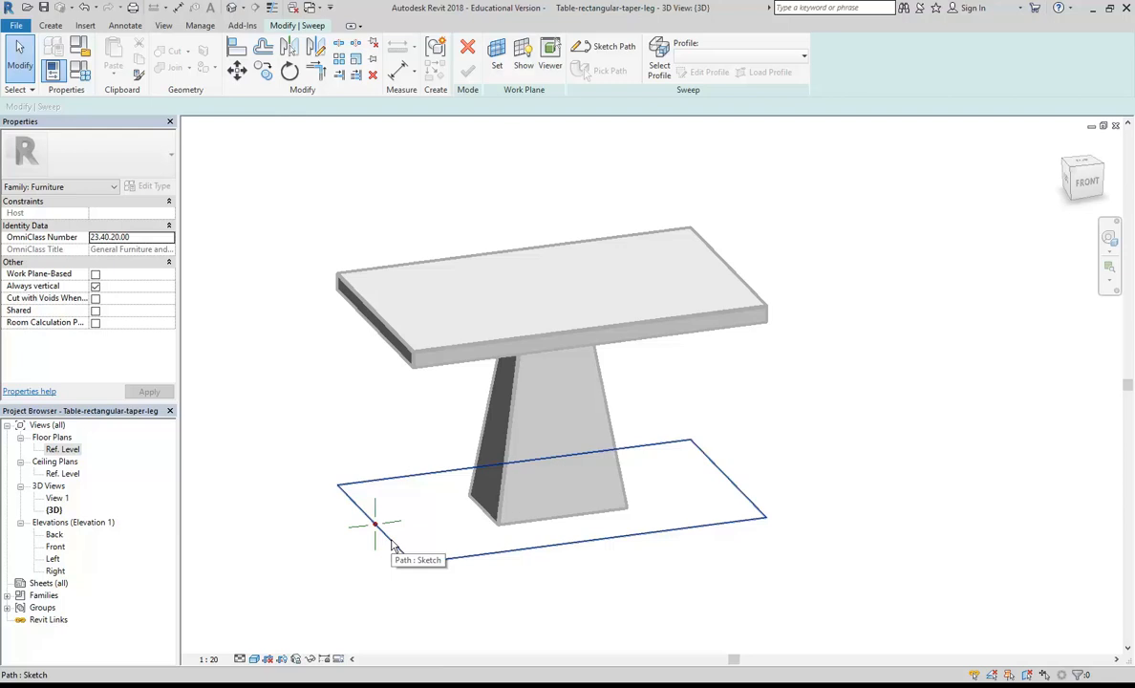
pyautogui.scroll(2, 417, 516)
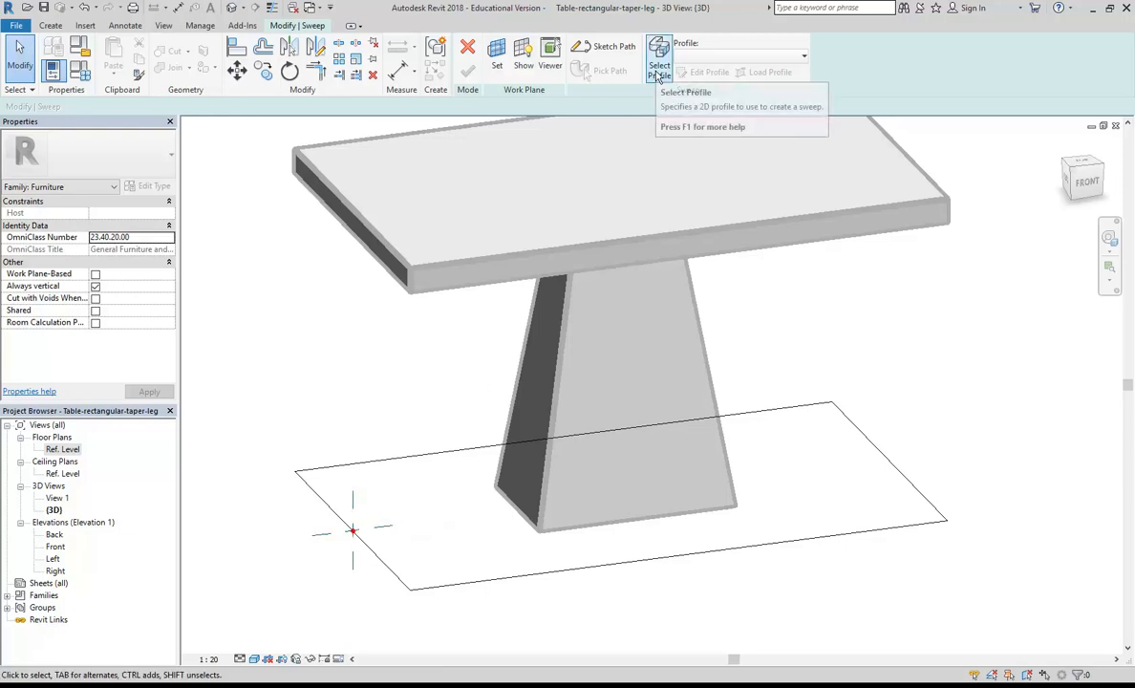
# Step: In the Front elevation, select the sweep's profile and open it for sketching
pyautogui.doubleClick(56, 547)
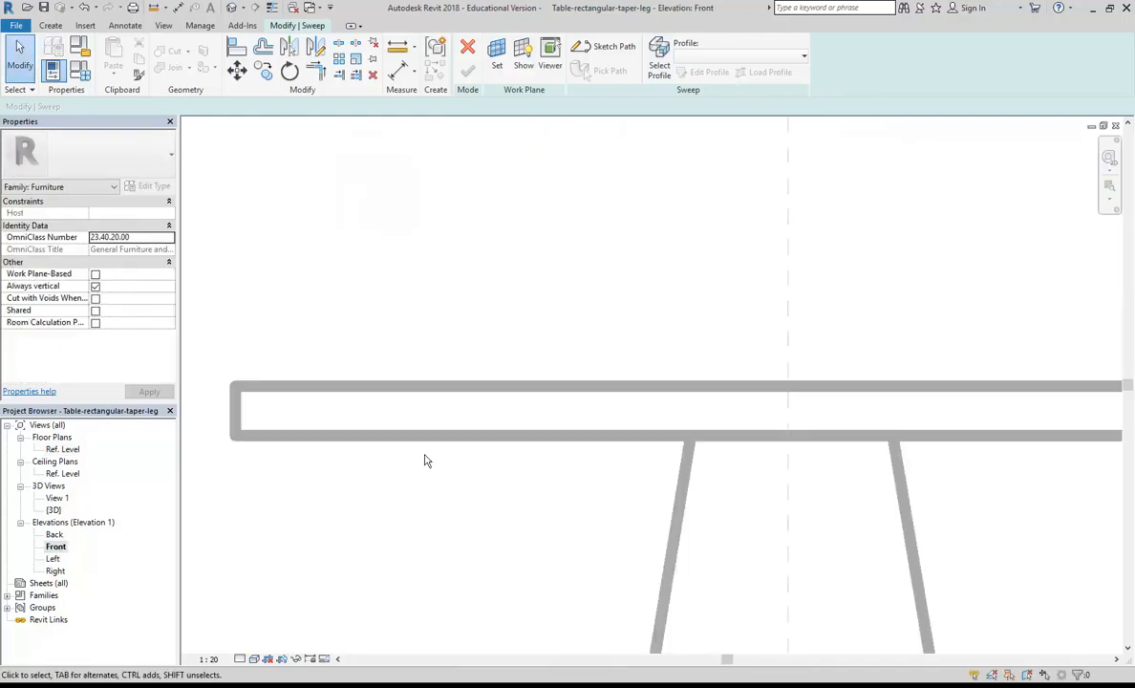
pyautogui.scroll(-3, 478, 315)
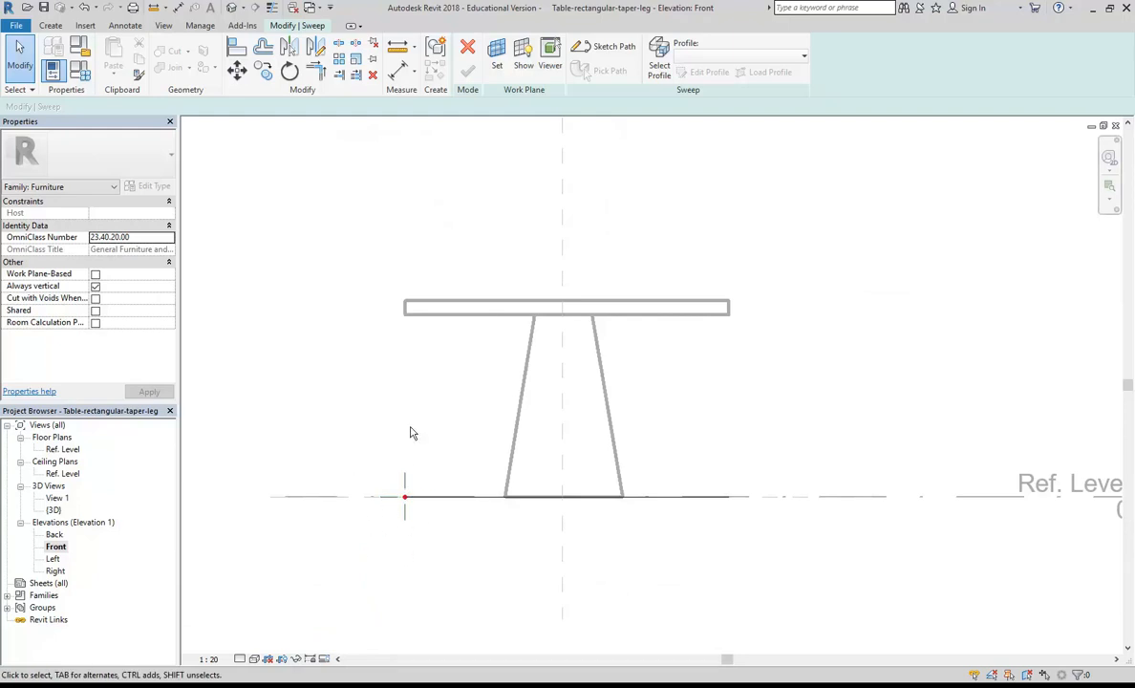
pyautogui.click(659, 67)
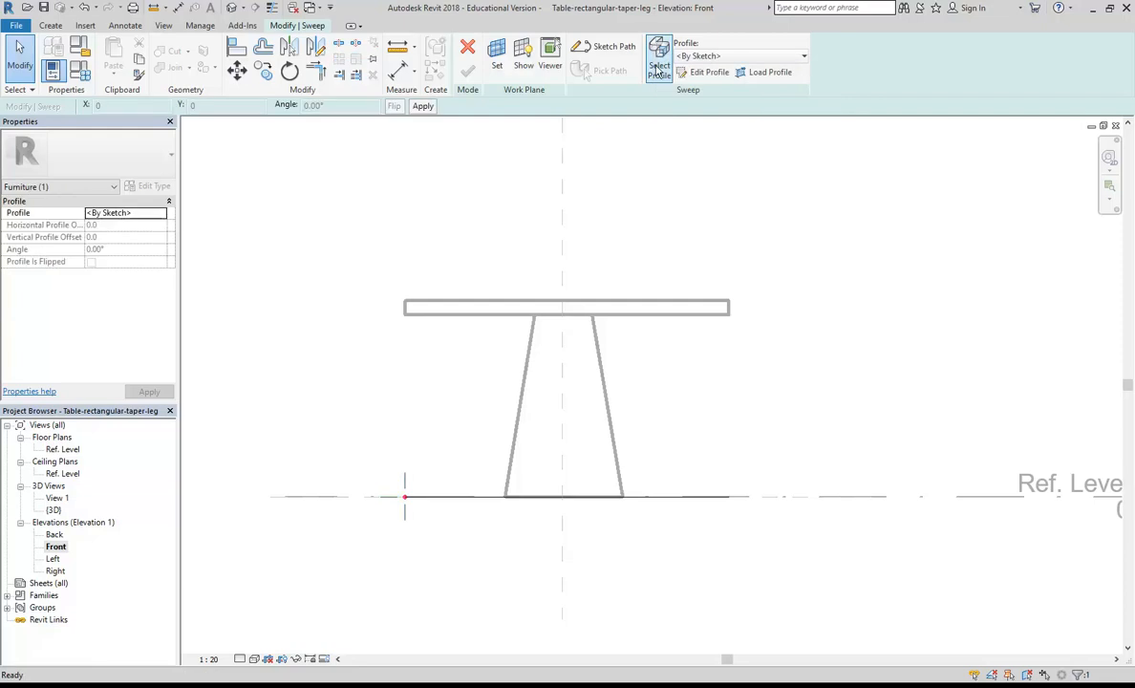
pyautogui.click(710, 74)
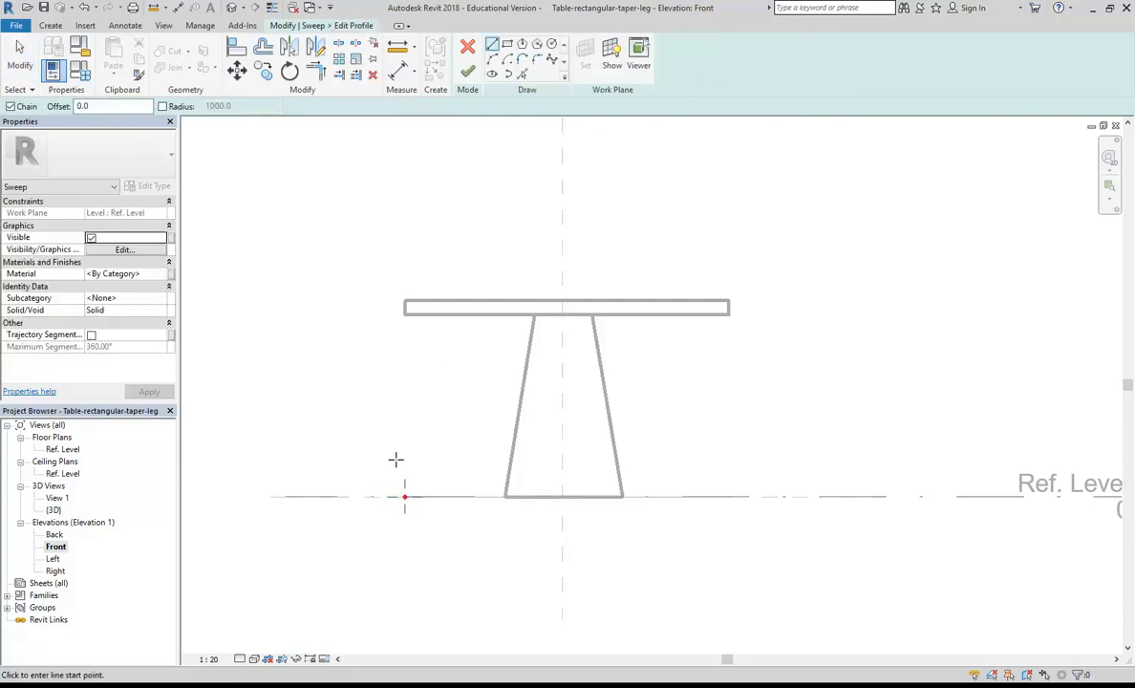
# Step: Try to draw the profile's vertical side on the tabletop's left end, and undo the line
pyautogui.scroll(3, 401, 473)
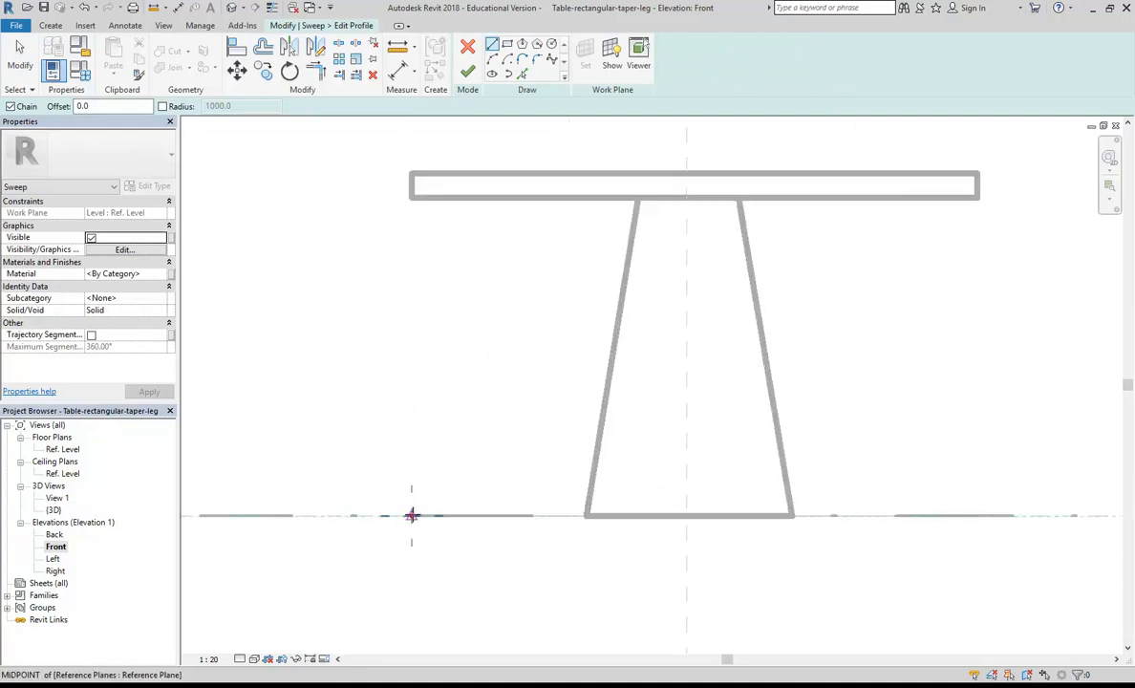
pyautogui.click(411, 517)
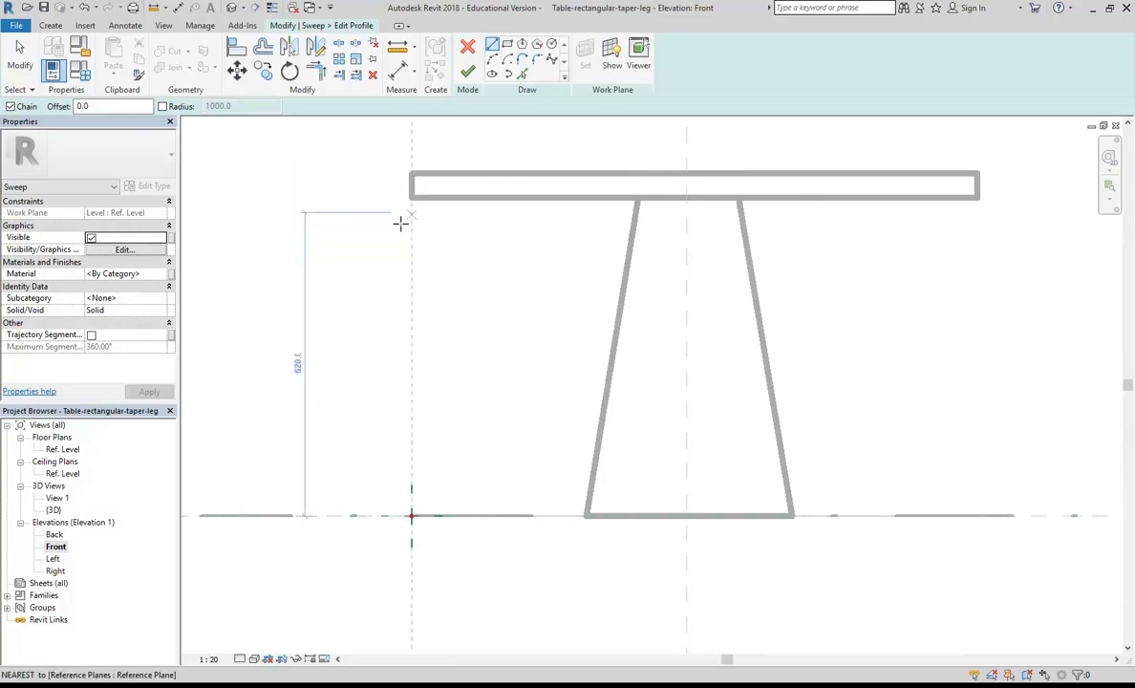
pyautogui.scroll(3, 400, 143)
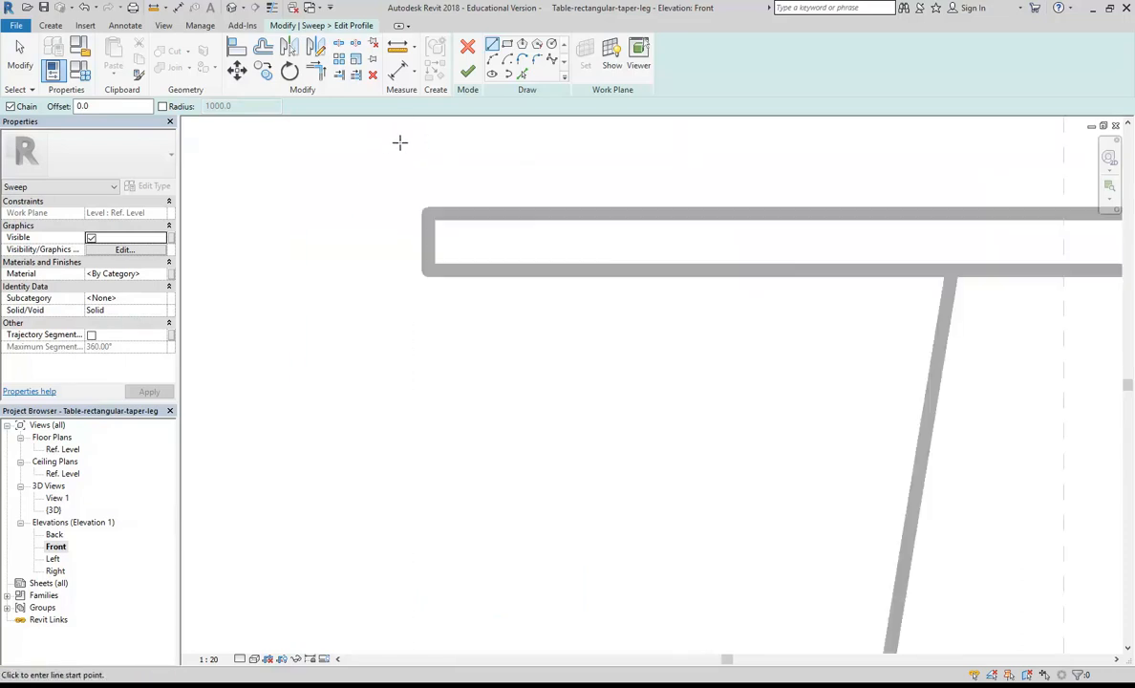
pyautogui.scroll(2, 392, 139)
pyautogui.scroll(2, 401, 210)
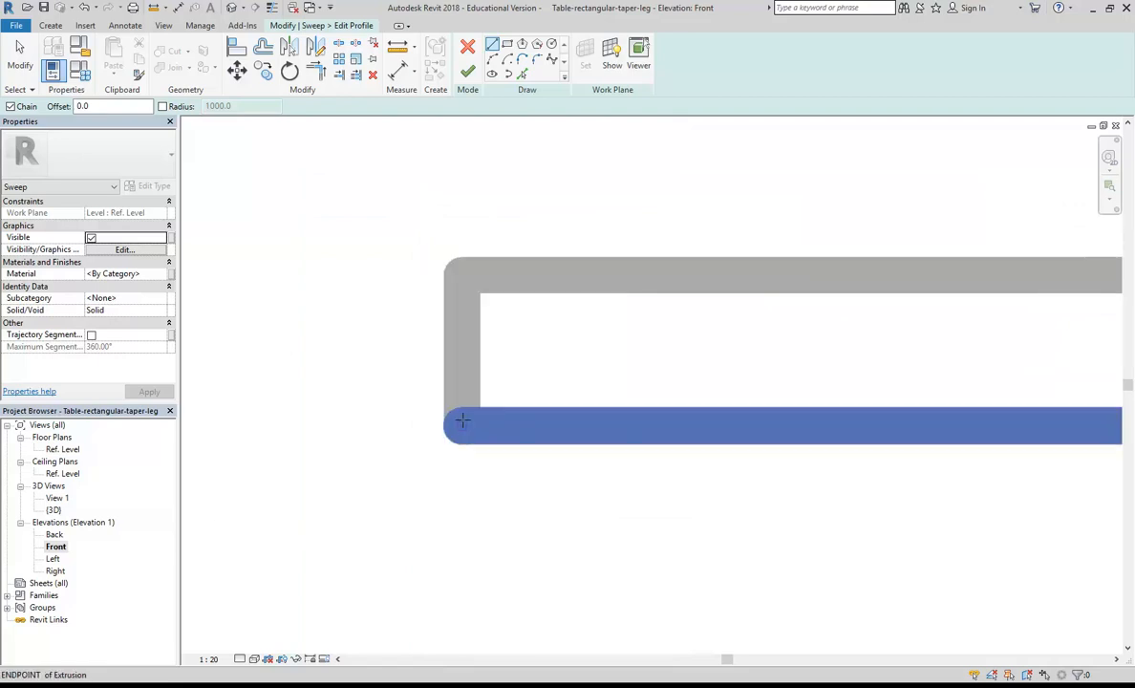
pyautogui.click(462, 274)
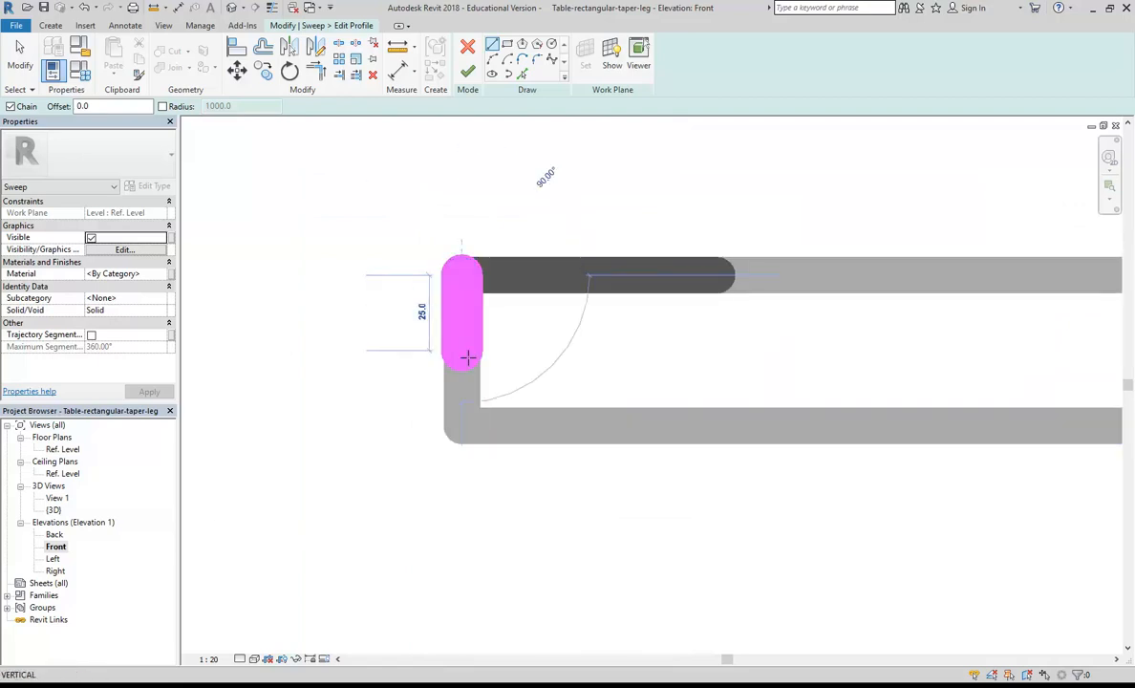
pyautogui.click(462, 431)
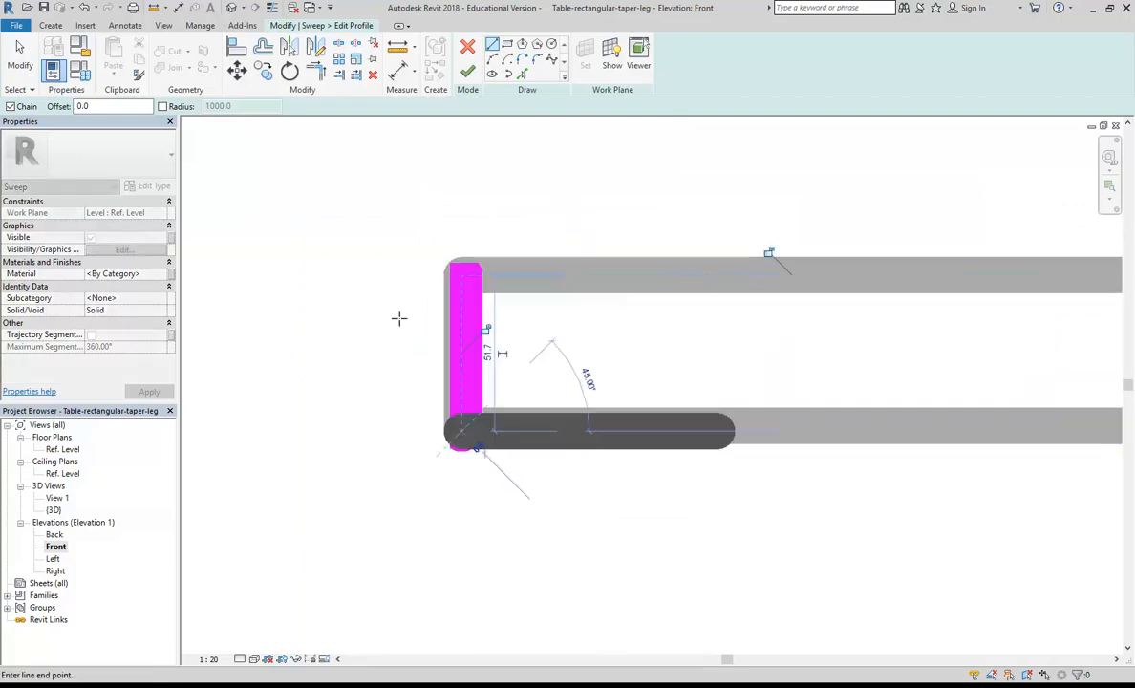
pyautogui.click(84, 8)
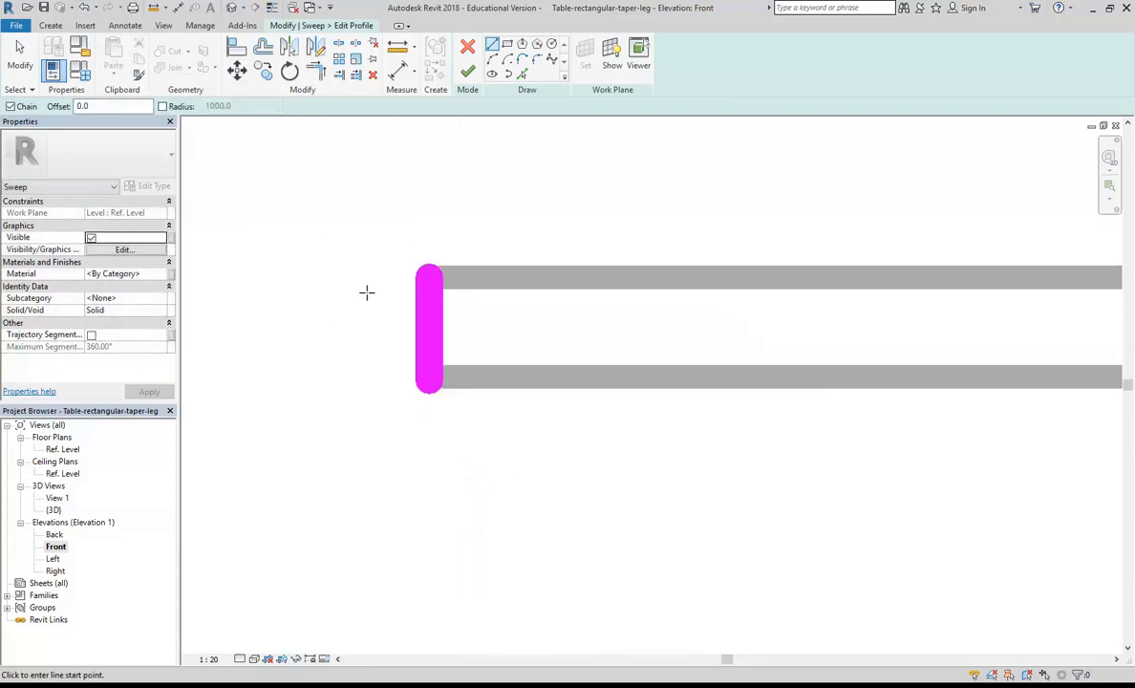
pyautogui.click(85, 8)
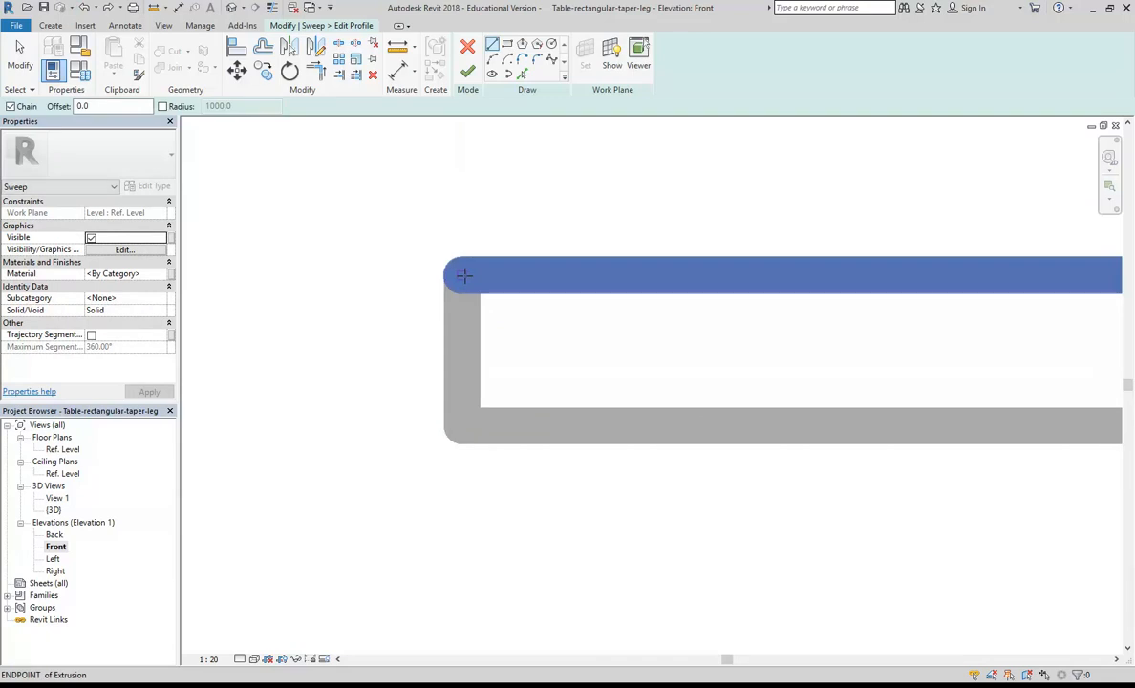
# Step: Sketch a half-round profile on the tabletop's left end: a 50 mm vertical line closed by an outward semicircular arc
pyautogui.click(463, 279)
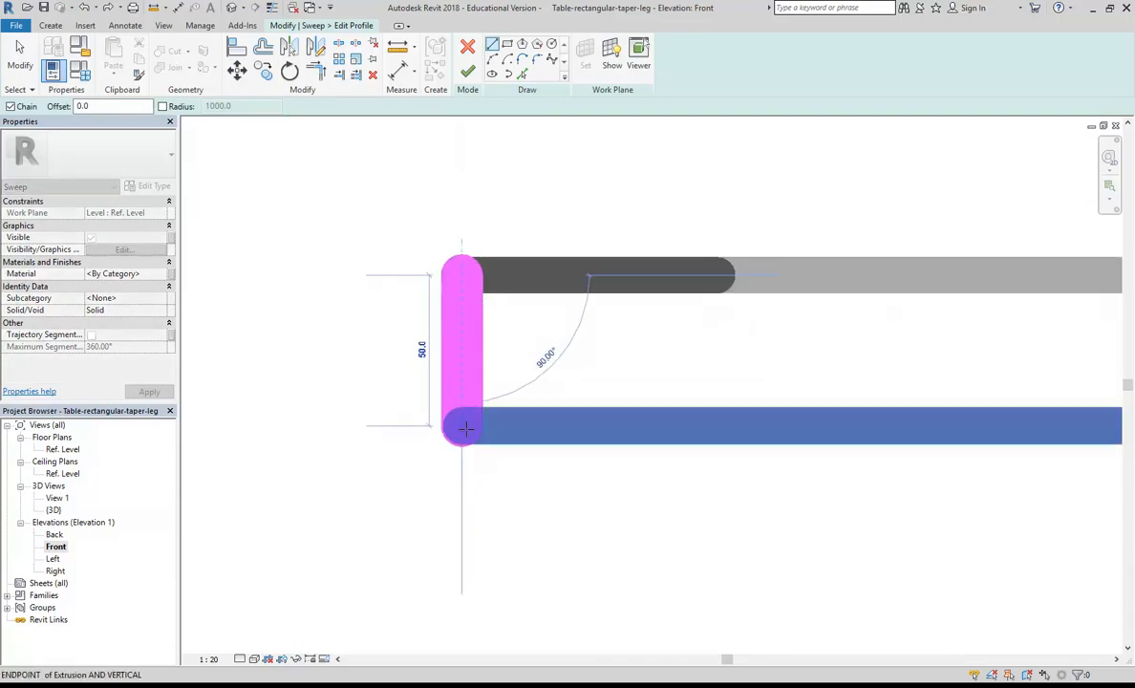
pyautogui.click(465, 429)
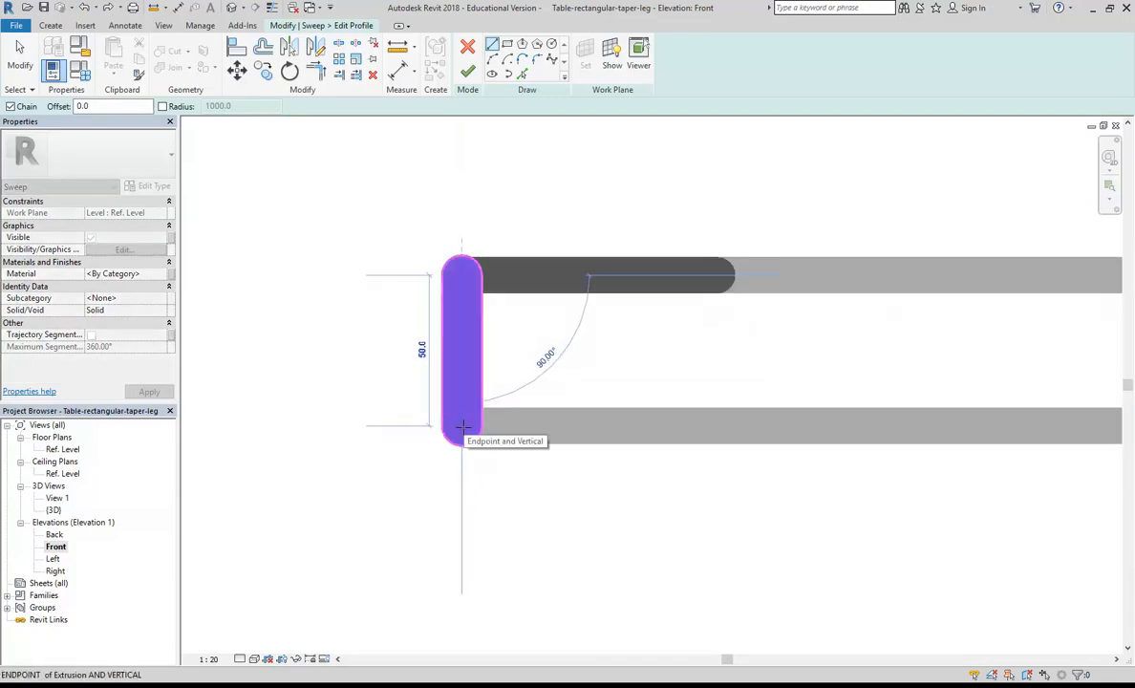
pyautogui.click(494, 59)
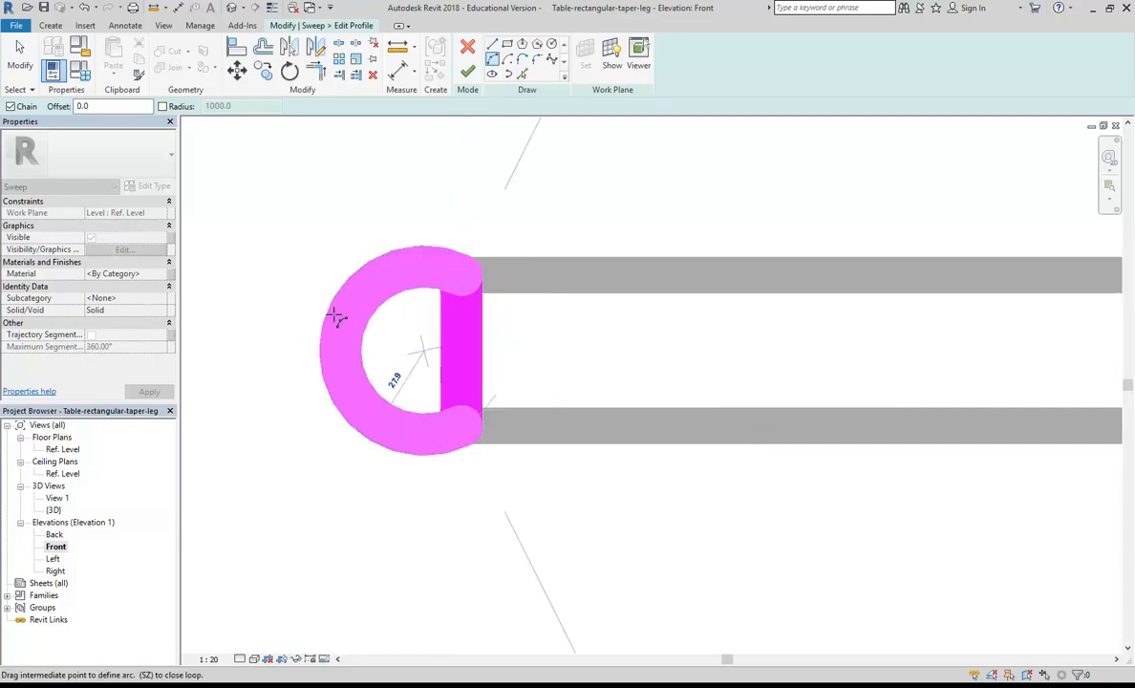
pyautogui.rightClick(350, 210)
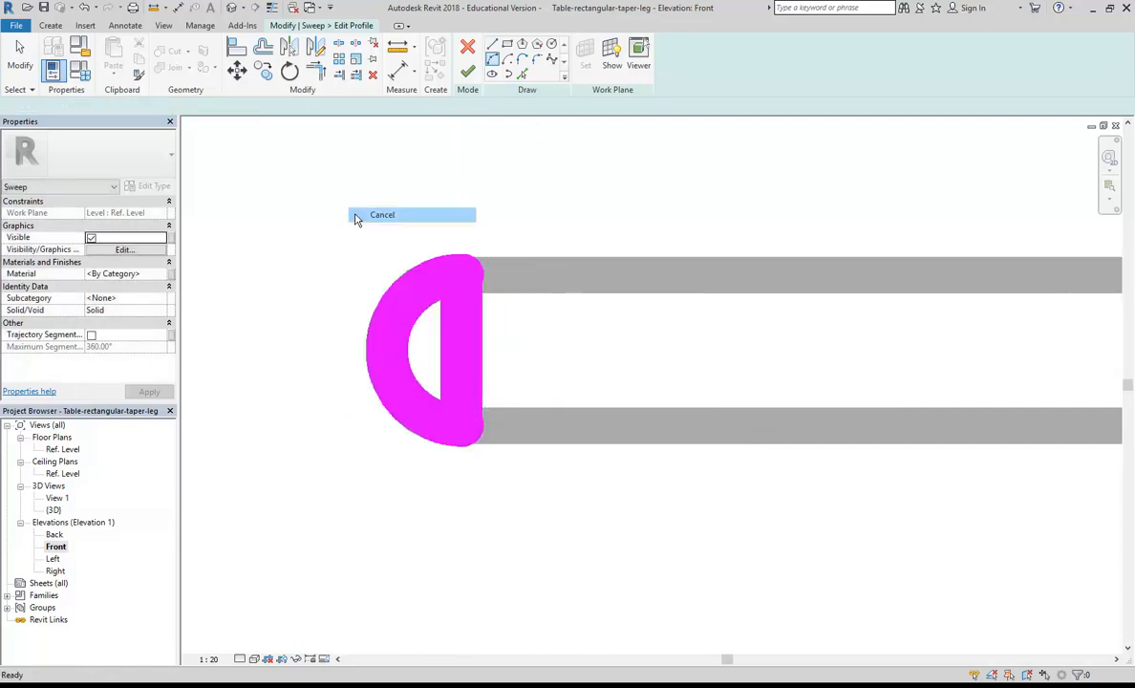
pyautogui.click(383, 215)
# Step: Finish the half-round profile sketch and complete the sweep around the tabletop
pyautogui.scroll(-5, 552, 464)
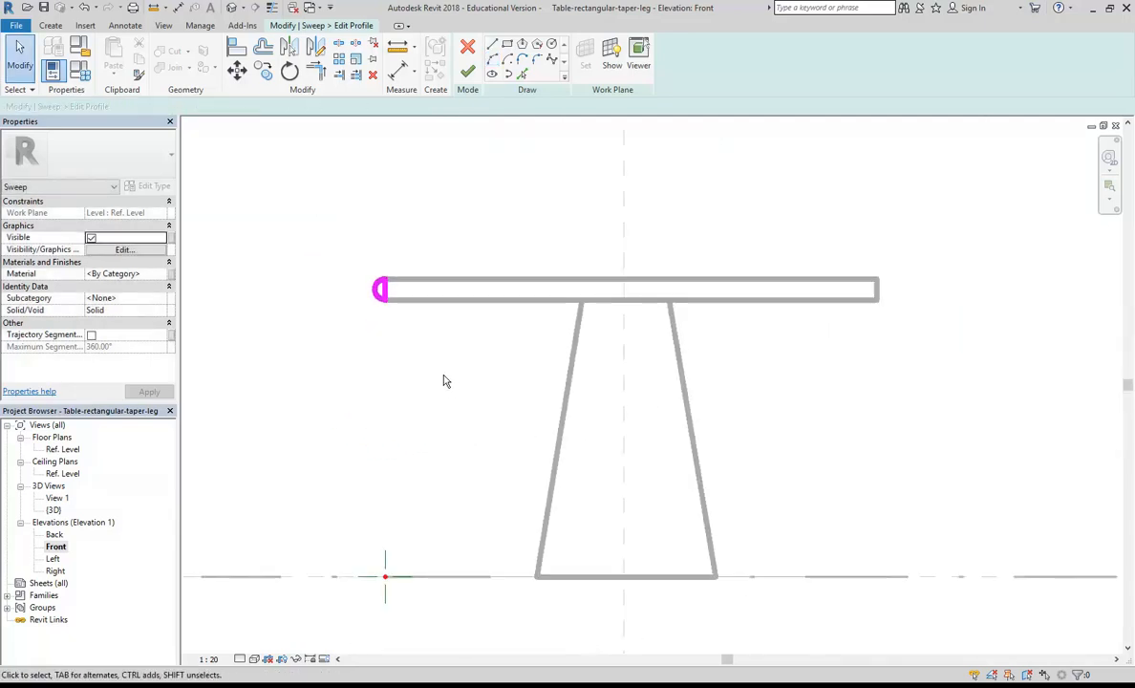
pyautogui.moveTo(504, 507); pyautogui.dragTo(497, 479, button='middle')
pyautogui.click(470, 74)
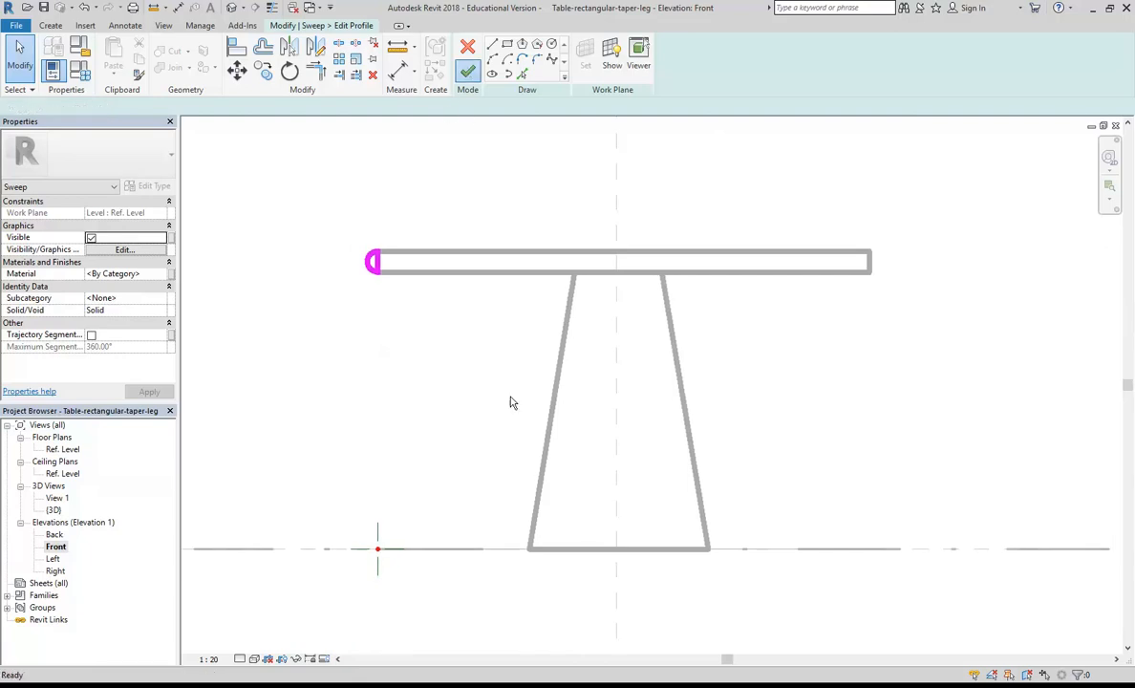
pyautogui.click(469, 72)
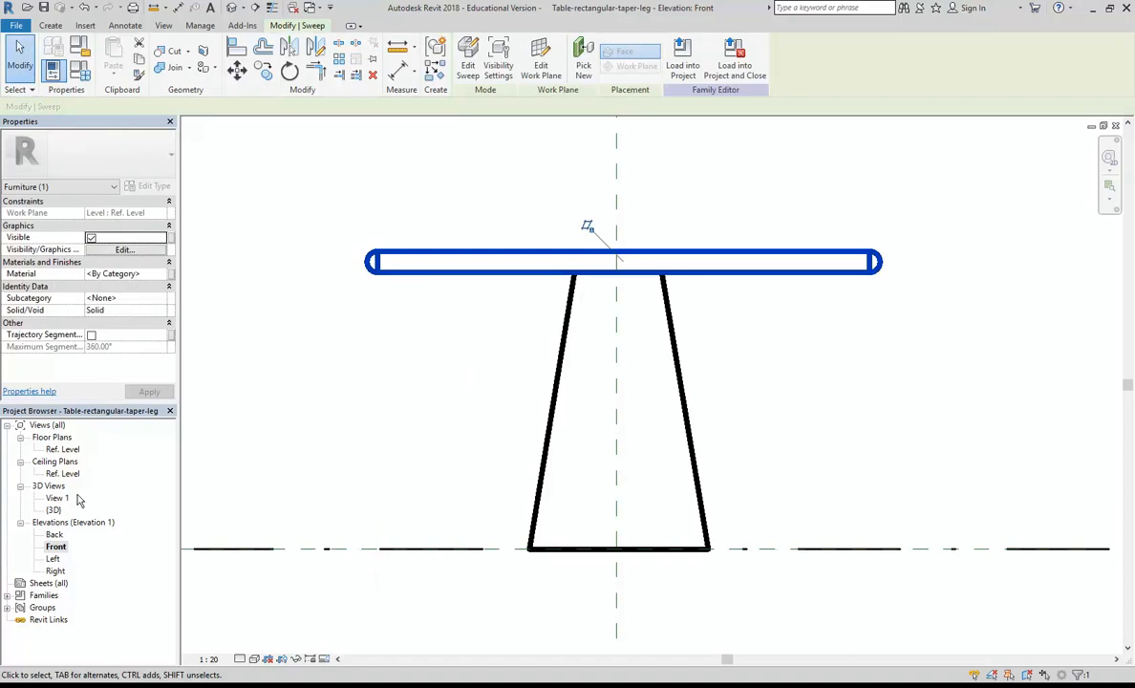
# Step: Examine the rounded tabletop edge and its corner joint in the 3D view
pyautogui.doubleClick(54, 509)
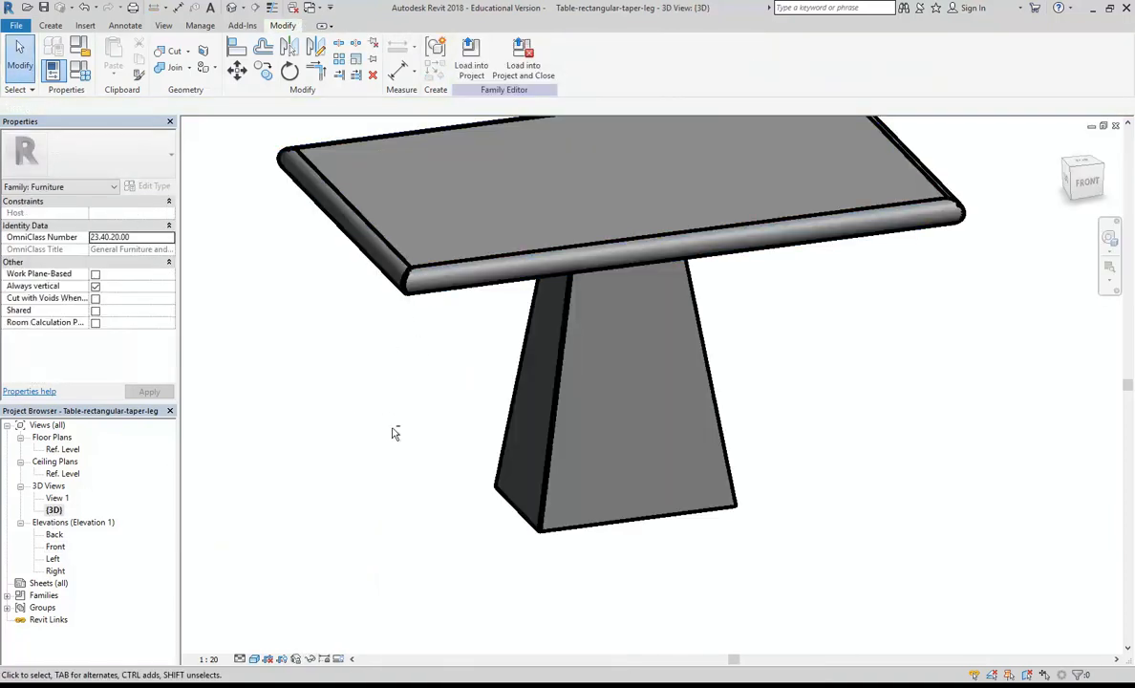
pyautogui.keyDown('shift'); pyautogui.moveTo(394, 433); pyautogui.dragTo(447, 494, button='middle'); pyautogui.keyUp('shift')
pyautogui.scroll(-2, 444, 494)
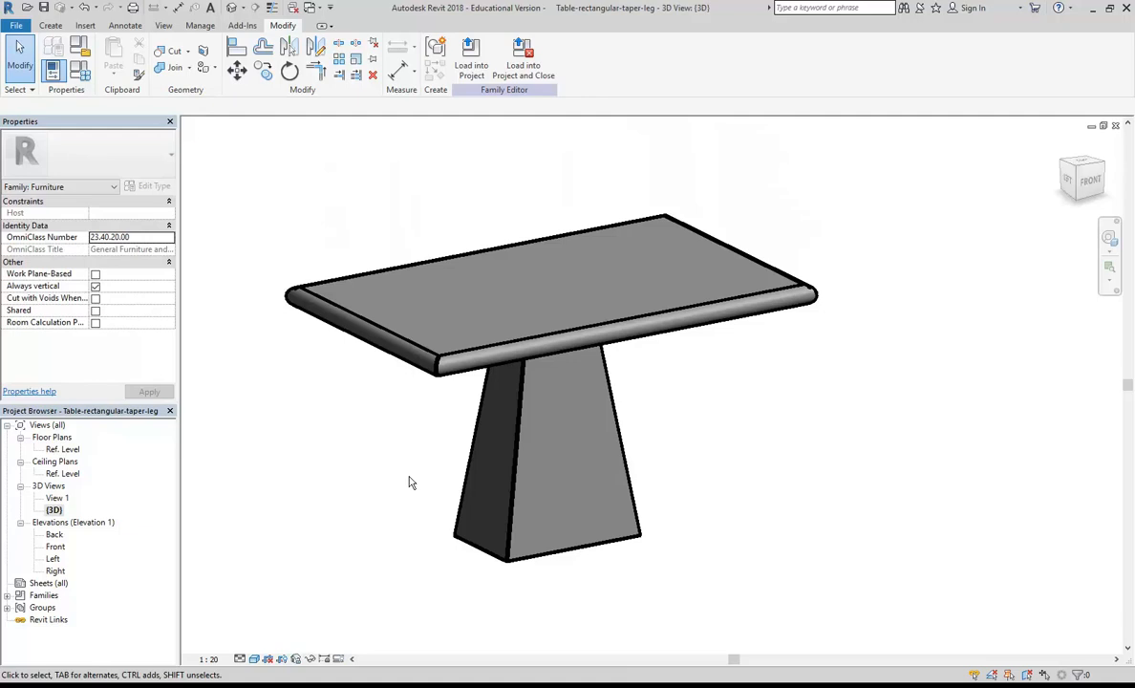
pyautogui.scroll(2, 386, 321)
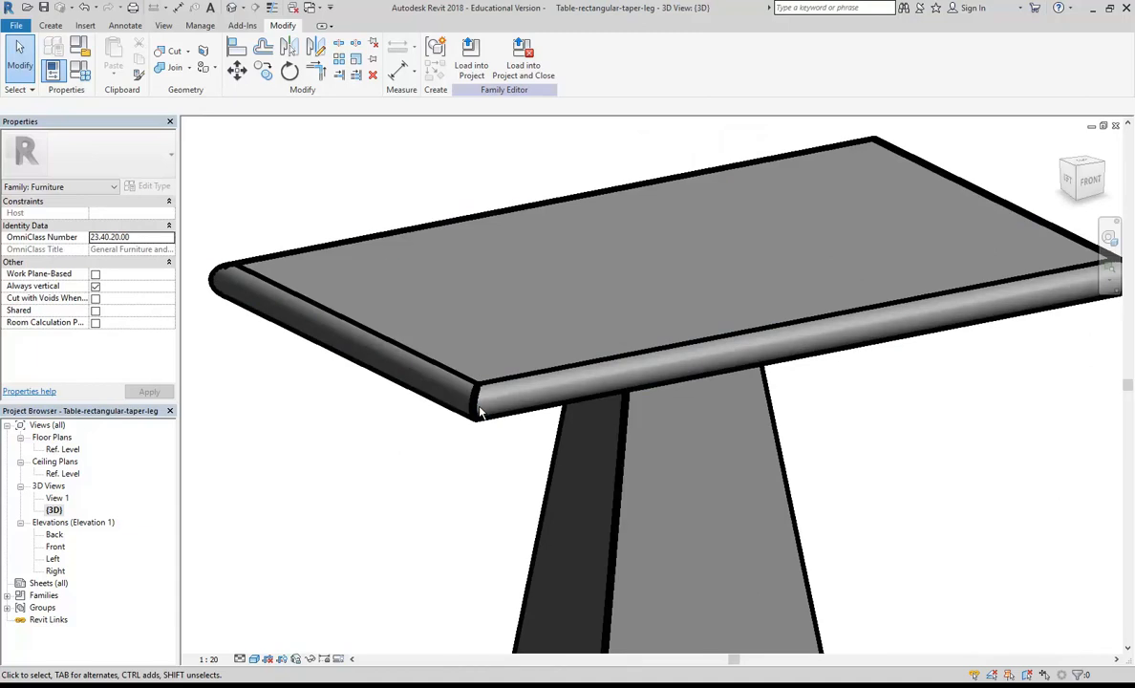
pyautogui.scroll(3, 480, 410)
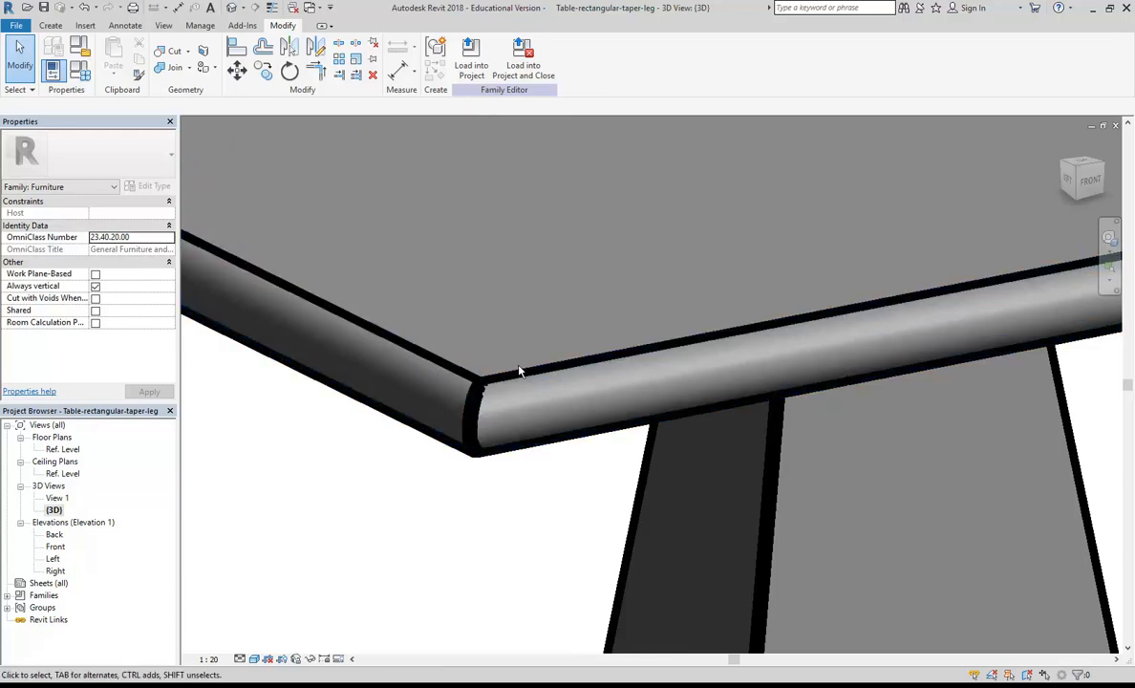
pyautogui.scroll(-5, 519, 371)
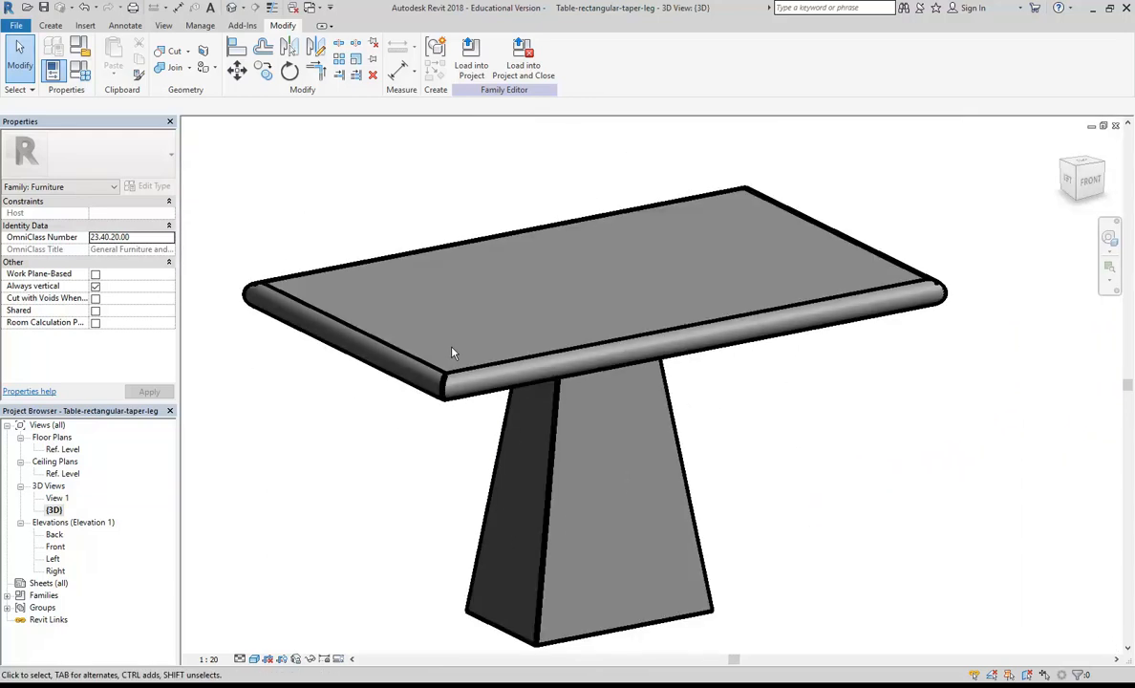
pyautogui.click(49, 26)
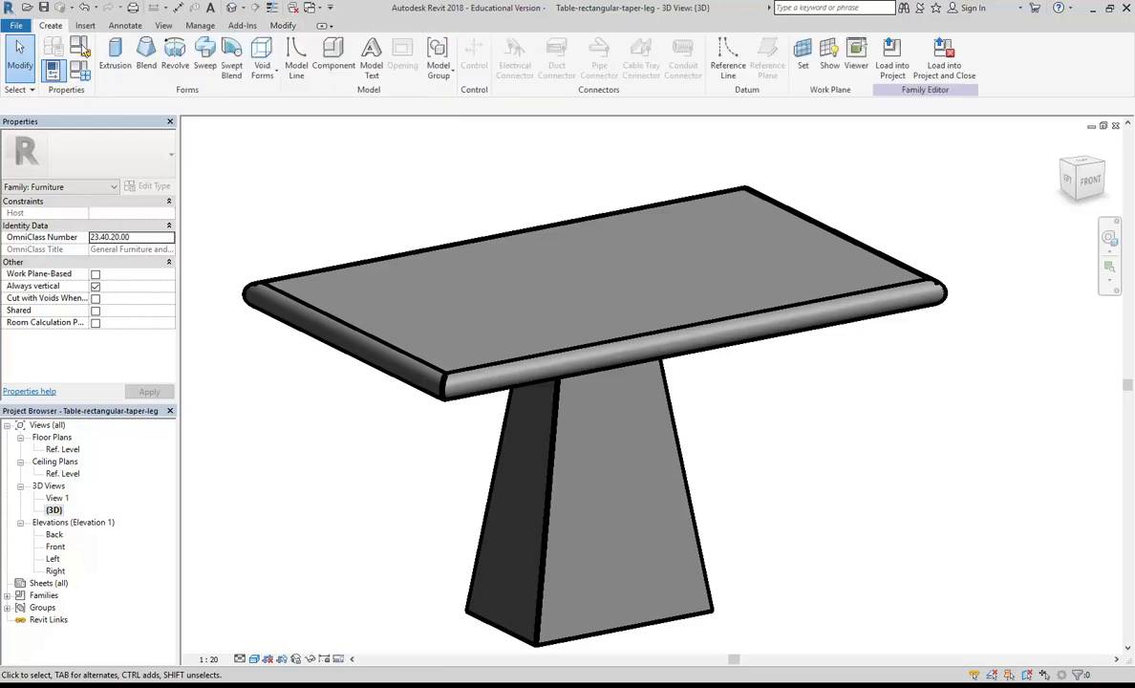
pyautogui.click(209, 59)
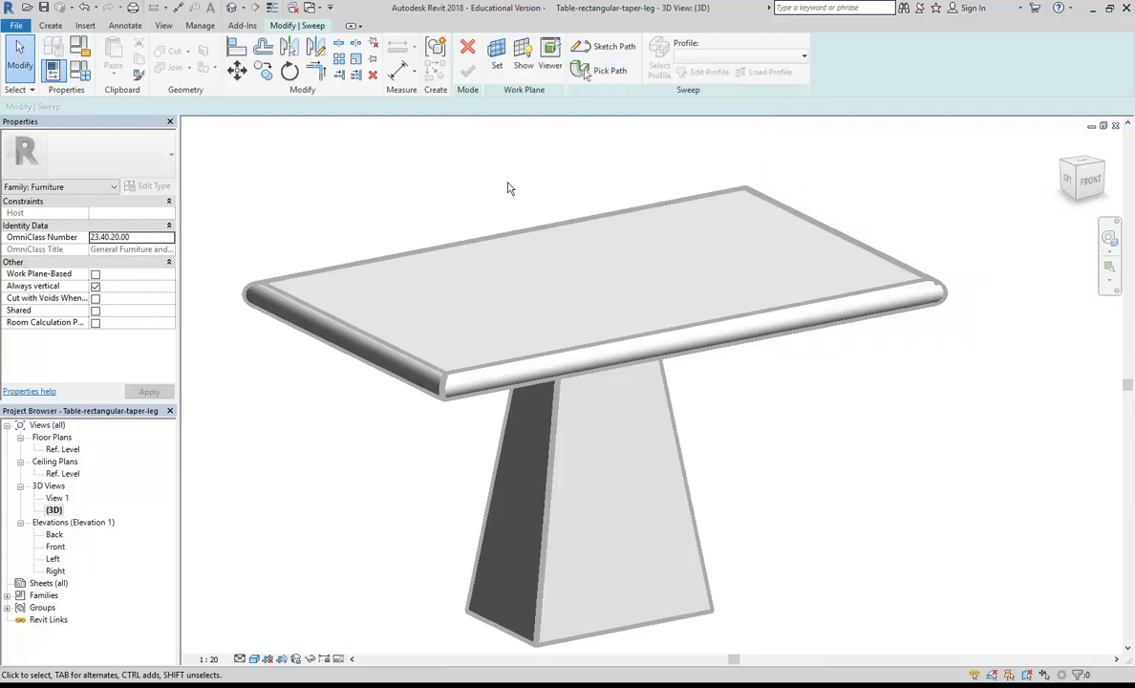
pyautogui.scroll(-3, 532, 345)
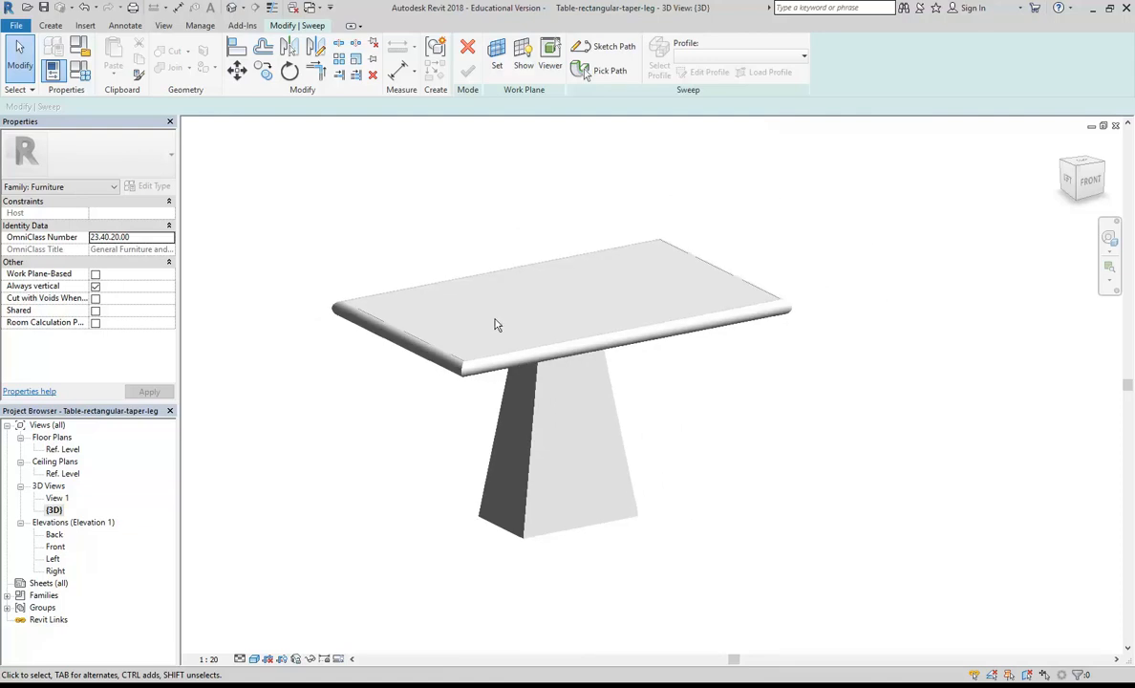
pyautogui.keyDown('shift'); pyautogui.moveTo(536, 320); pyautogui.dragTo(590, 347, button='middle'); pyautogui.keyUp('shift')
pyautogui.scroll(4, 521, 386)
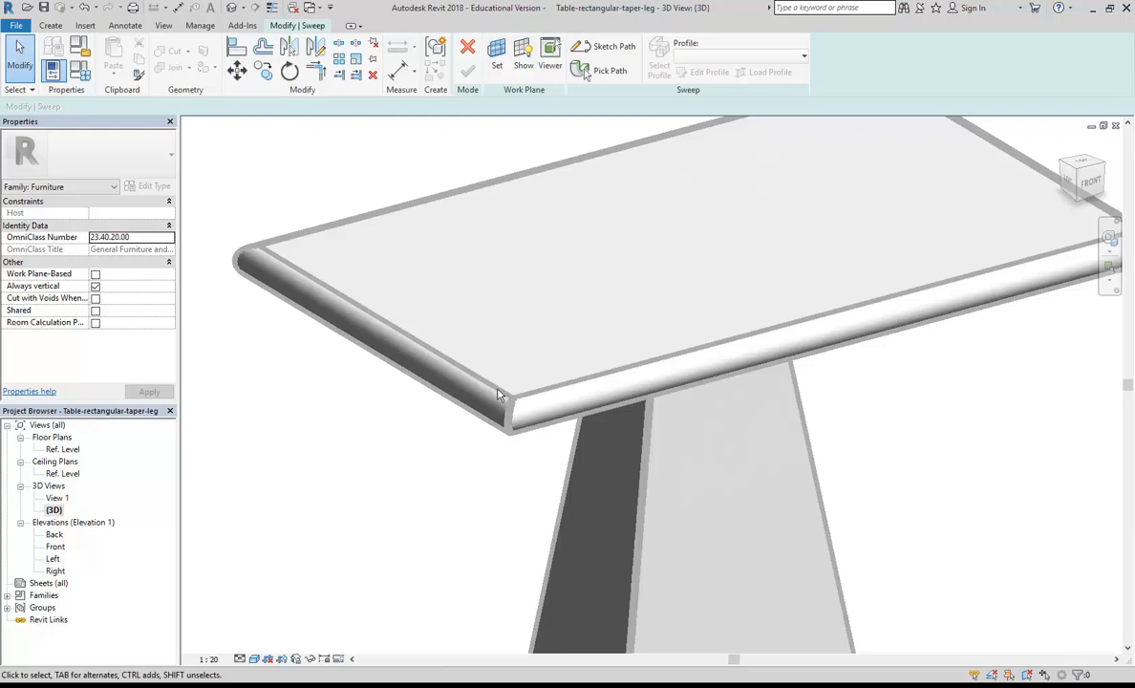
pyautogui.scroll(-2, 550, 263)
pyautogui.moveTo(550, 263); pyautogui.dragTo(426, 308, button='middle')
pyautogui.click(465, 49)
# Step: Open the tabletop extrusion's sketch for editing and show it in the Ref. Level floor plan
pyautogui.scroll(4, 426, 312)
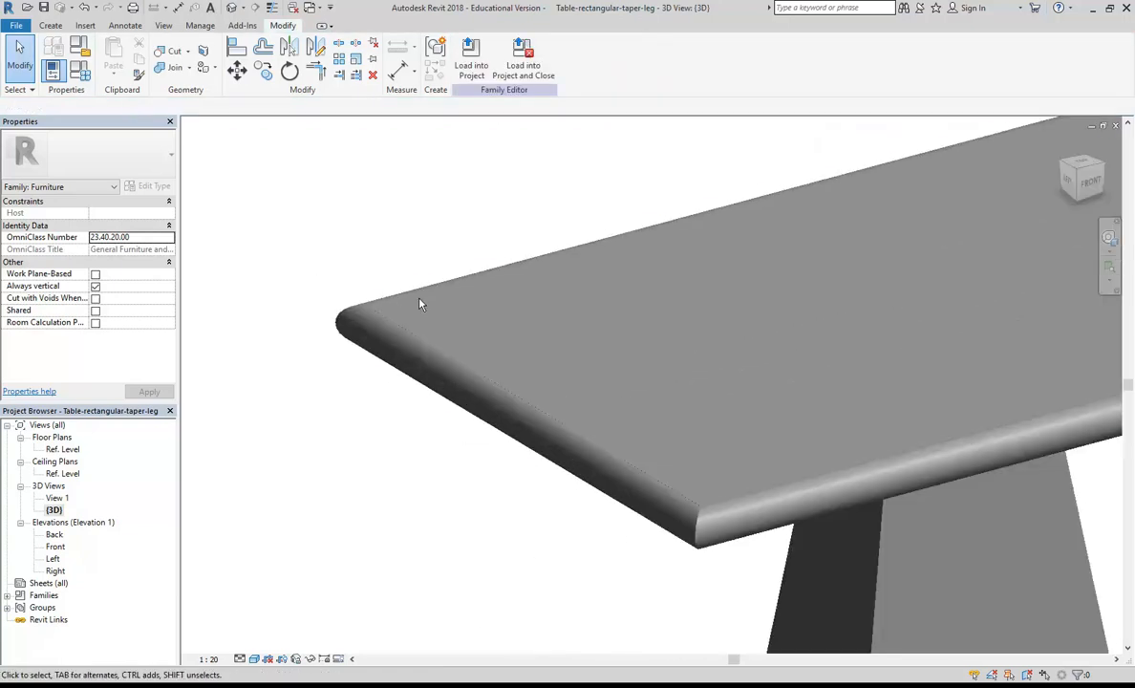
pyautogui.click(420, 299)
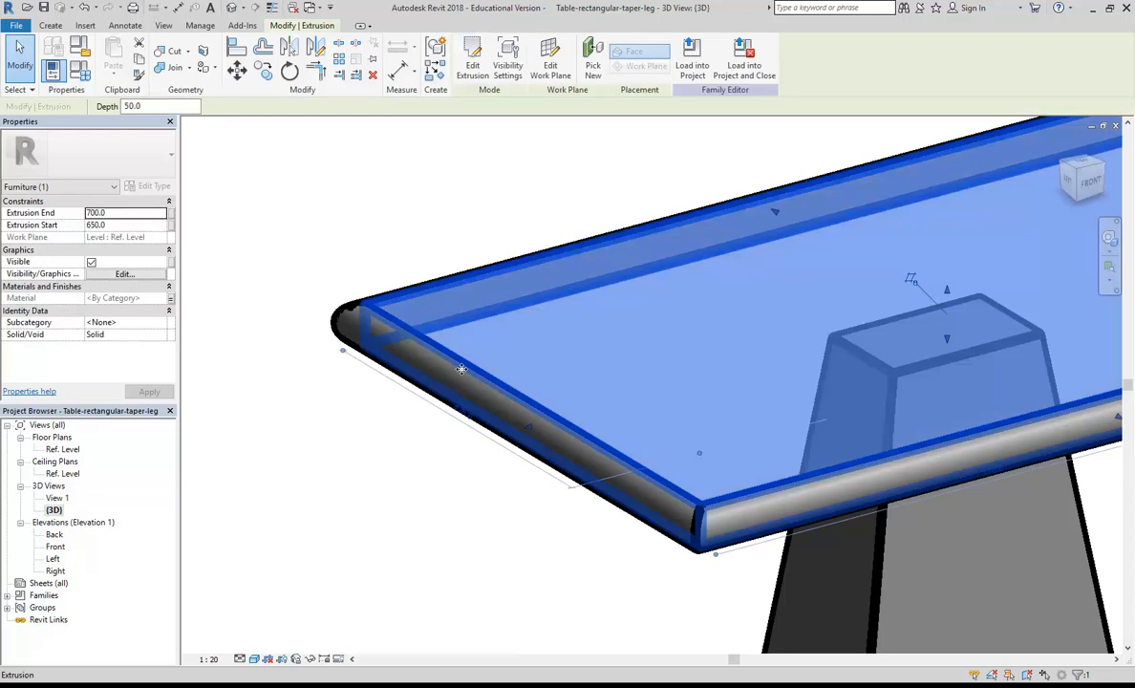
pyautogui.click(472, 59)
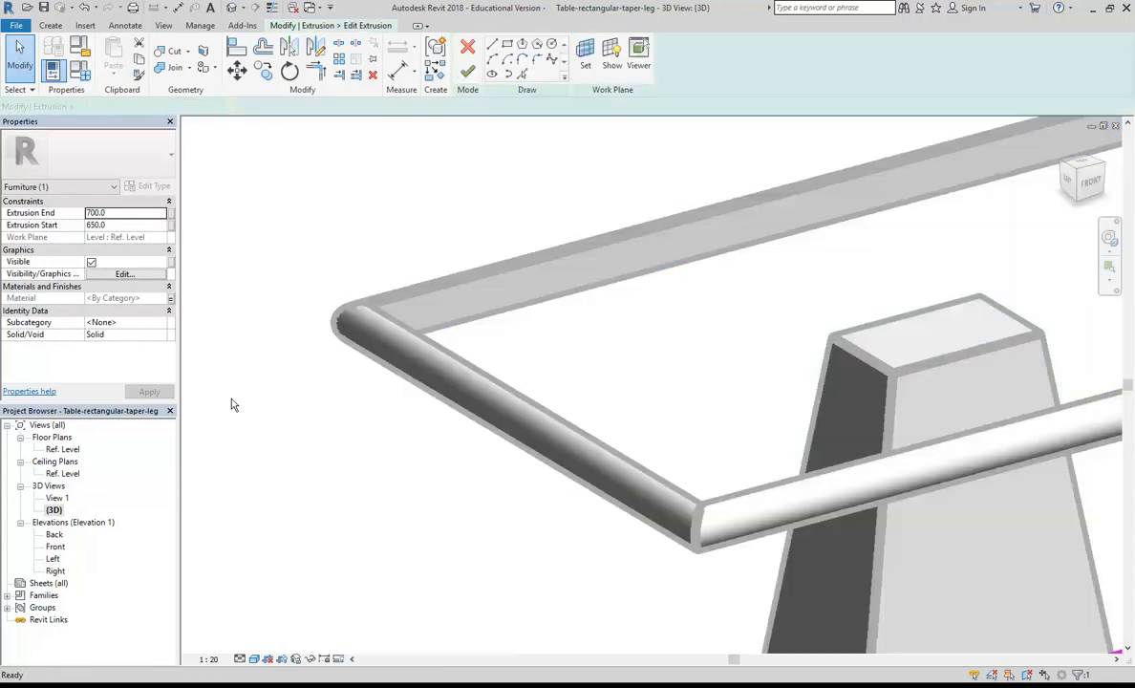
pyautogui.doubleClick(77, 450)
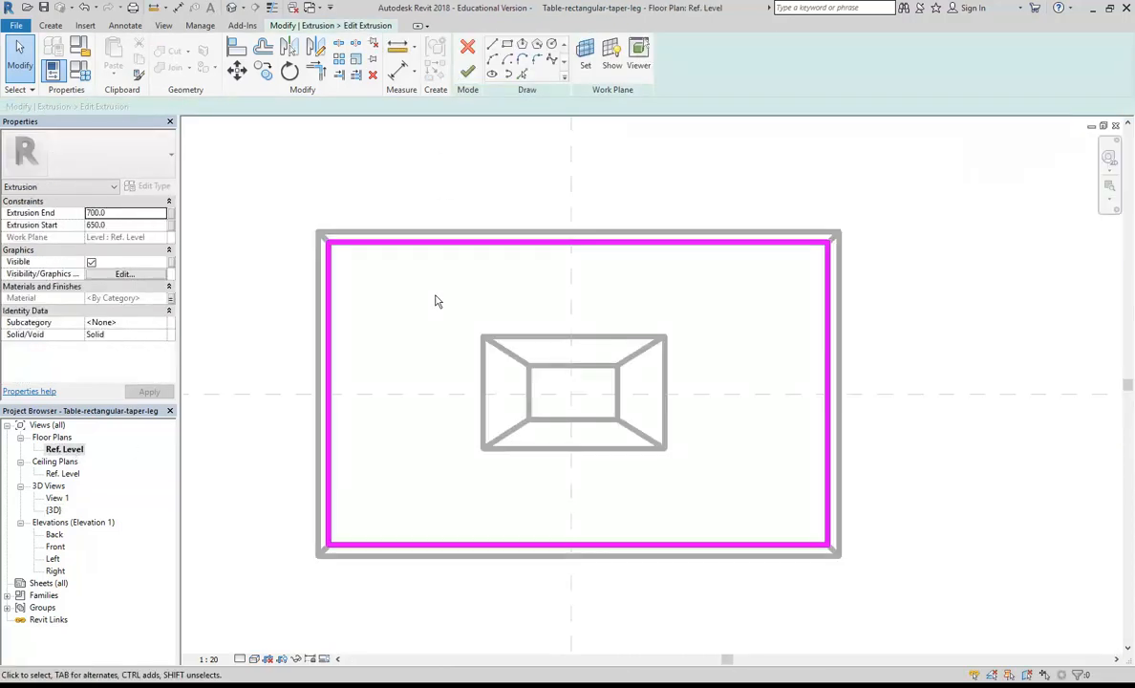
# Step: Round the upper-left corner of the tabletop sketch with an 80 mm fillet arc
pyautogui.click(538, 61)
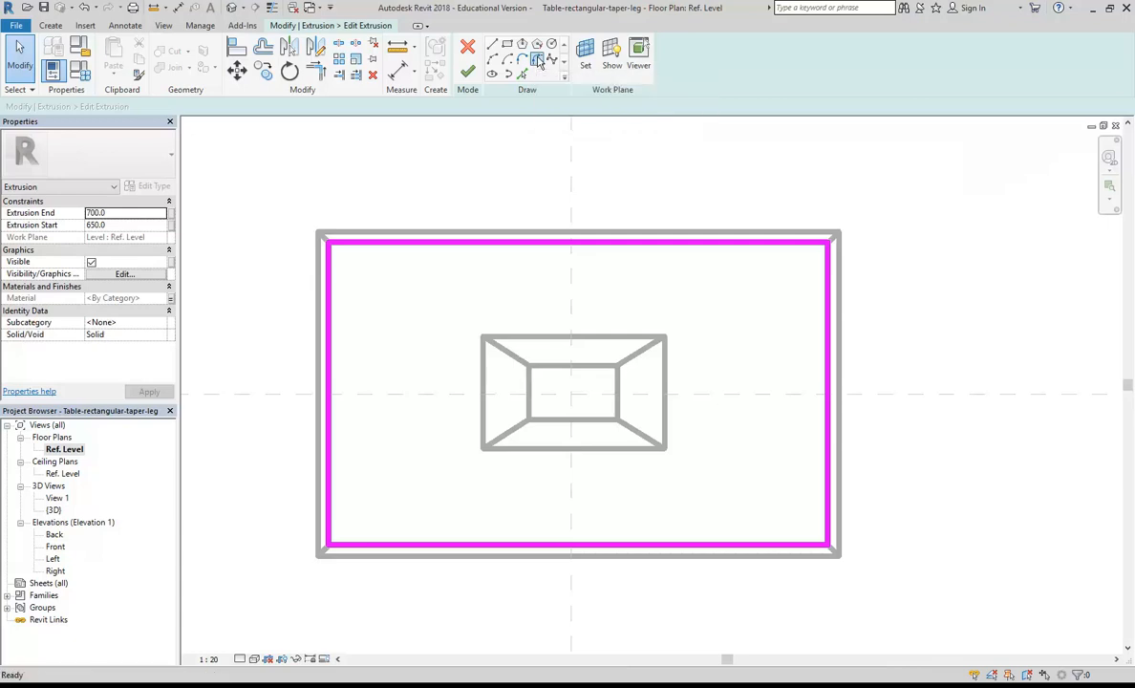
pyautogui.click(345, 245)
pyautogui.click(326, 250)
pyautogui.click(395, 272)
pyautogui.click(392, 273)
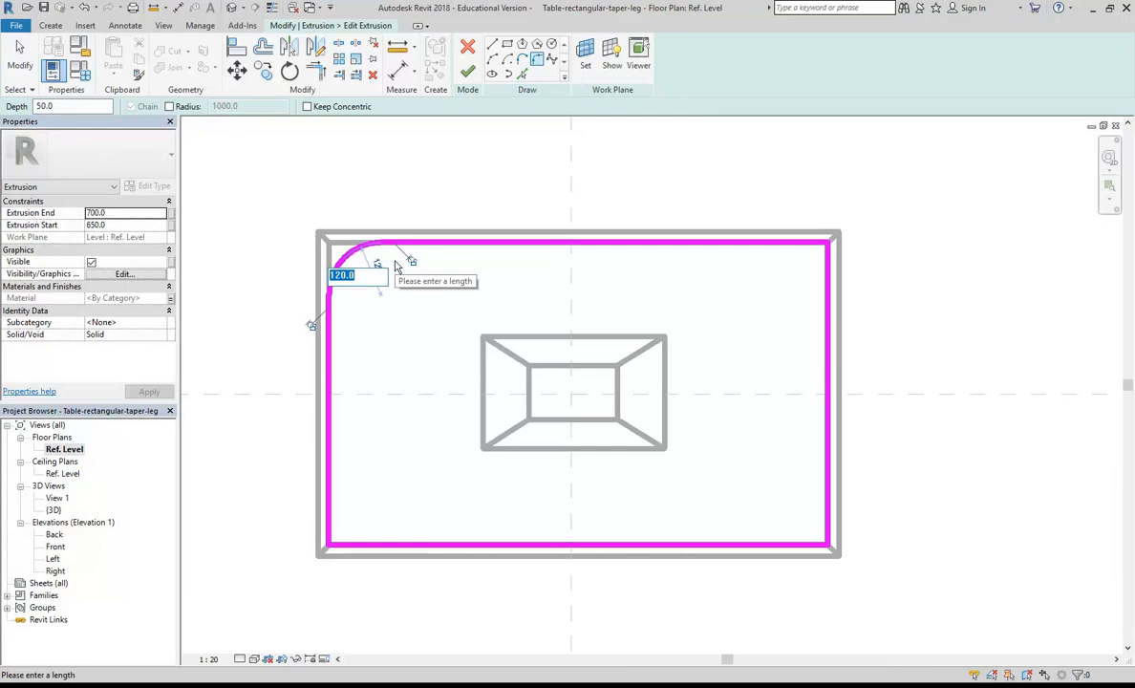
pyautogui.write('80')
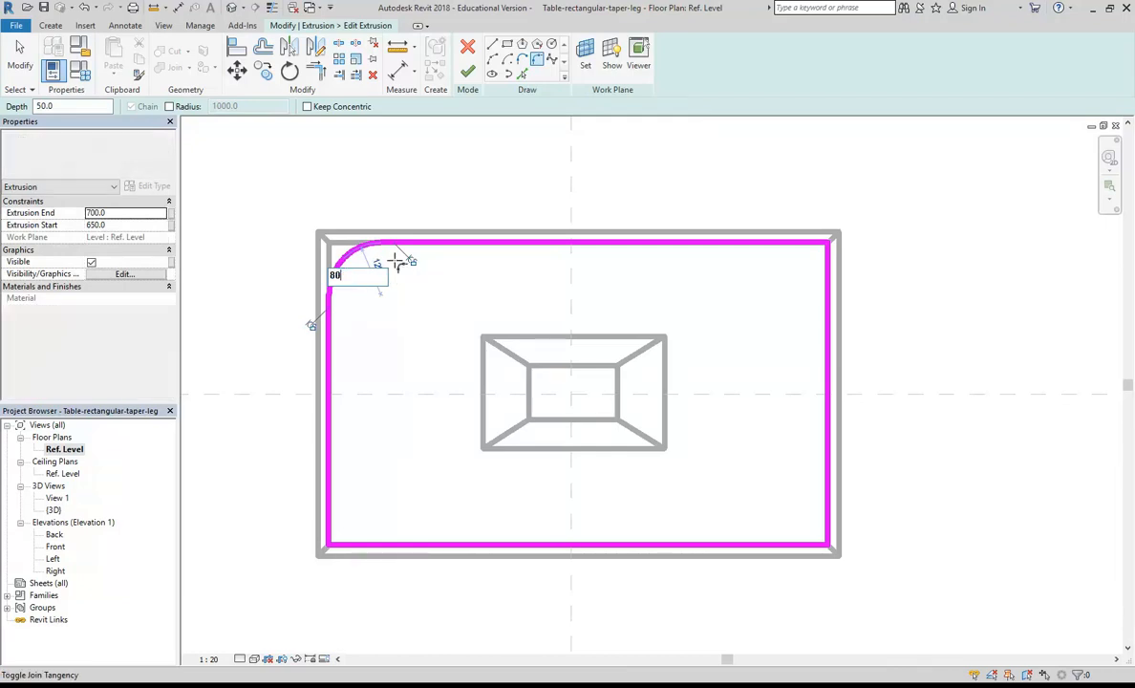
pyautogui.press('Return')
# Step: Round the lower-left corner of the tabletop sketch with an 80 mm fillet arc
pyautogui.click(331, 518)
pyautogui.click(340, 544)
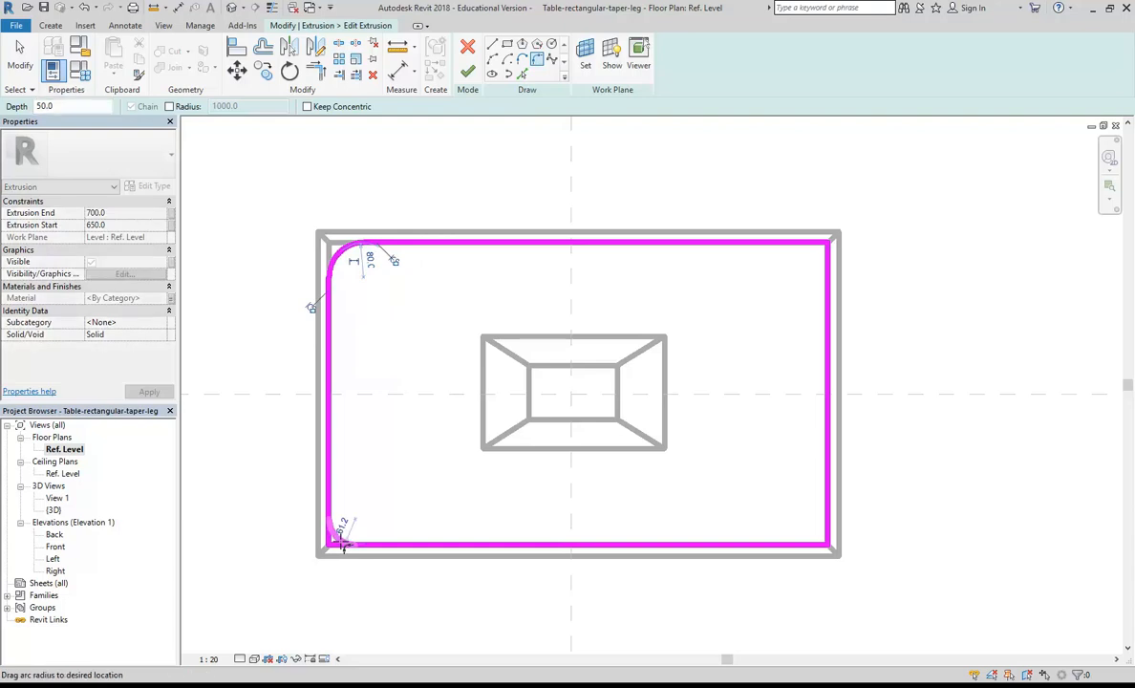
pyautogui.click(354, 521)
pyautogui.click(368, 473)
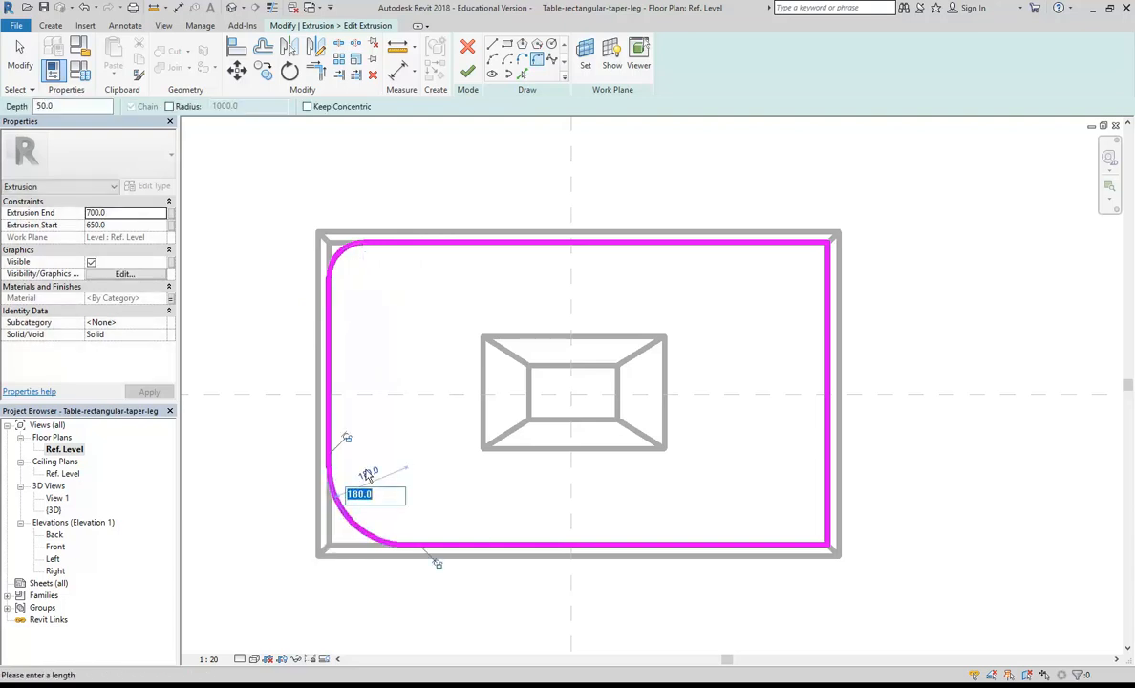
pyautogui.write('80')
pyautogui.press('Return')
# Step: Round the lower-right corner of the tabletop sketch with an 80 mm fillet arc
pyautogui.click(793, 544)
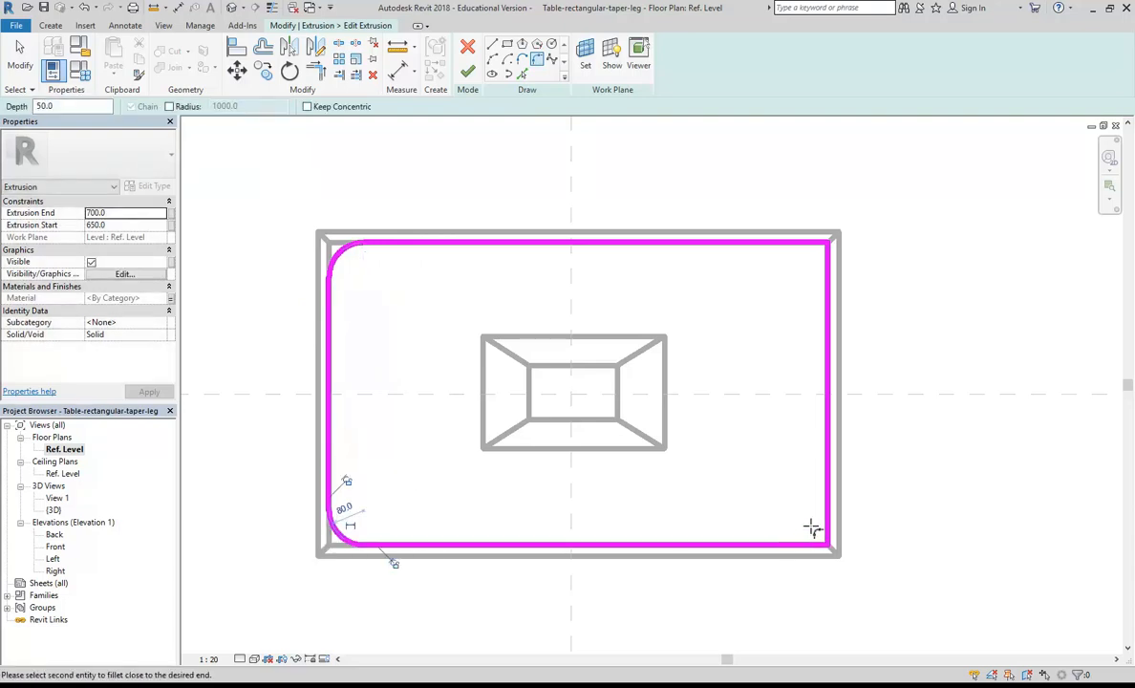
pyautogui.click(827, 524)
pyautogui.click(785, 519)
pyautogui.click(734, 479)
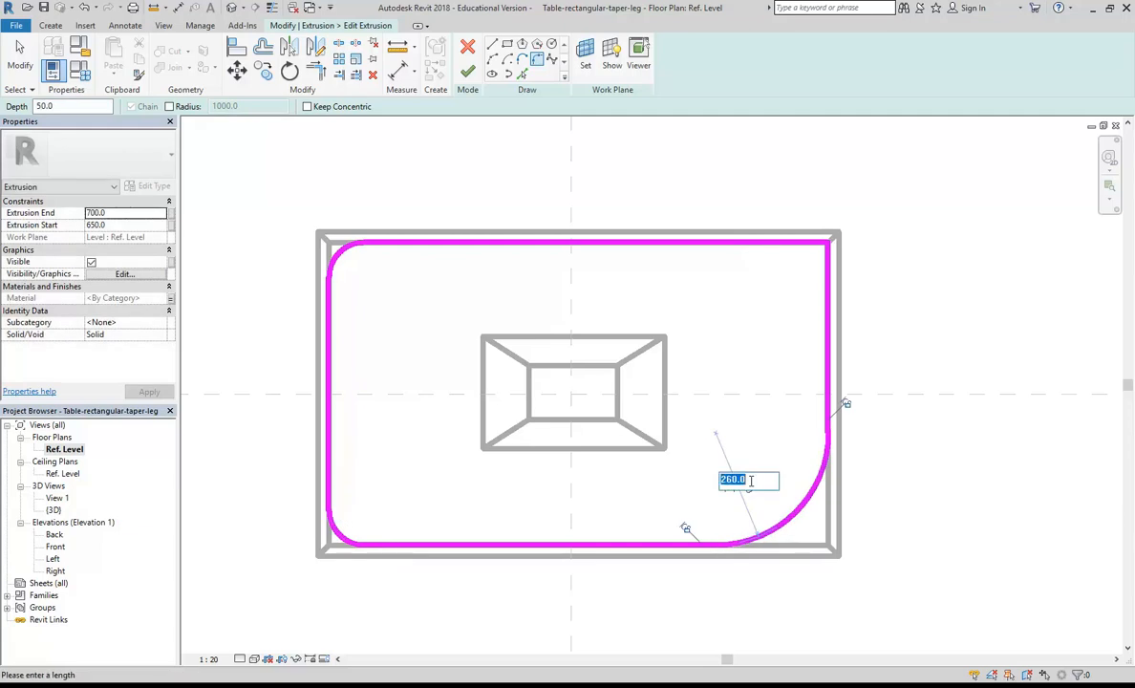
pyautogui.press('Return')
# Step: Round the upper-right corner of the tabletop sketch with an 80 mm fillet arc and end the fillet command
pyautogui.click(827, 295)
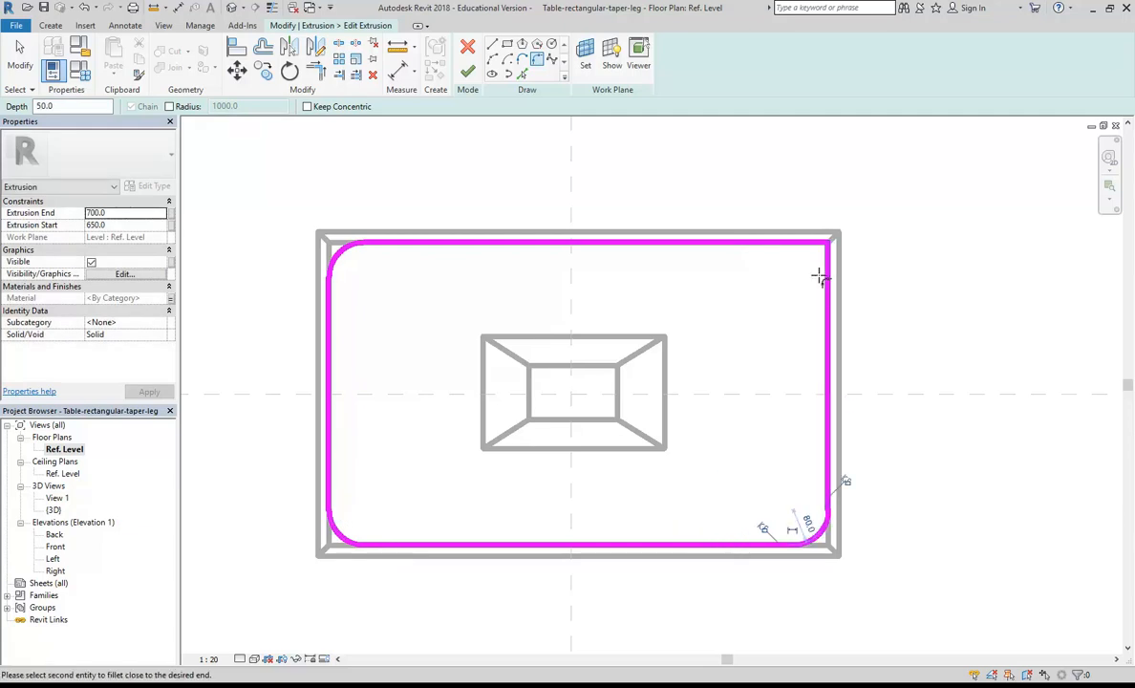
pyautogui.click(805, 244)
pyautogui.click(808, 265)
pyautogui.click(786, 286)
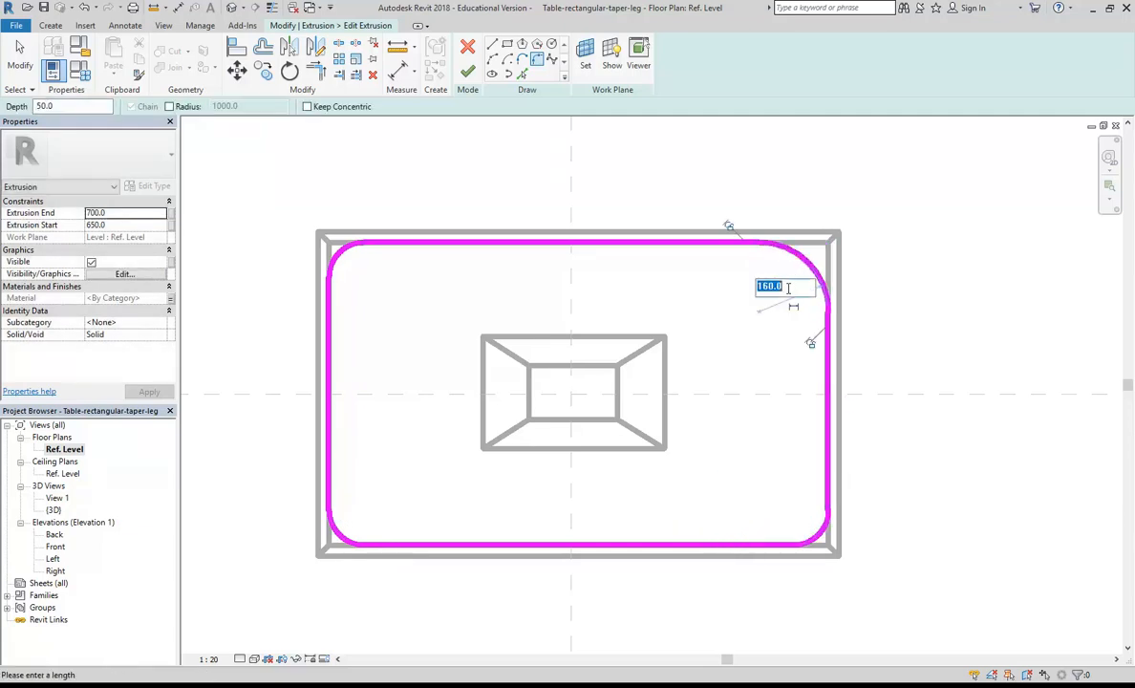
pyautogui.write('80')
pyautogui.press('Return')
pyautogui.rightClick(674, 192)
pyautogui.rightClick(705, 192)
pyautogui.click(718, 198)
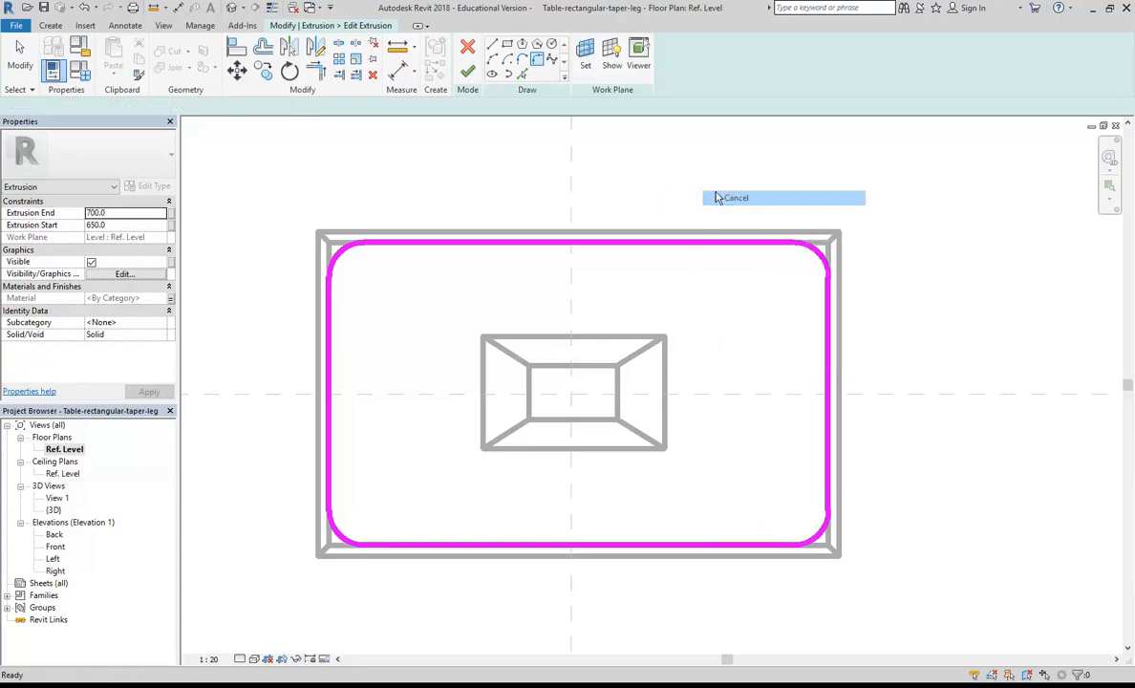
# Step: Finish the tabletop extrusion sketch and show its rounded corners in the 3D view
pyautogui.click(468, 71)
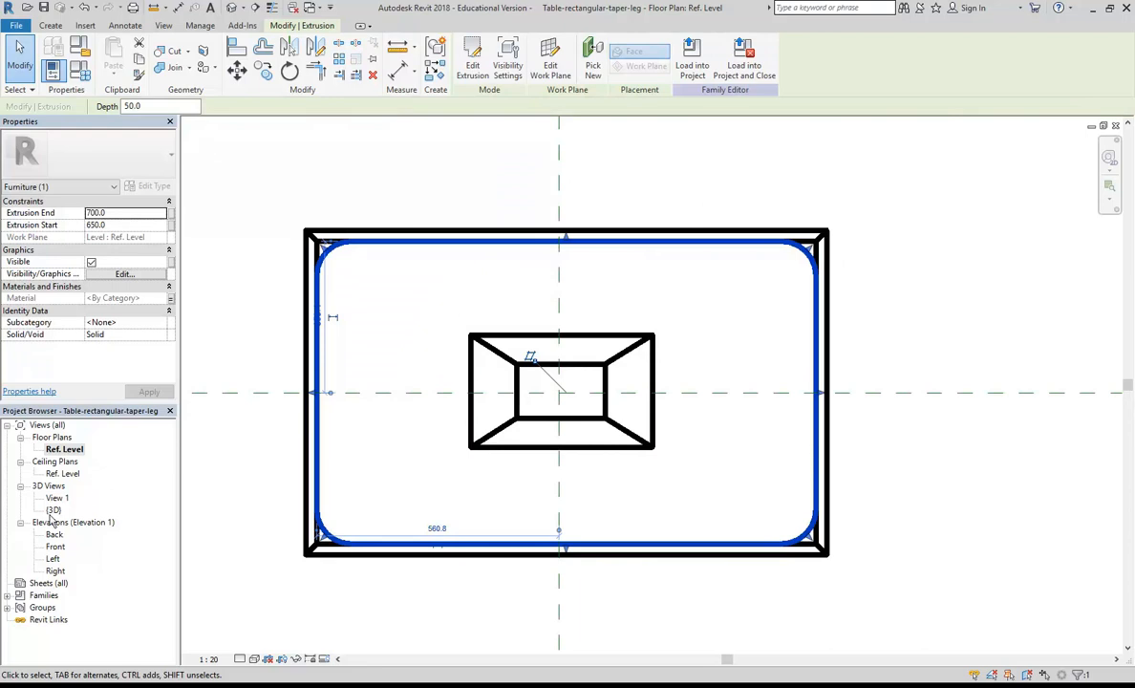
pyautogui.doubleClick(54, 511)
pyautogui.click(299, 303)
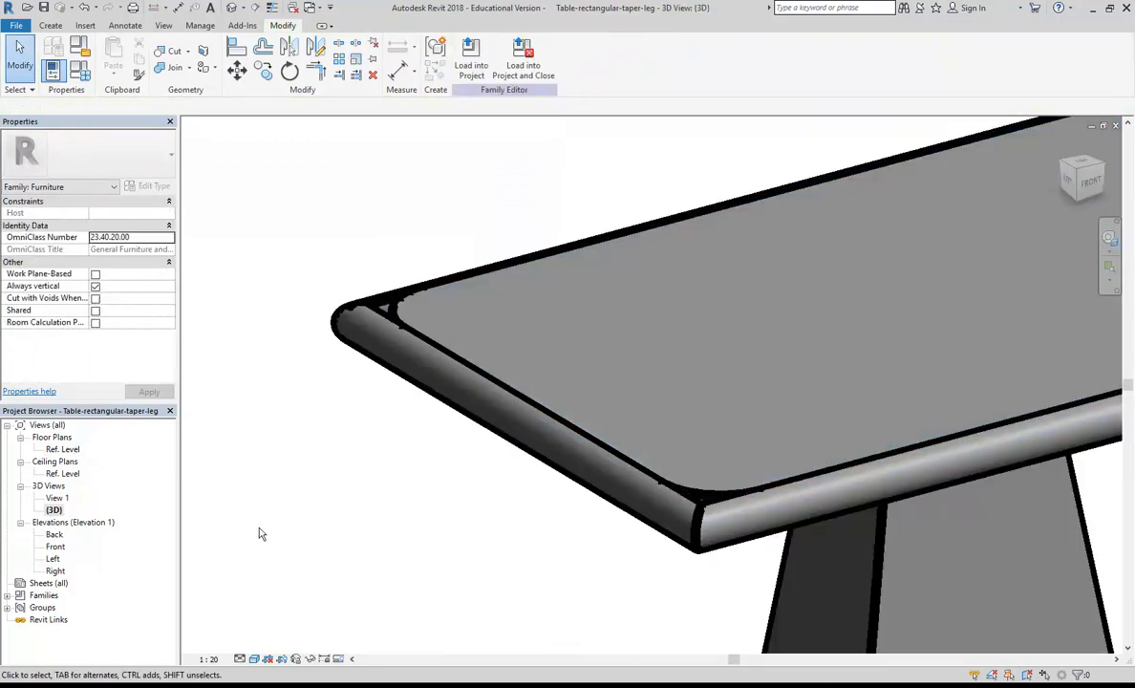
pyautogui.scroll(-3, 287, 497)
pyautogui.scroll(3, 327, 379)
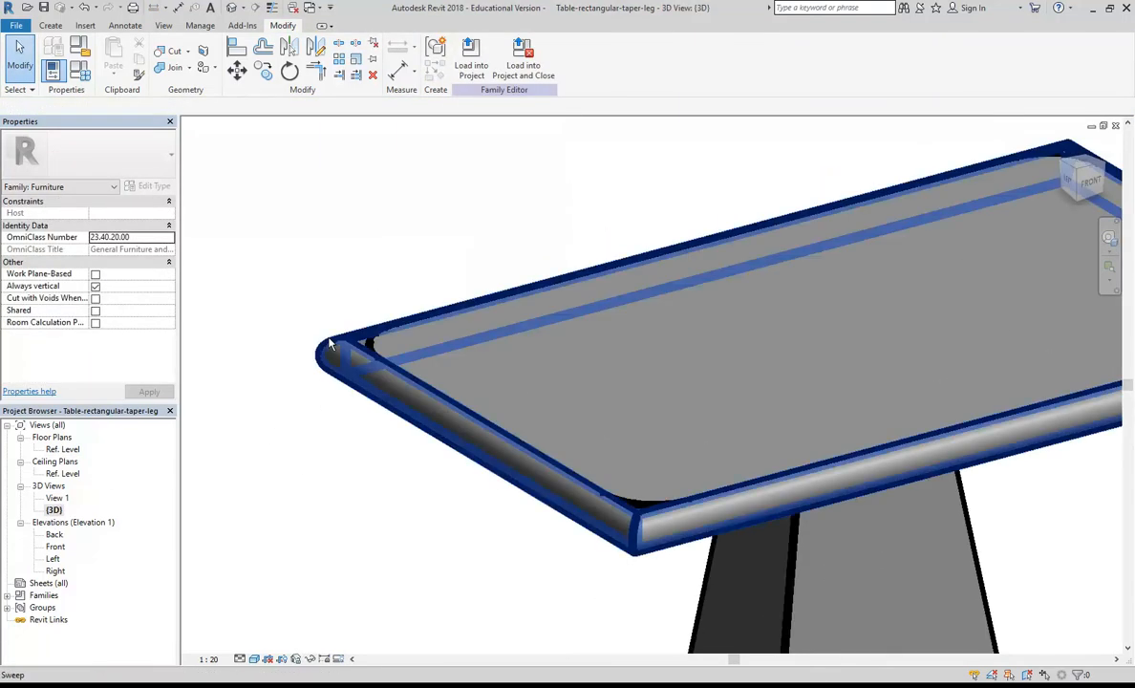
# Step: Open the edge sweep's path sketch for editing and show it in the Ref. Level floor plan
pyautogui.click(332, 357)
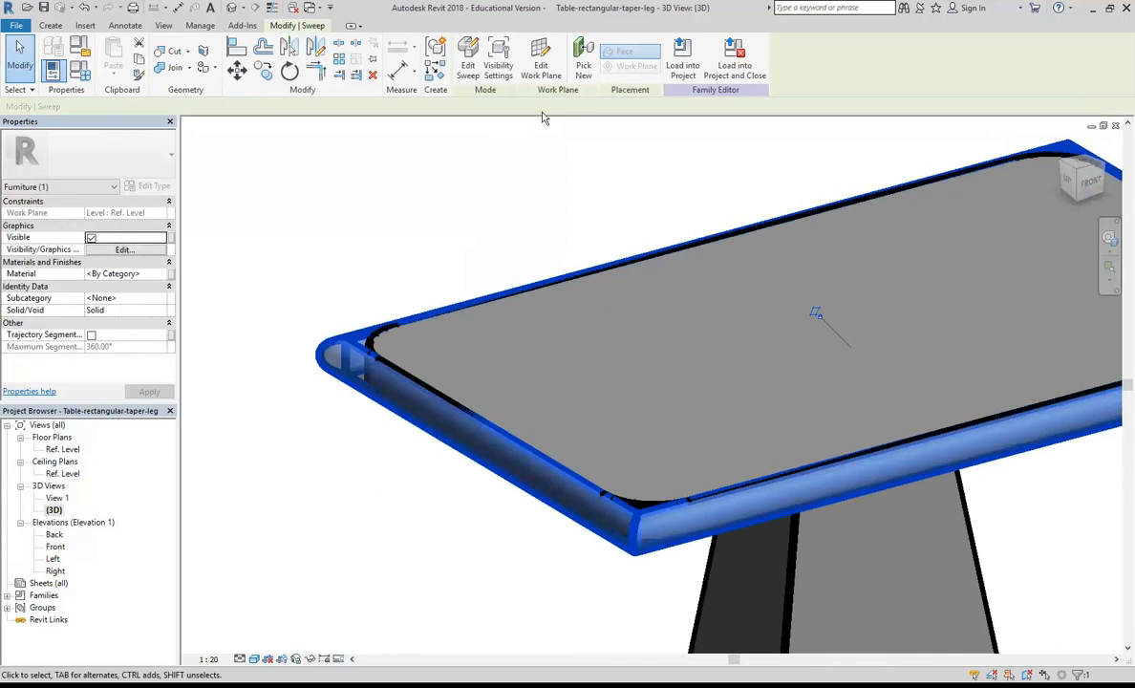
pyautogui.click(468, 63)
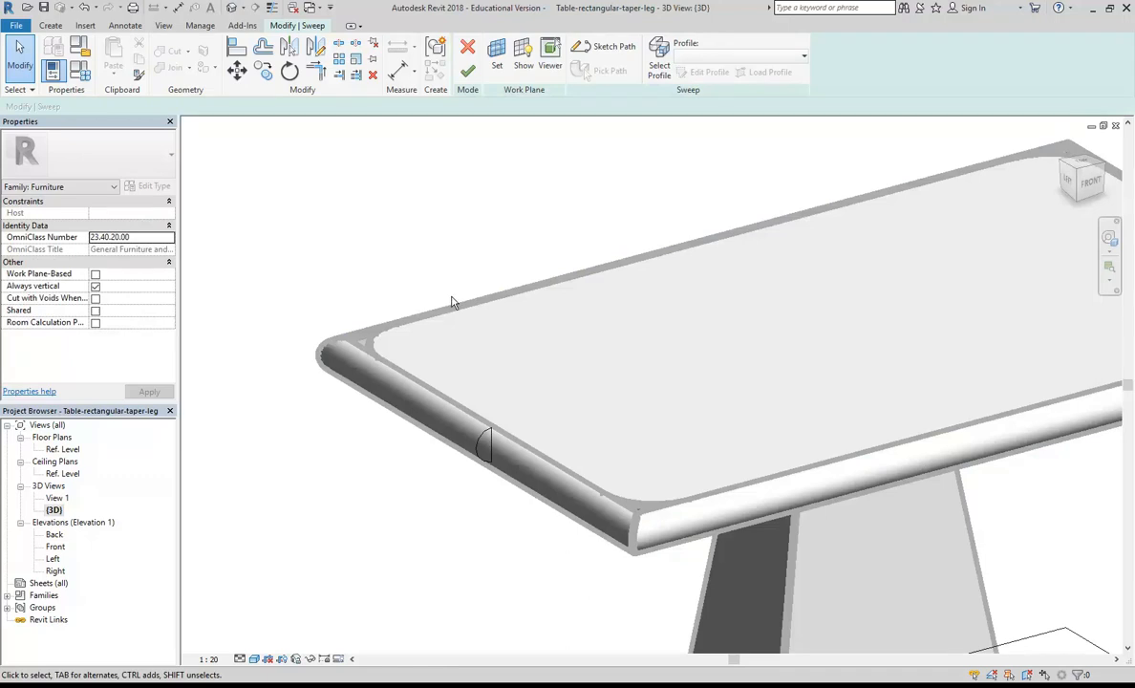
pyautogui.click(608, 50)
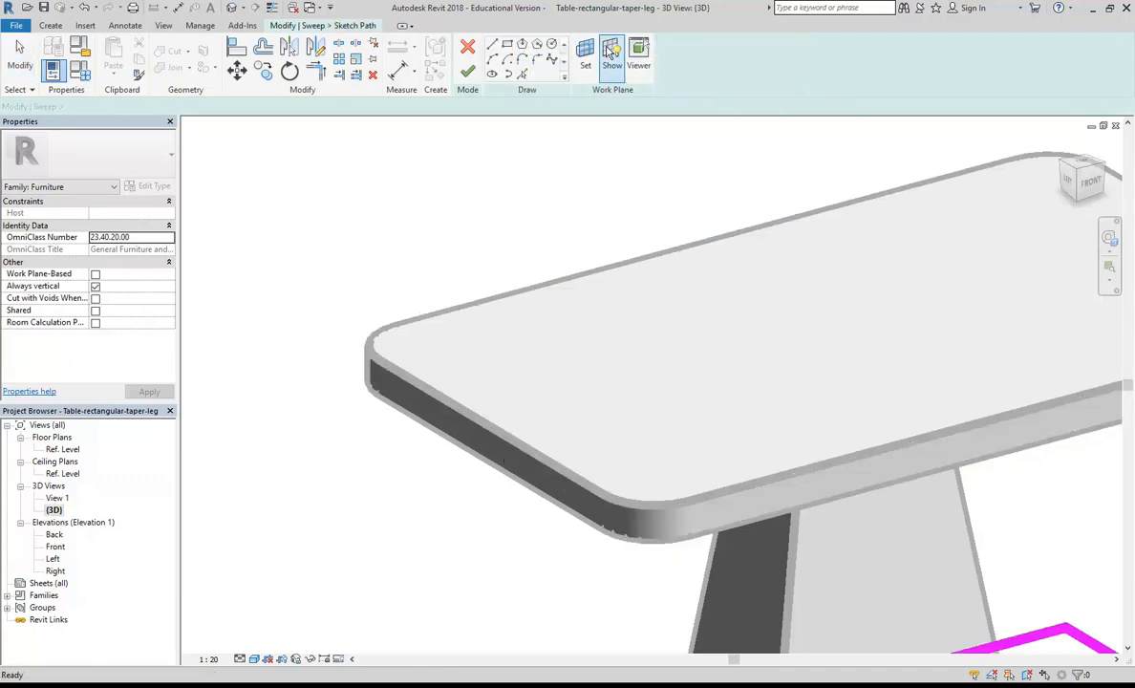
pyautogui.doubleClick(68, 451)
pyautogui.moveTo(487, 312)
pyautogui.mouseDown(button='middle')
pyautogui.moveTo(506, 321)
pyautogui.moveTo(542, 268)
pyautogui.moveTo(522, 314)
pyautogui.mouseUp(button='middle')
pyautogui.scroll(1, 521, 314)
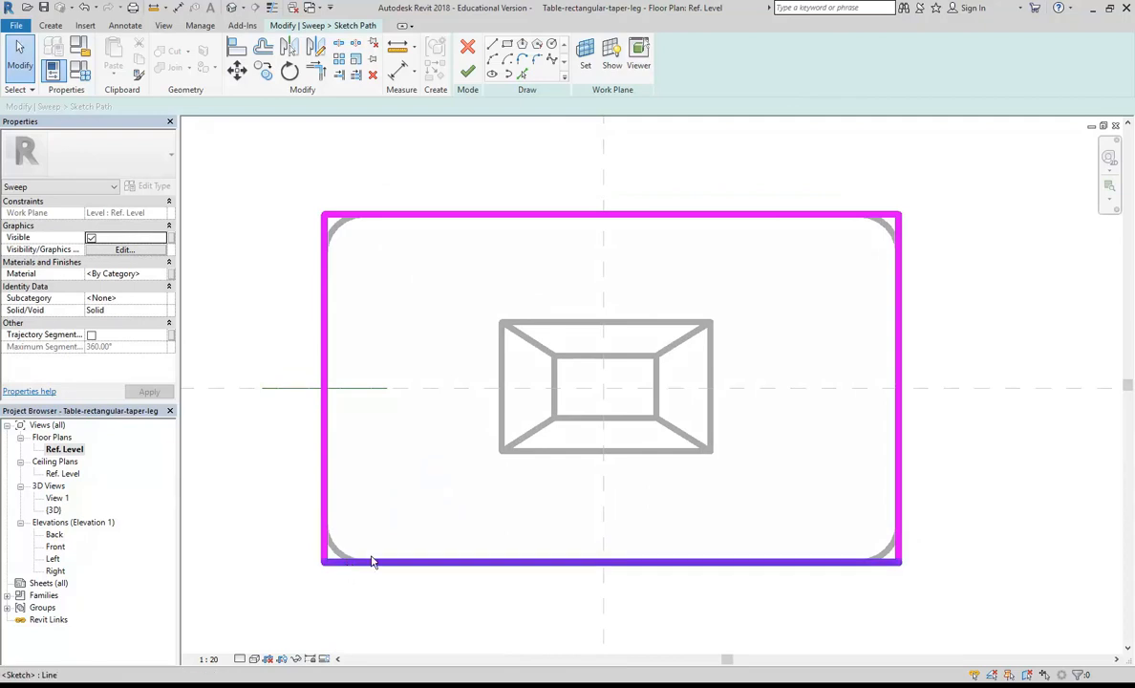
# Step: Add arcs to the sweep path at its corners by picking the tabletop's rounded corner edges
pyautogui.click(523, 75)
pyautogui.click(331, 233)
pyautogui.click(333, 547)
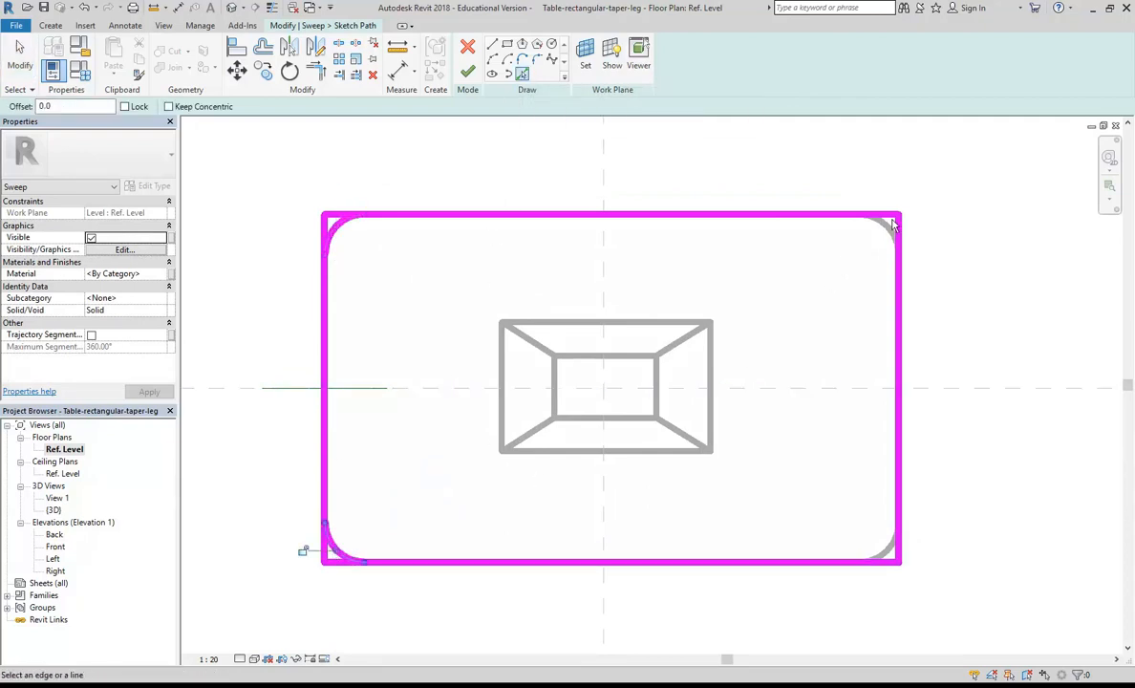
pyautogui.click(885, 552)
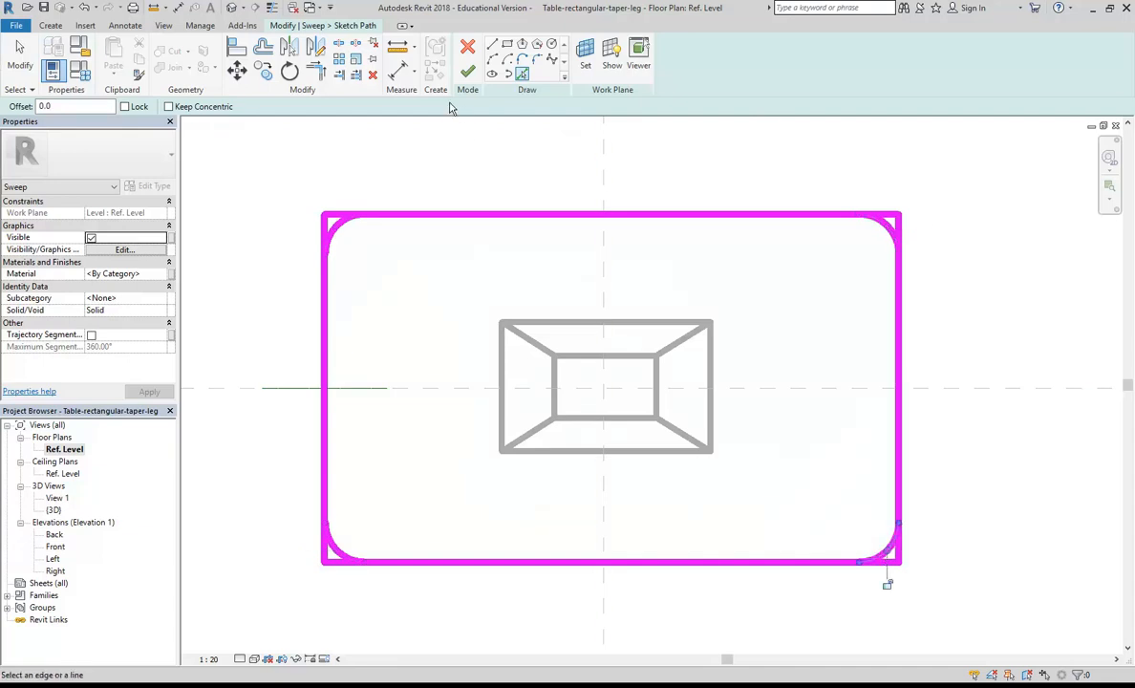
# Step: Trim the straight path lines to the arcs at the two upper corners of the sweep path
pyautogui.click(318, 73)
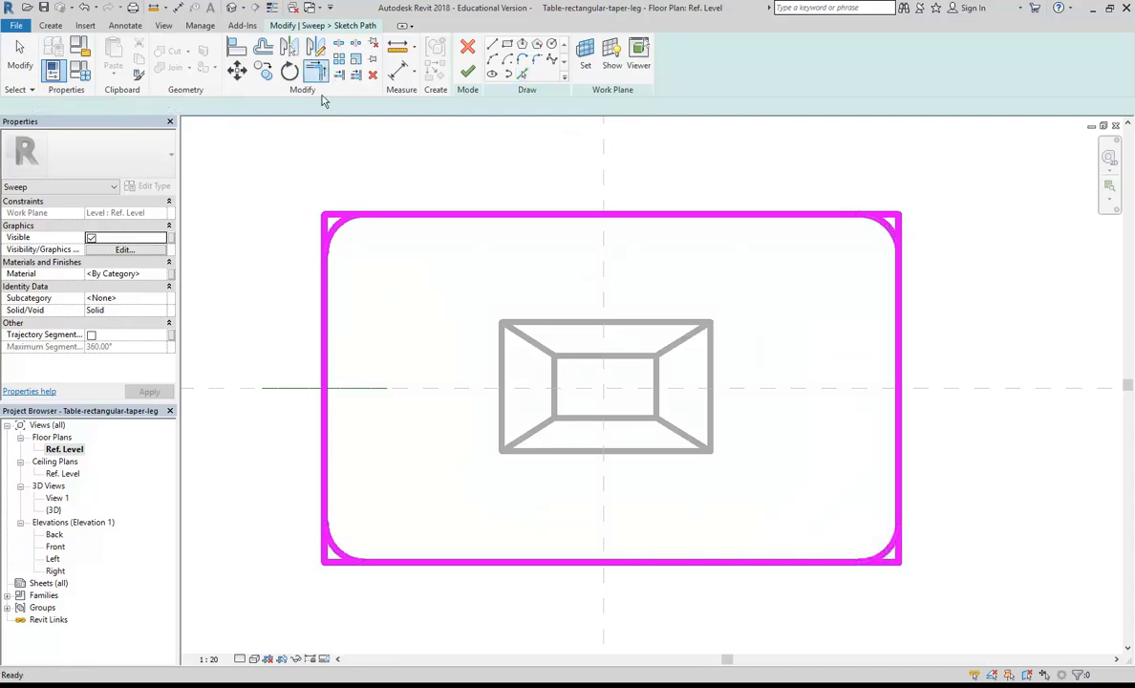
pyautogui.click(325, 284)
pyautogui.click(333, 233)
pyautogui.click(335, 228)
pyautogui.click(395, 218)
pyautogui.click(820, 217)
pyautogui.click(894, 229)
pyautogui.click(896, 292)
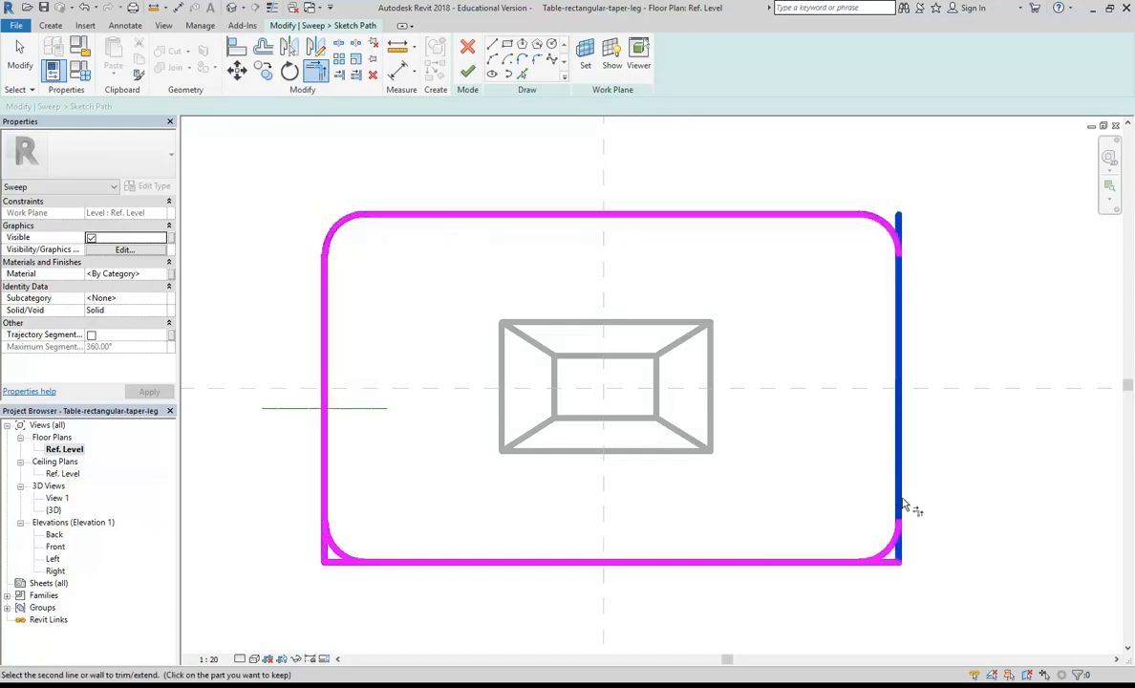
# Step: Trim the straight path lines to the arcs at the two lower corners of the sweep path
pyautogui.click(881, 551)
pyautogui.click(883, 550)
pyautogui.click(828, 562)
pyautogui.click(373, 562)
pyautogui.click(341, 556)
pyautogui.click(340, 555)
pyautogui.click(326, 489)
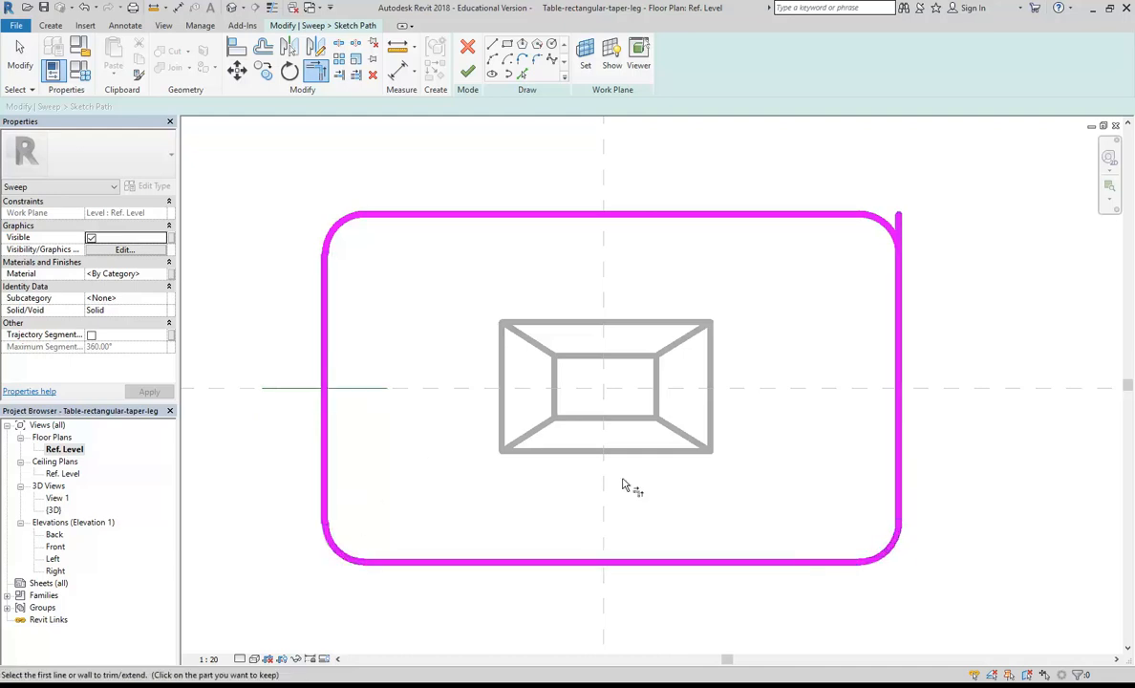
# Step: Trim the leftover line end at the upper-right corner of the path and finish editing the sweep
pyautogui.click(894, 223)
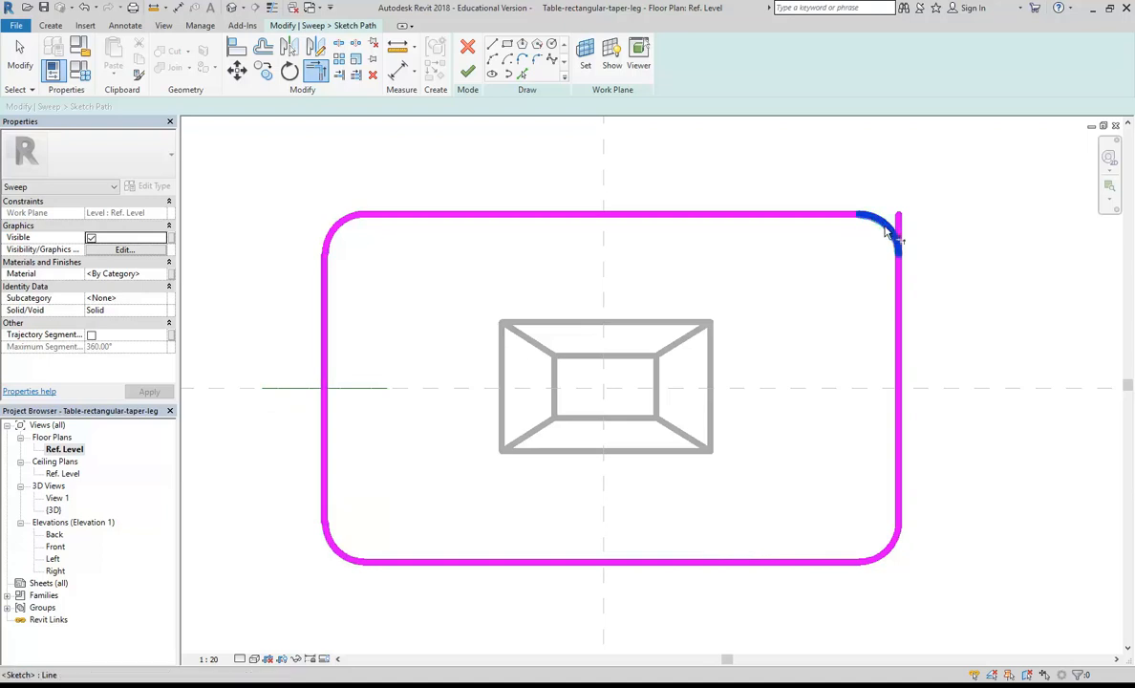
pyautogui.click(900, 320)
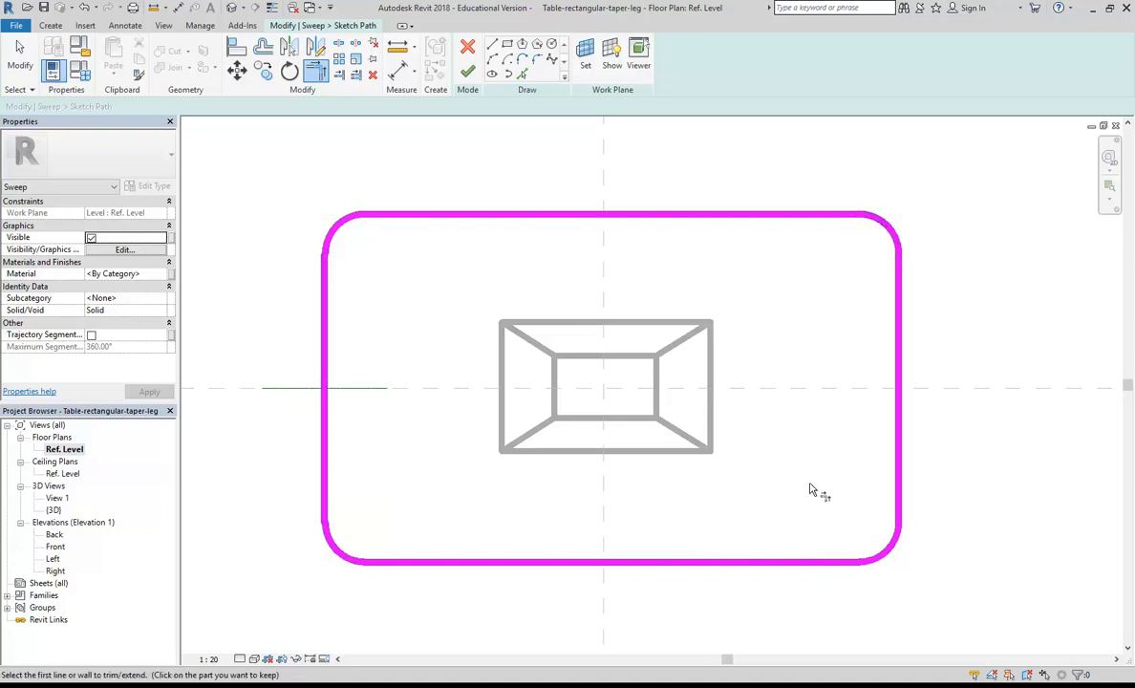
pyautogui.click(469, 72)
pyautogui.click(469, 74)
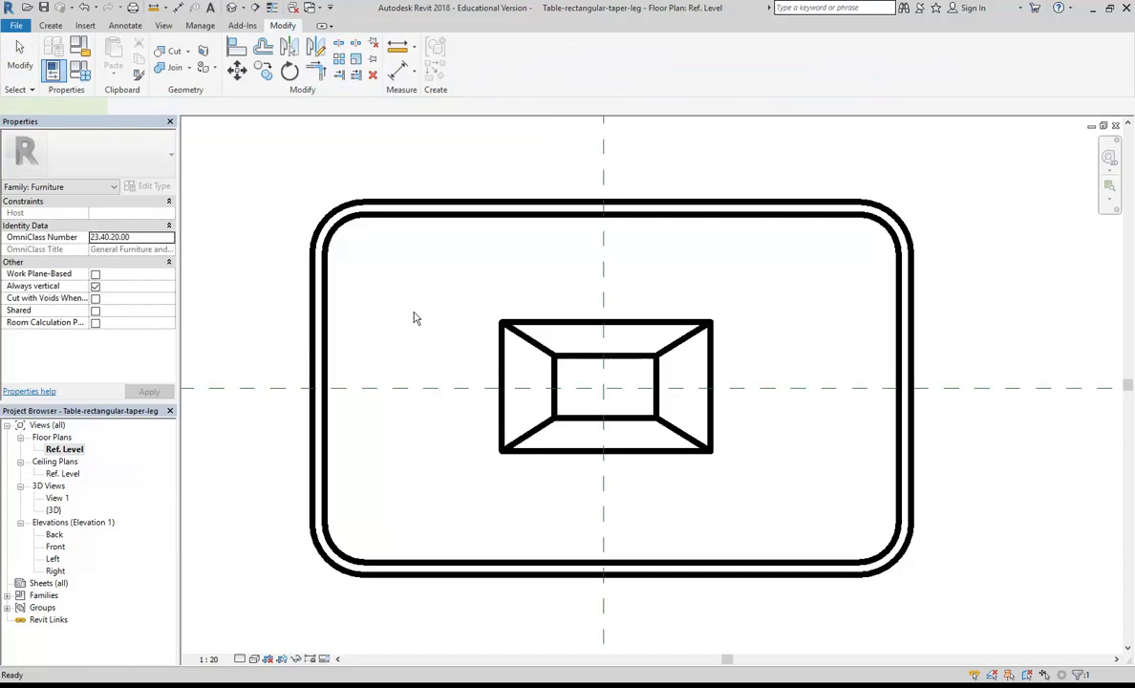
# Step: Examine the swept edge around the rounded tabletop corners and the tapered leg in the 3D view
pyautogui.doubleClick(53, 510)
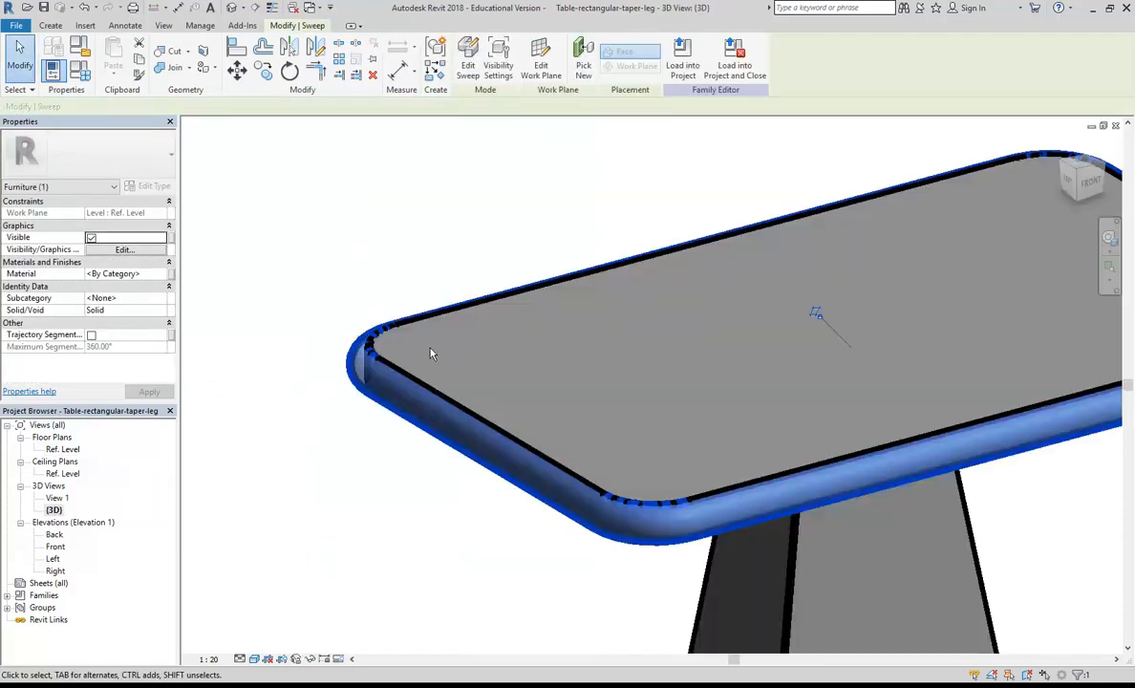
pyautogui.click(363, 236)
pyautogui.scroll(-4, 363, 232)
pyautogui.moveTo(364, 235); pyautogui.dragTo(309, 193, button='middle')
pyautogui.scroll(2, 346, 236)
pyautogui.scroll(-1, 348, 234)
pyautogui.scroll(-1, 324, 190)
pyautogui.click(533, 455)
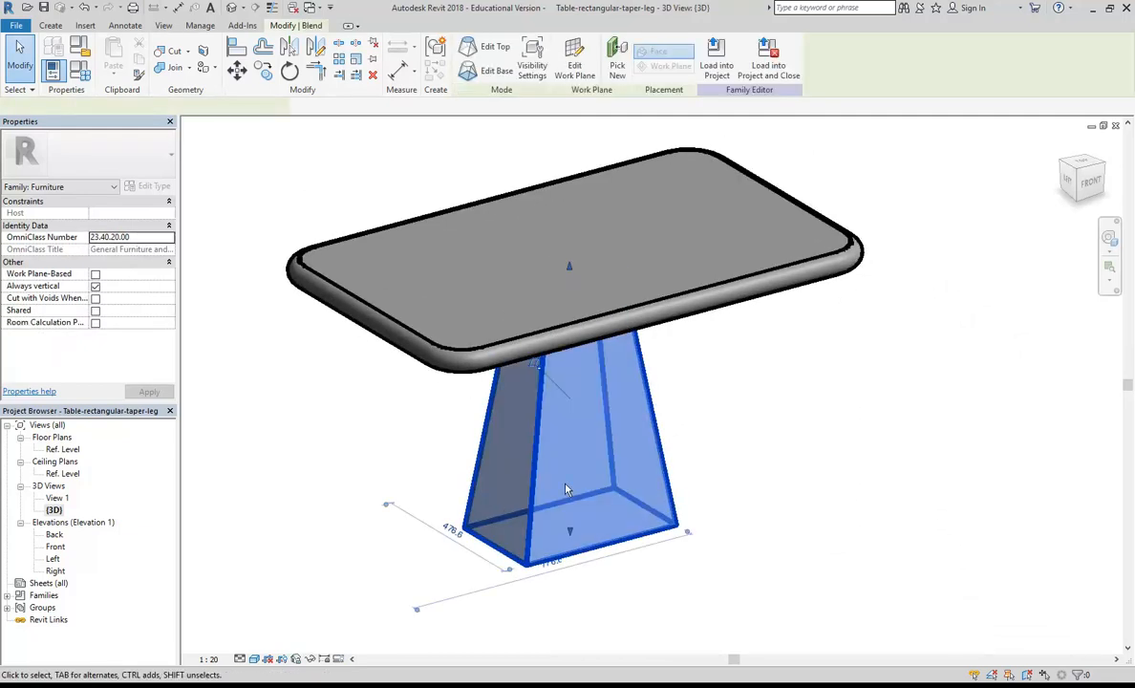
pyautogui.click(422, 440)
pyautogui.moveTo(436, 437)
pyautogui.mouseDown(button='middle')
pyautogui.moveTo(450, 442)
pyautogui.moveTo(451, 421)
pyautogui.mouseUp(button='middle')
pyautogui.scroll(1, 447, 436)
pyautogui.scroll(-1, 446, 436)
# Step: Join the tabletop extrusion and its half-round edge sweep into one continuous solid
pyautogui.click(164, 67)
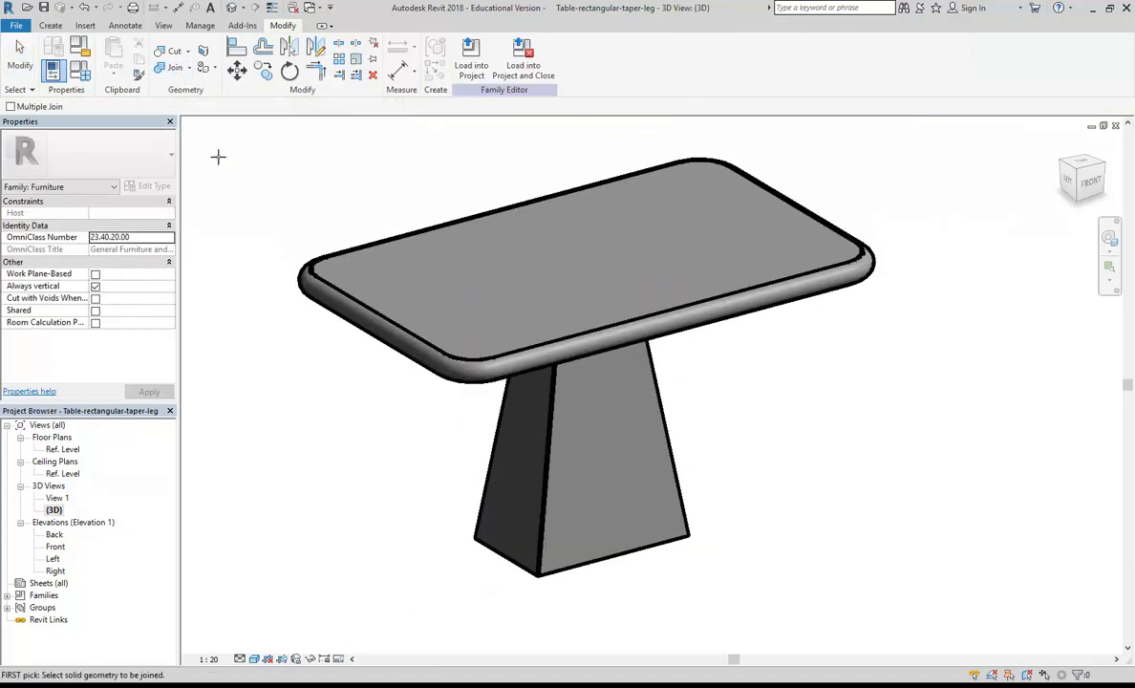
pyautogui.scroll(2, 225, 155)
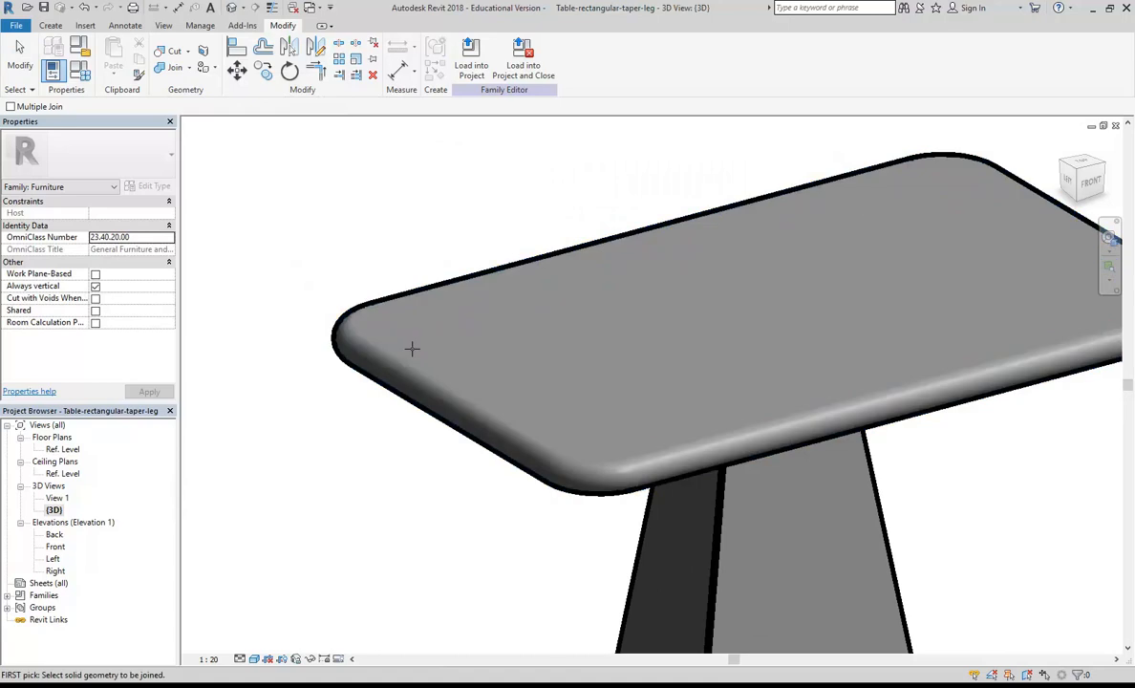
pyautogui.scroll(-3, 475, 382)
pyautogui.moveTo(475, 381); pyautogui.dragTo(431, 293, button='middle')
pyautogui.press('Escape')
pyautogui.moveTo(455, 463); pyautogui.dragTo(431, 446, button='middle')
pyautogui.scroll(-2, 431, 446)
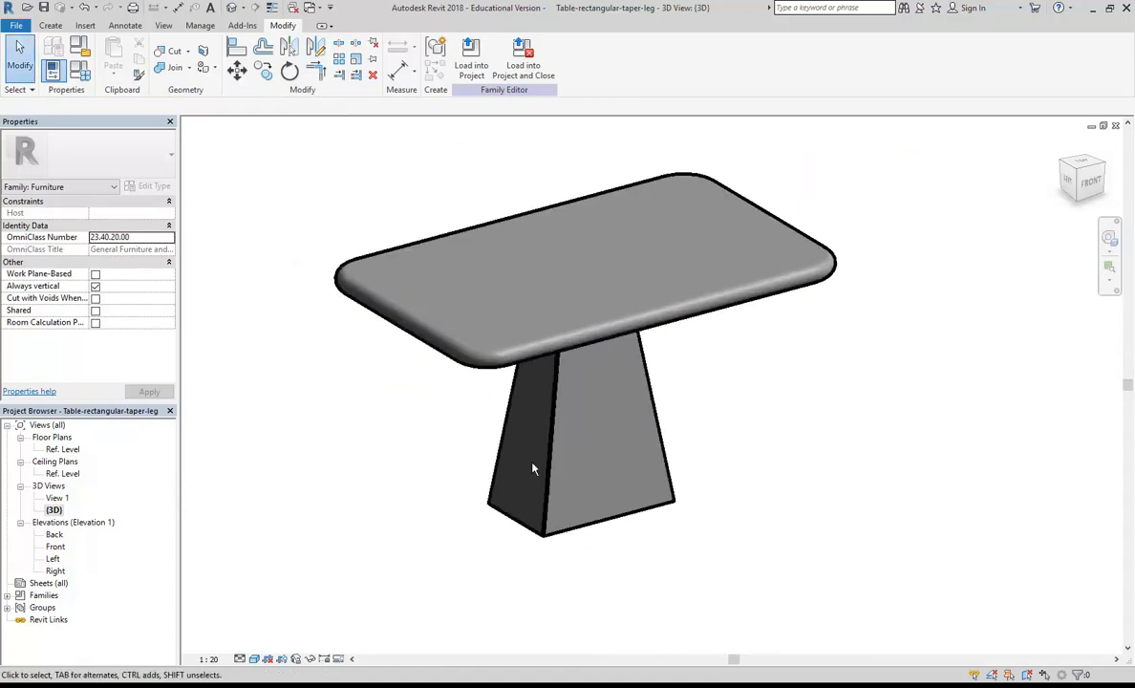
# Step: Inspect the joined tabletop and the tapered leg blend by selecting them and orbiting the table
pyautogui.moveTo(283, 164); pyautogui.dragTo(870, 448)
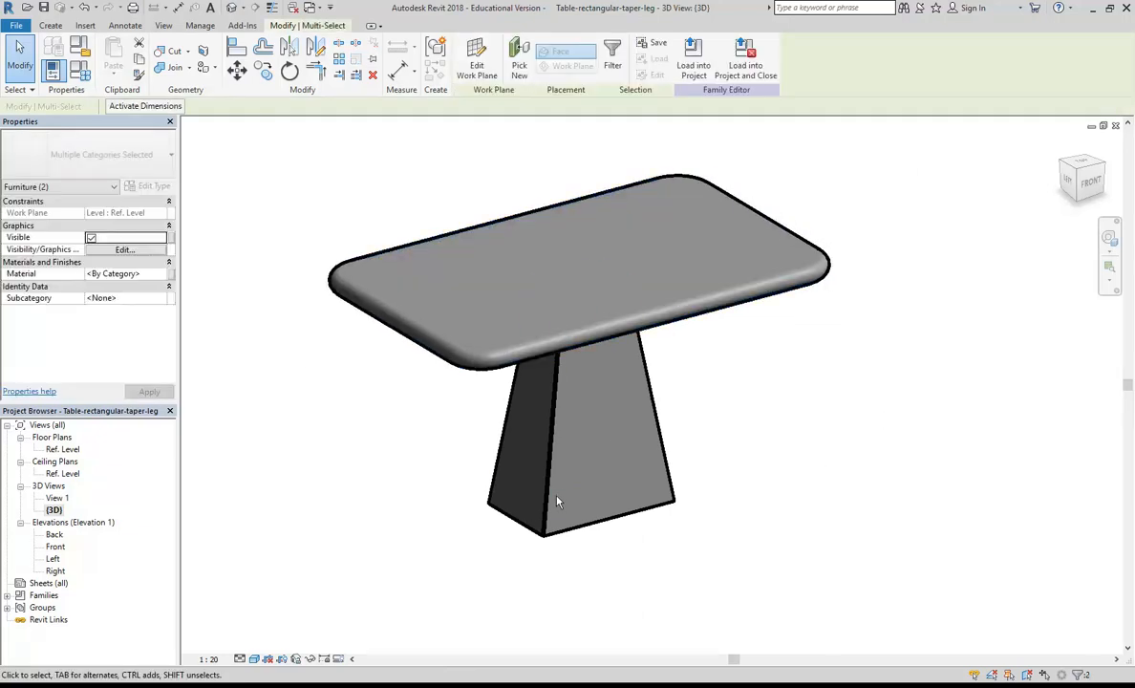
pyautogui.click(553, 501)
pyautogui.scroll(3, 540, 552)
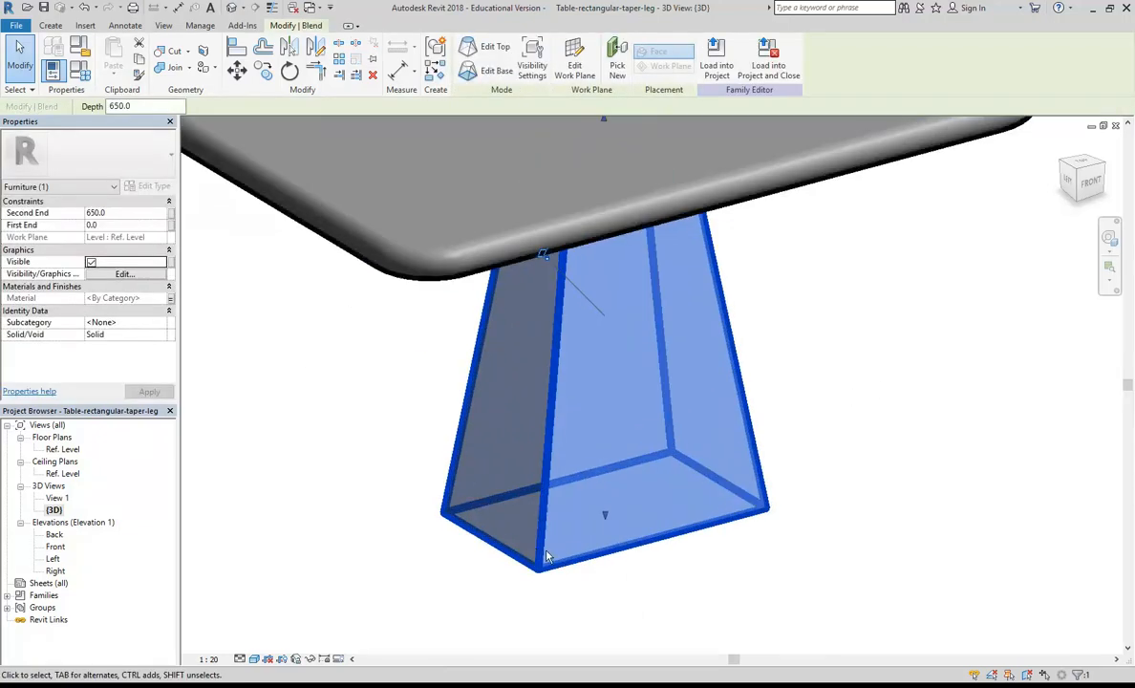
pyautogui.click(320, 370)
pyautogui.scroll(-3, 324, 375)
pyautogui.moveTo(428, 471)
pyautogui.keyDown('shift'); pyautogui.mouseDown(button='middle')
pyautogui.moveTo(374, 349)
pyautogui.moveTo(463, 473)
pyautogui.moveTo(435, 485)
pyautogui.moveTo(433, 516)
pyautogui.mouseUp(button='middle'); pyautogui.keyUp('shift')
pyautogui.moveTo(370, 196); pyautogui.dragTo(391, 214, button='middle')
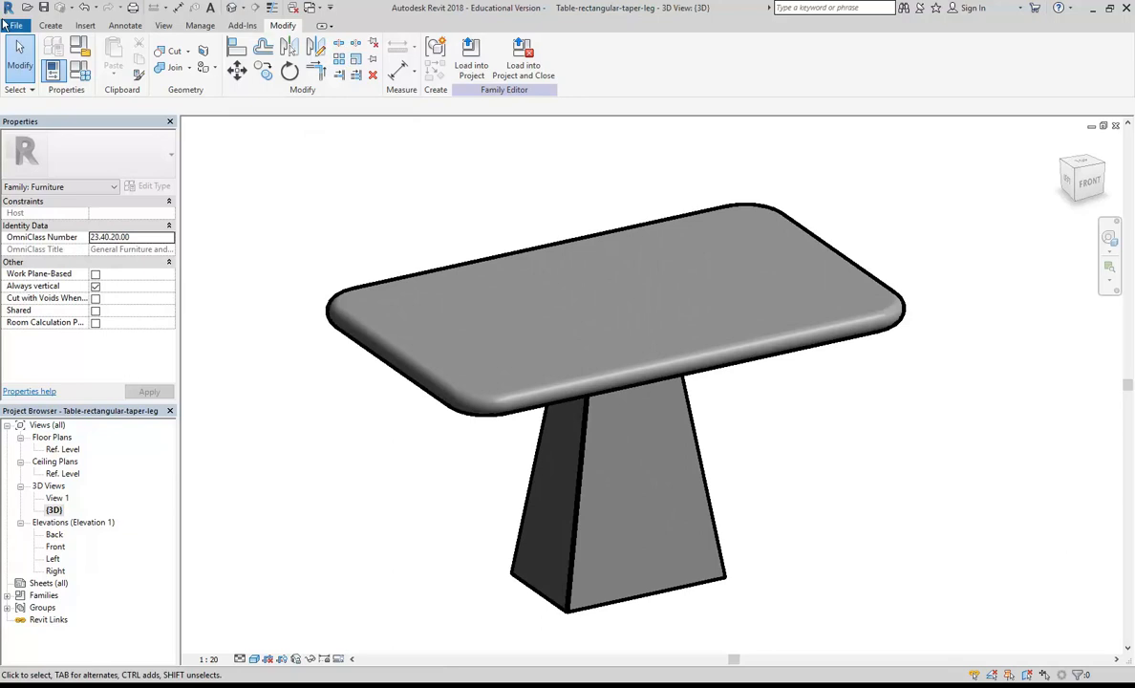
# Step: Save the table family and load it into the TamarValleyHotelRoom1 project
pyautogui.click(43, 8)
pyautogui.click(471, 59)
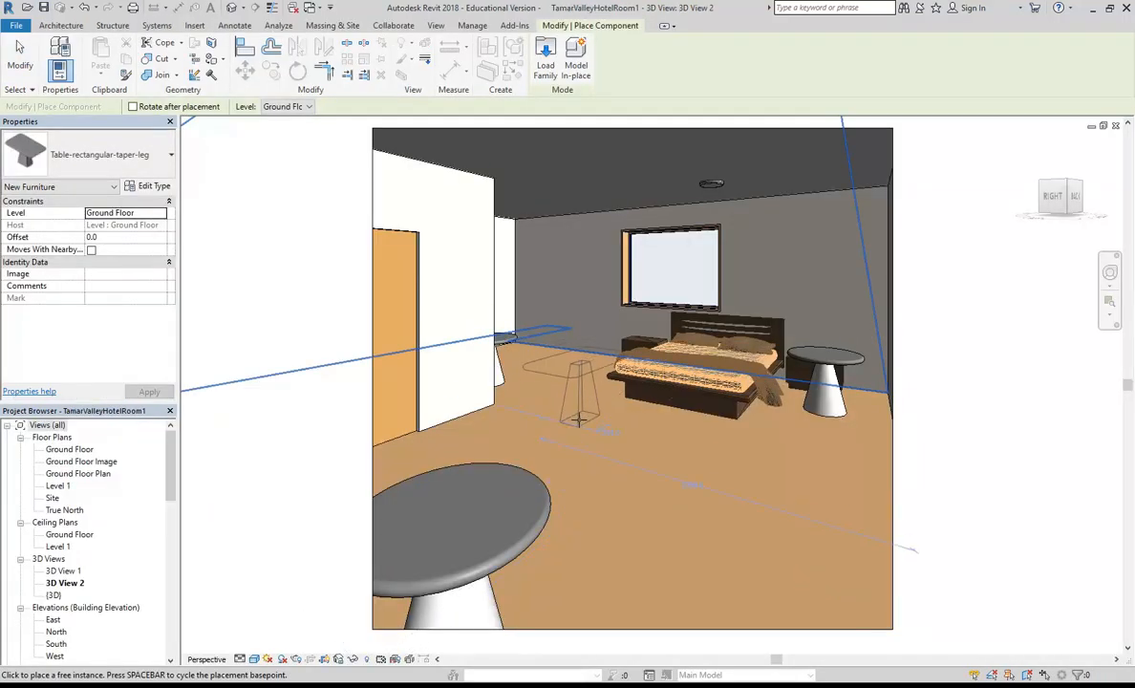
# Step: Place one Table-rectangular-taper-leg on the Ground Floor beside the foot of the bed and end placement
pyautogui.click(576, 390)
pyautogui.press('Escape')
pyautogui.press('Escape')
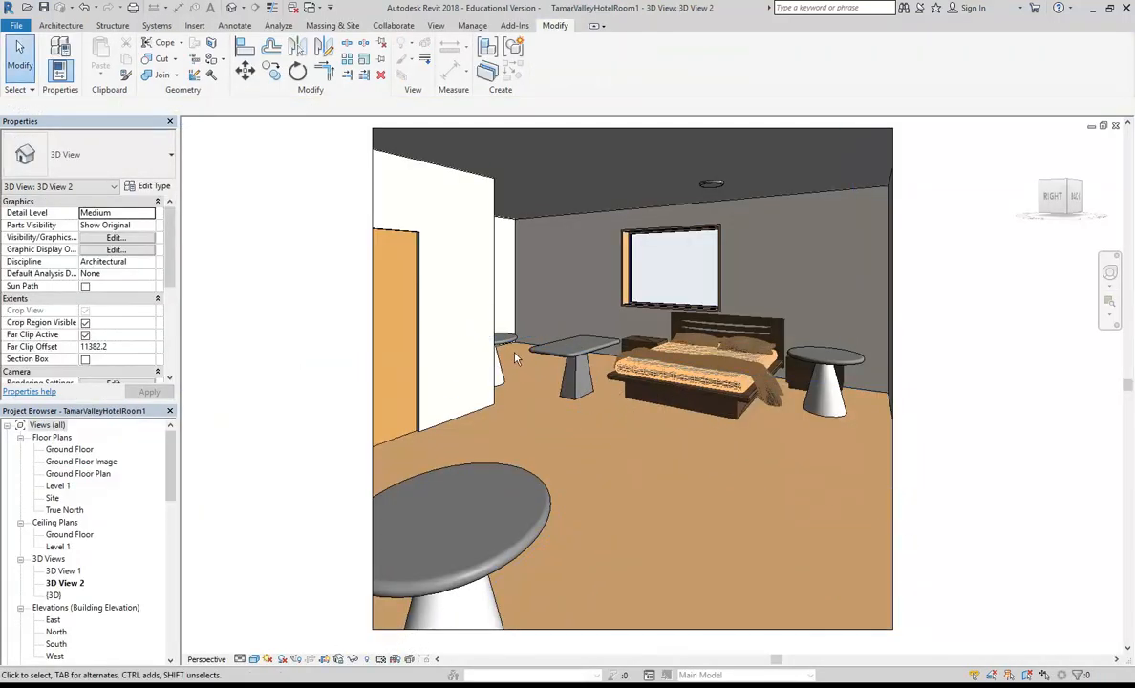
# Step: Open the placed Table-rectangular-taper-leg in the room view for family editing
pyautogui.click(585, 403)
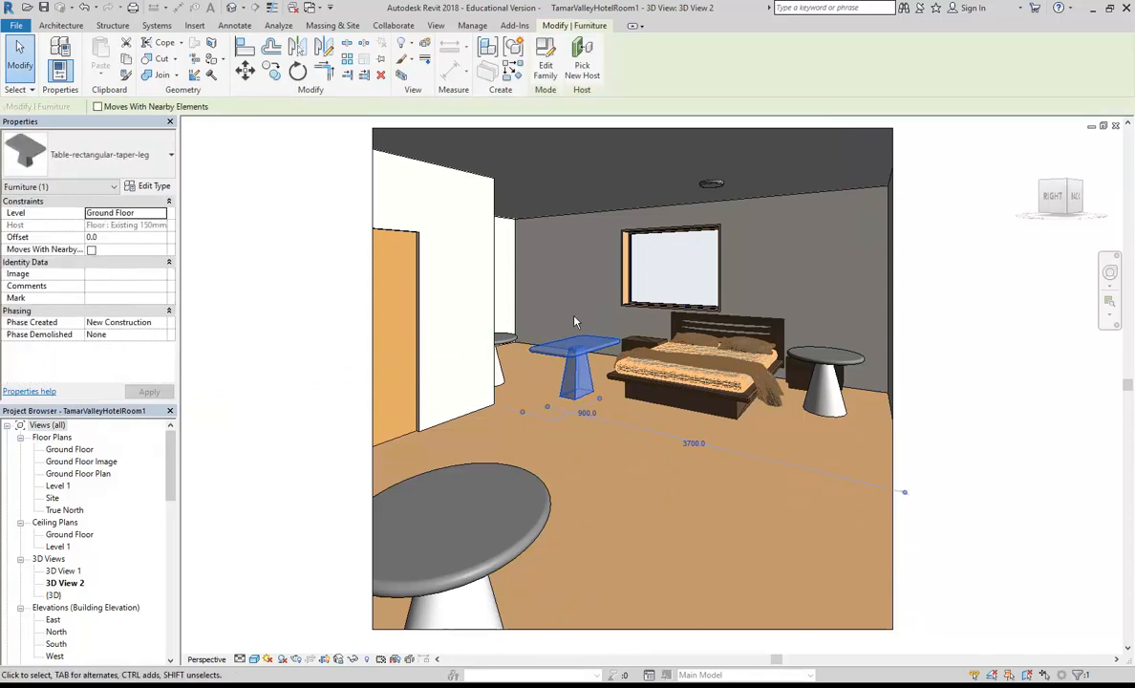
pyautogui.click(824, 425)
pyautogui.press('Escape')
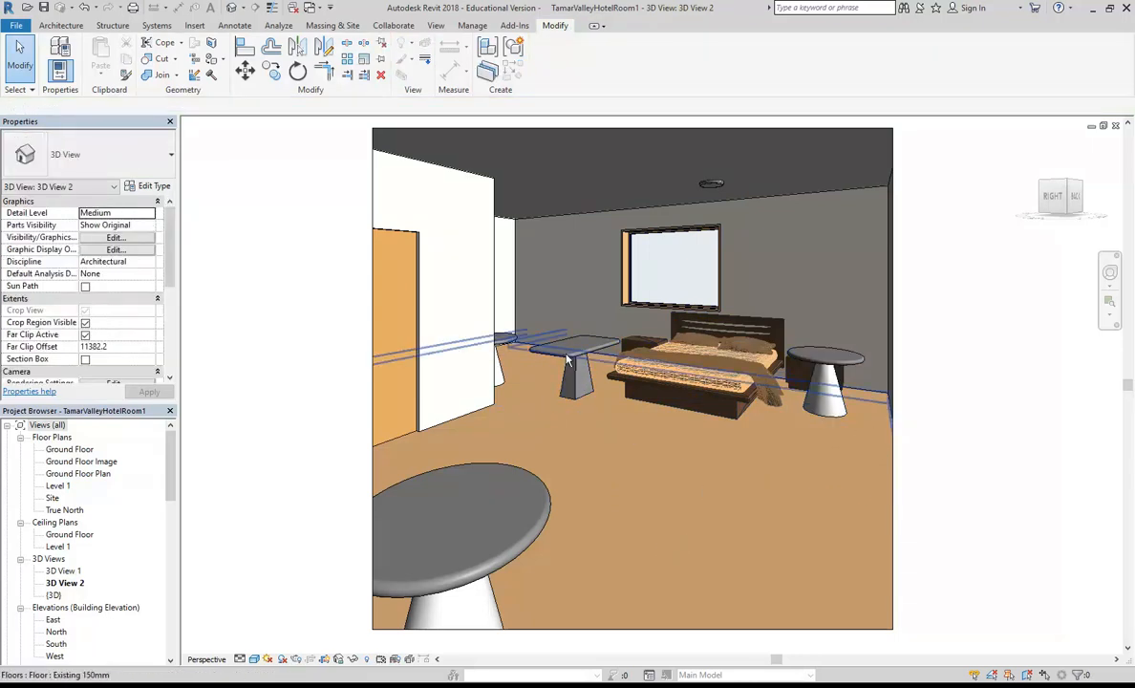
pyautogui.click(578, 411)
pyautogui.click(544, 69)
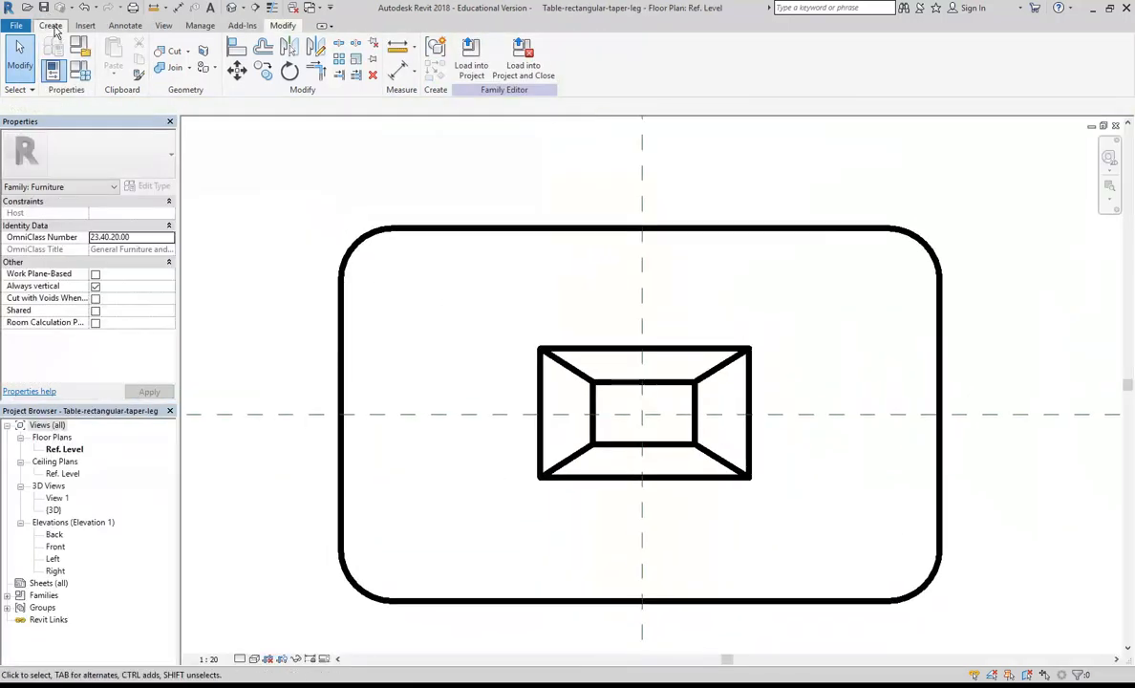
# Step: Review the available solid and void form tools for building the family geometry
pyautogui.click(51, 25)
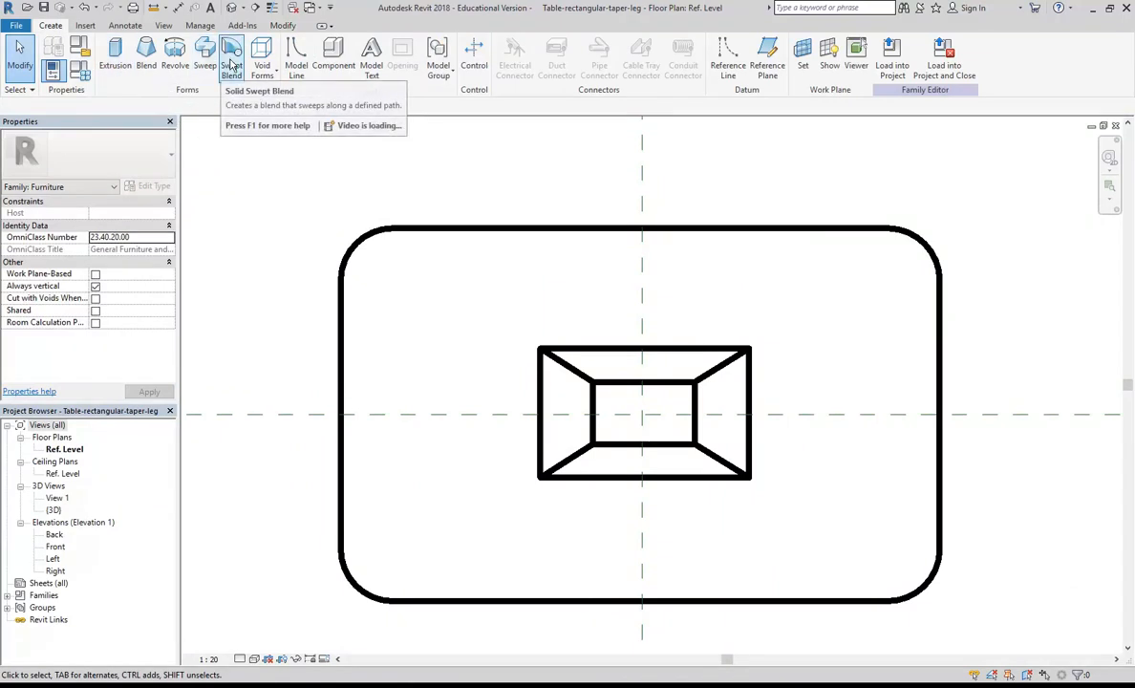
pyautogui.click(262, 60)
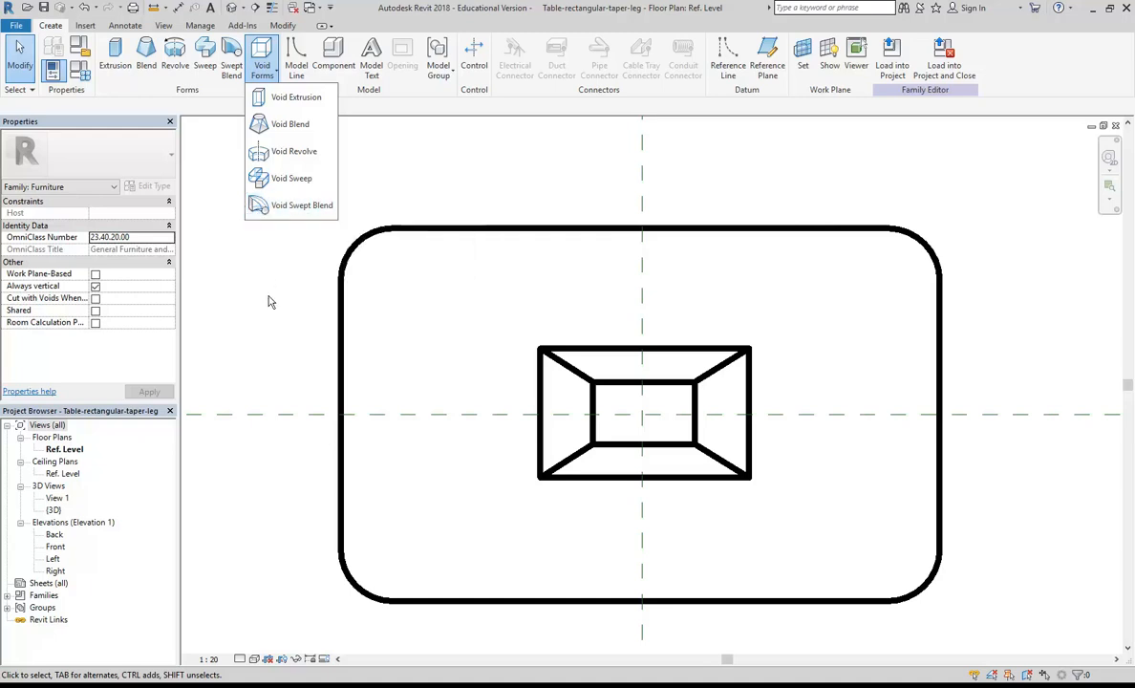
pyautogui.click(255, 359)
# Step: Open the table family's {3D} view and examine the rounded top and tapered leg from an angle
pyautogui.doubleClick(54, 509)
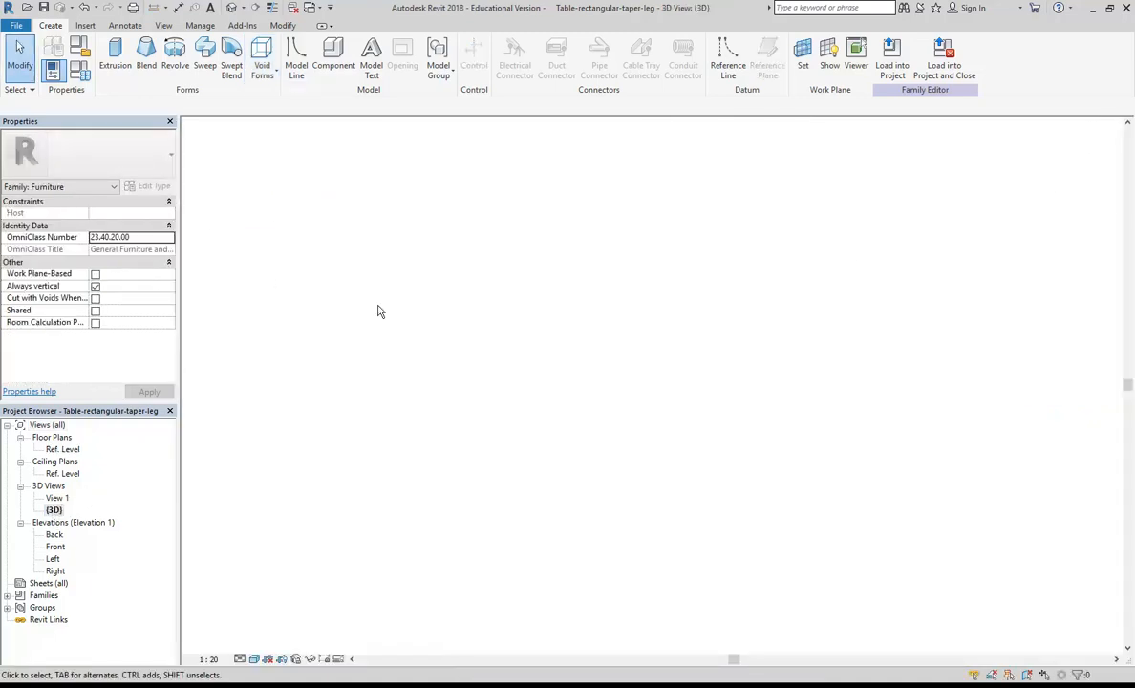
pyautogui.keyDown('shift'); pyautogui.moveTo(481, 212); pyautogui.dragTo(392, 215, button='middle'); pyautogui.keyUp('shift')
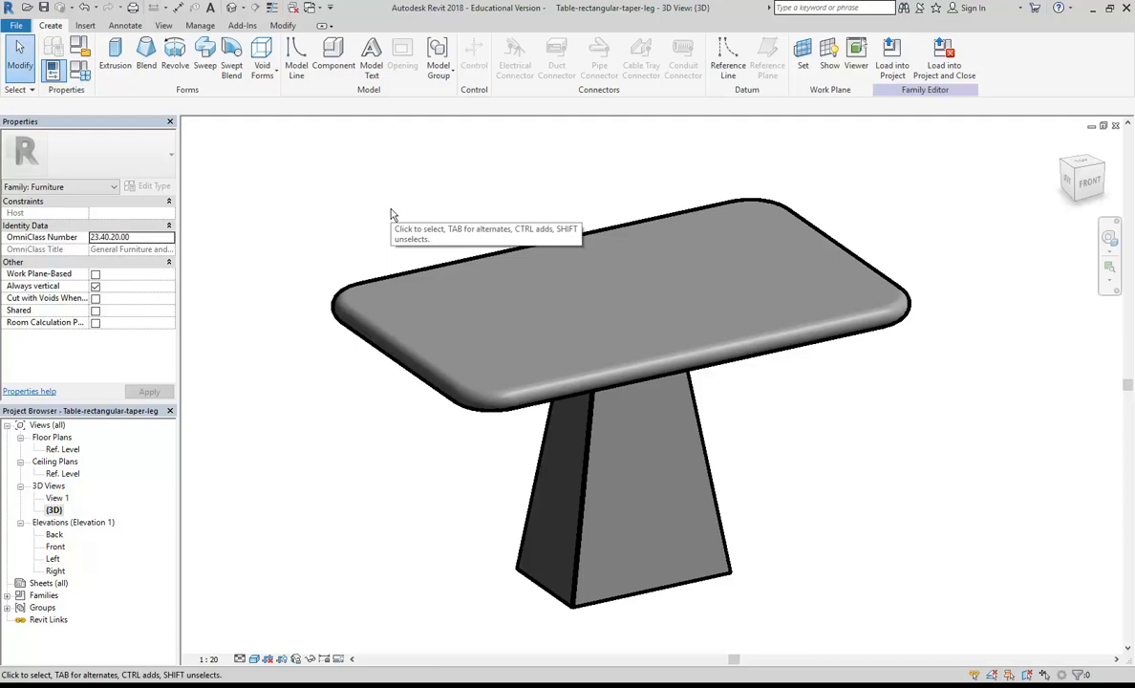
pyautogui.scroll(-1, 391, 213)
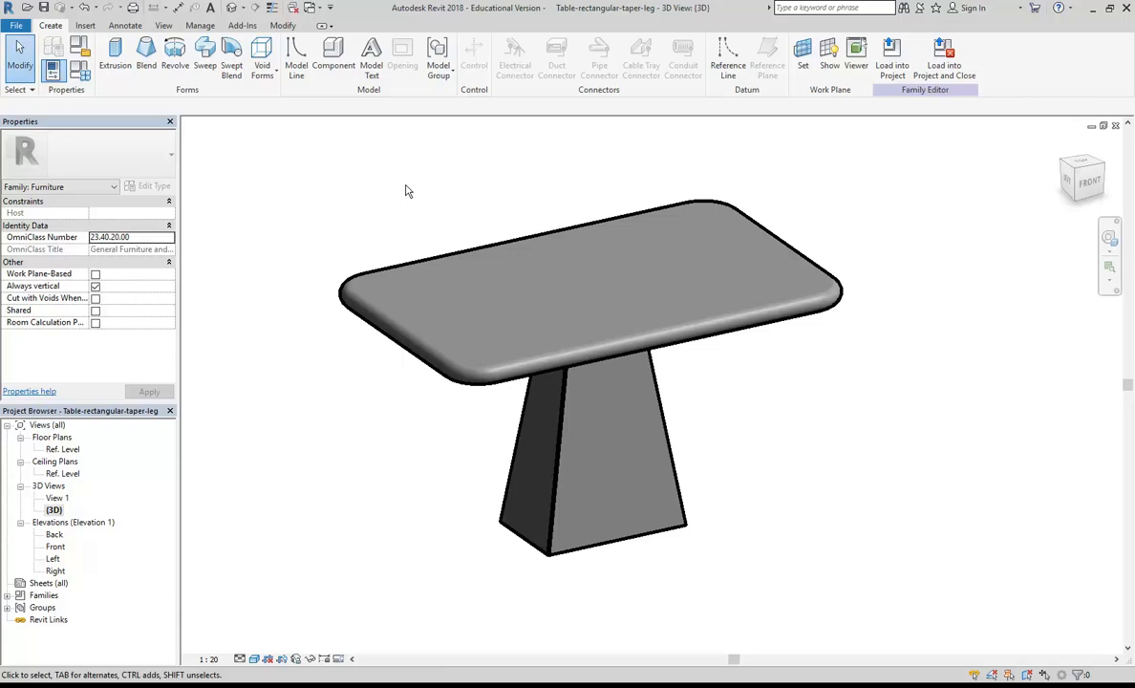
pyautogui.moveTo(404, 184)
pyautogui.mouseDown(button='middle')
pyautogui.moveTo(418, 195)
pyautogui.moveTo(402, 183)
pyautogui.mouseUp(button='middle')
pyautogui.scroll(2, 418, 189)
pyautogui.scroll(-3, 418, 189)
pyautogui.scroll(2, 408, 185)
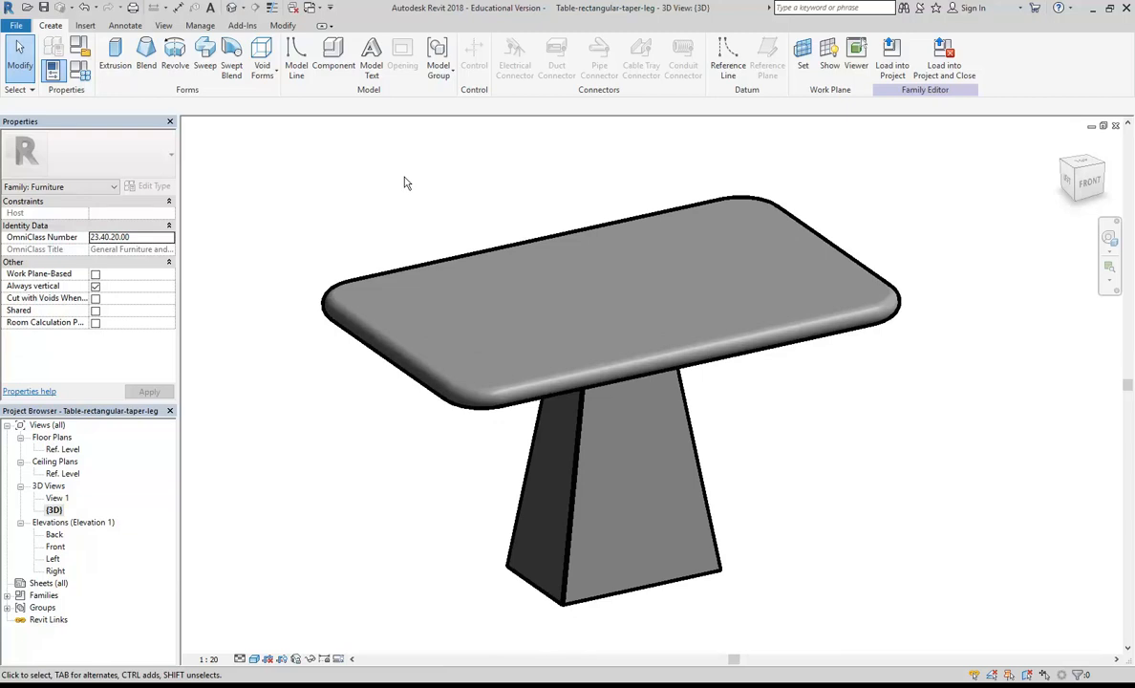
pyautogui.moveTo(404, 183); pyautogui.dragTo(411, 183, button='middle')
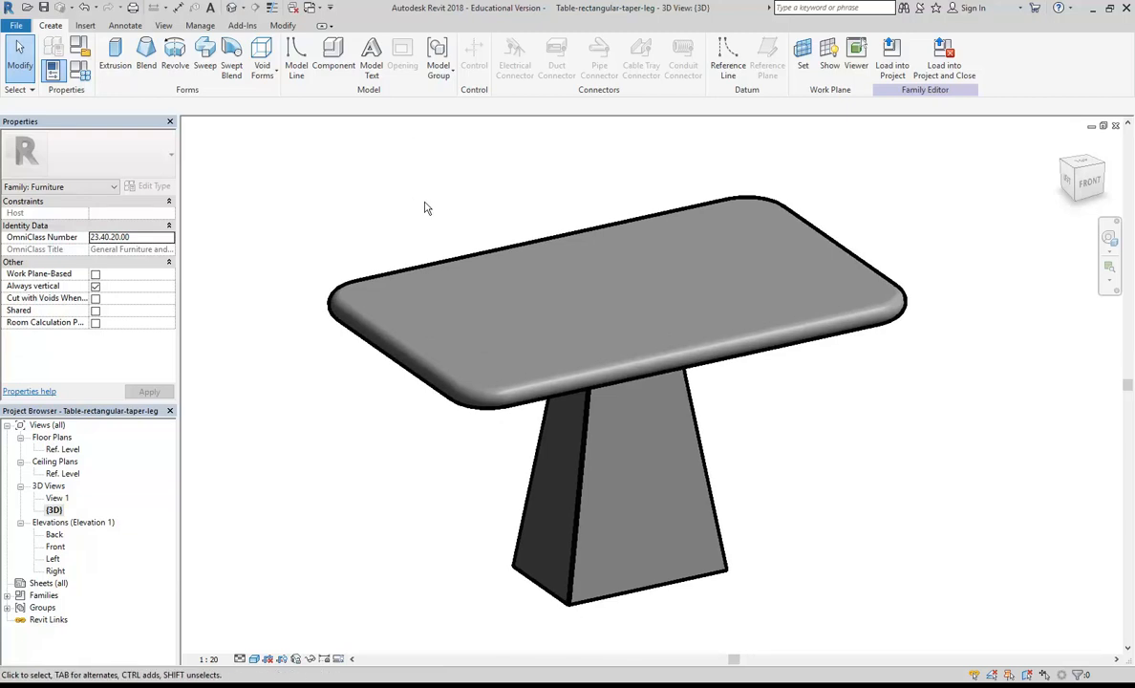
# Step: Return to the hotel room project, then switch to Acrobat Reader and enlarge the Main Living area view on page 73
pyautogui.click(313, 8)
pyautogui.click(344, 41)
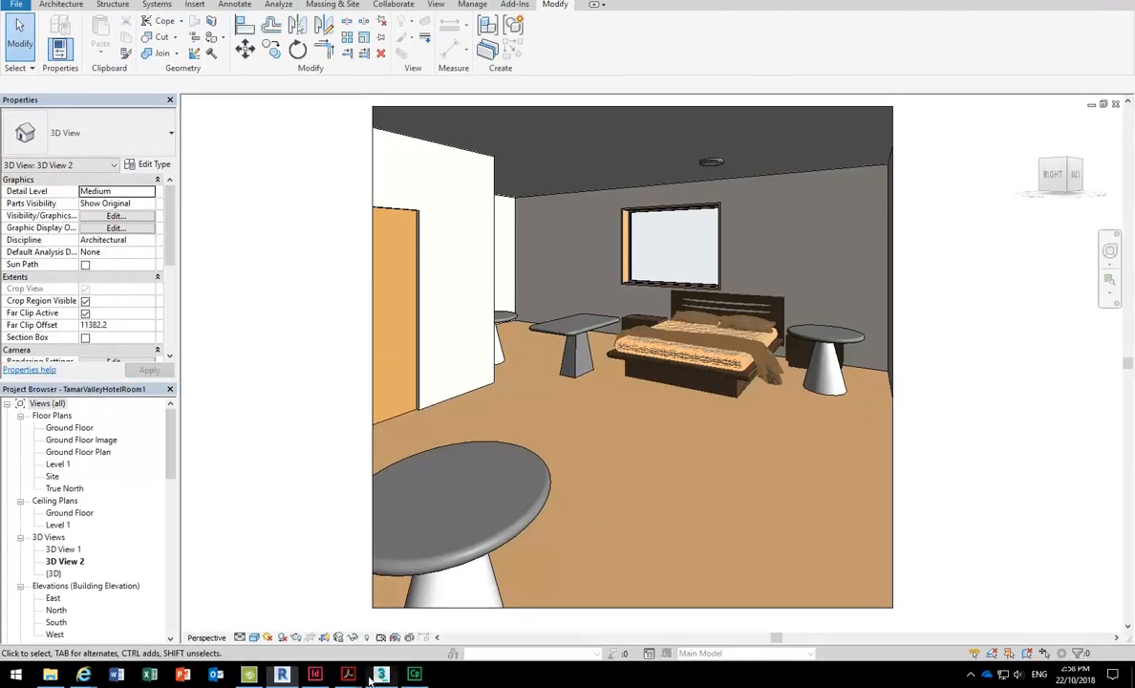
pyautogui.moveTo(347, 674)
pyautogui.click(389, 627)
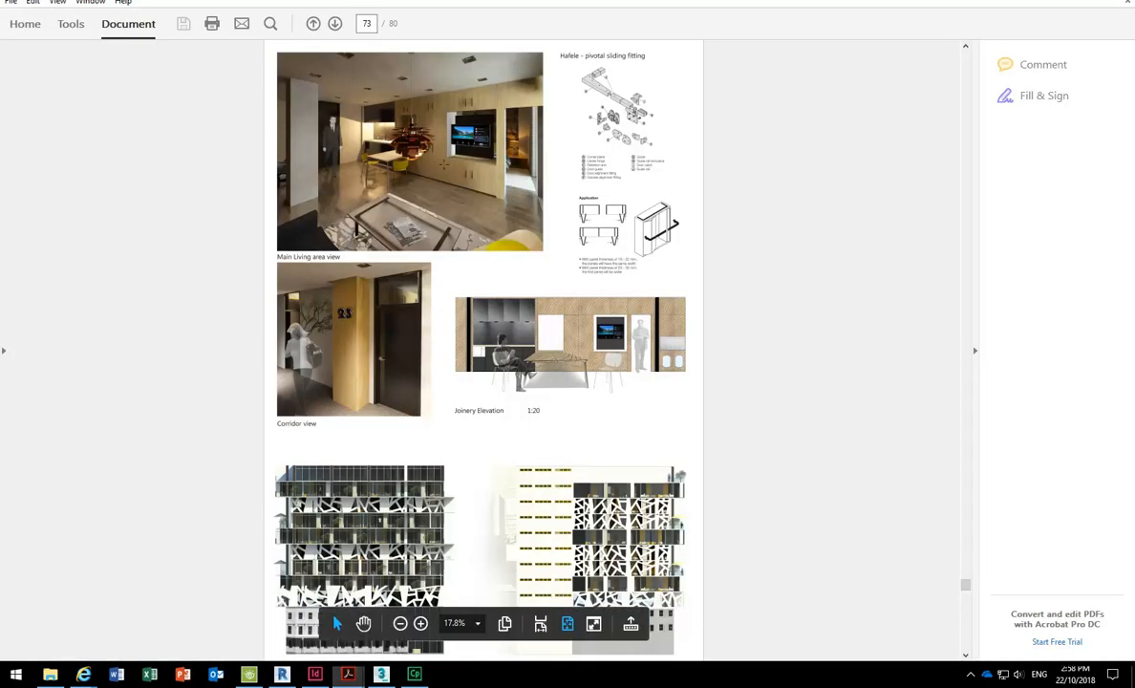
pyautogui.keyDown('ctrl'); pyautogui.scroll(4, 406, 110); pyautogui.keyUp('ctrl')
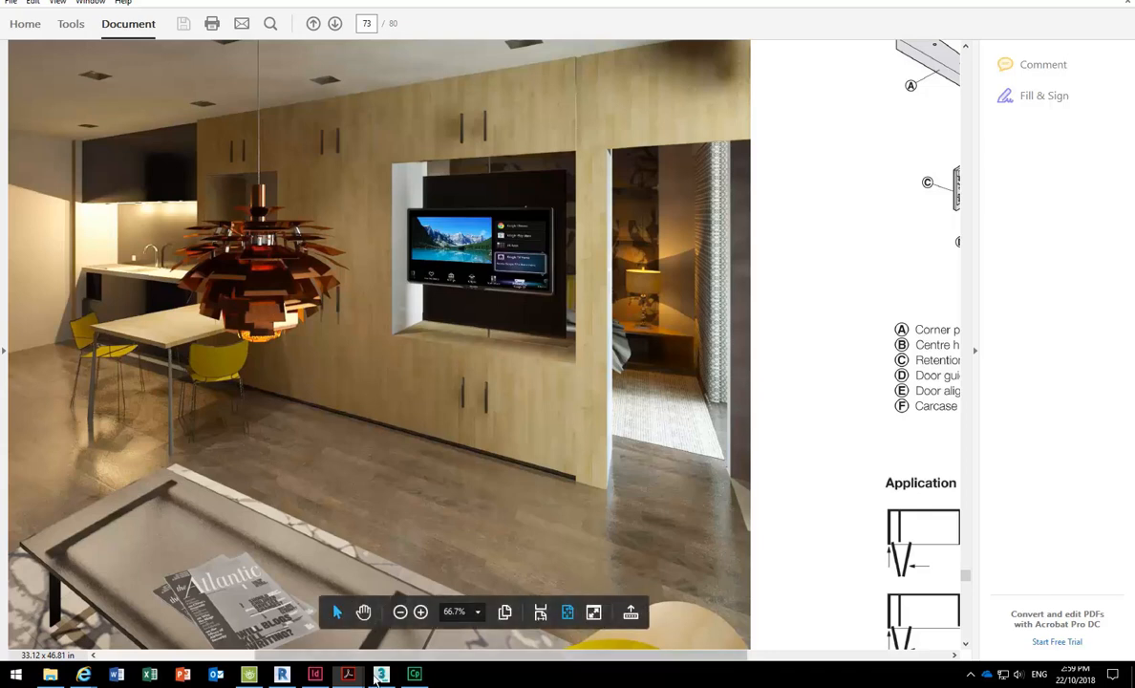
# Step: Switch to the Google search page in Internet Explorer and clear the "corona render" query
pyautogui.click(282, 675)
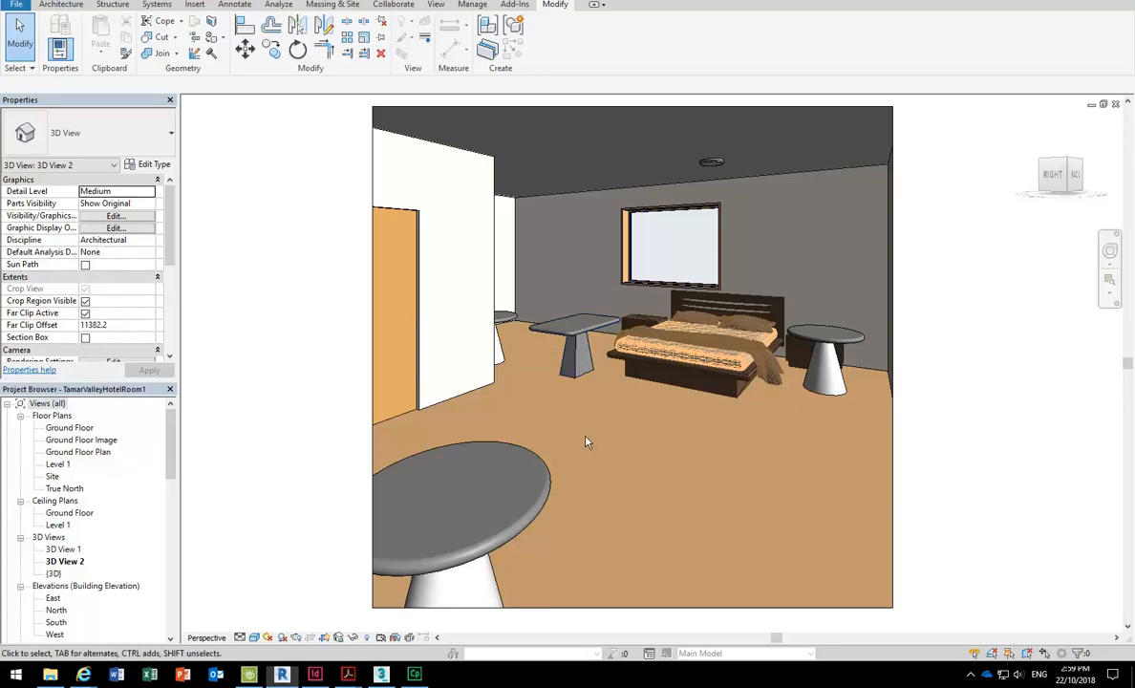
pyautogui.moveTo(84, 675)
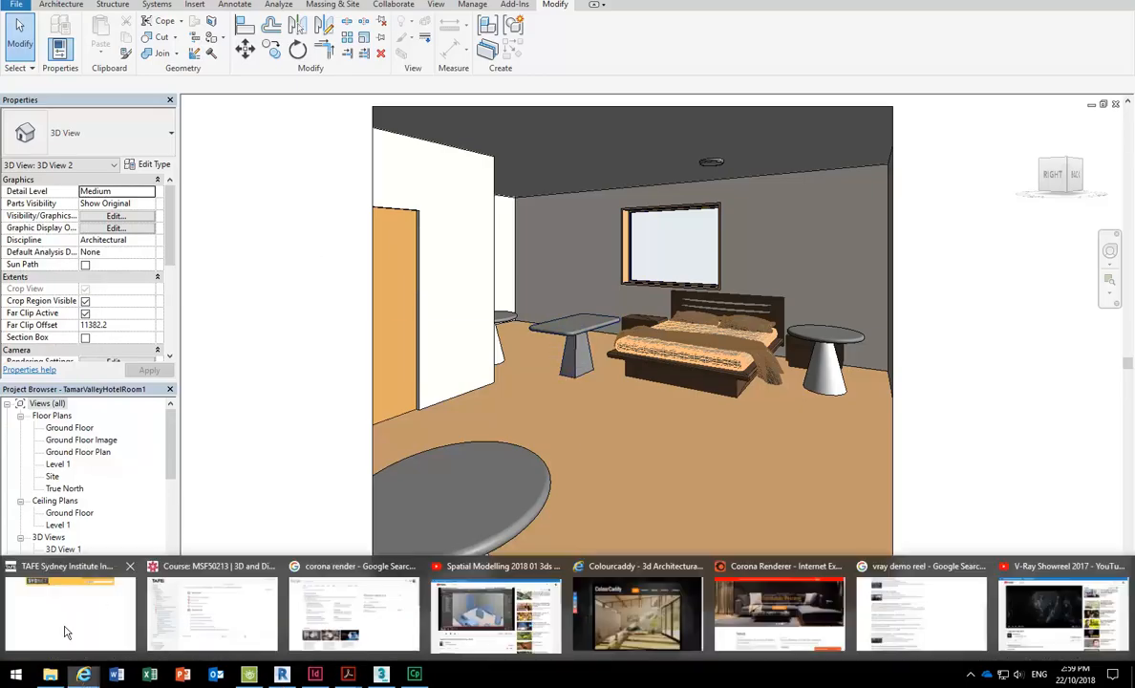
pyautogui.click(344, 617)
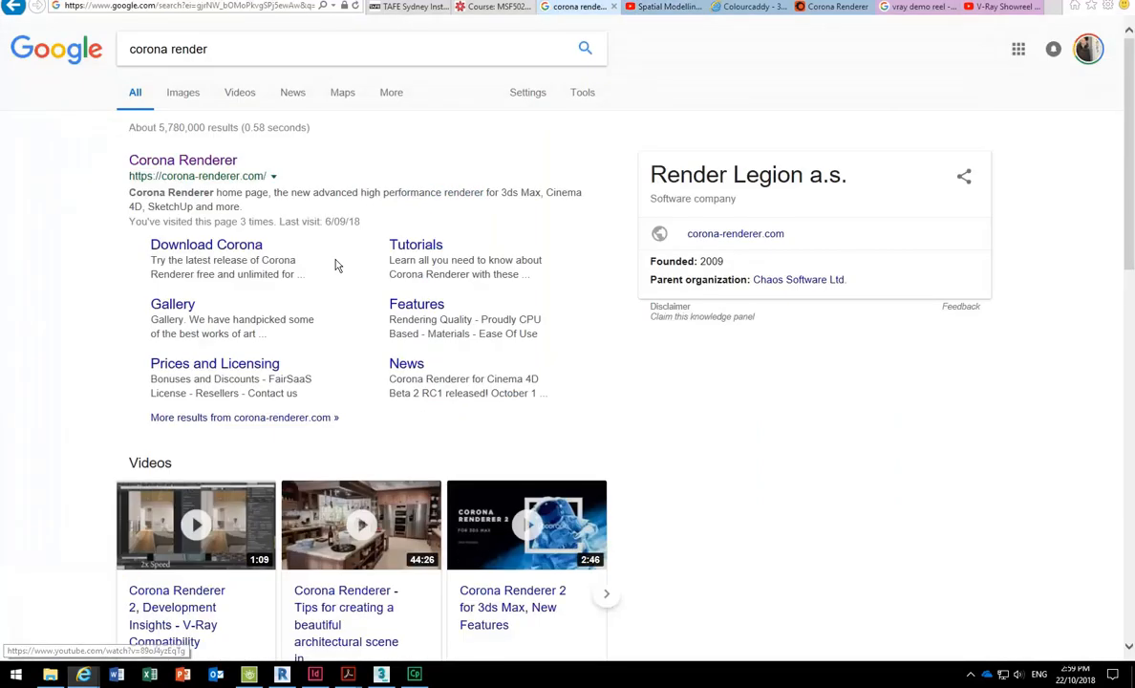
pyautogui.click(204, 38)
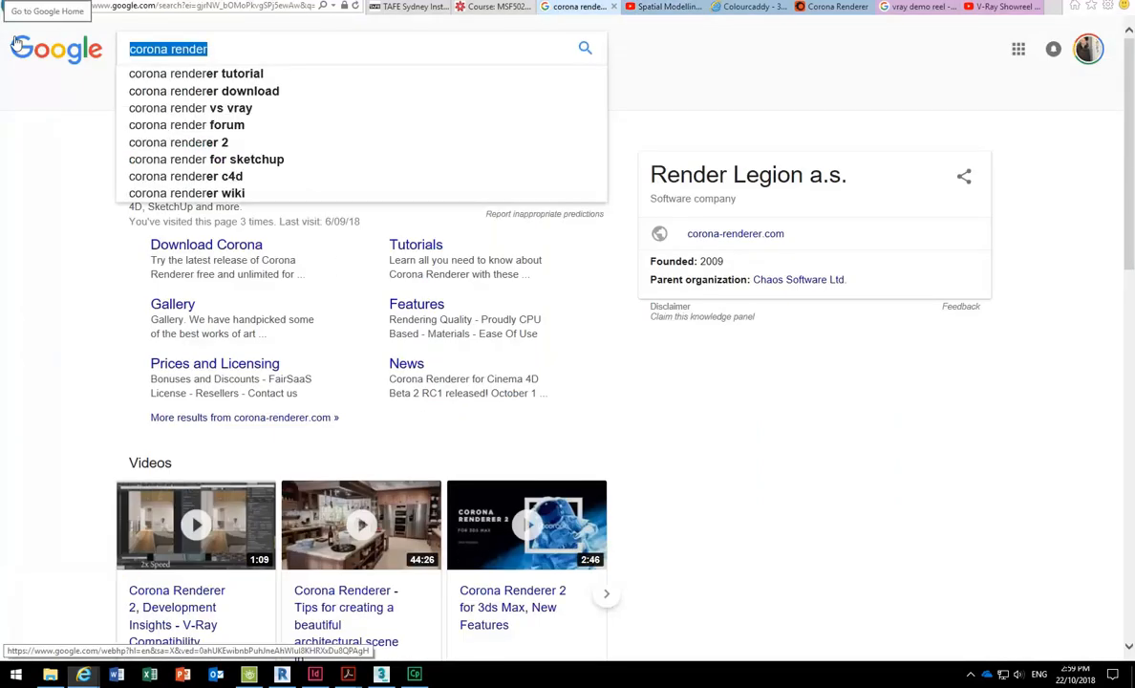
pyautogui.press('BackSpace')
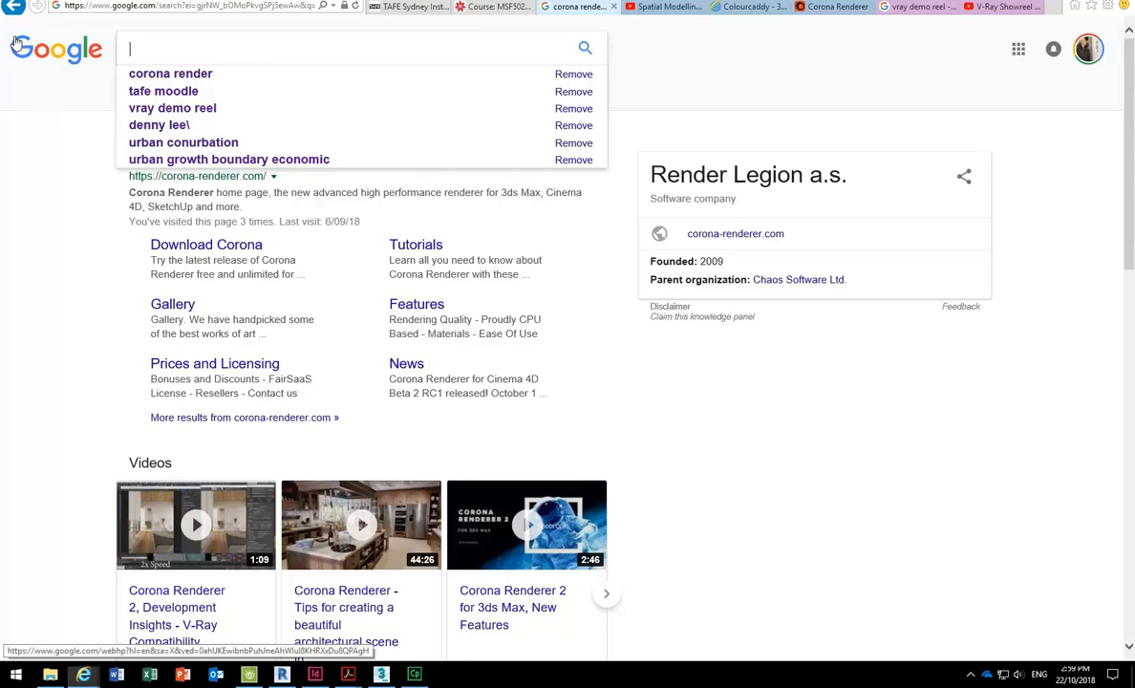
pyautogui.write('revit')
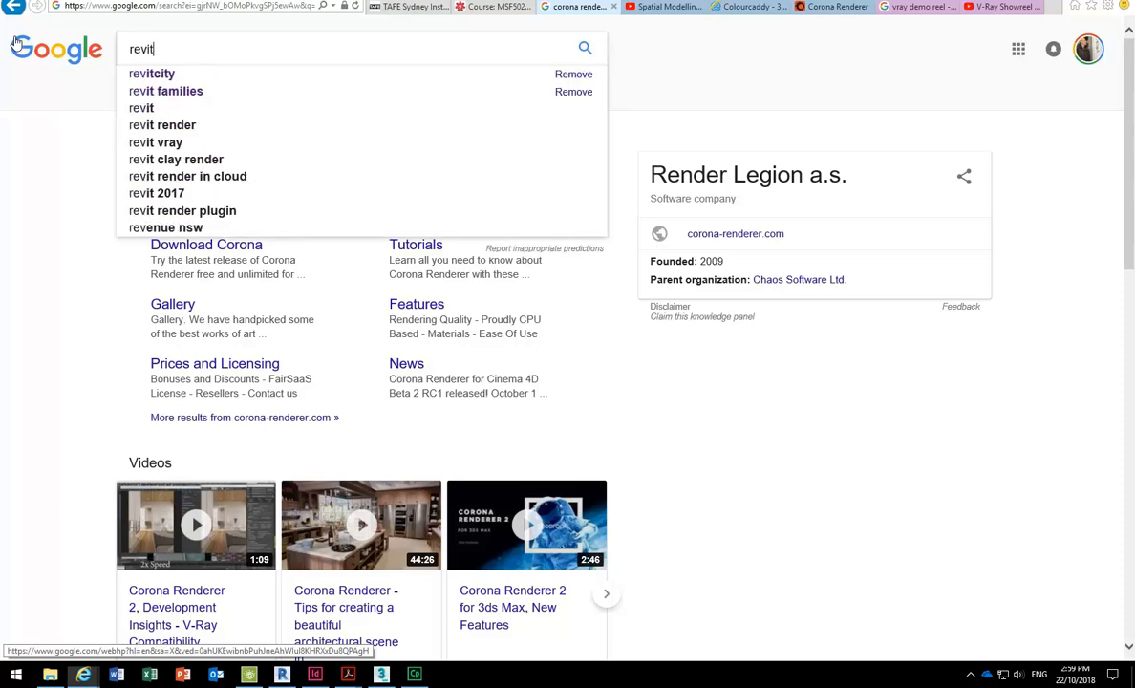
pyautogui.press('Down')
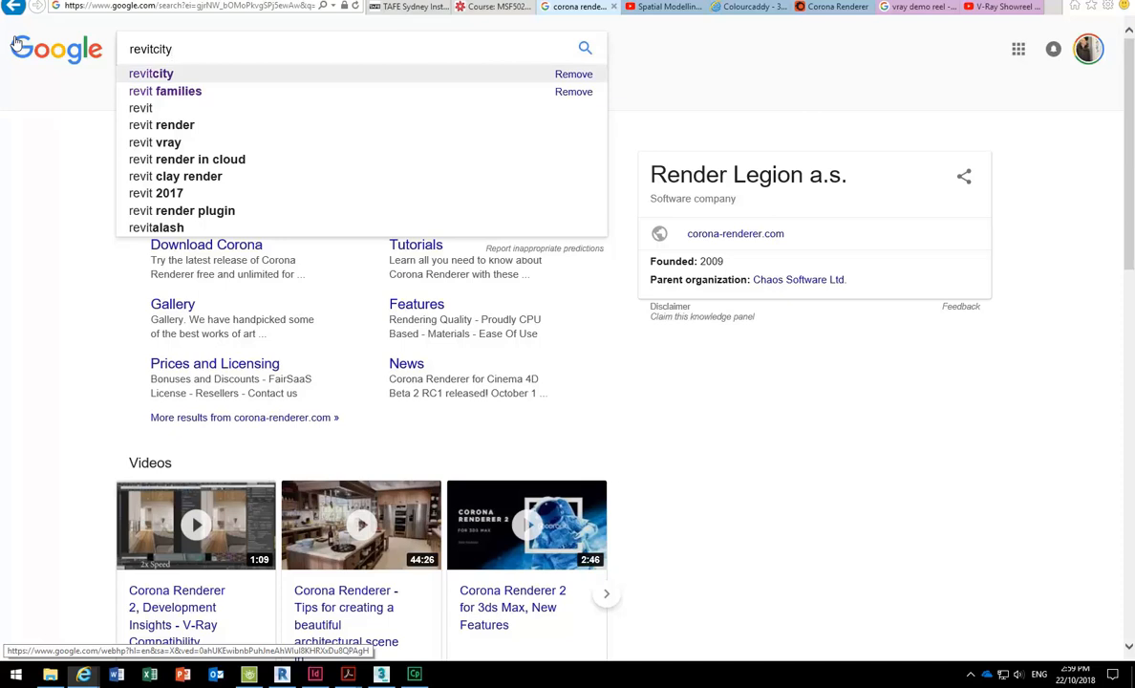
pyautogui.press('BackSpace')
pyautogui.press('BackSpace')
pyautogui.press('BackSpace')
pyautogui.press('BackSpace')
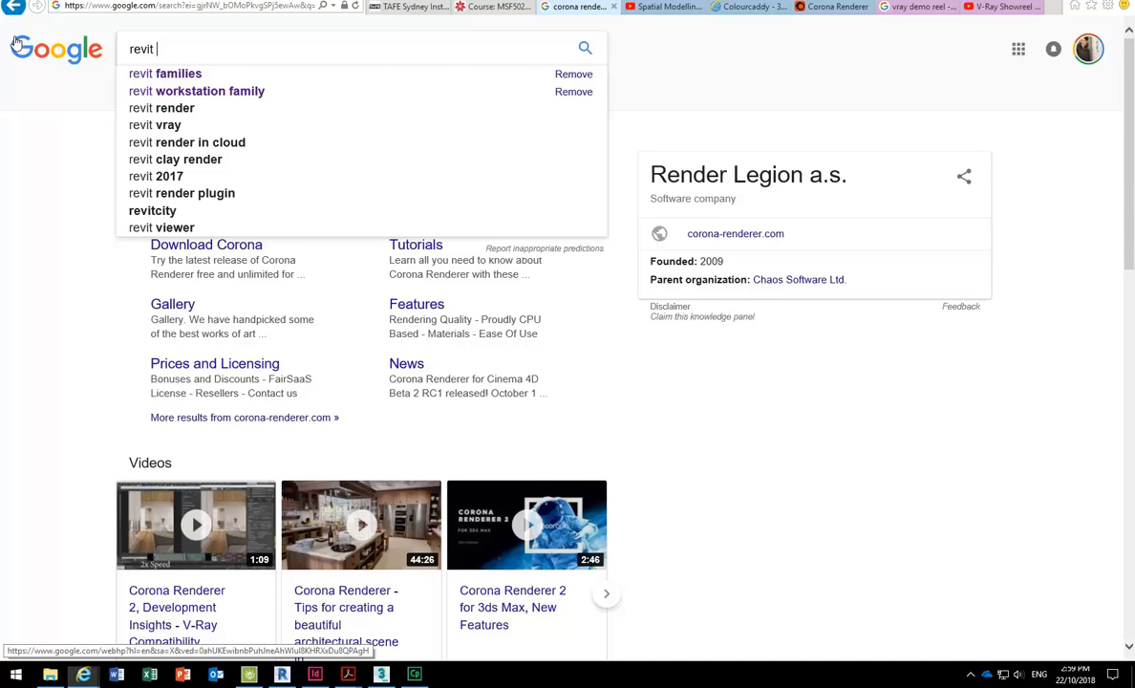
pyautogui.press('BackSpace')
pyautogui.press('BackSpace')
pyautogui.press('BackSpace')
pyautogui.press('BackSpace')
pyautogui.press('BackSpace')
pyautogui.press('BackSpace')
# Step: Search Google for "bim objects" and view the BIMobject website from the results before returning to them
pyautogui.write('bim')
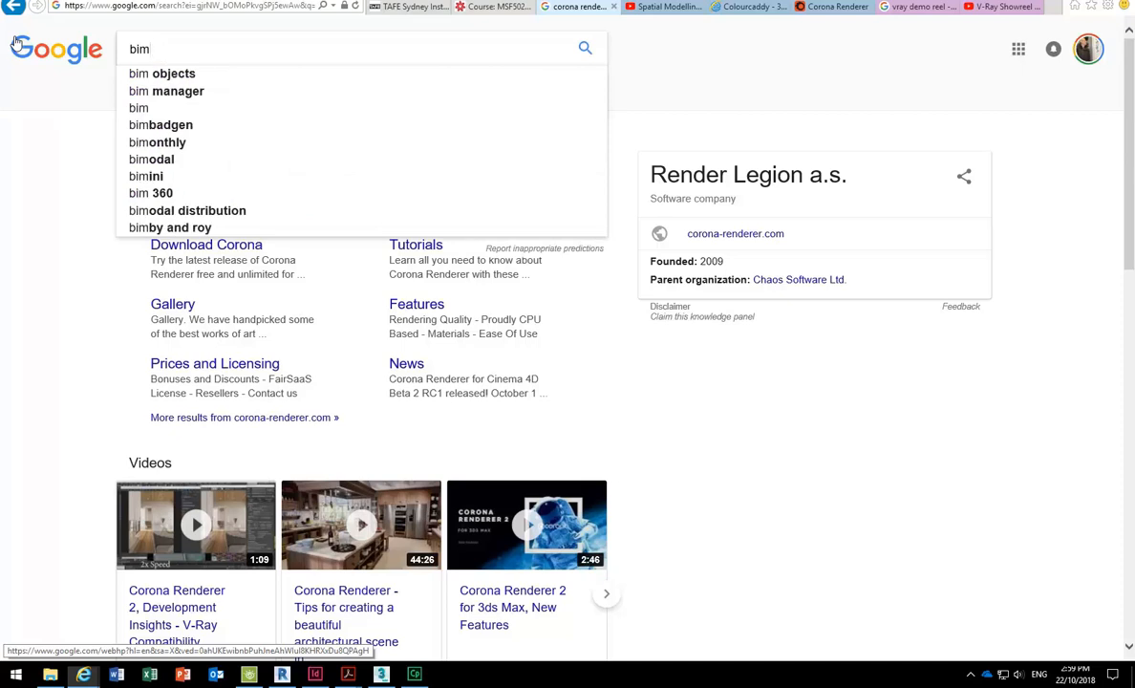
pyautogui.press('Down')
pyautogui.press('Return')
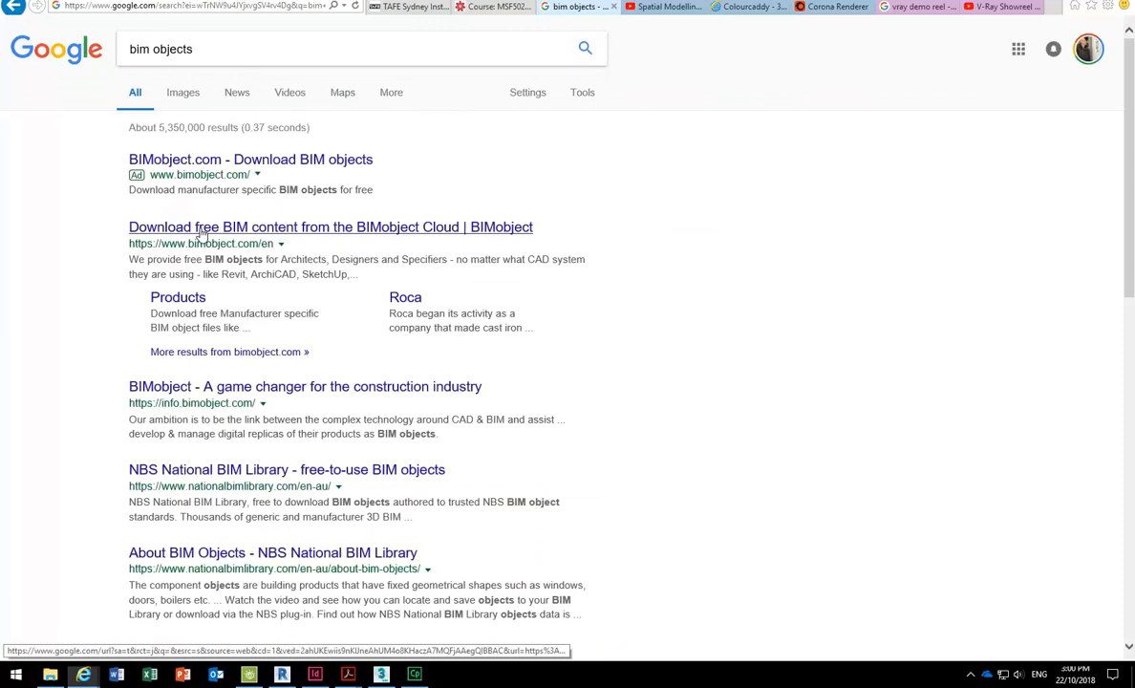
pyautogui.click(201, 229)
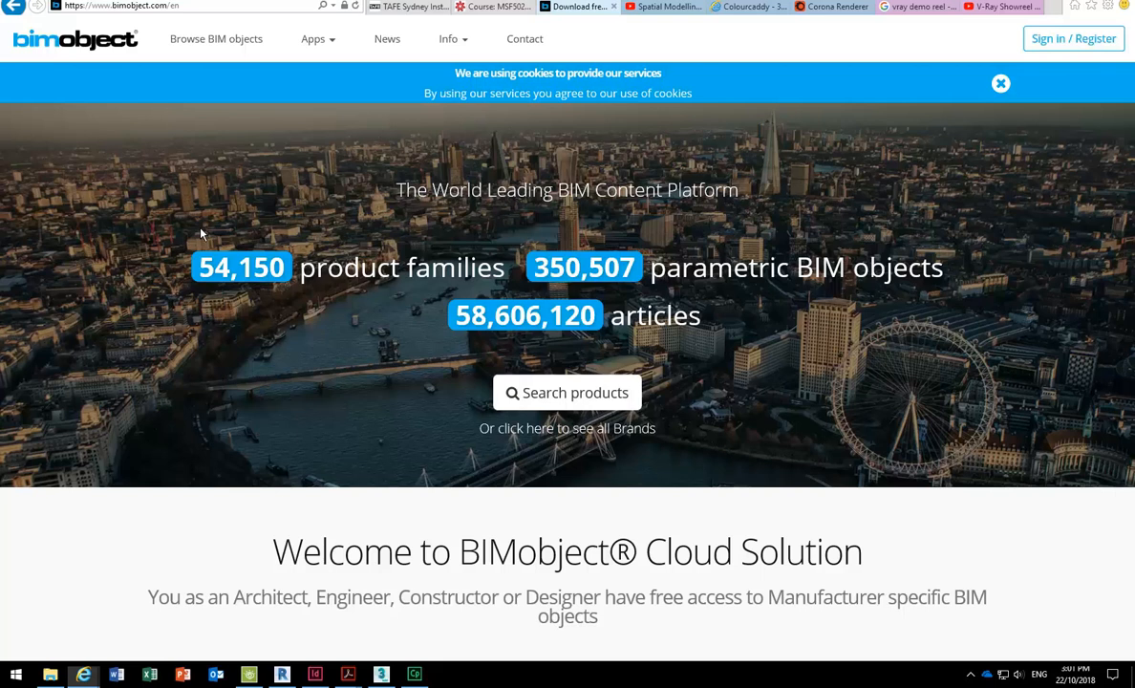
pyautogui.click(12, 7)
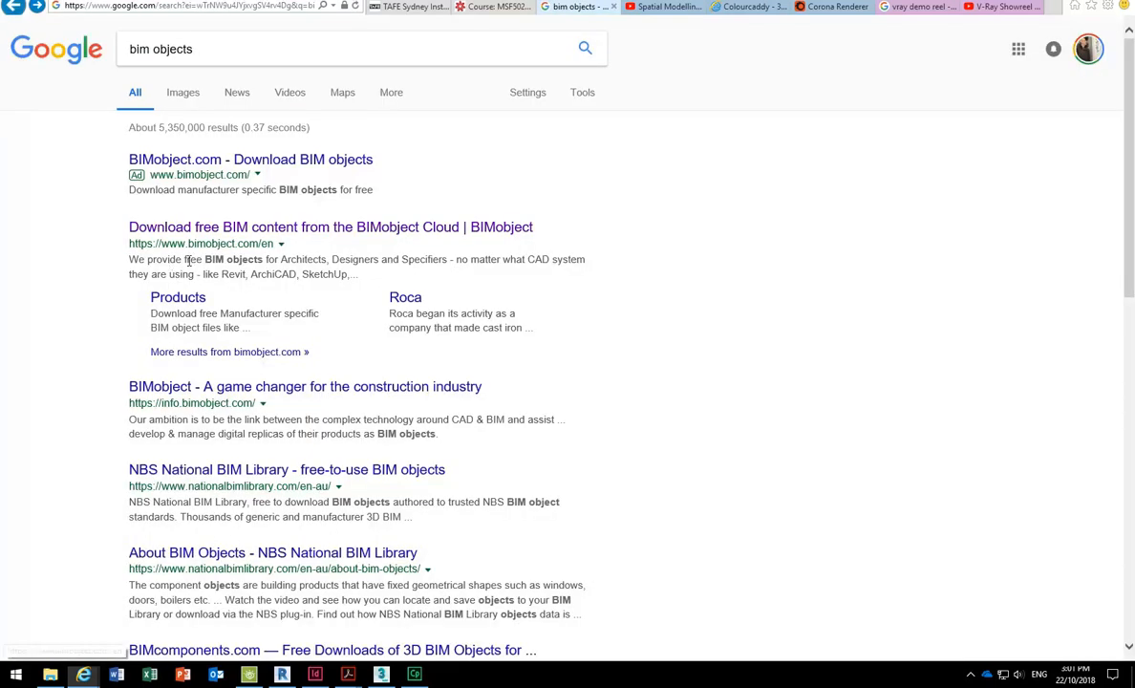
# Step: Replace the Google query with "herman miller" and run the search
pyautogui.moveTo(202, 50); pyautogui.dragTo(84, 32)
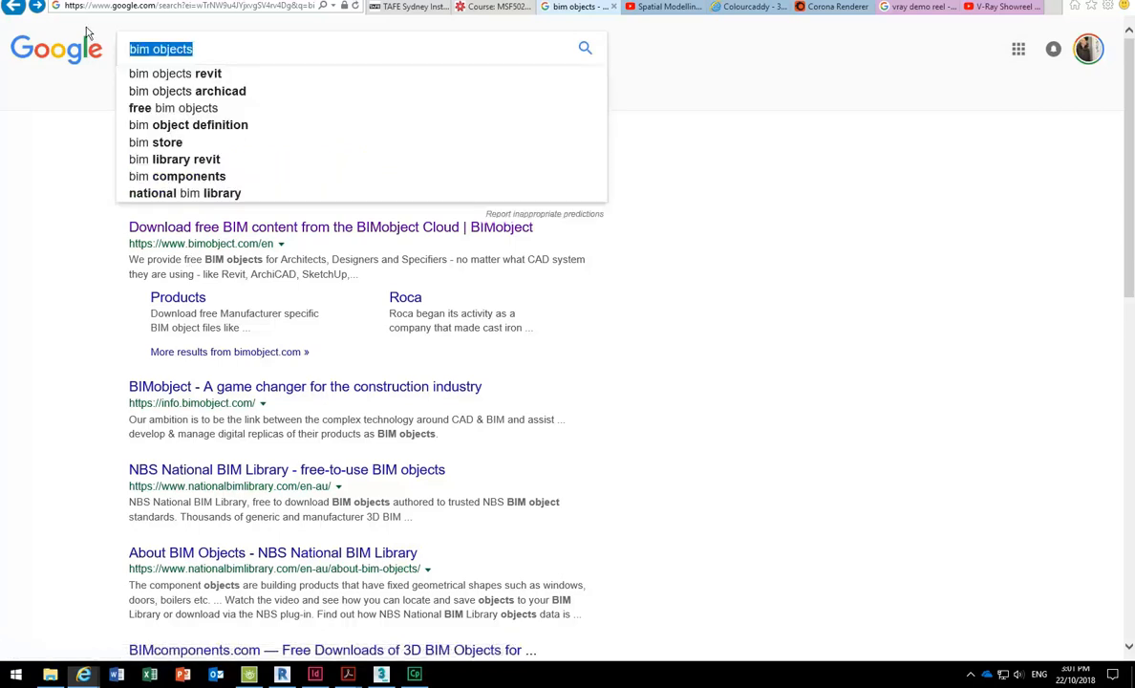
pyautogui.write('revi')
pyautogui.press('BackSpace')
pyautogui.press('BackSpace')
pyautogui.press('BackSpace')
pyautogui.press('BackSpace')
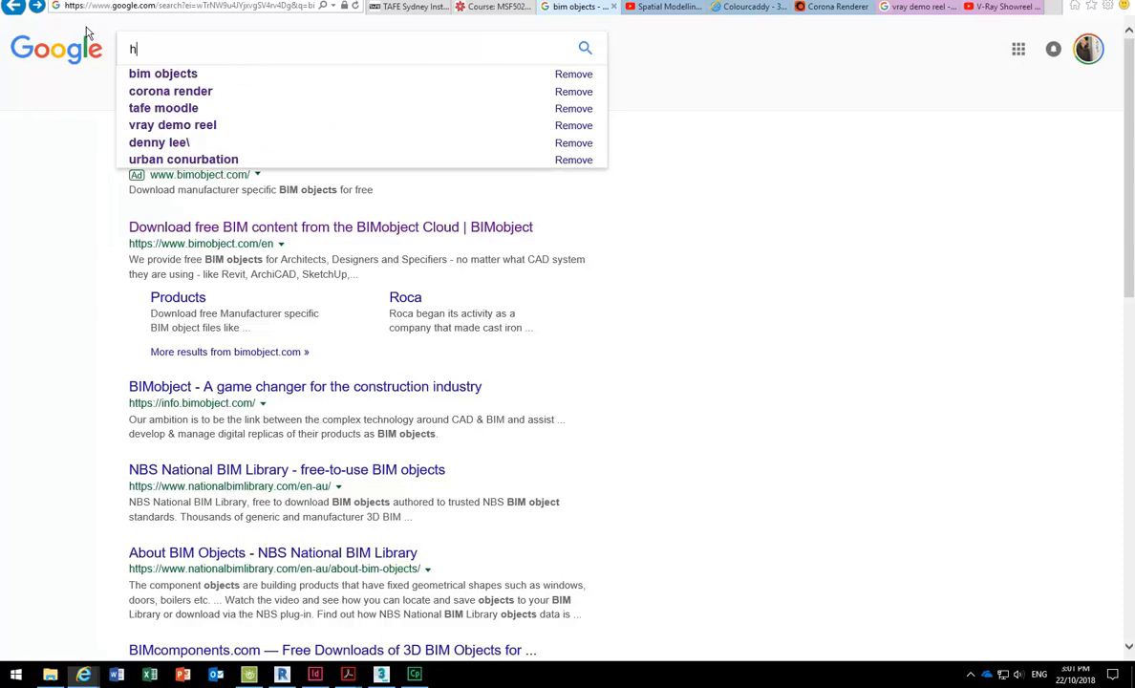
pyautogui.write('her')
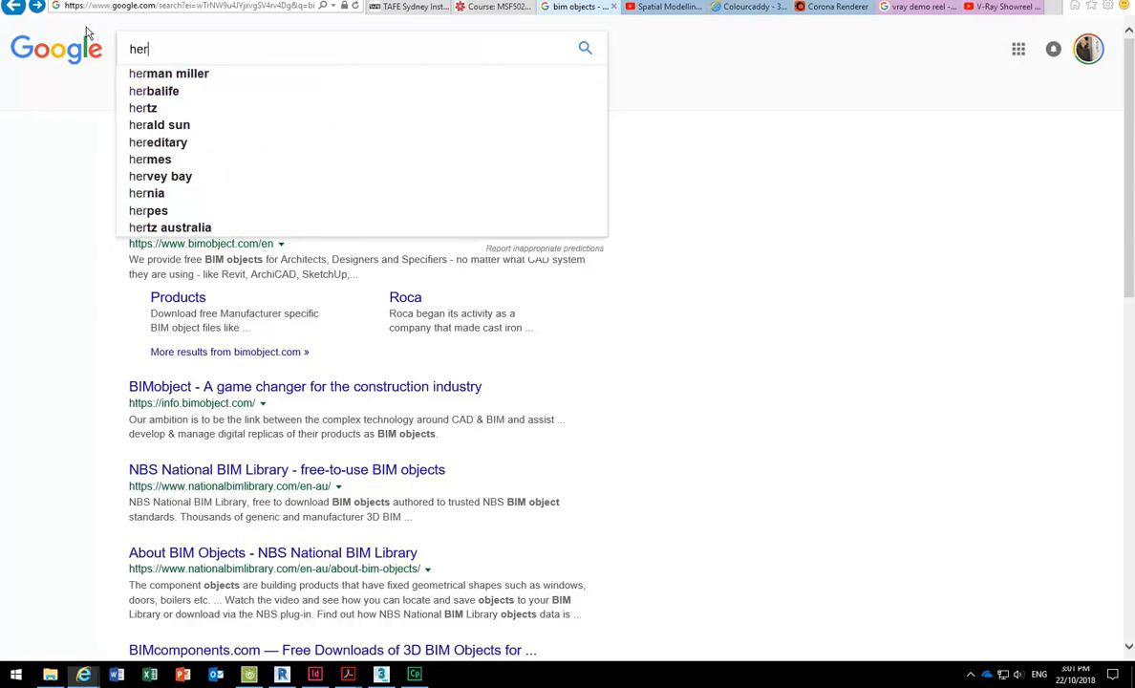
pyautogui.press('Down')
pyautogui.press('Return')
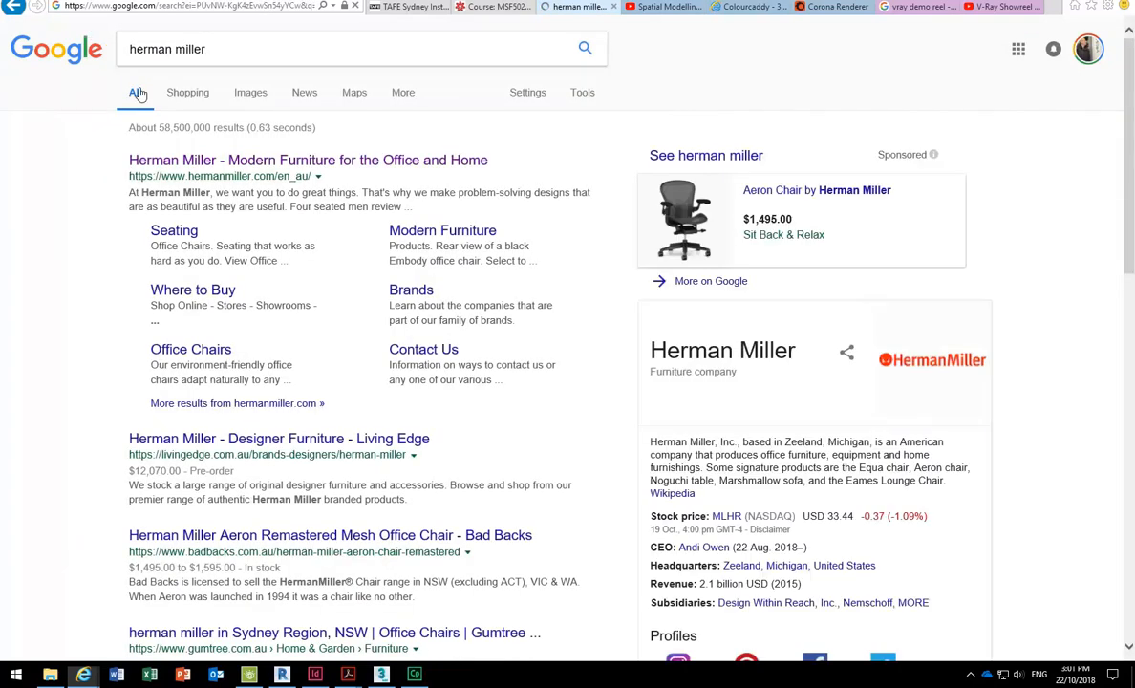
# Step: Open the Herman Miller website and browse its Lounge Seating products
pyautogui.click(228, 164)
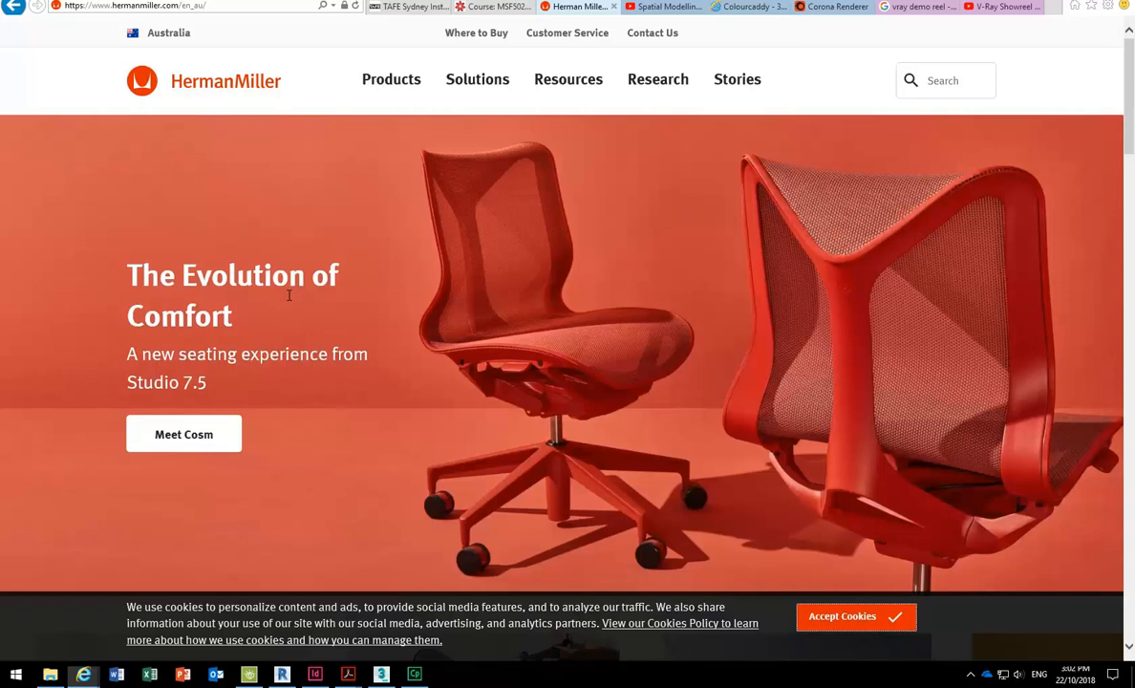
pyautogui.click(385, 87)
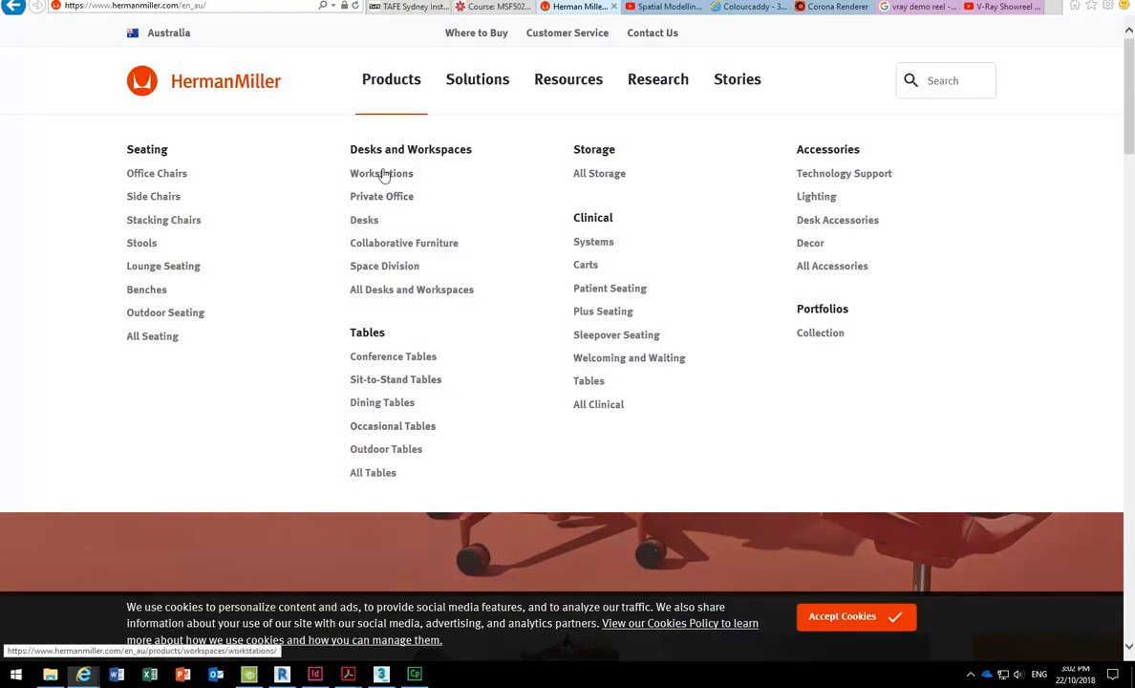
pyautogui.click(141, 266)
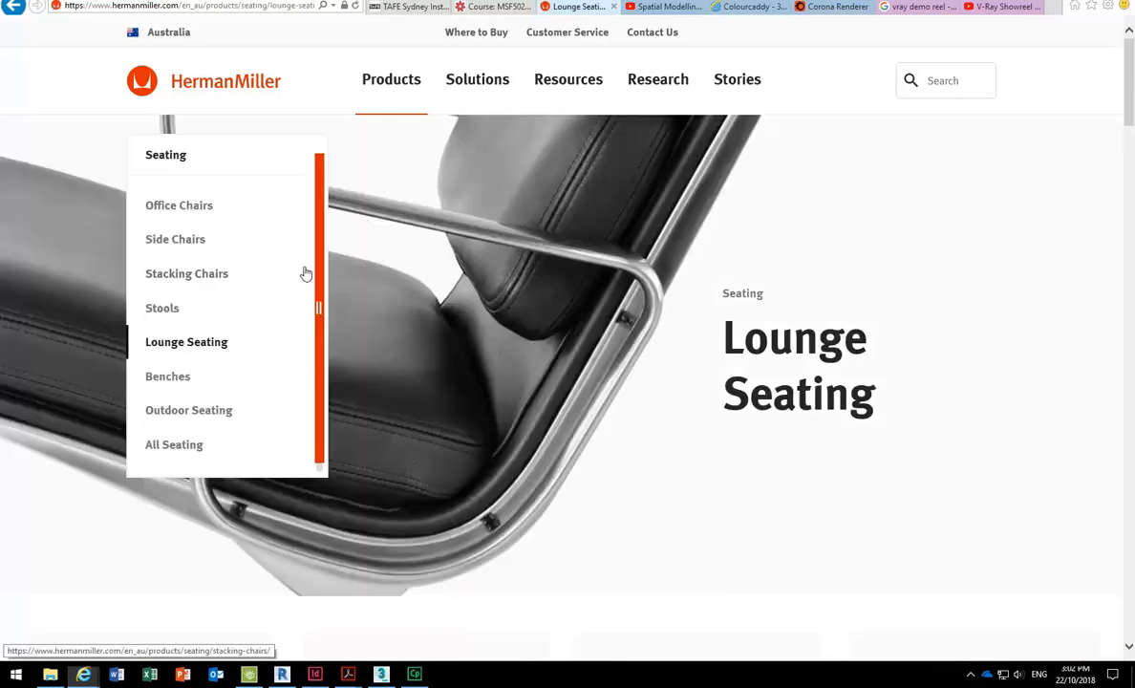
pyautogui.scroll(-6, 517, 314)
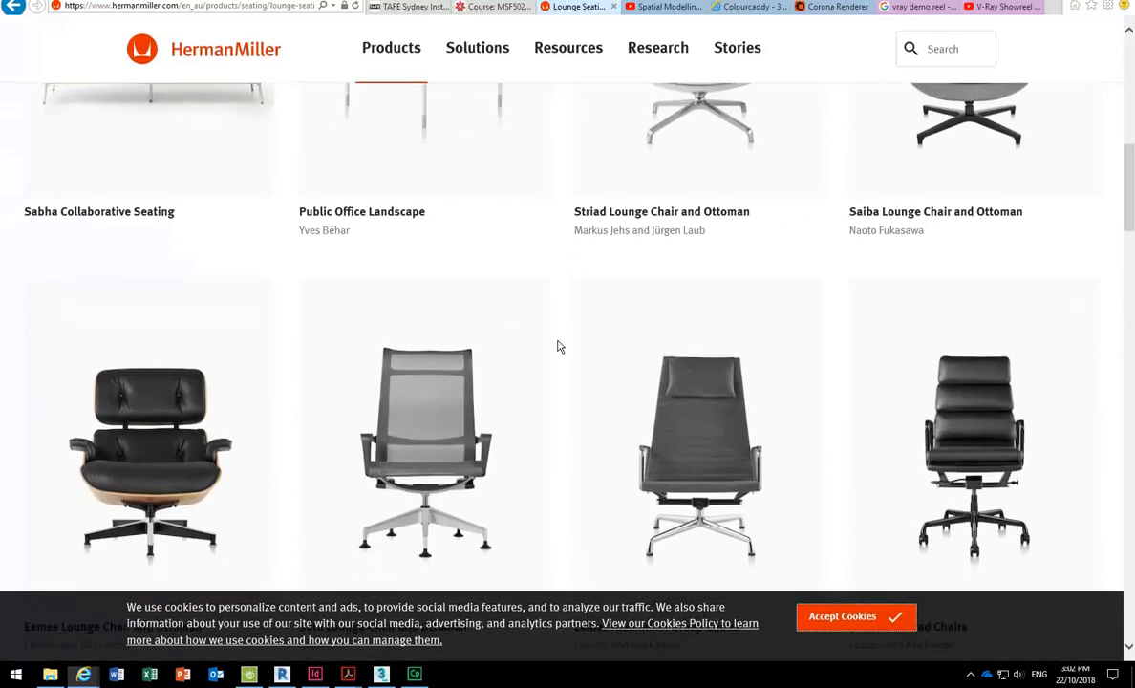
pyautogui.scroll(-15, 560, 347)
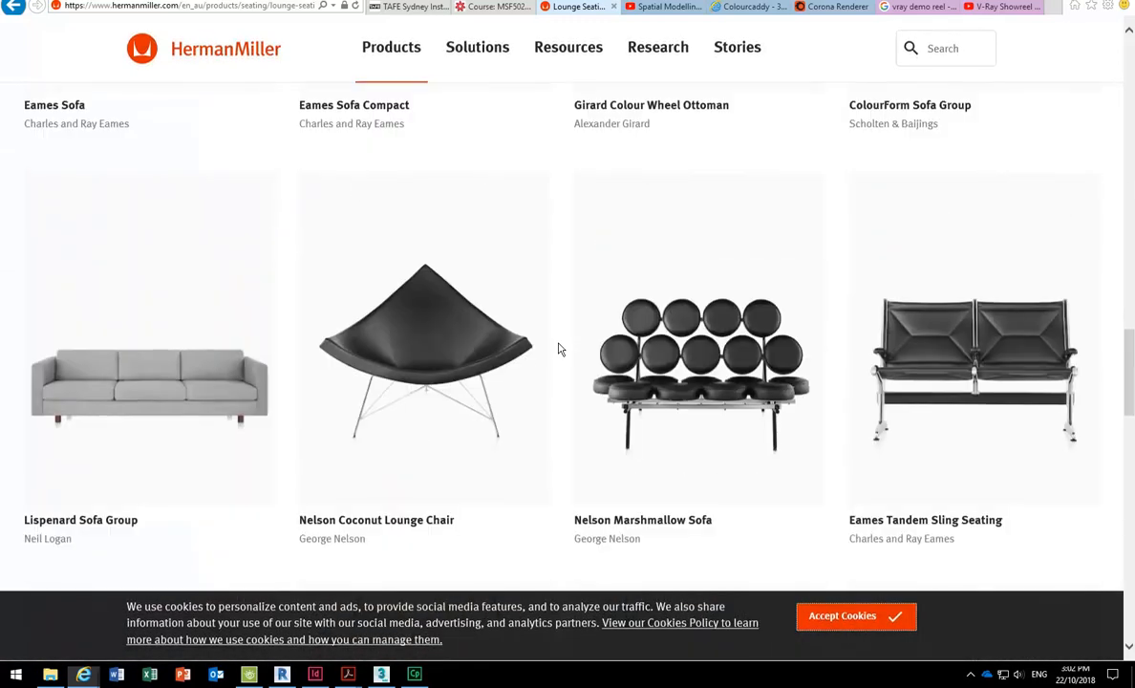
pyautogui.scroll(-4, 560, 348)
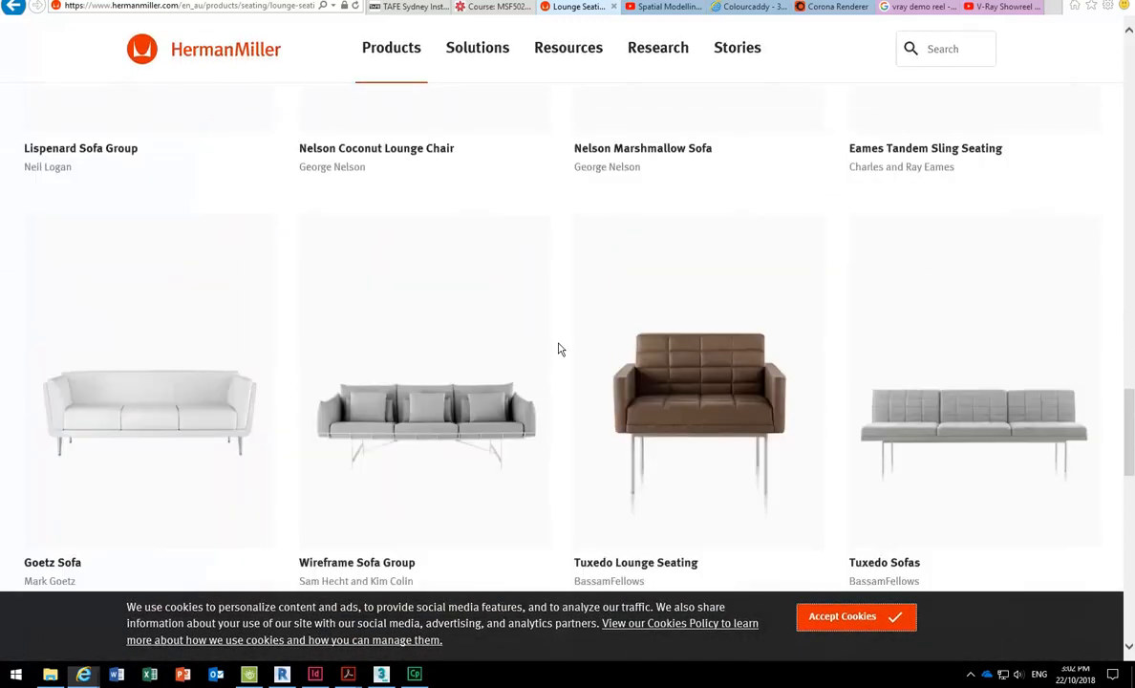
# Step: Return from the Herman Miller website to the Google results and search for "knoll" instead
pyautogui.scroll(20, 560, 348)
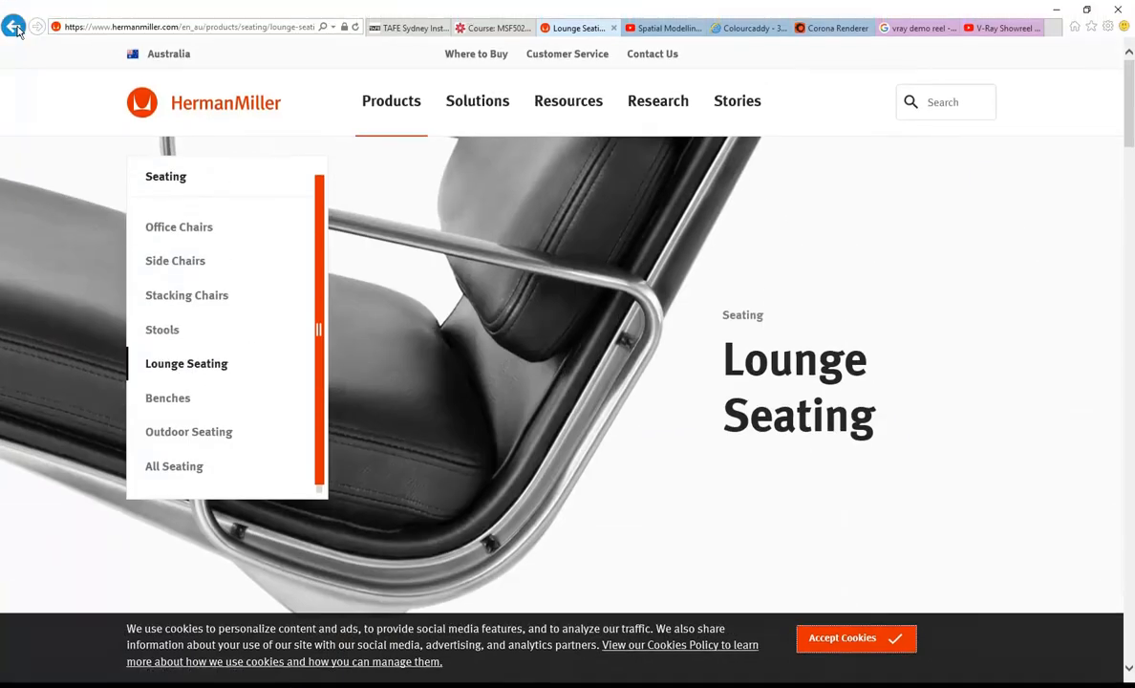
pyautogui.click(13, 6)
pyautogui.click(14, 28)
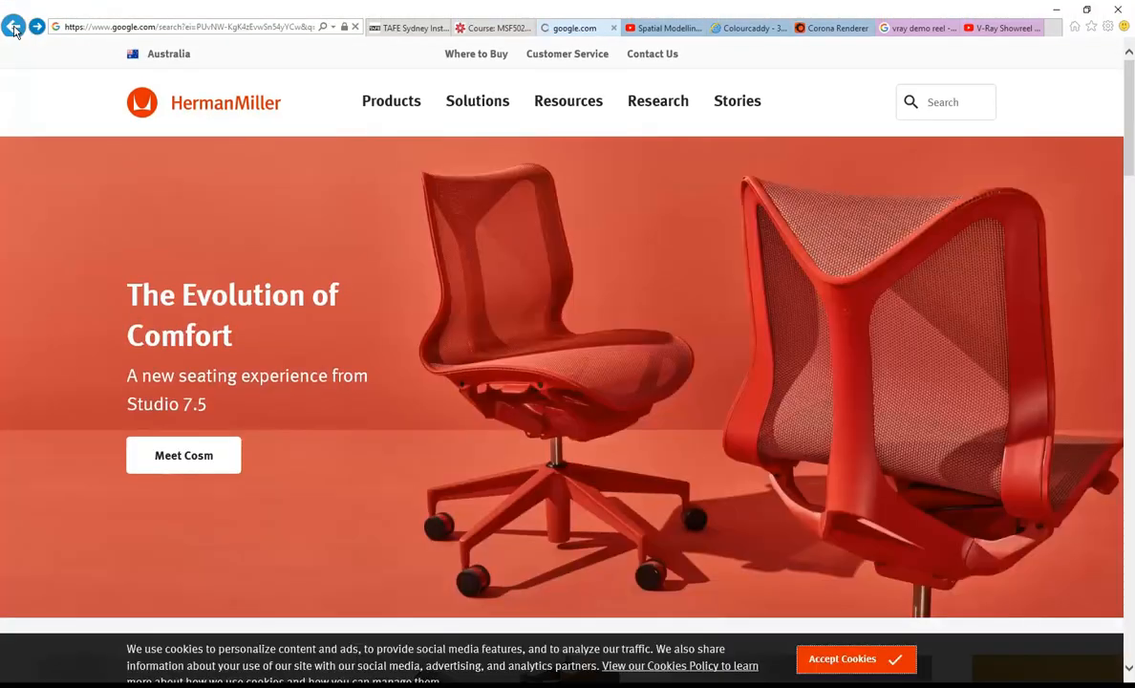
pyautogui.moveTo(259, 63); pyautogui.dragTo(84, 70)
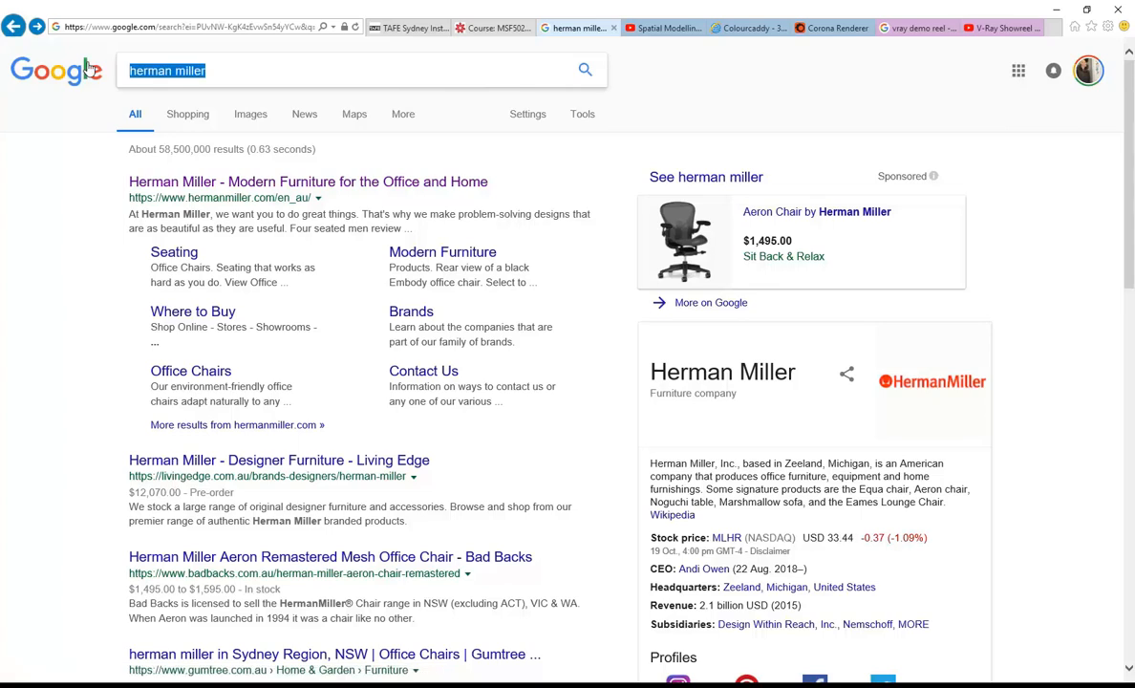
pyautogui.write('knoll')
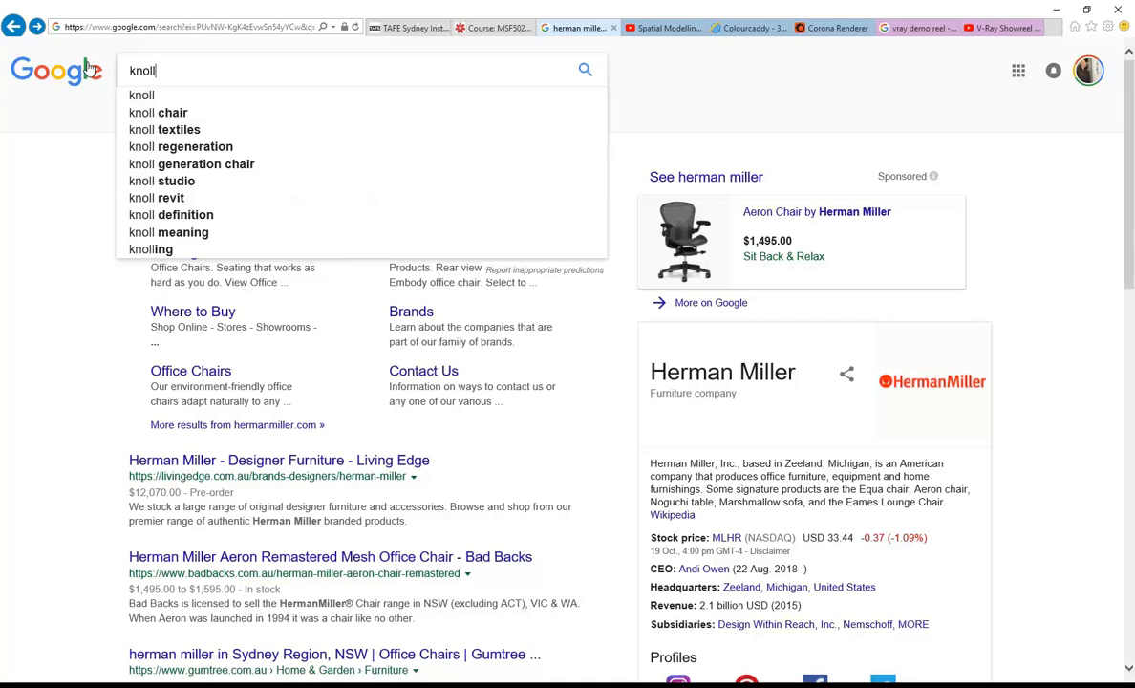
pyautogui.press('Down')
pyautogui.press('Return')
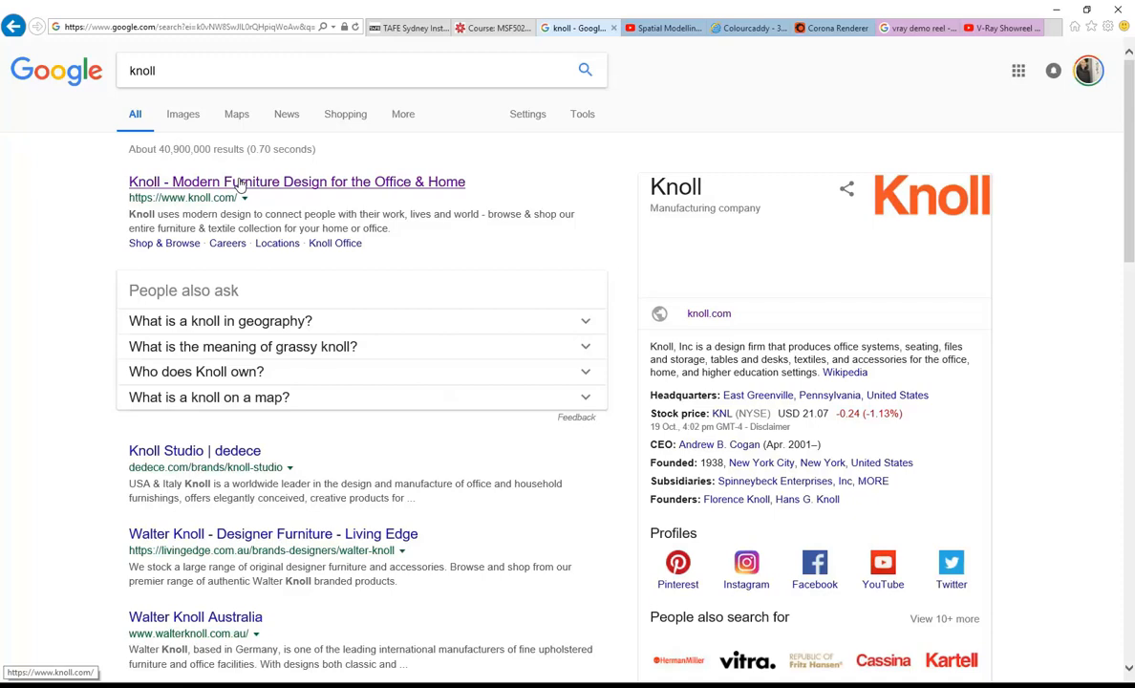
# Step: Replace the "knoll" query with "caroma" and run the Google search
pyautogui.moveTo(205, 84); pyautogui.dragTo(106, 87)
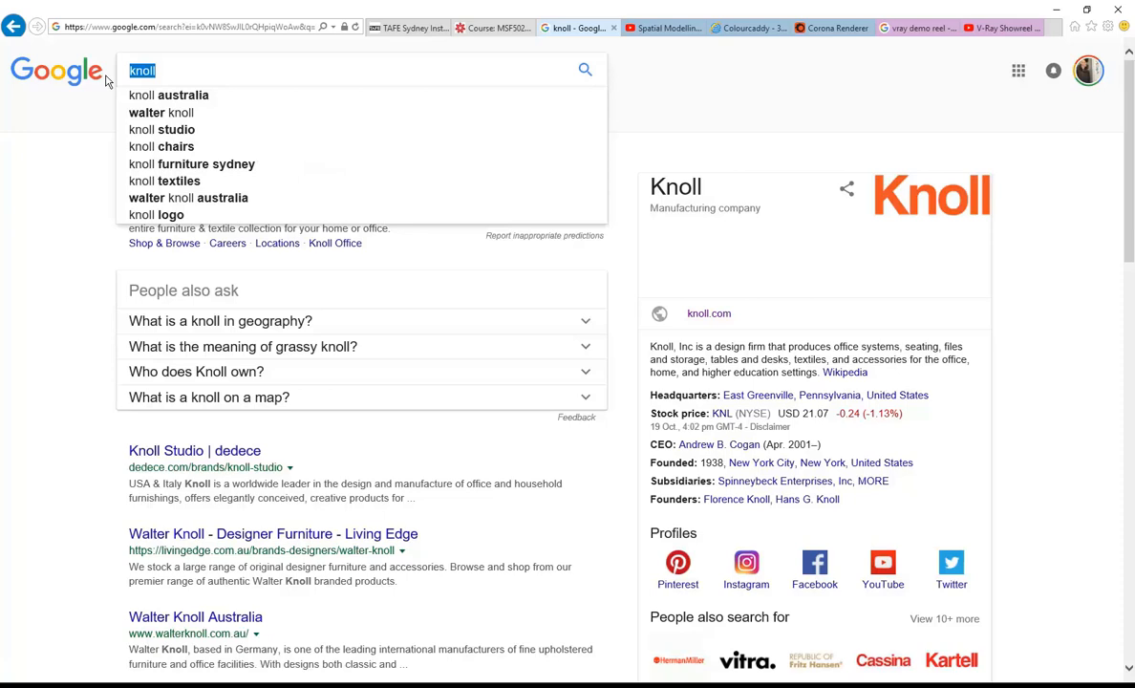
pyautogui.write('caroma')
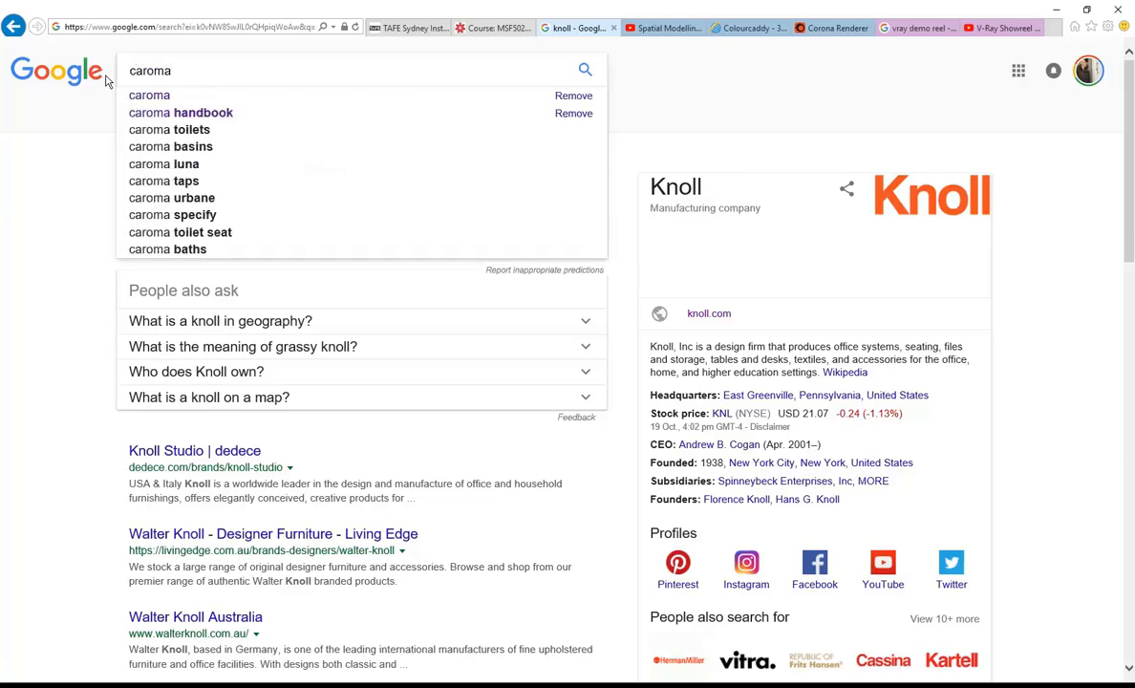
pyautogui.press('Return')
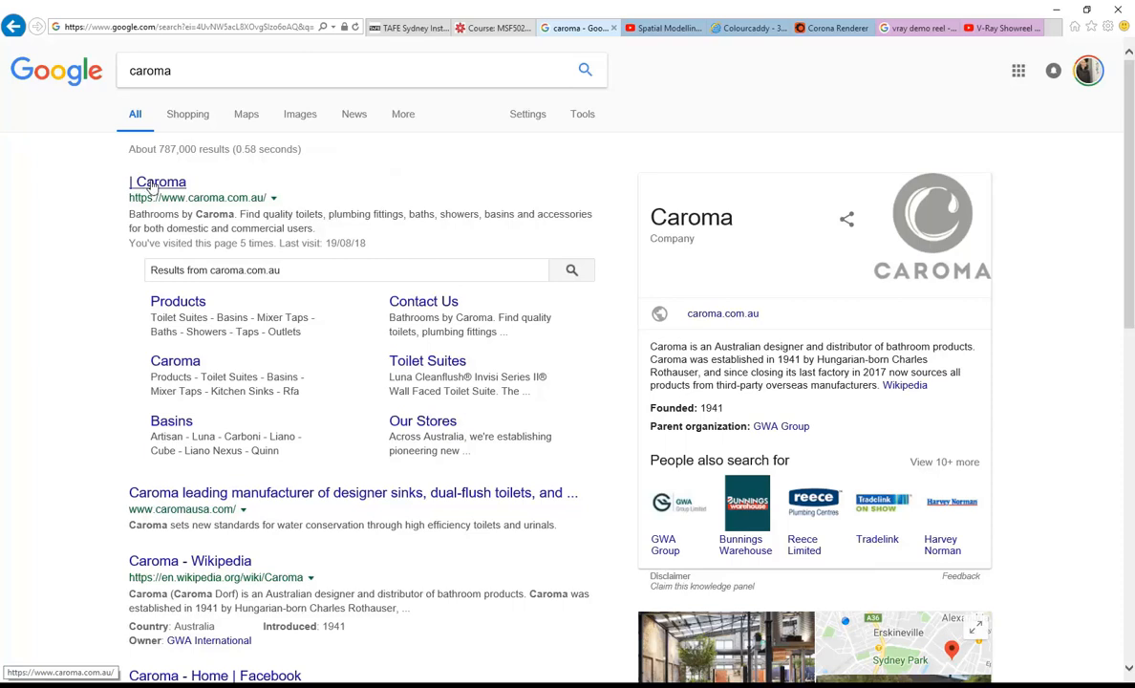
pyautogui.doubleClick(115, 63)
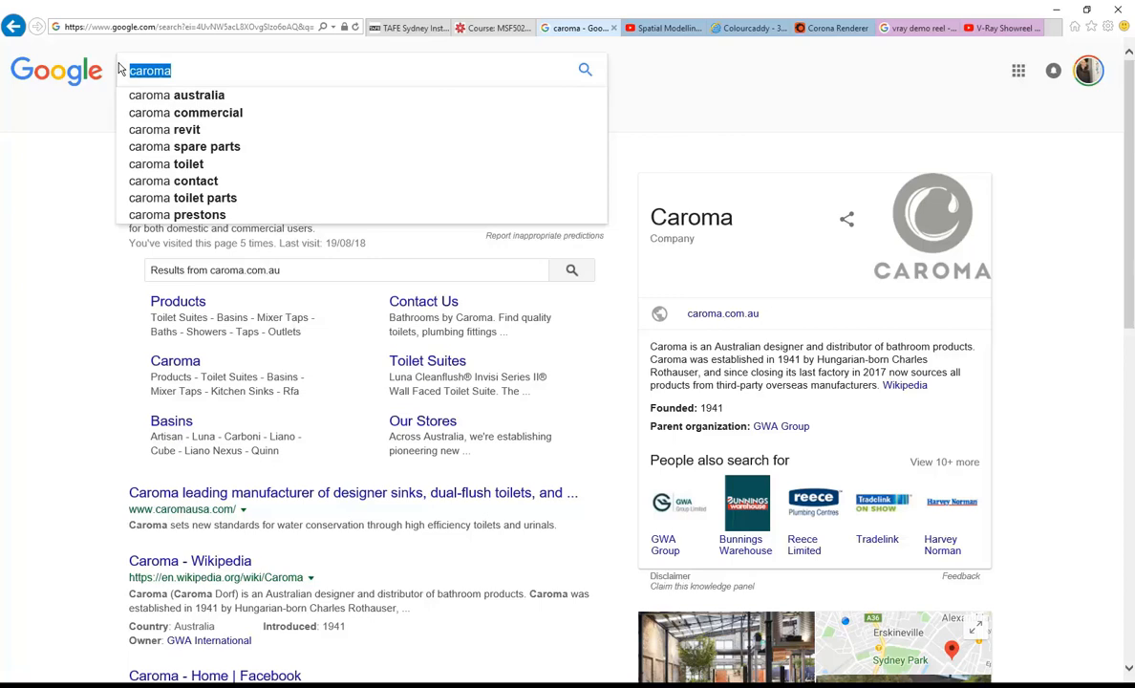
pyautogui.write('steg')
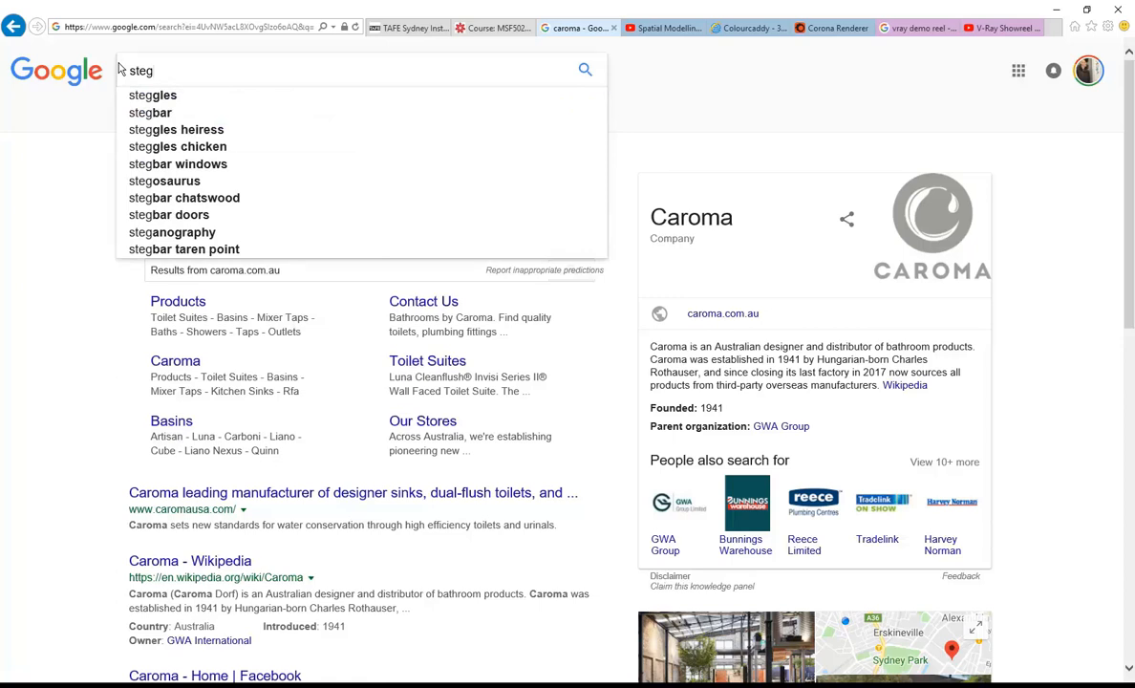
pyautogui.press('BackSpace')
pyautogui.press('BackSpace')
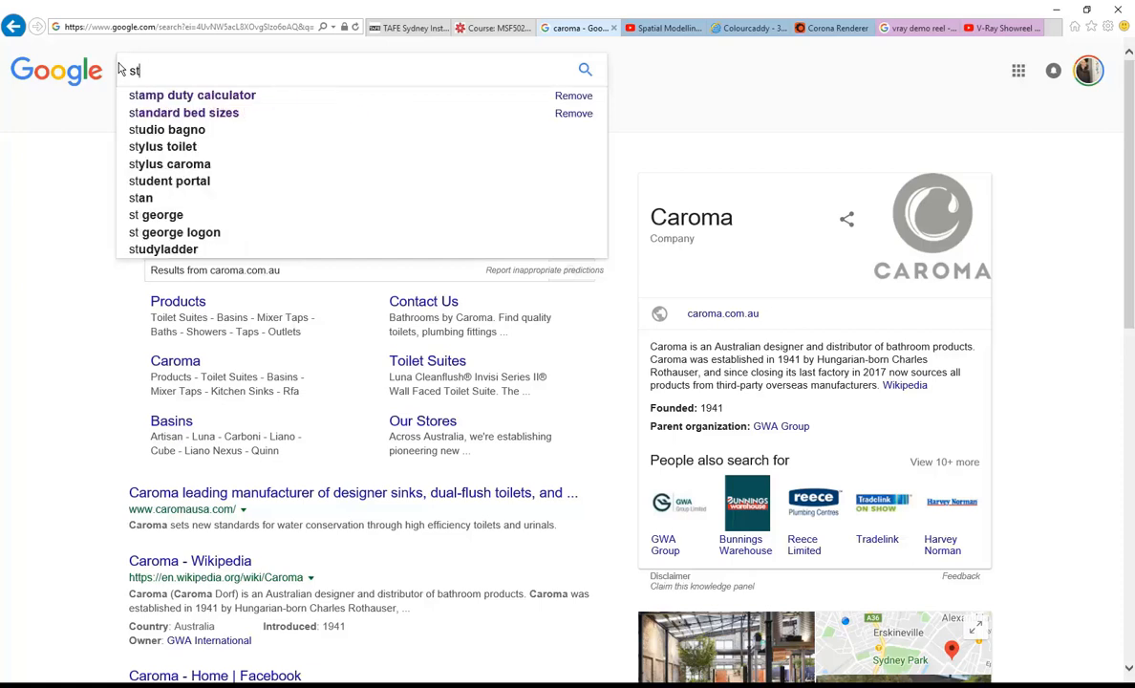
pyautogui.press('BackSpace')
pyautogui.press('BackSpace')
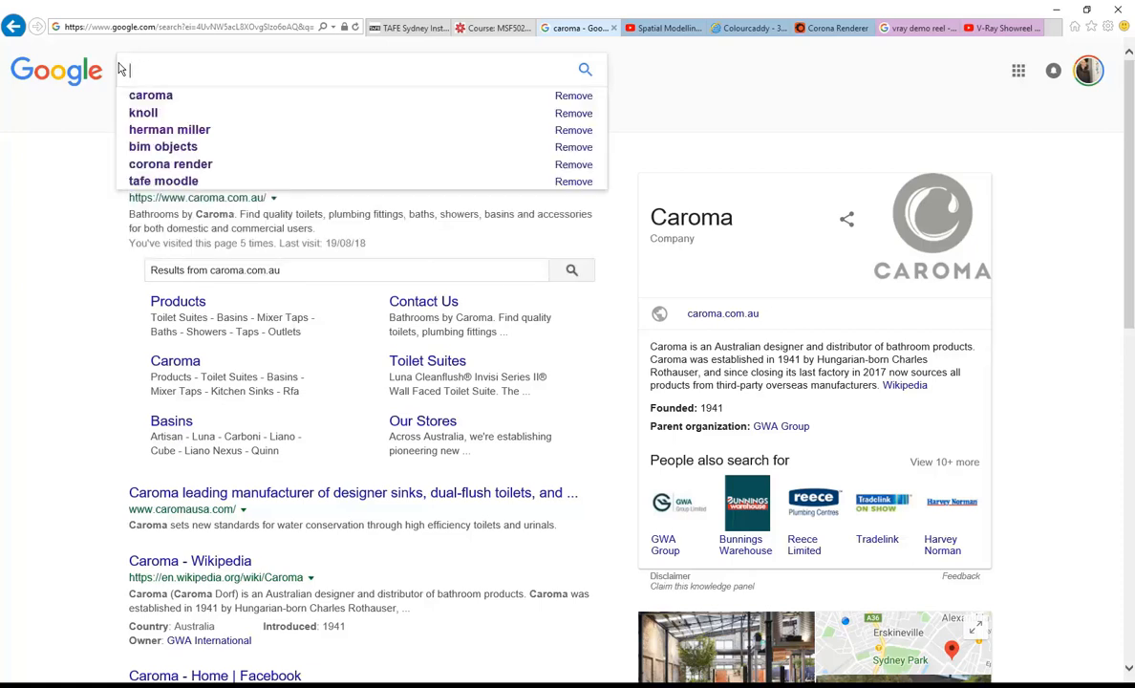
# Step: Search Google for "trend revit"
pyautogui.write('tre')
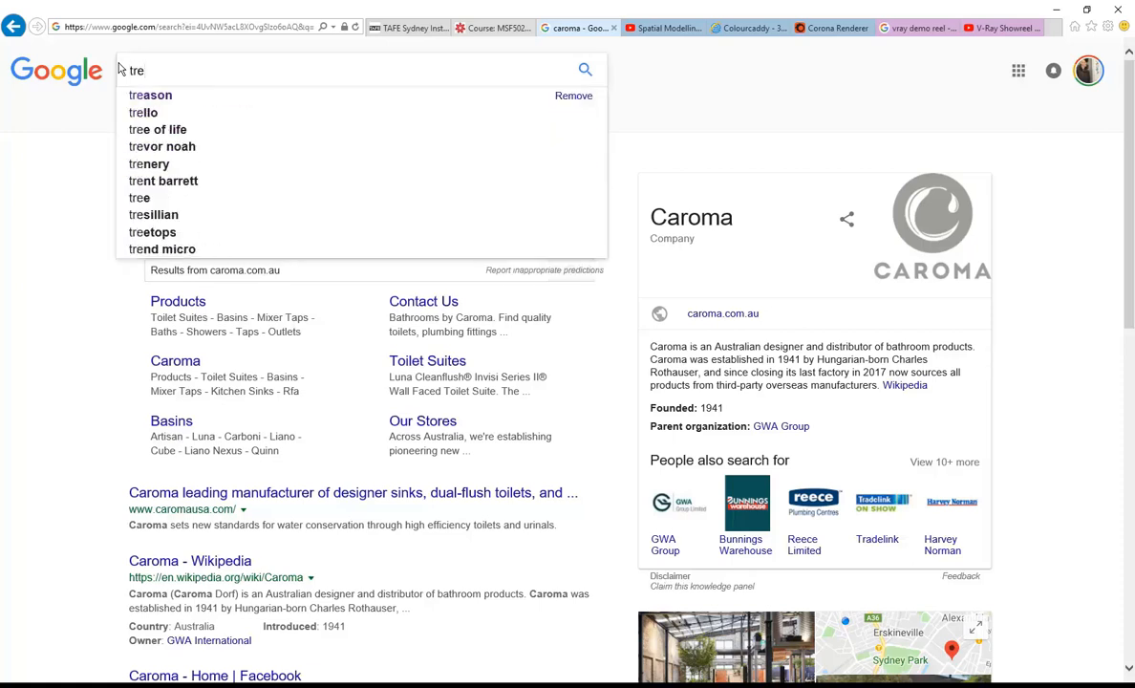
pyautogui.write('n')
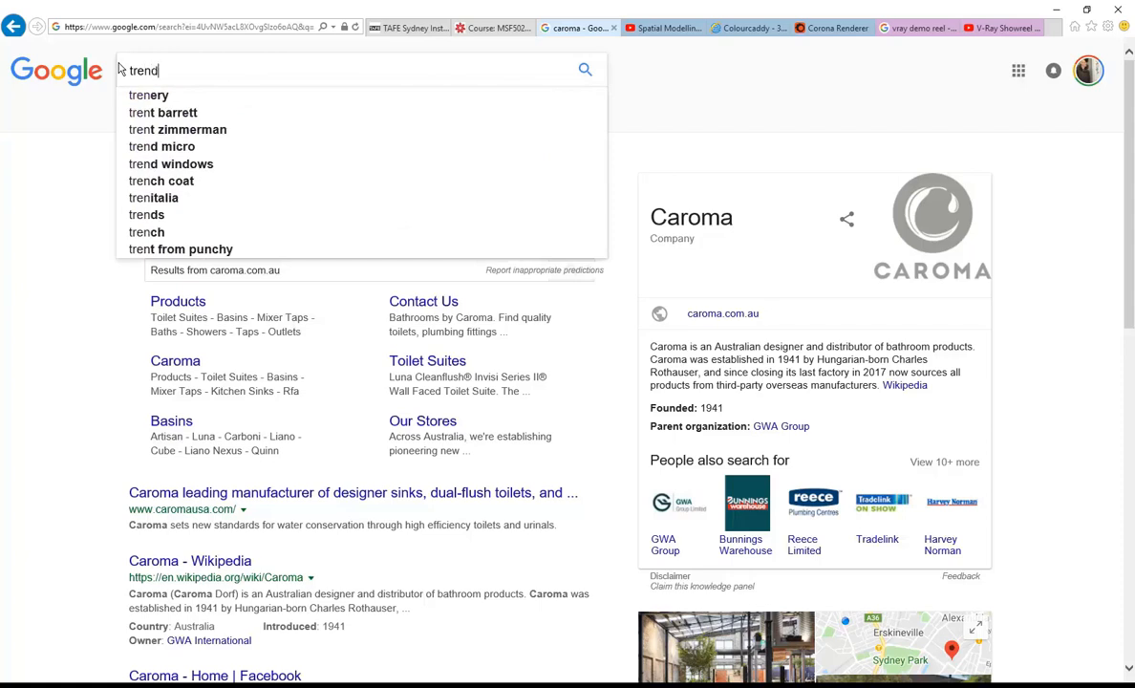
pyautogui.write('d re')
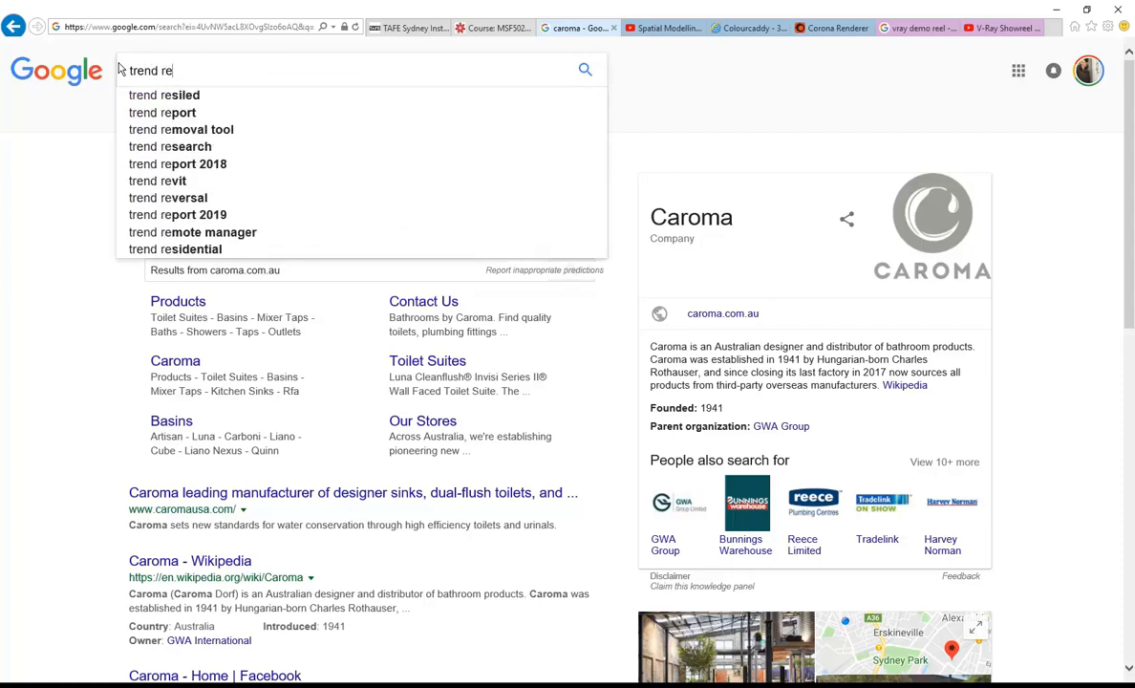
pyautogui.write('vit')
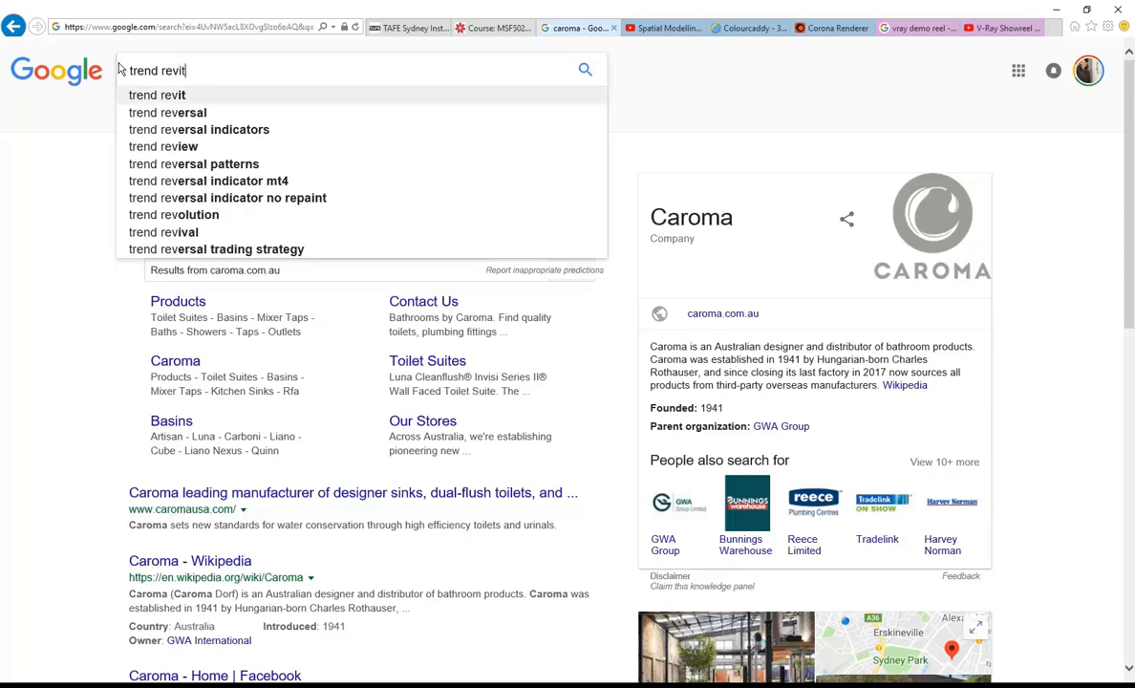
pyautogui.press('Return')
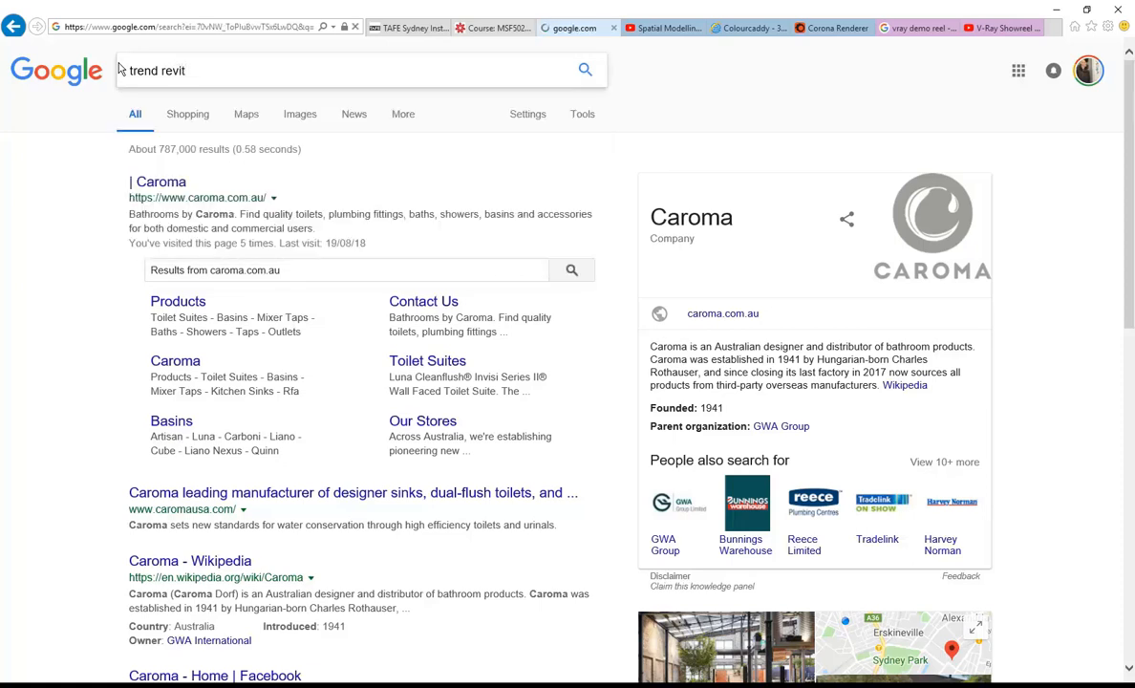
# Step: Open the Trend Windows & Doors Revit Files page in a new tab and look through its window and door families
pyautogui.middleClick(211, 184)
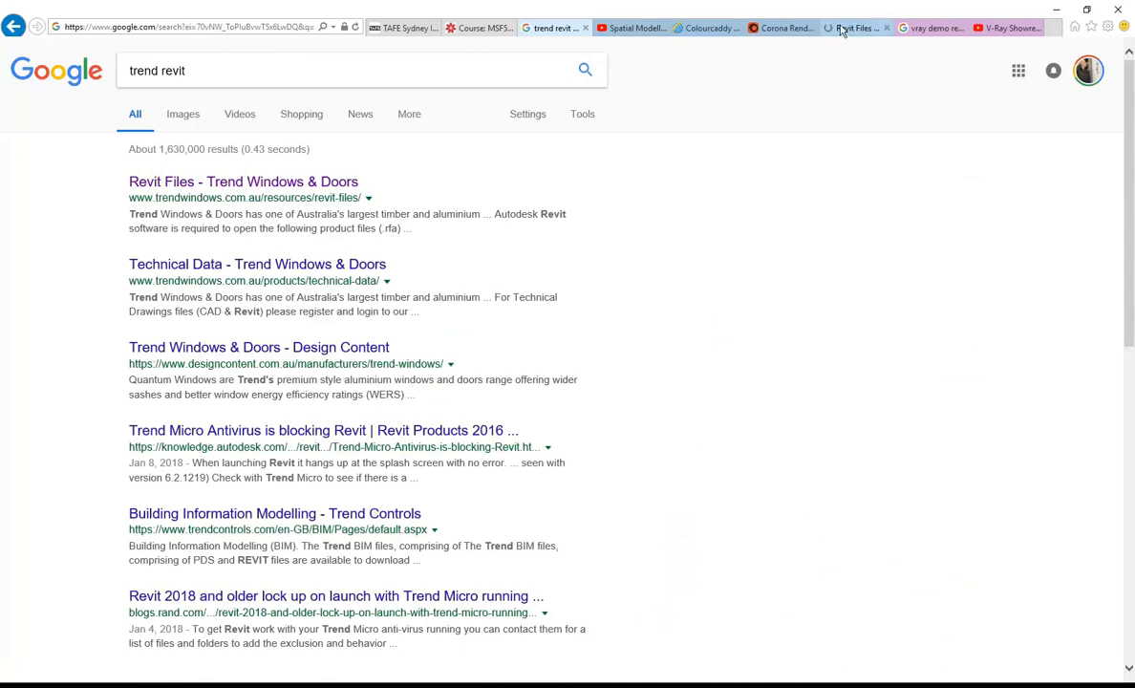
pyautogui.click(851, 27)
pyautogui.scroll(-2, 451, 333)
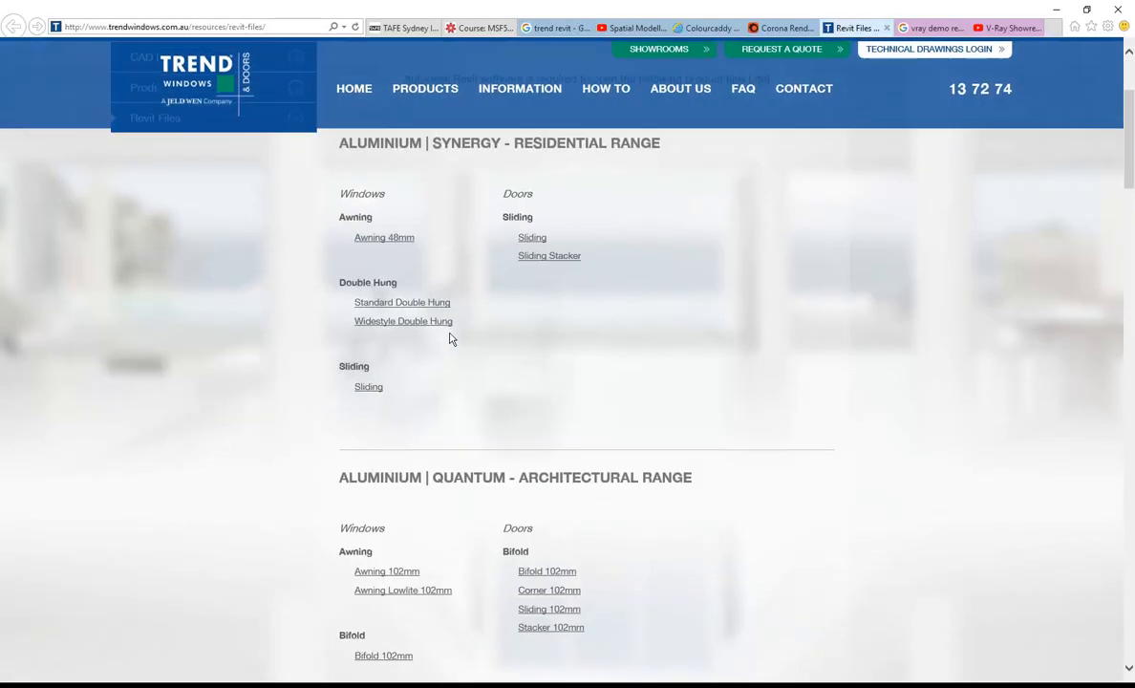
pyautogui.scroll(-1, 453, 338)
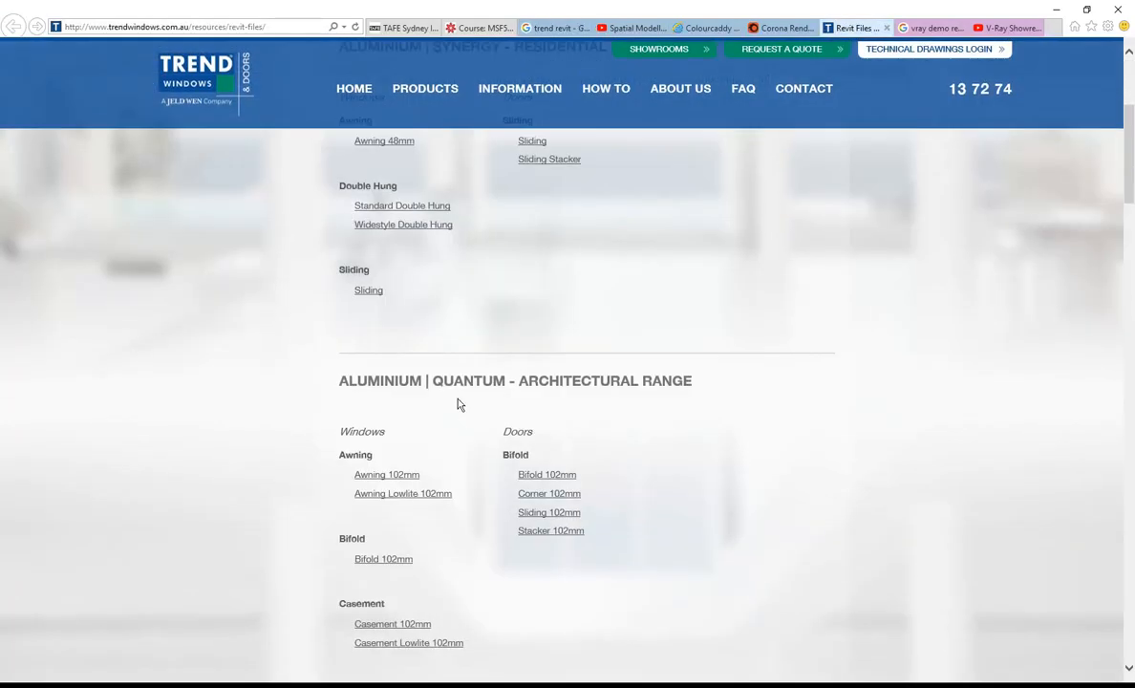
pyautogui.scroll(-1, 450, 397)
pyautogui.scroll(-10, 350, 375)
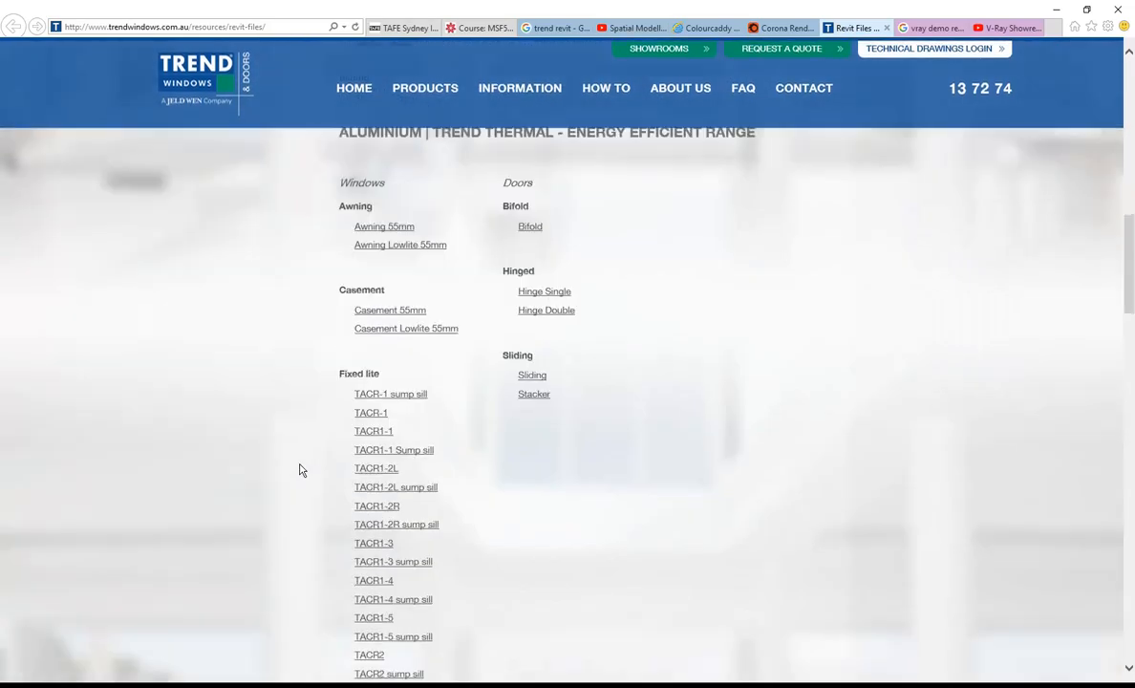
pyautogui.scroll(-8, 299, 469)
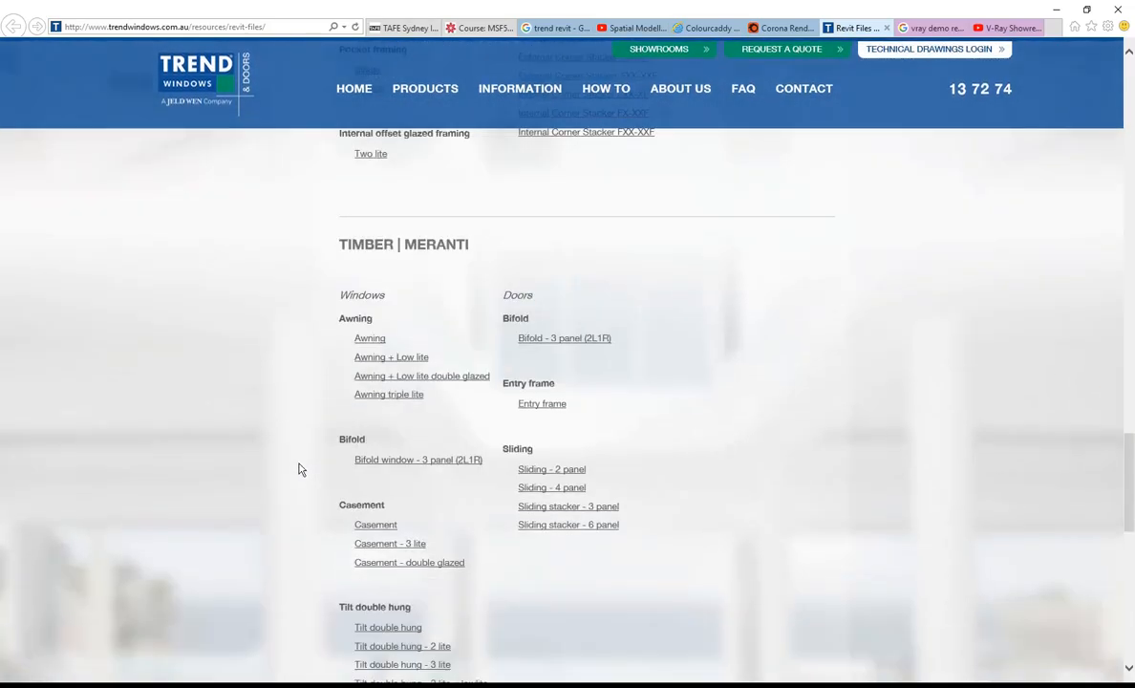
pyautogui.scroll(7, 299, 469)
pyautogui.scroll(15, 299, 469)
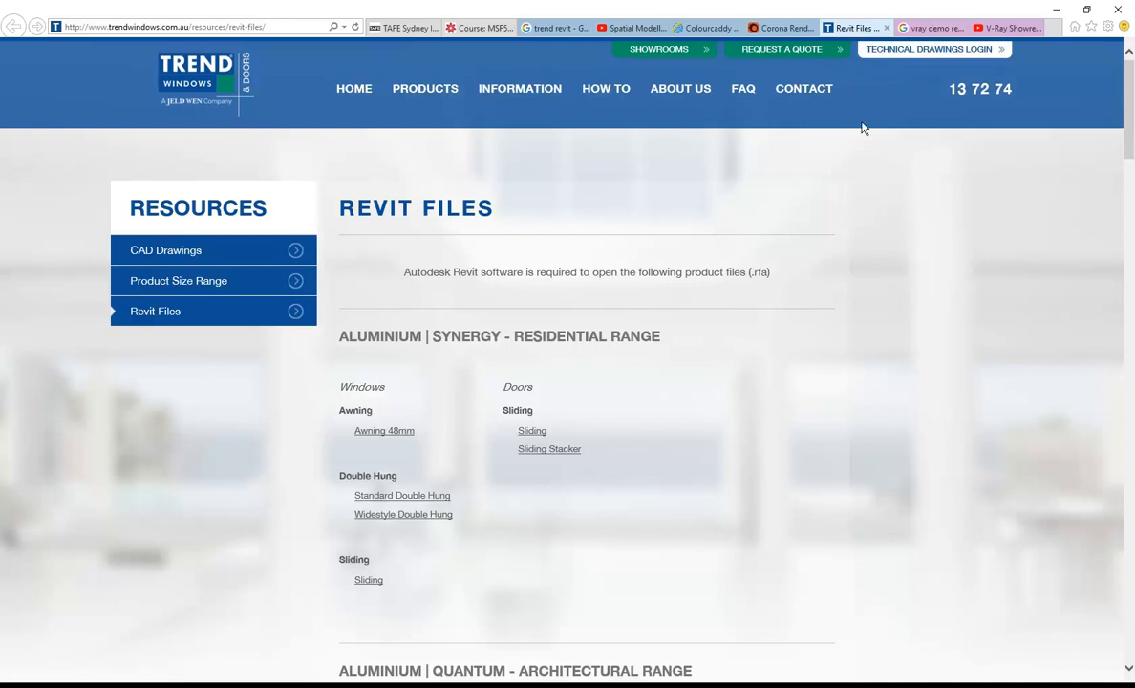
# Step: Close the Trend Windows & Doors page and go back to the "trend revit" search results
pyautogui.click(886, 29)
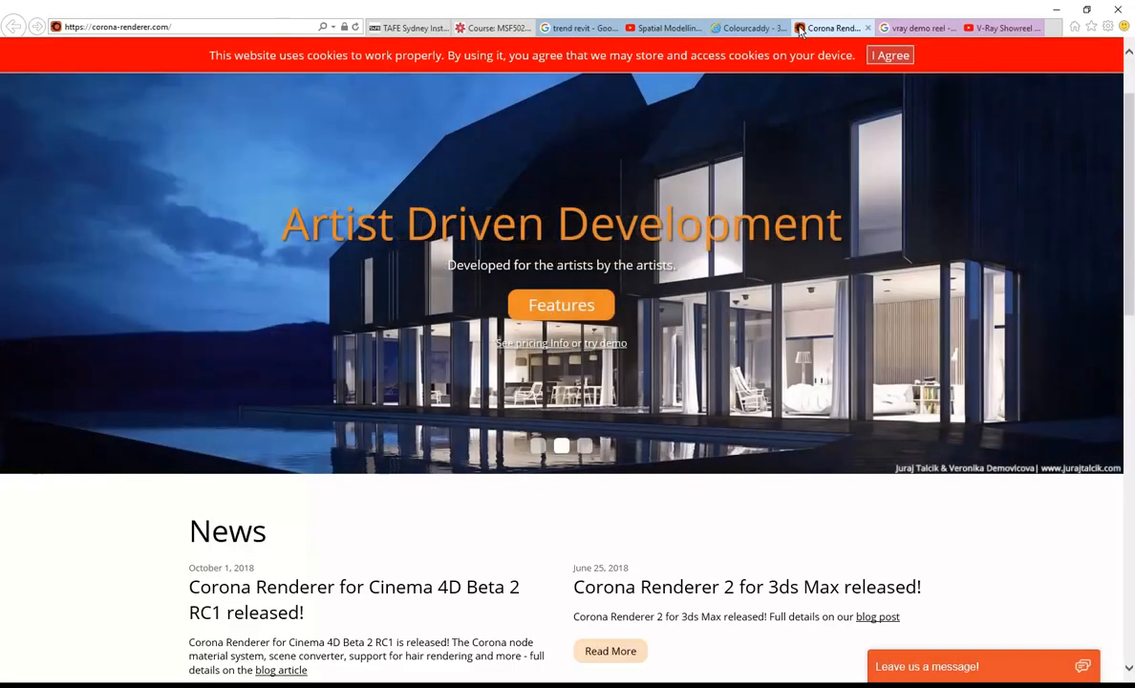
pyautogui.click(917, 30)
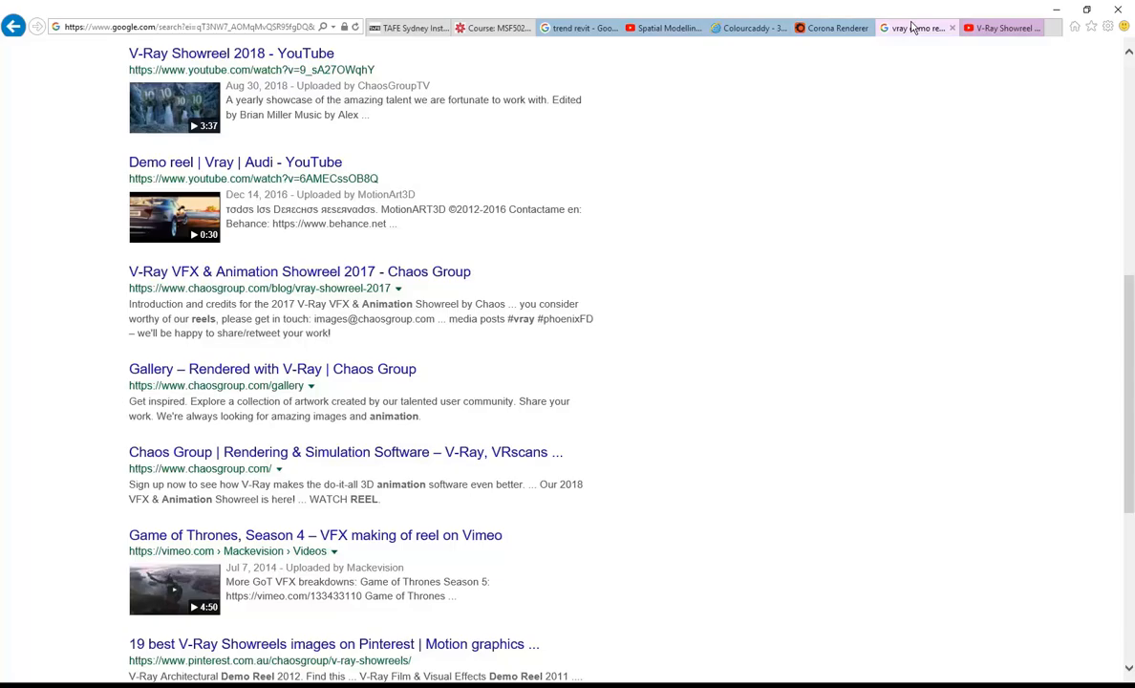
pyautogui.click(565, 33)
# Step: Replace the Google query with the suggested "aws windows" and run the search
pyautogui.moveTo(196, 71); pyautogui.dragTo(94, 71)
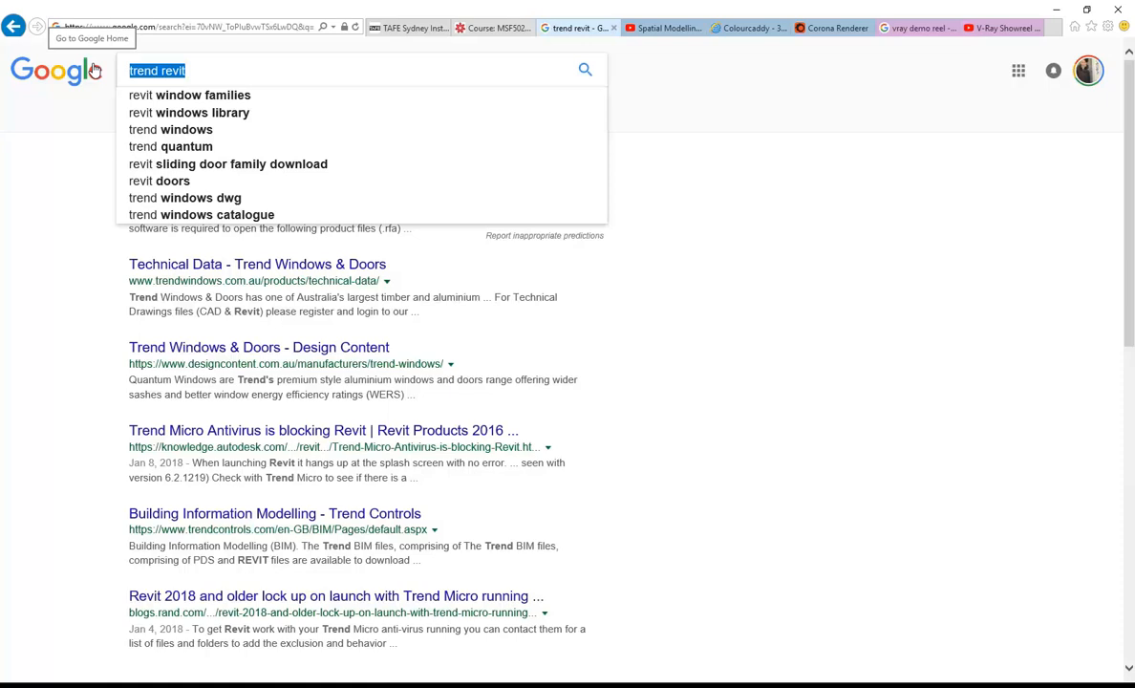
pyautogui.write('aws')
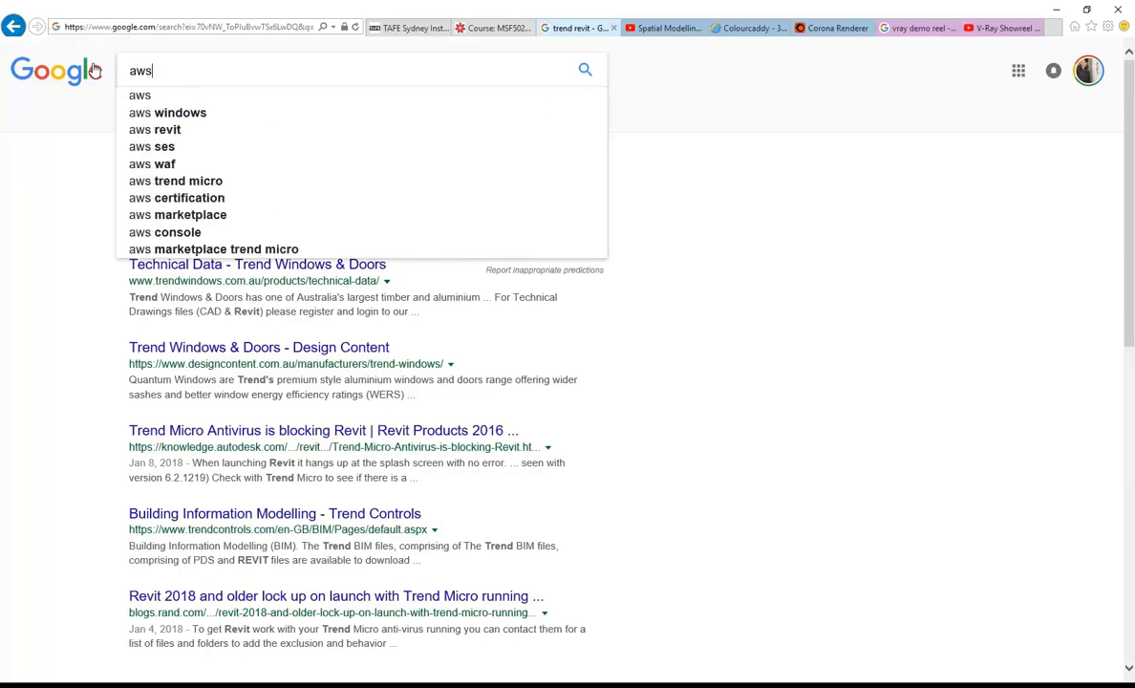
pyautogui.press('Down')
pyautogui.press('Down')
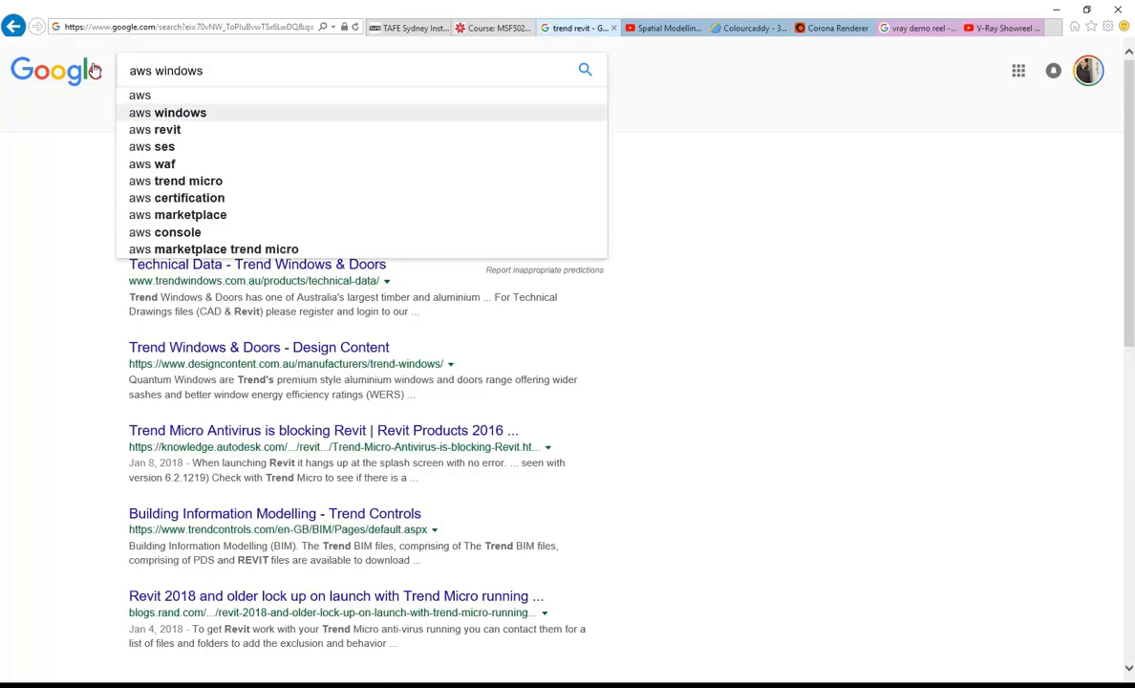
pyautogui.press('Return')
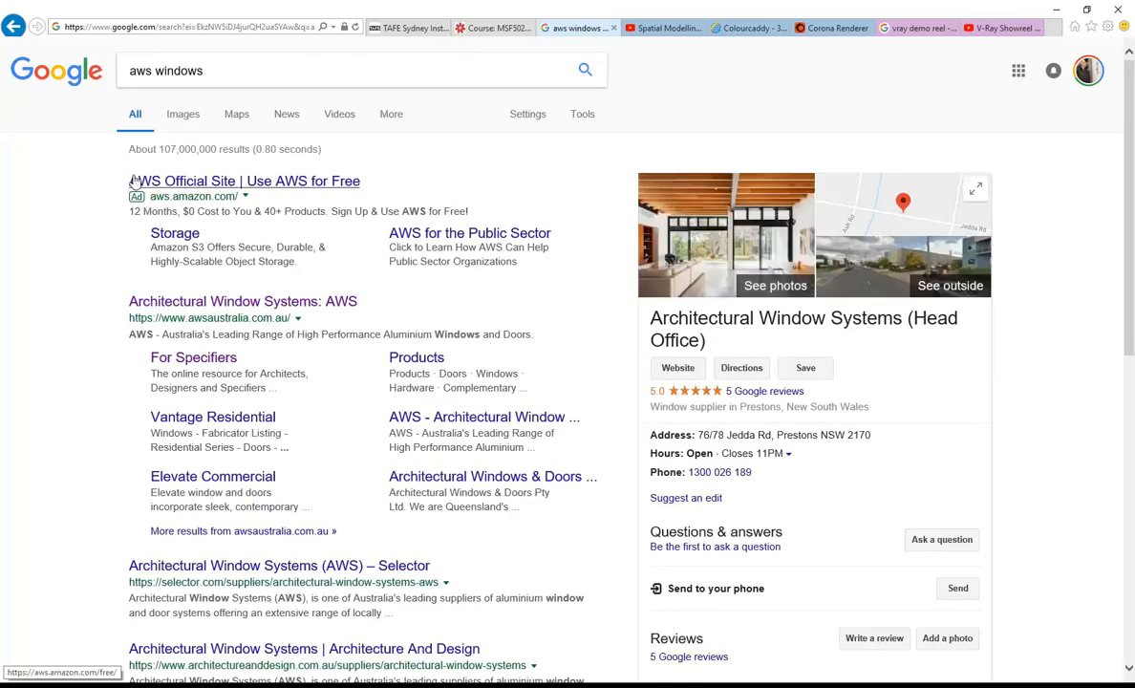
# Step: Open the Architectural Window Systems website, look over its home page, and return to the search results
pyautogui.click(193, 304)
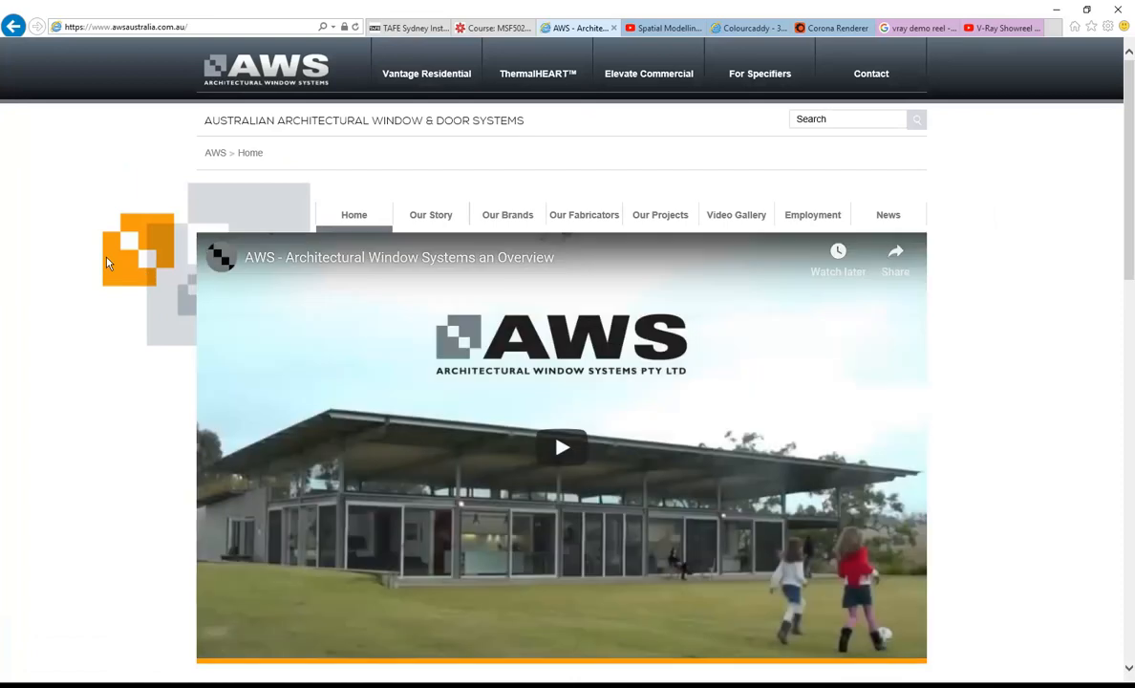
pyautogui.scroll(-1, 99, 369)
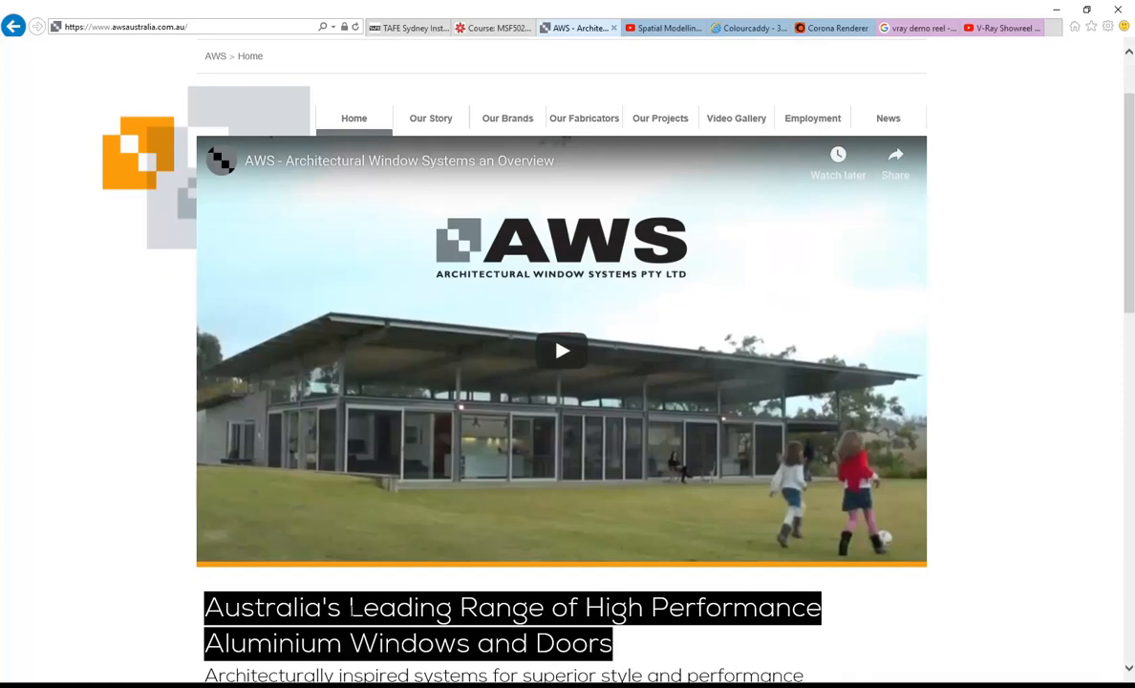
pyautogui.scroll(-1, 342, 592)
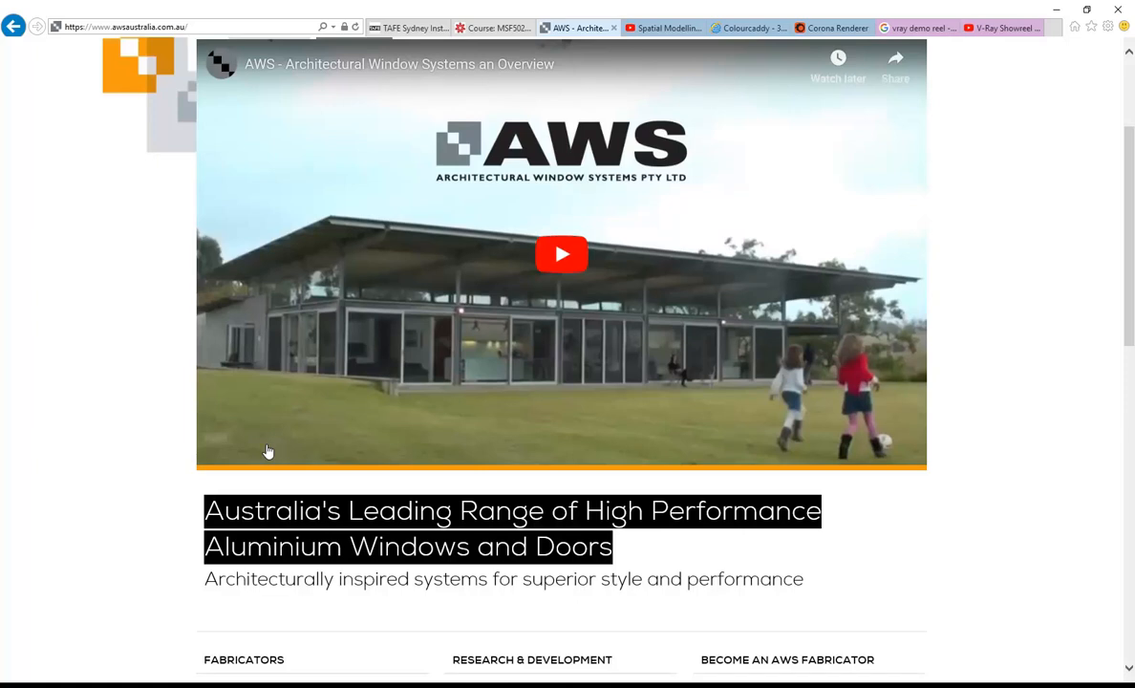
pyautogui.scroll(-1, 266, 455)
pyautogui.scroll(1, 265, 449)
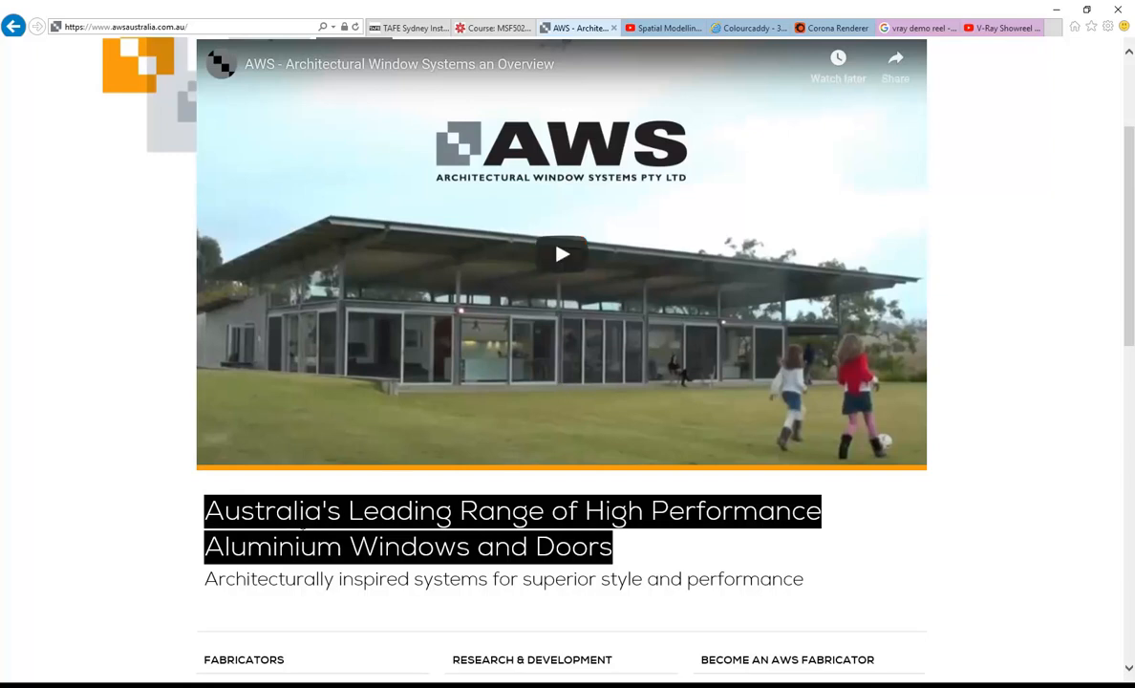
pyautogui.scroll(2, 38, 458)
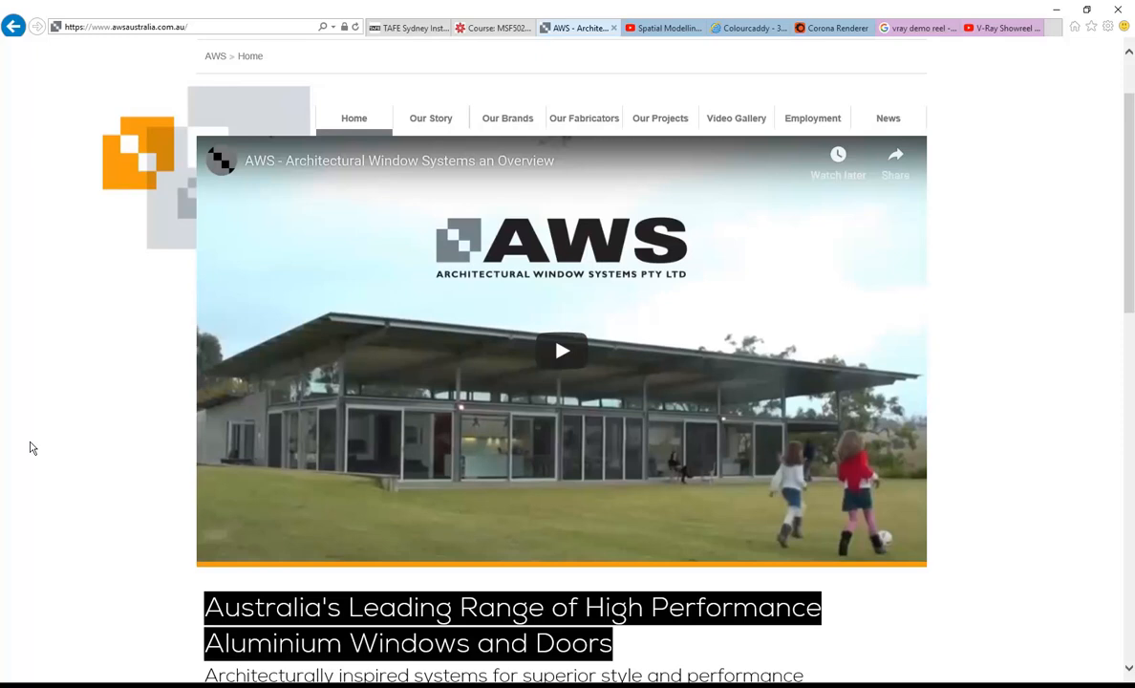
pyautogui.click(11, 27)
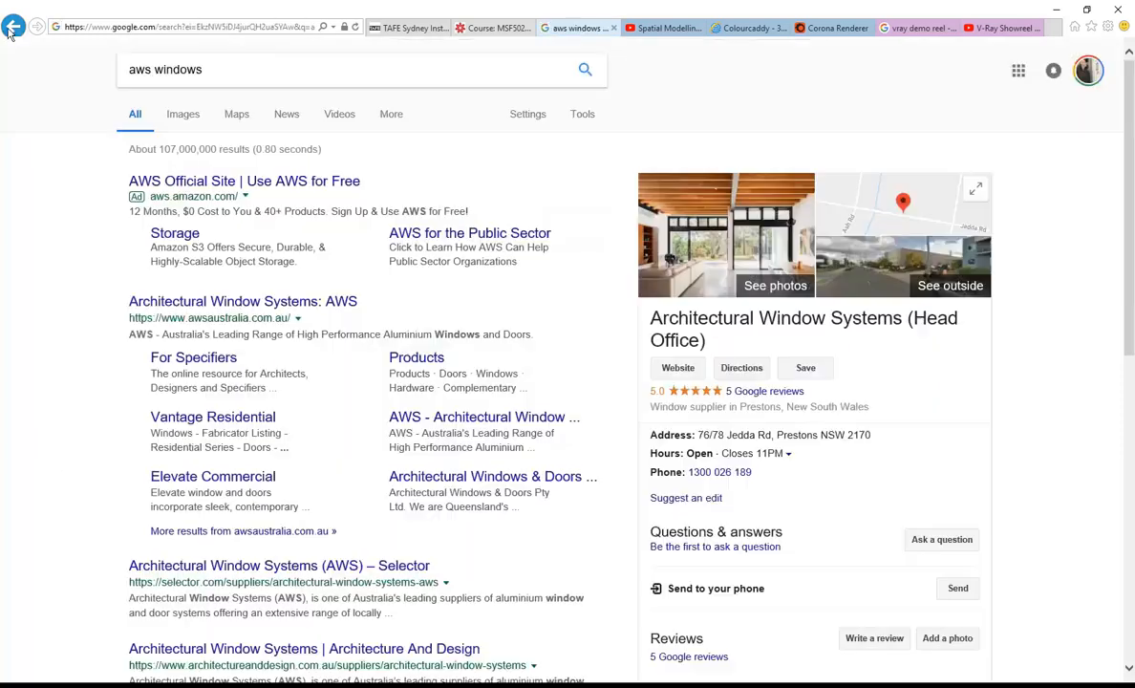
# Step: Replace the Google query with the suggested "modlar revit" and run the search
pyautogui.click(215, 75)
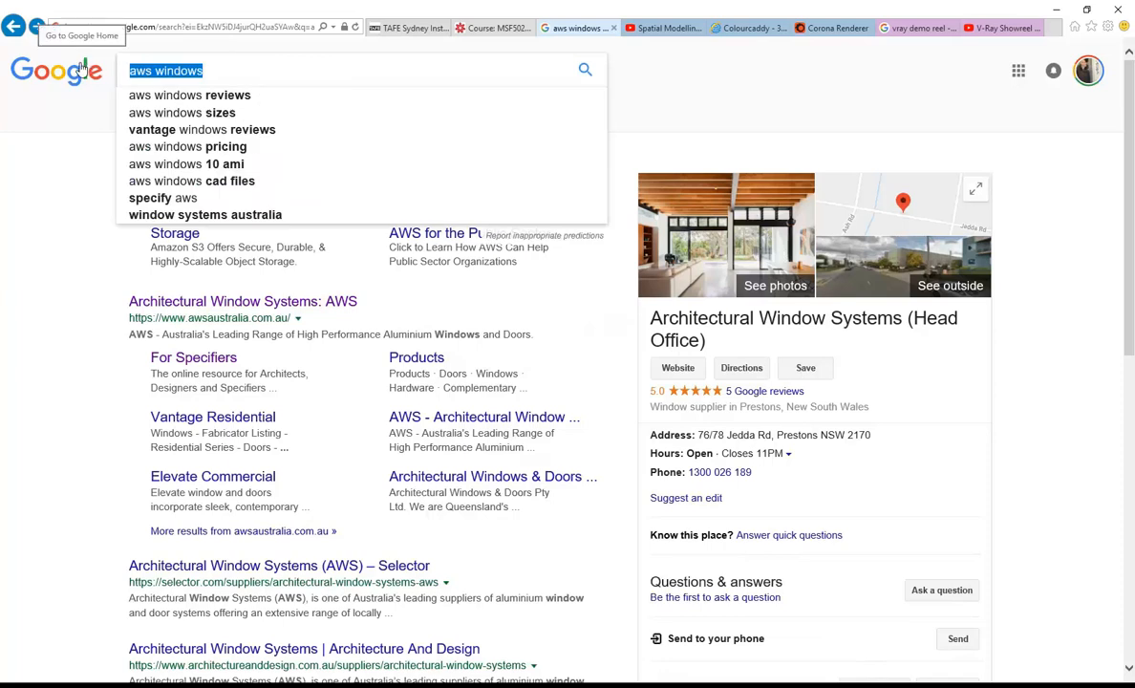
pyautogui.click(233, 76)
pyautogui.tripleClick(146, 77)
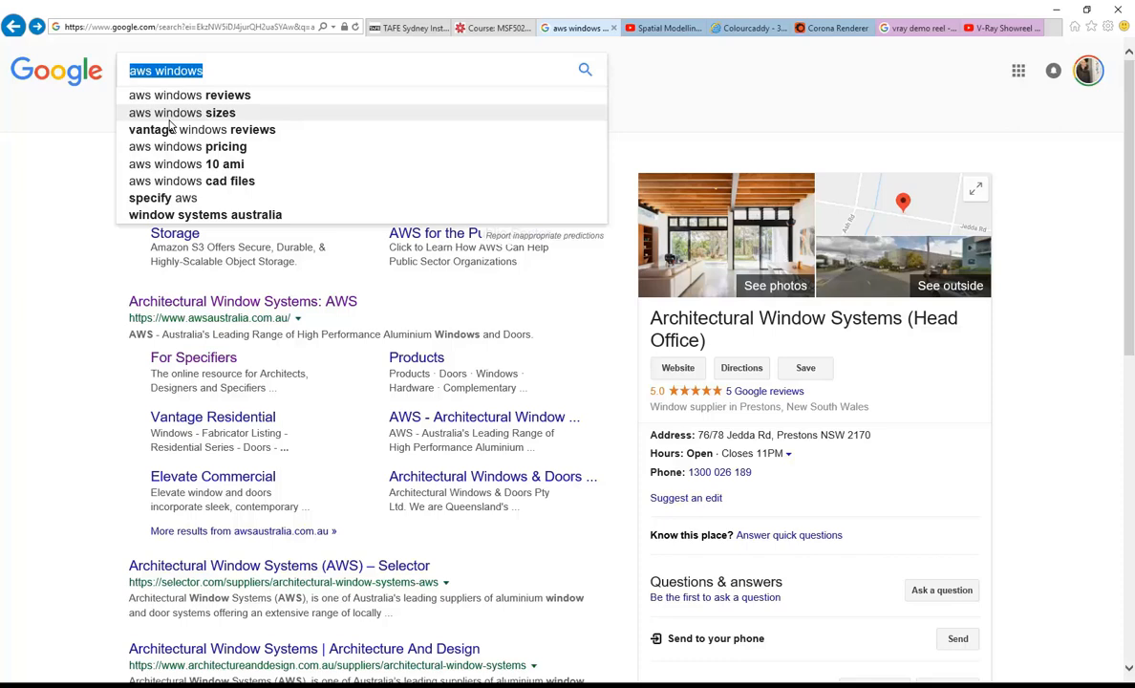
pyautogui.write('modlar')
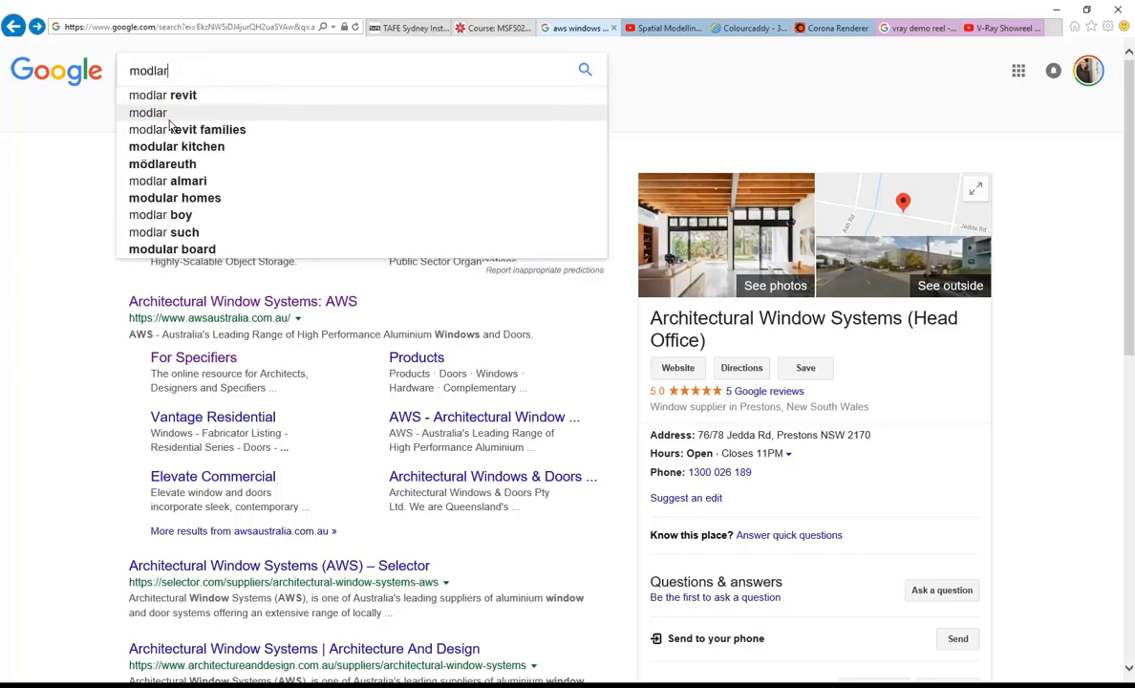
pyautogui.press('Up')
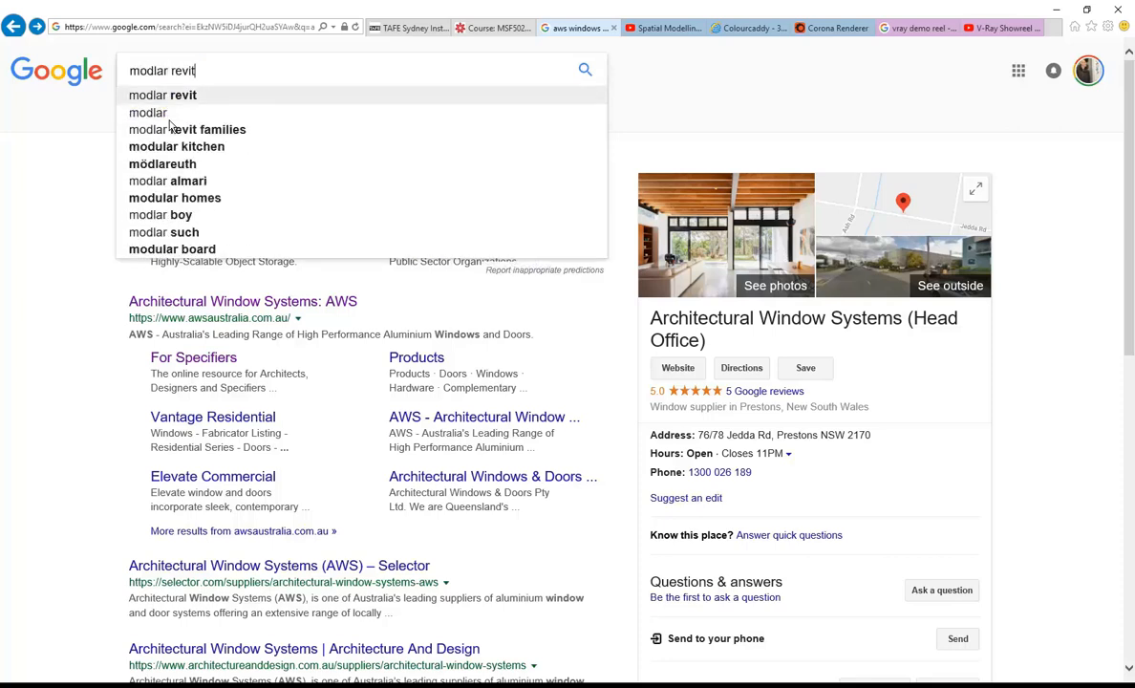
pyautogui.click(187, 96)
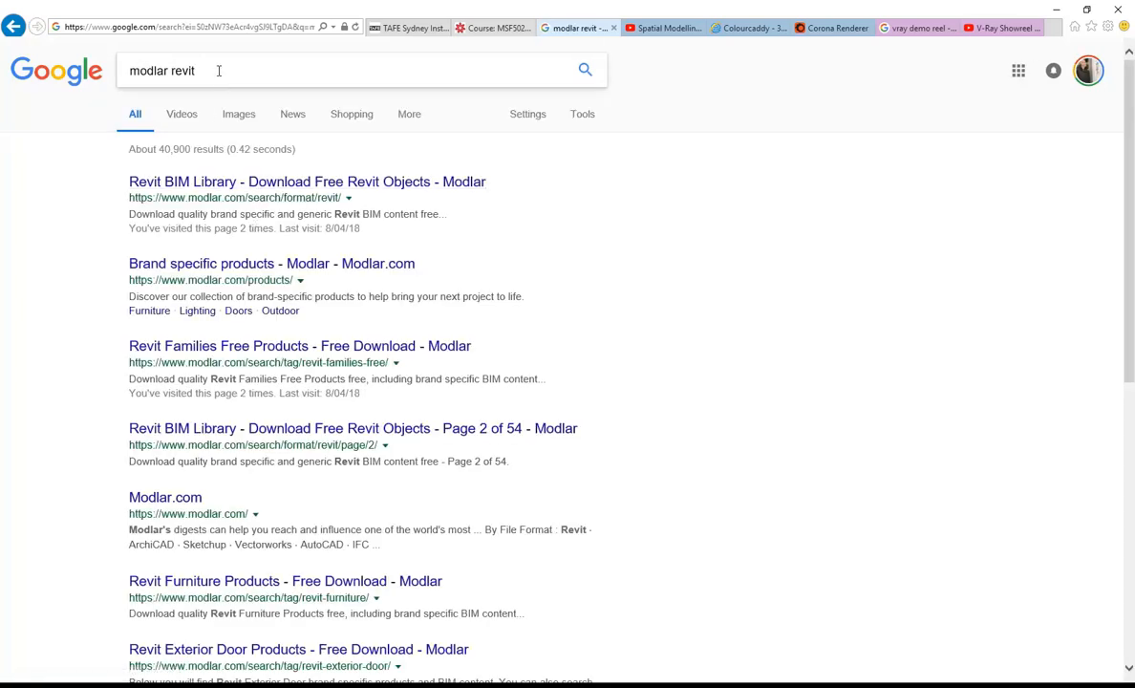
# Step: Search Google for the suggested "revit families" and look through the results for family download sites
pyautogui.moveTo(170, 71); pyautogui.dragTo(95, 71)
pyautogui.press('BackSpace')
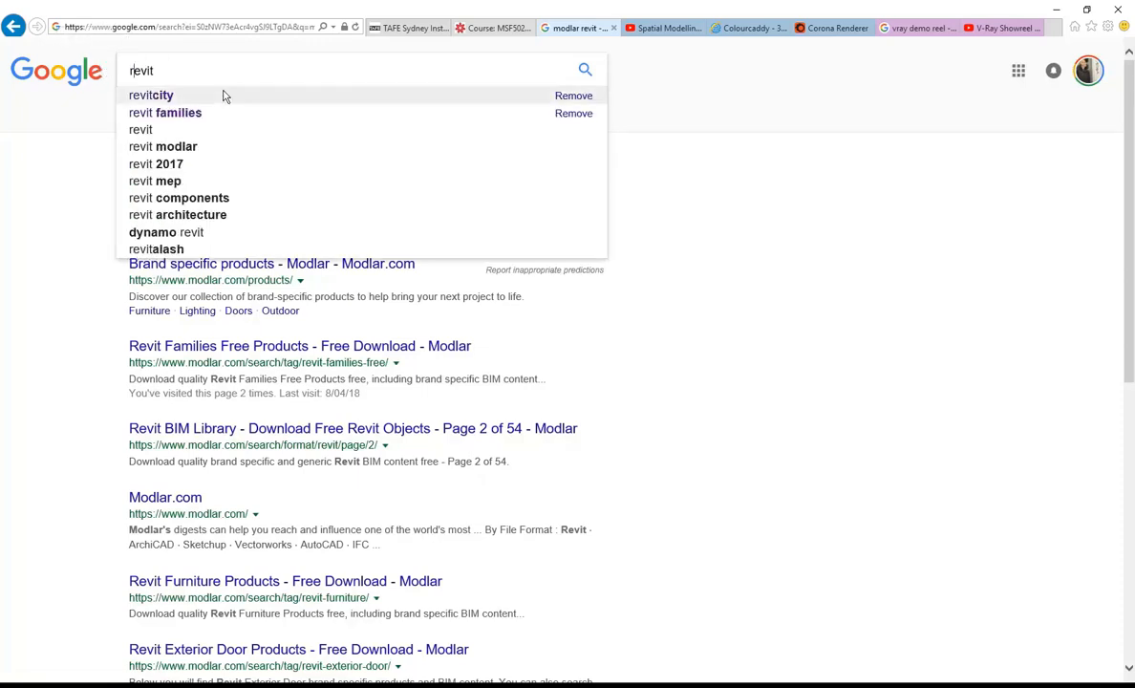
pyautogui.click(187, 117)
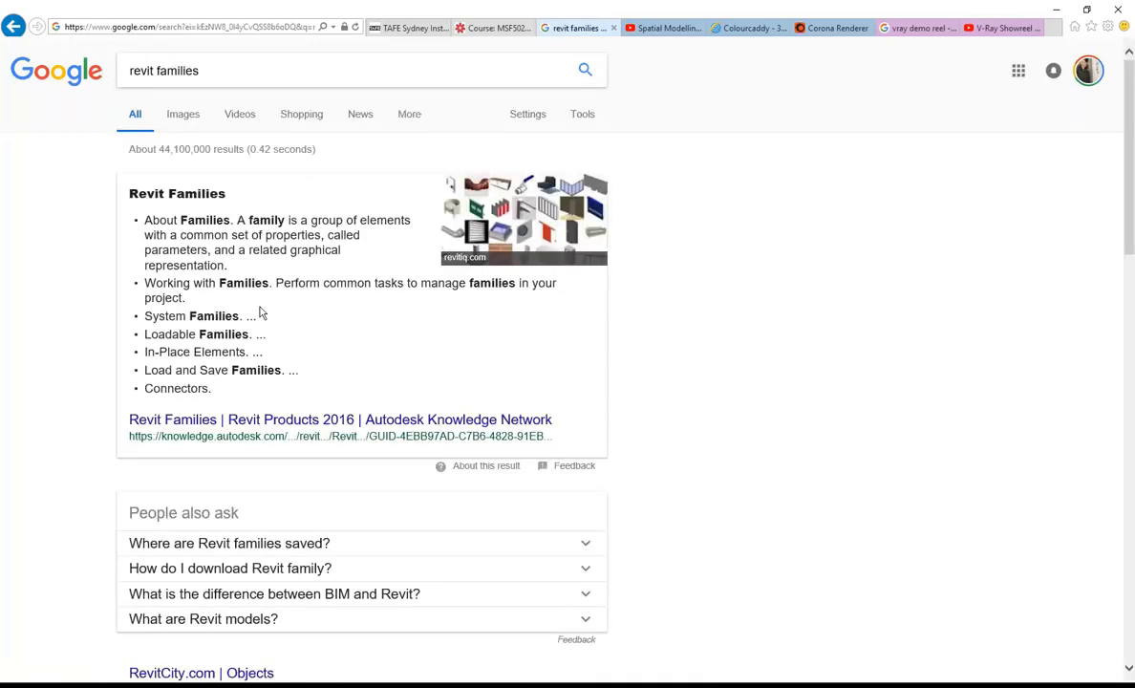
pyautogui.scroll(-3, 166, 235)
pyautogui.scroll(-6, 166, 235)
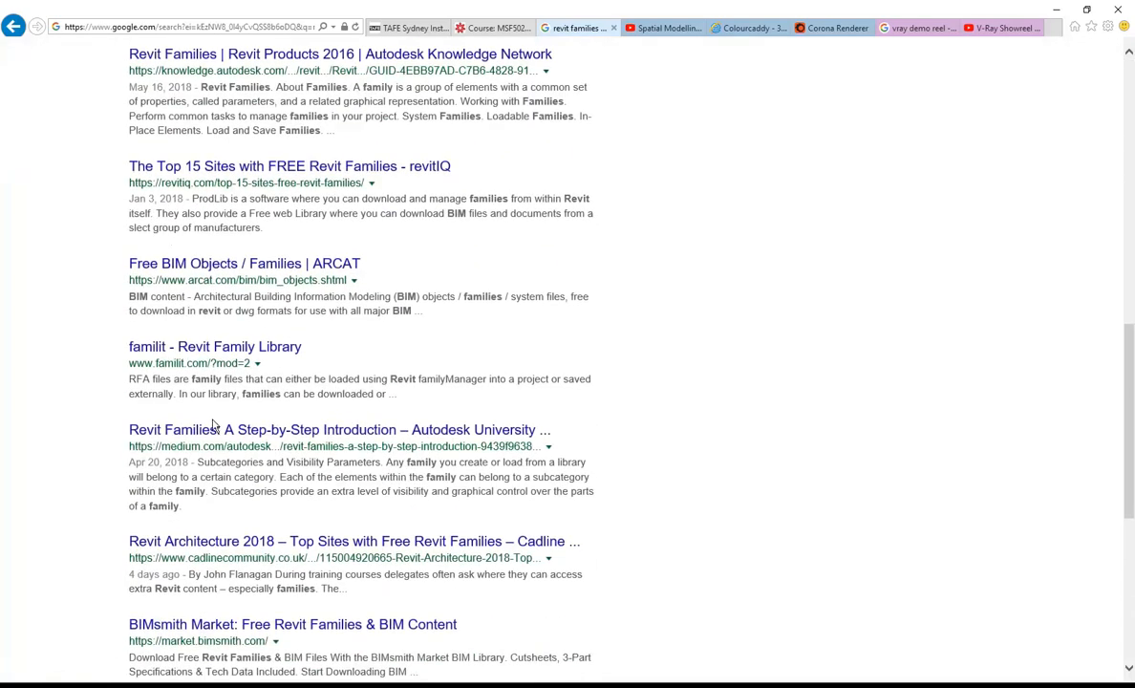
pyautogui.scroll(-4, 213, 427)
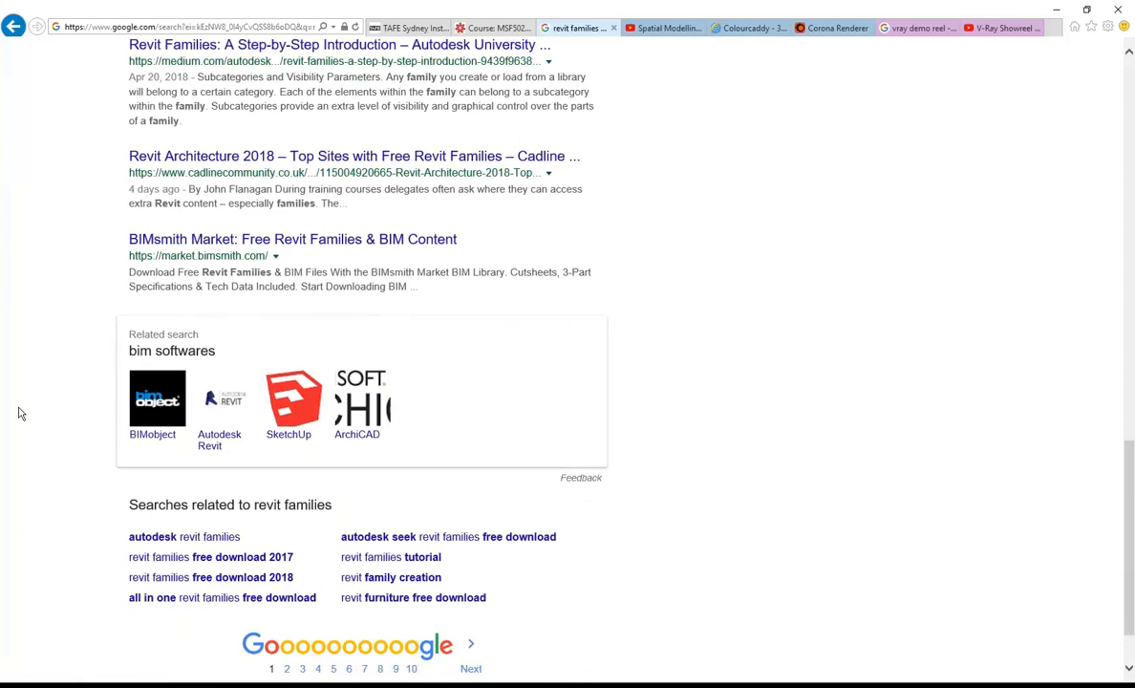
pyautogui.scroll(4, 21, 413)
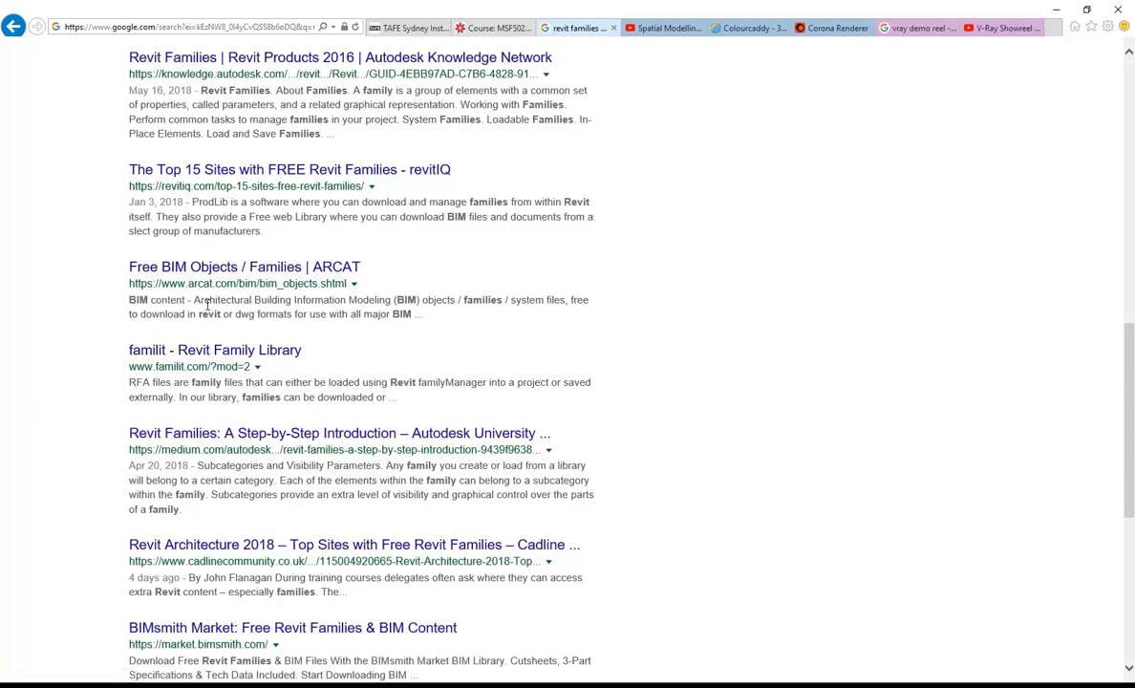
pyautogui.scroll(3, 202, 310)
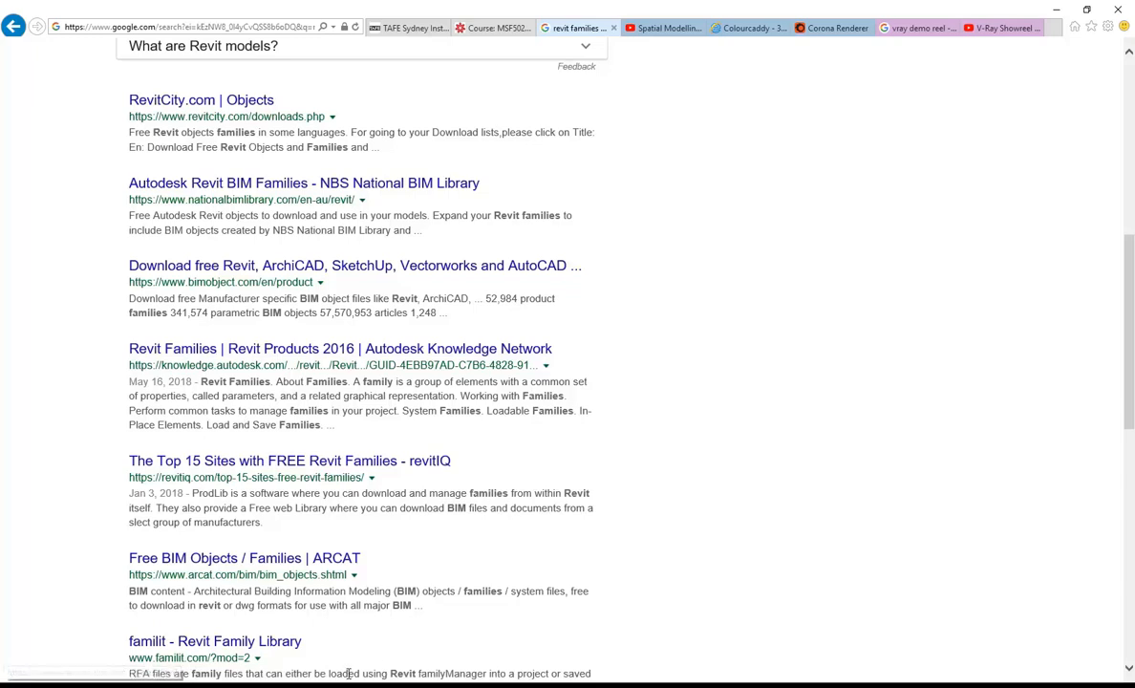
# Step: Switch to Revit and replace the hotel room's door with the Single-Flush family loaded from the Australia library's Doors folder
pyautogui.click(283, 675)
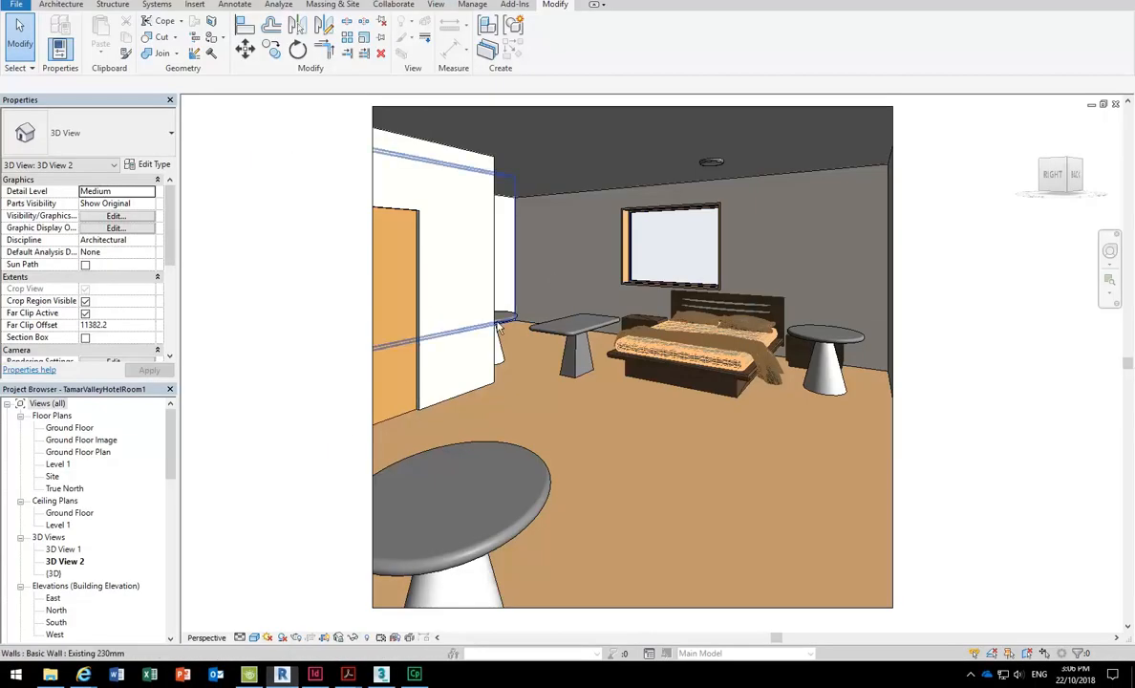
pyautogui.click(416, 244)
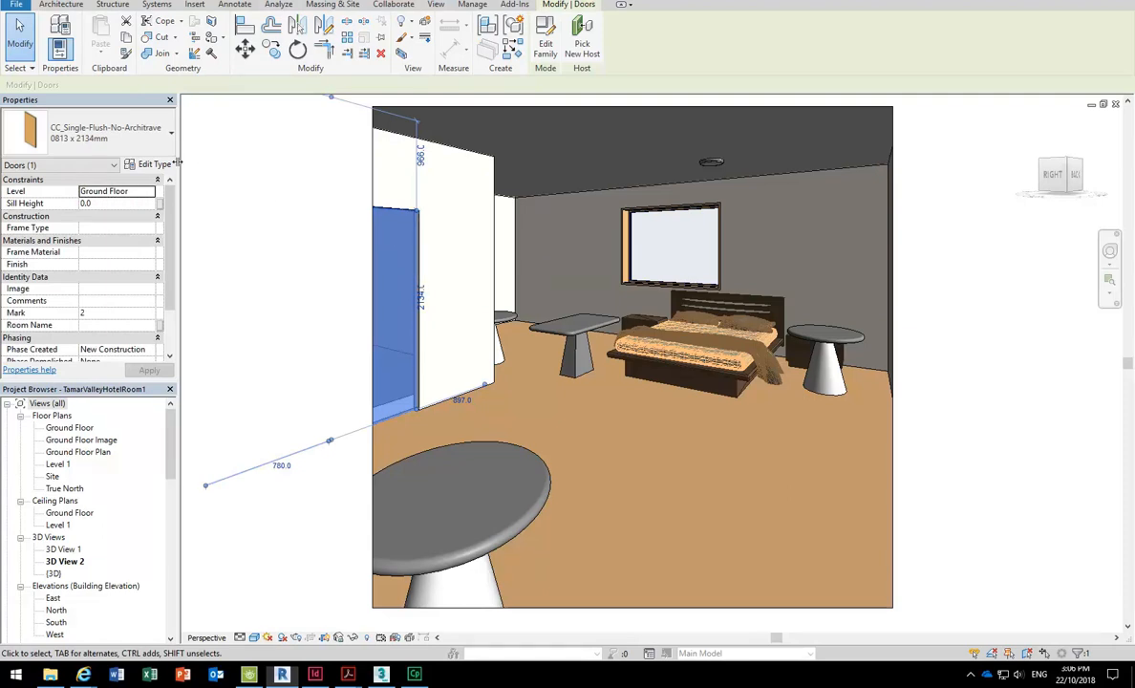
pyautogui.click(149, 165)
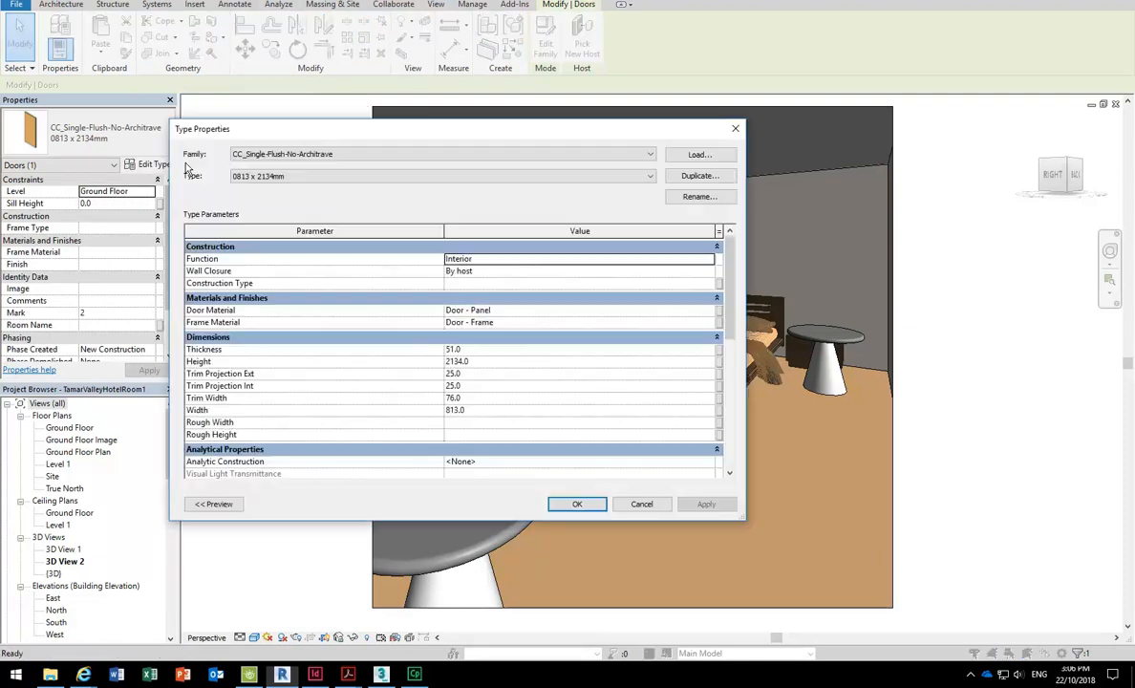
pyautogui.click(700, 154)
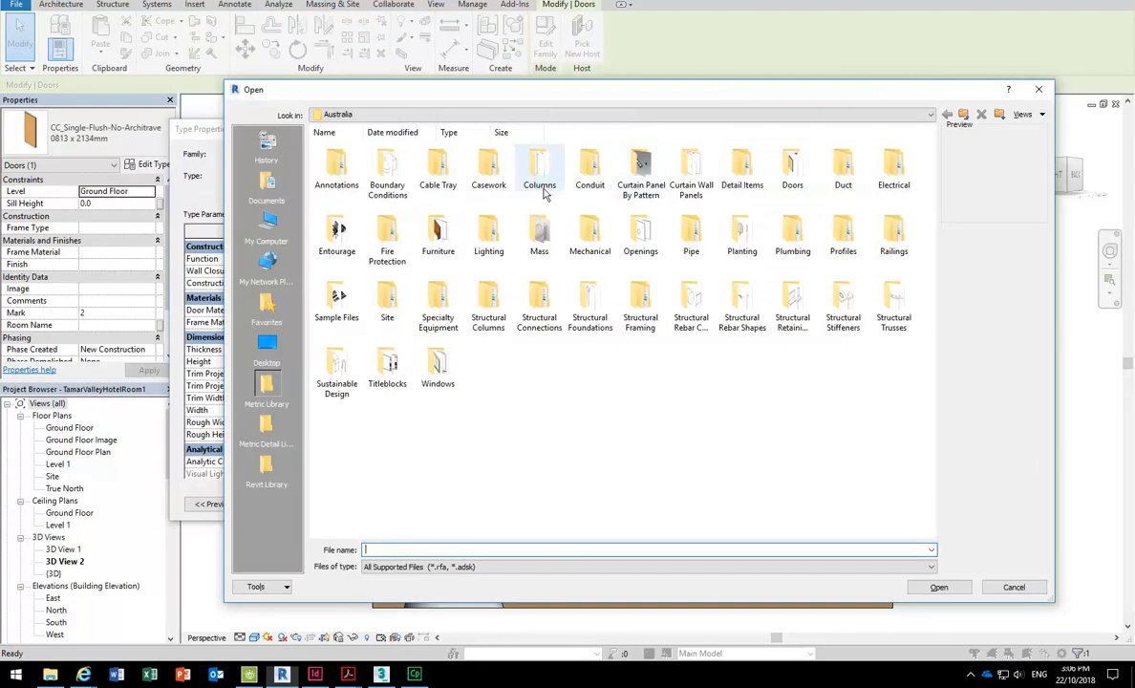
pyautogui.doubleClick(792, 172)
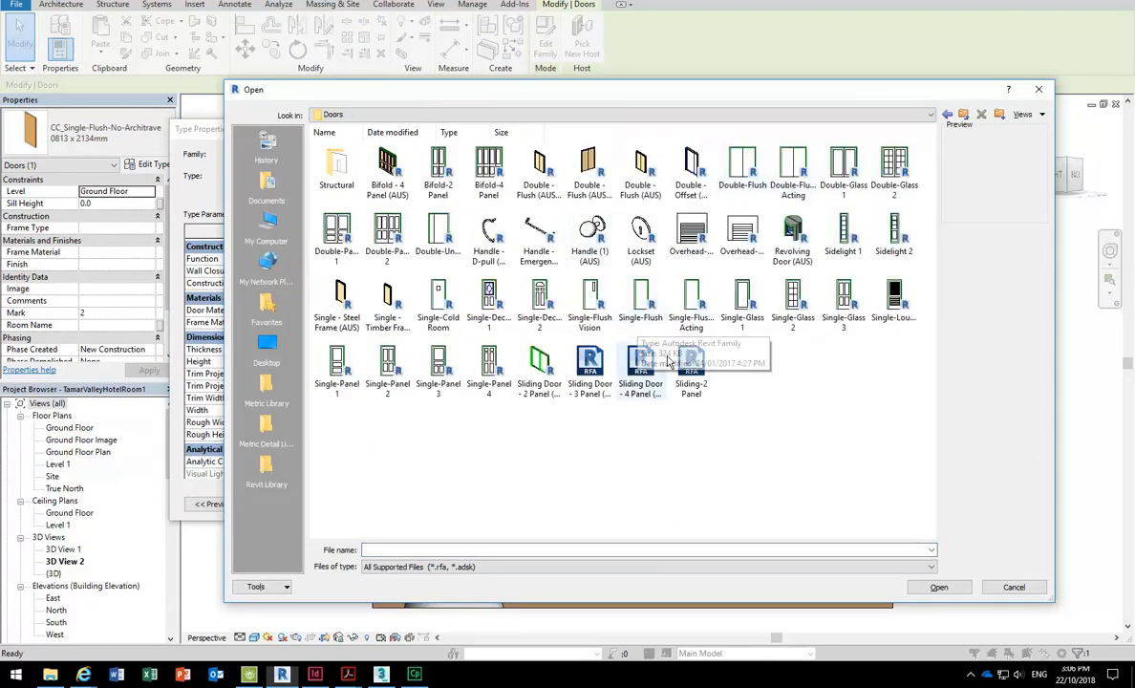
pyautogui.click(425, 227)
pyautogui.click(640, 298)
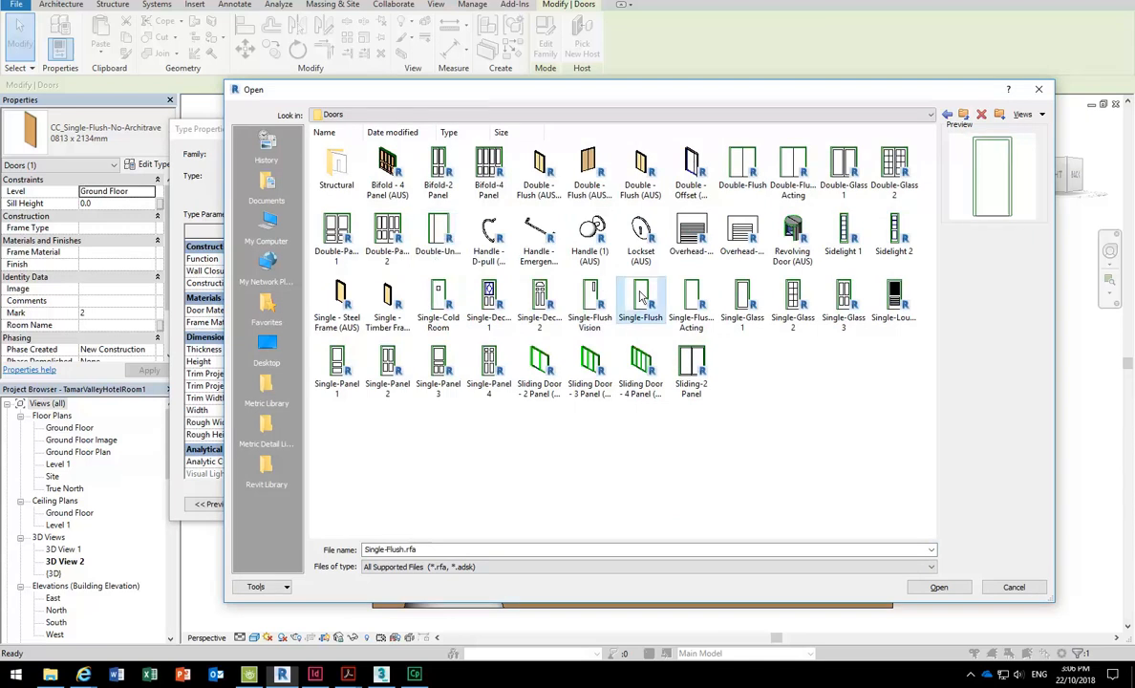
pyautogui.doubleClick(642, 300)
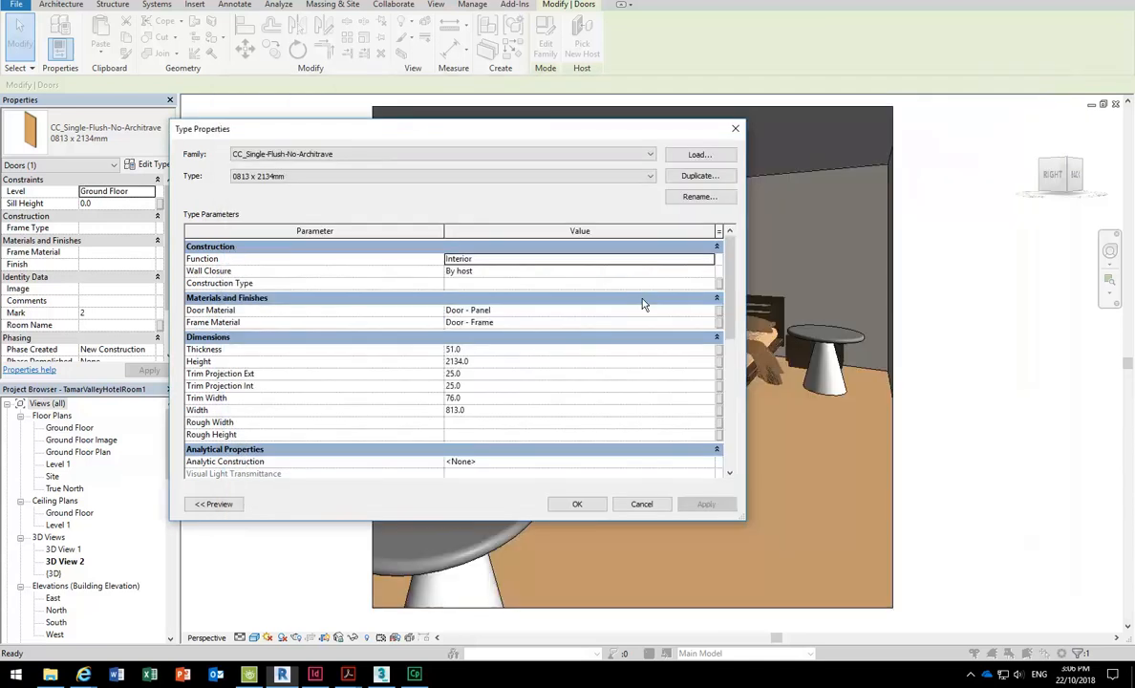
pyautogui.click(578, 504)
pyautogui.press('Escape')
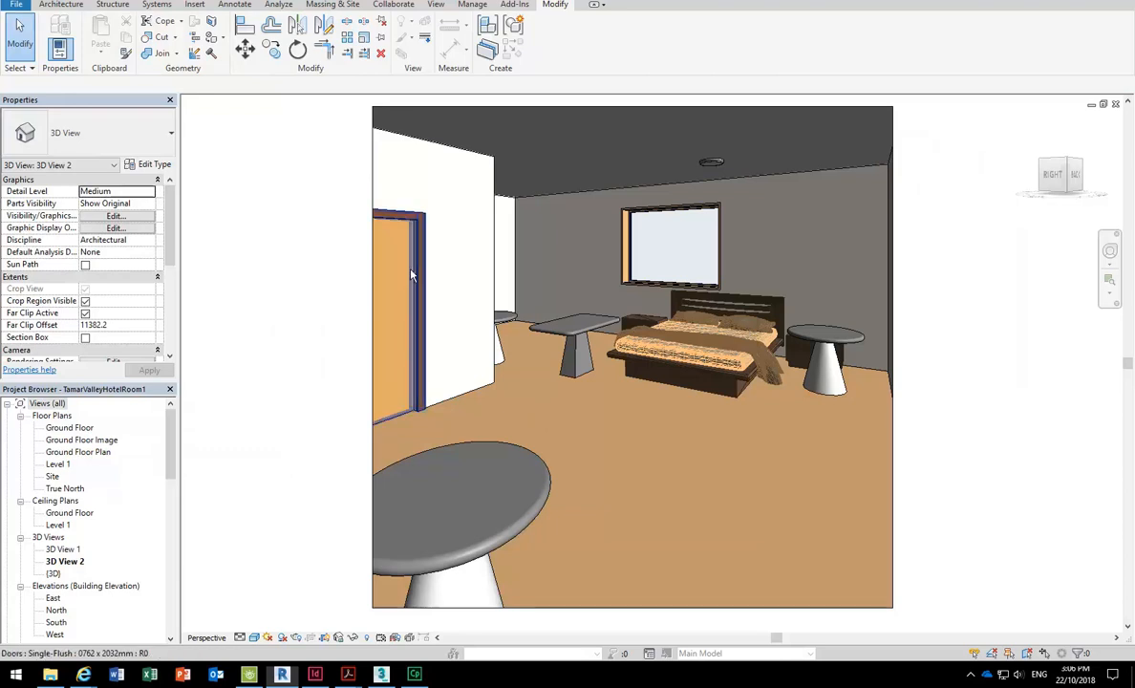
# Step: Inspect the new Single-Flush door's architrave in the room and open the door family for editing
pyautogui.click(425, 315)
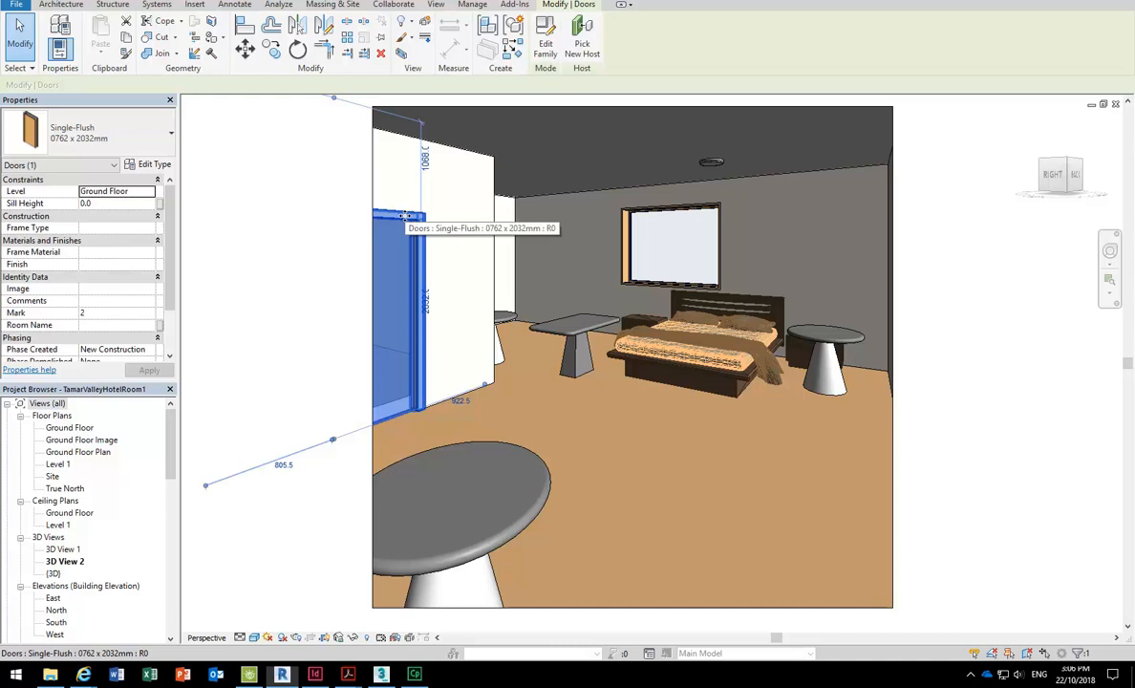
pyautogui.scroll(5, 405, 216)
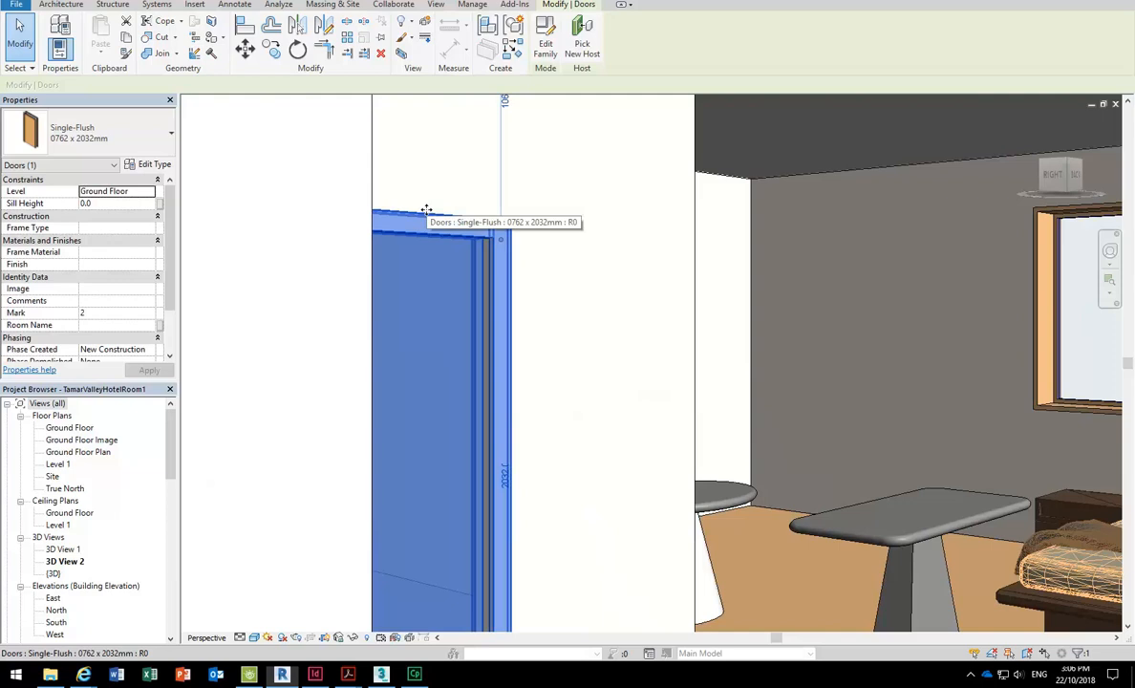
pyautogui.scroll(-3, 425, 208)
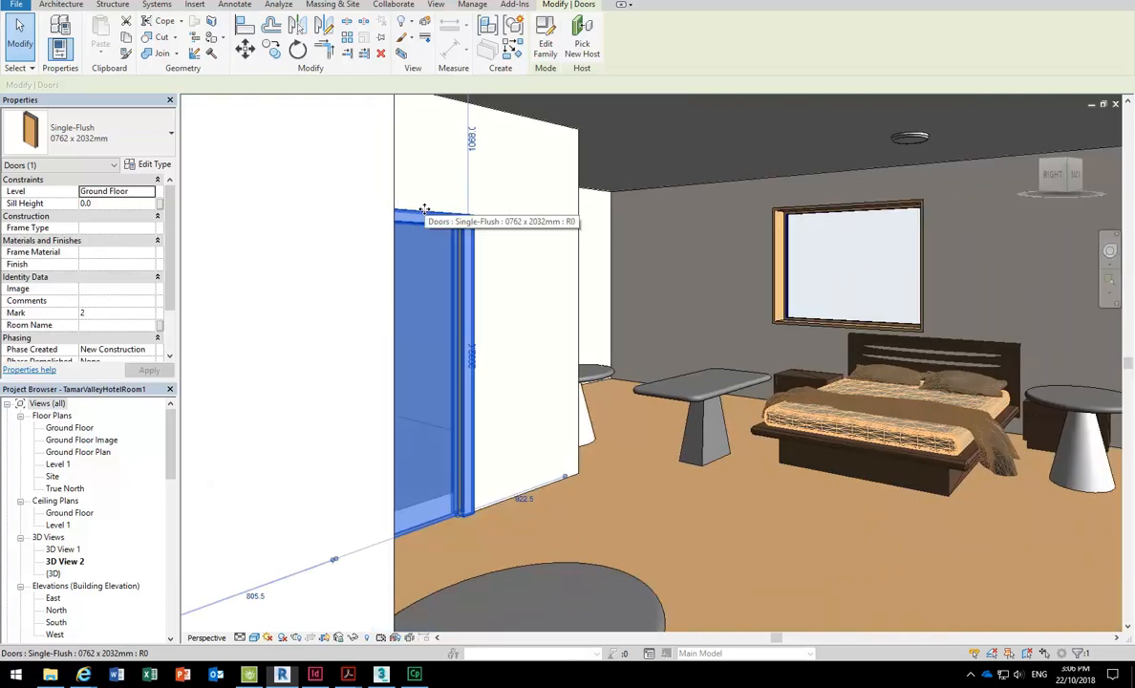
pyautogui.press('Escape')
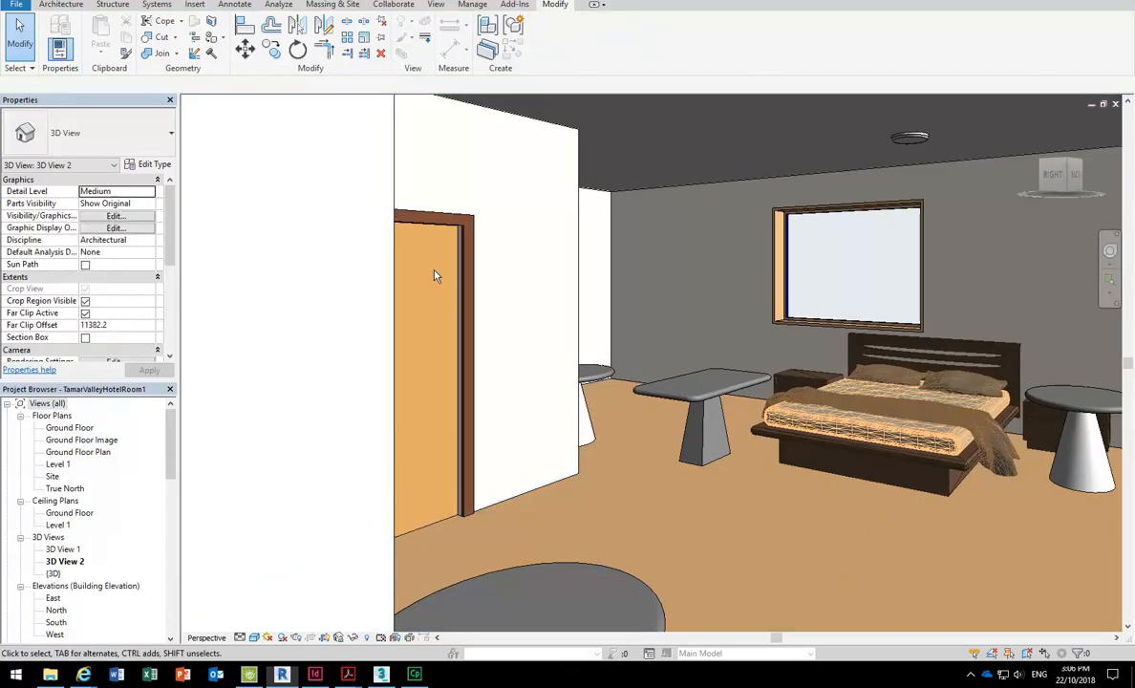
pyautogui.click(438, 218)
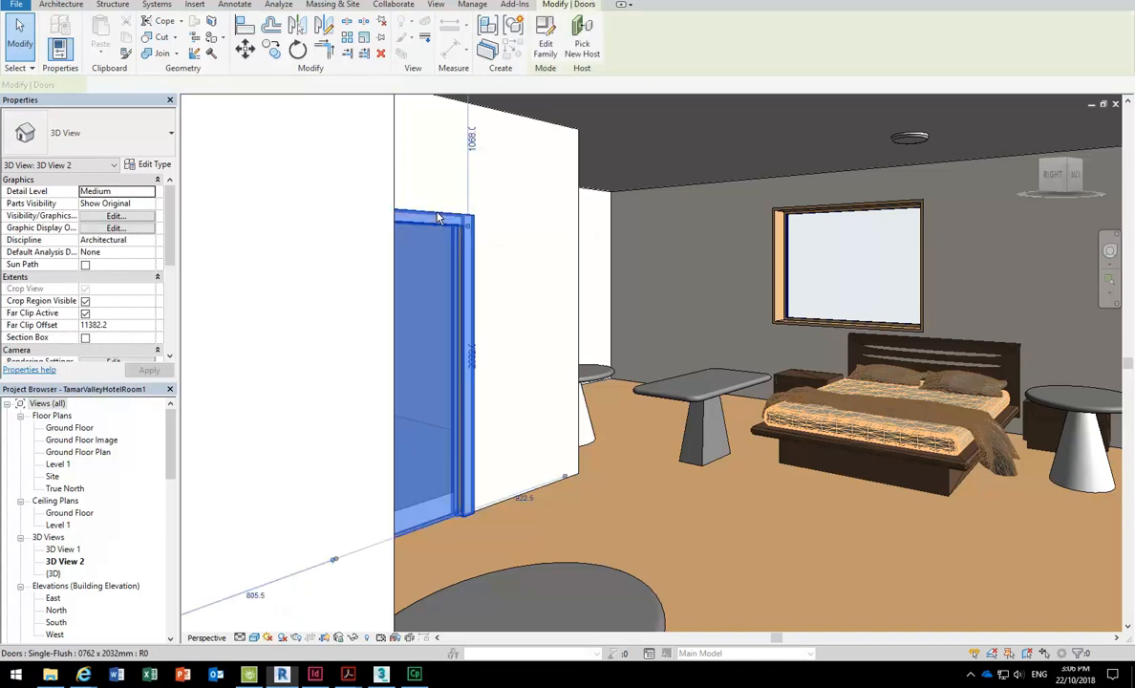
pyautogui.click(549, 34)
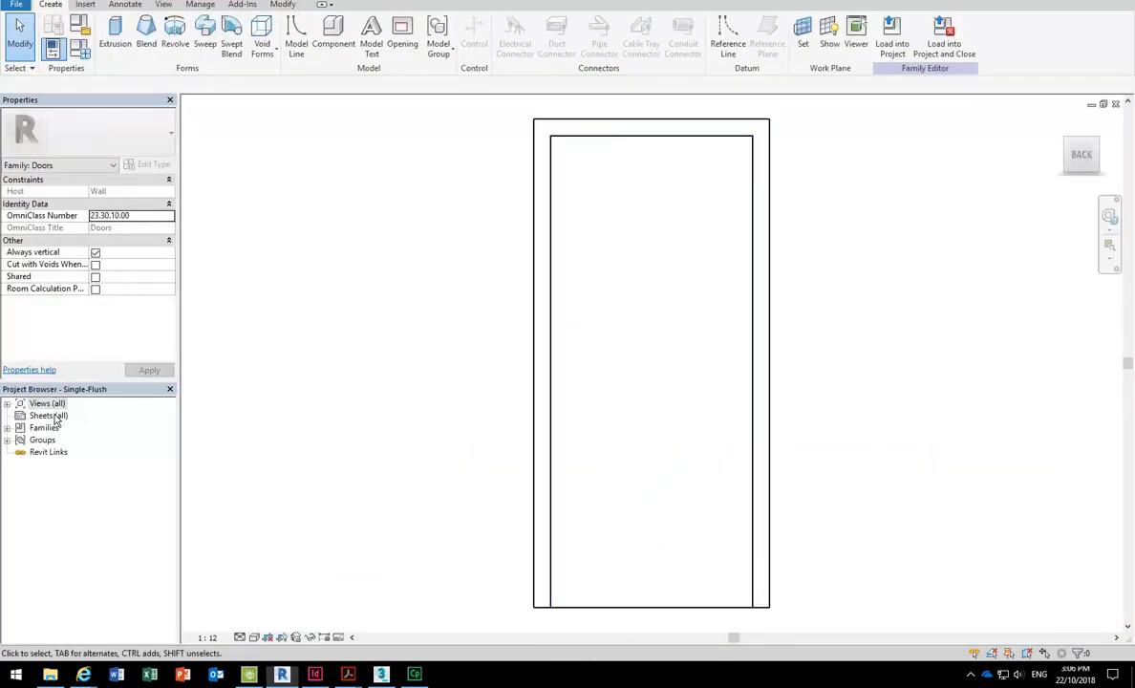
# Step: Show the door family in 3D View 1, orbited to an angled view with the shaded visual style
pyautogui.doubleClick(46, 403)
pyautogui.doubleClick(48, 440)
pyautogui.doubleClick(58, 451)
pyautogui.moveTo(382, 279)
pyautogui.keyDown('shift'); pyautogui.mouseDown(button='middle')
pyautogui.moveTo(535, 371)
pyautogui.moveTo(517, 443)
pyautogui.moveTo(496, 426)
pyautogui.moveTo(423, 431)
pyautogui.mouseUp(button='middle'); pyautogui.keyUp('shift')
pyautogui.press('s')
pyautogui.press('d')
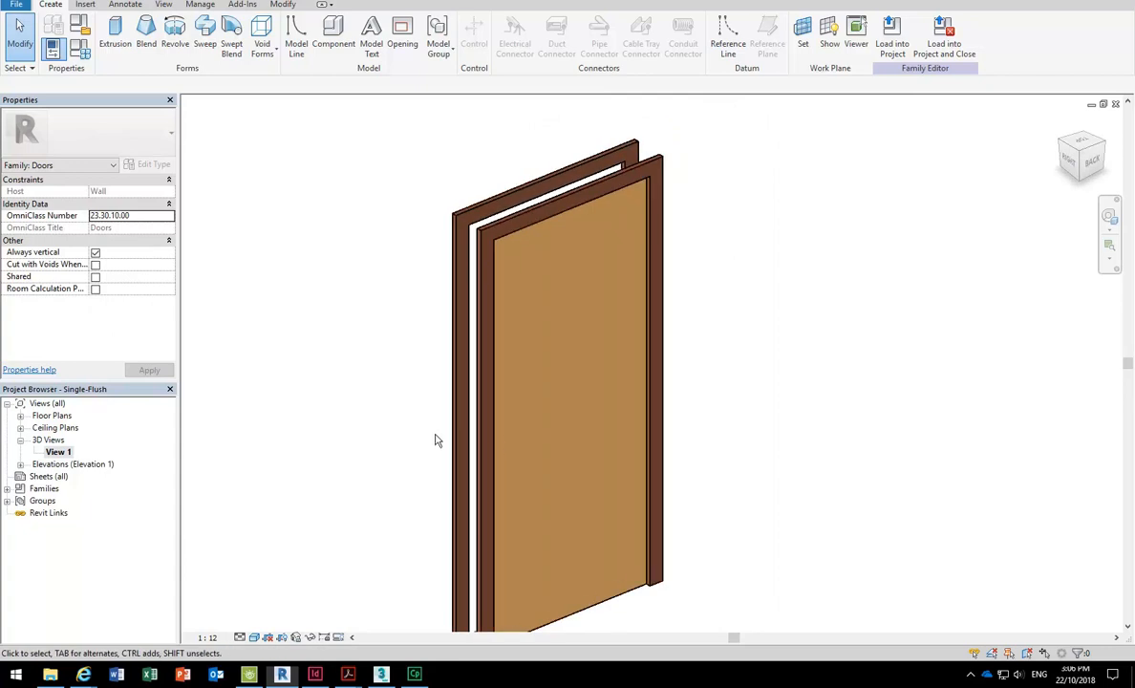
# Step: Delete the architrave extrusions on both sides of the door panel
pyautogui.scroll(3, 509, 244)
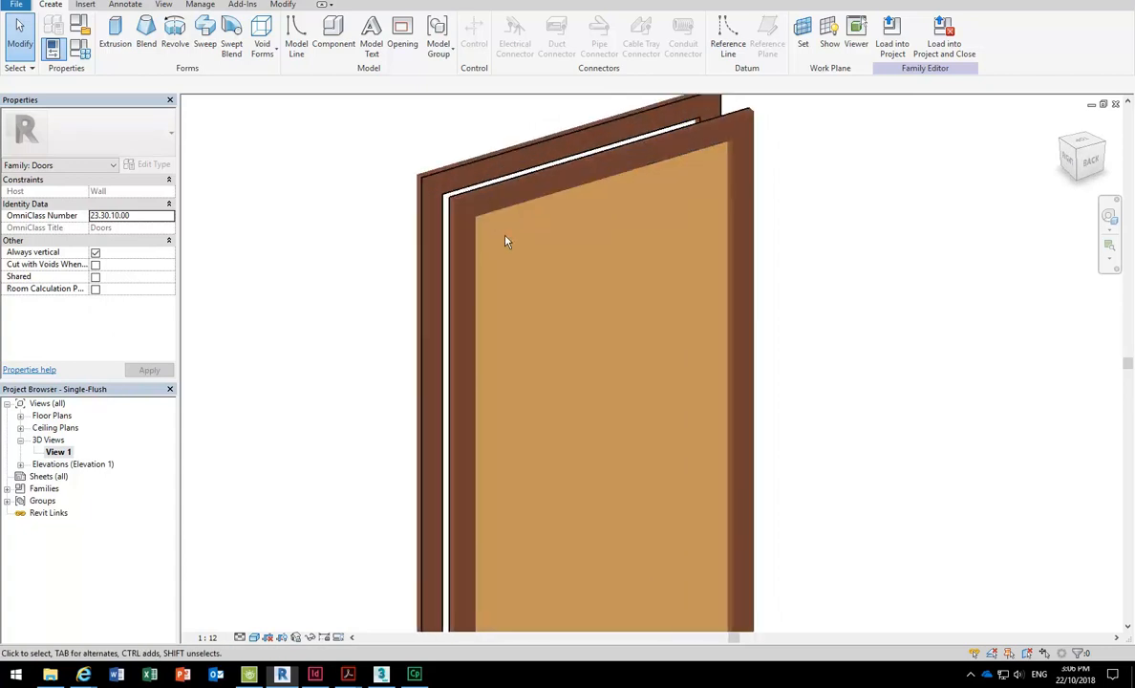
pyautogui.click(521, 185)
pyautogui.keyDown('ctrl'); pyautogui.click(476, 197); pyautogui.keyUp('ctrl')
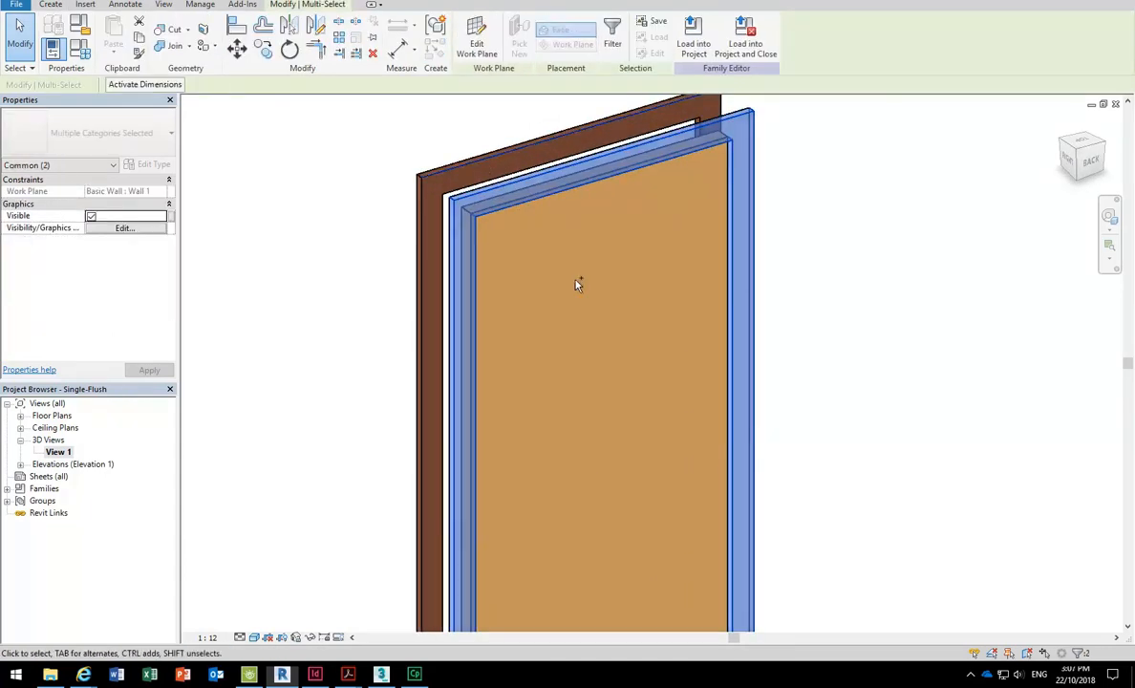
pyautogui.click(358, 258)
pyautogui.click(478, 191)
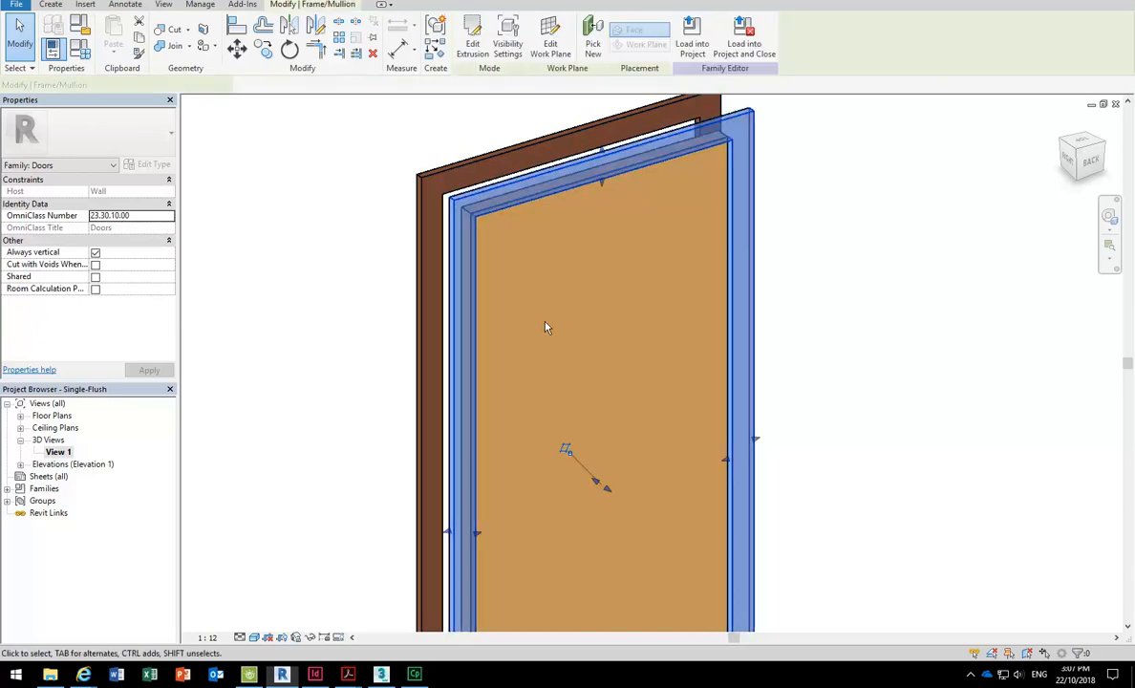
pyautogui.press('Delete')
pyautogui.click(421, 213)
pyautogui.click(373, 258)
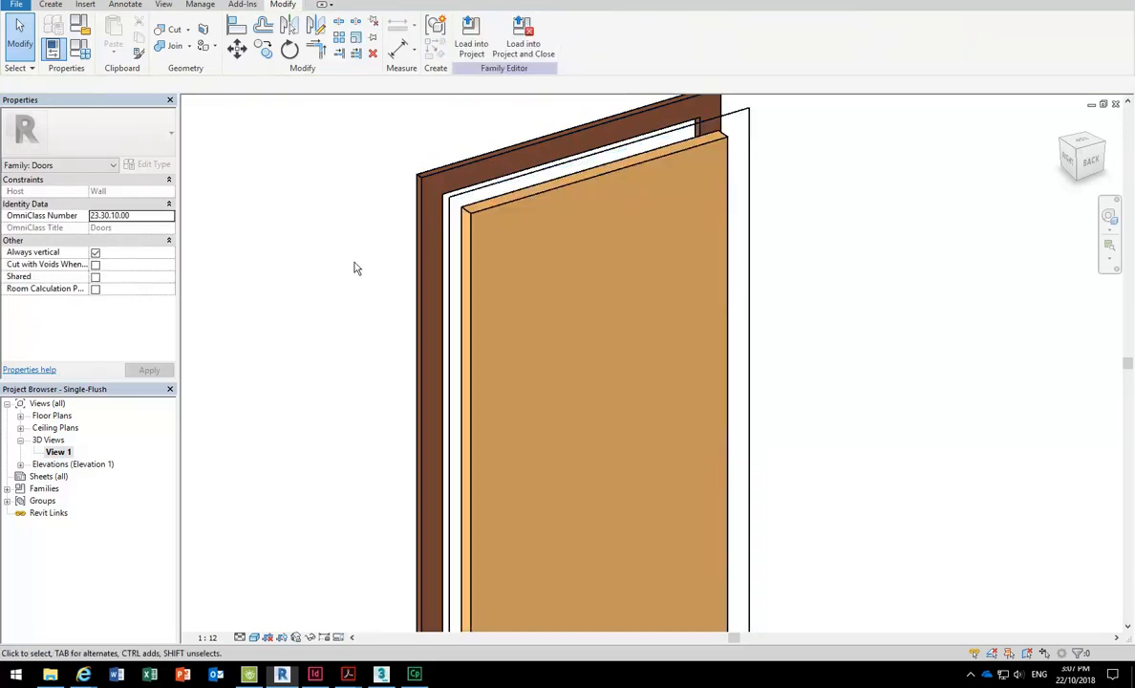
pyautogui.click(428, 194)
pyautogui.press('Delete')
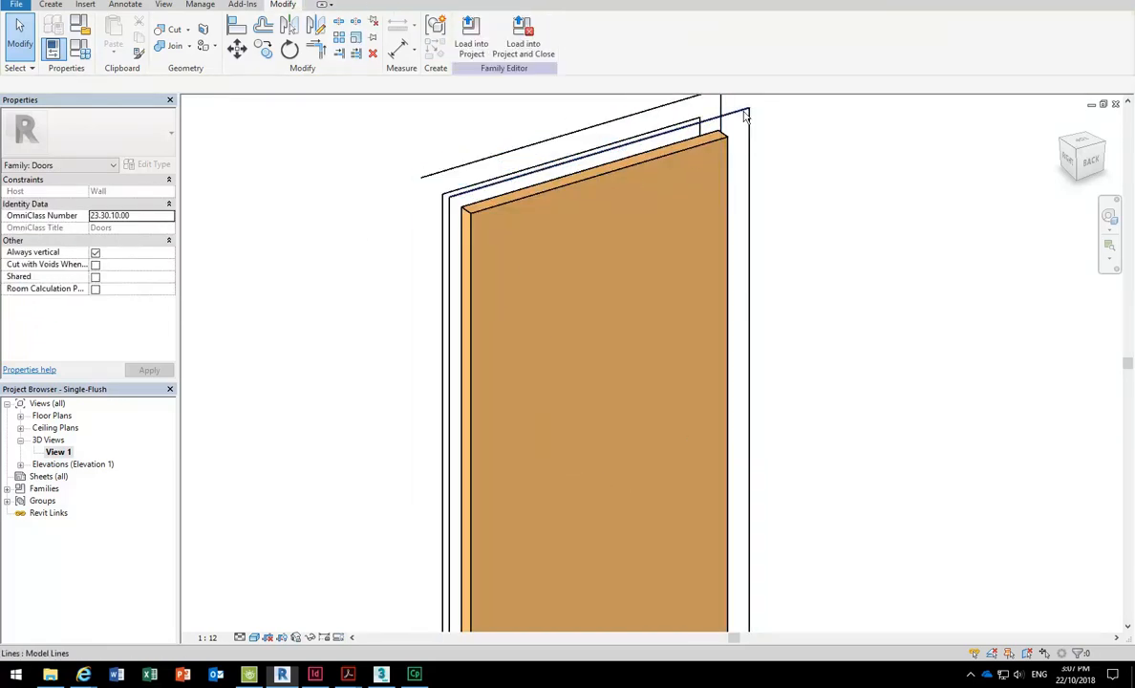
# Step: Delete the leftover model-line outlines of the architraves in front of and behind the door panel
pyautogui.press('Tab')
pyautogui.click(748, 110)
pyautogui.press('Delete')
pyautogui.press('Tab')
pyautogui.click(540, 148)
pyautogui.press('Delete')
pyautogui.scroll(-3, 574, 401)
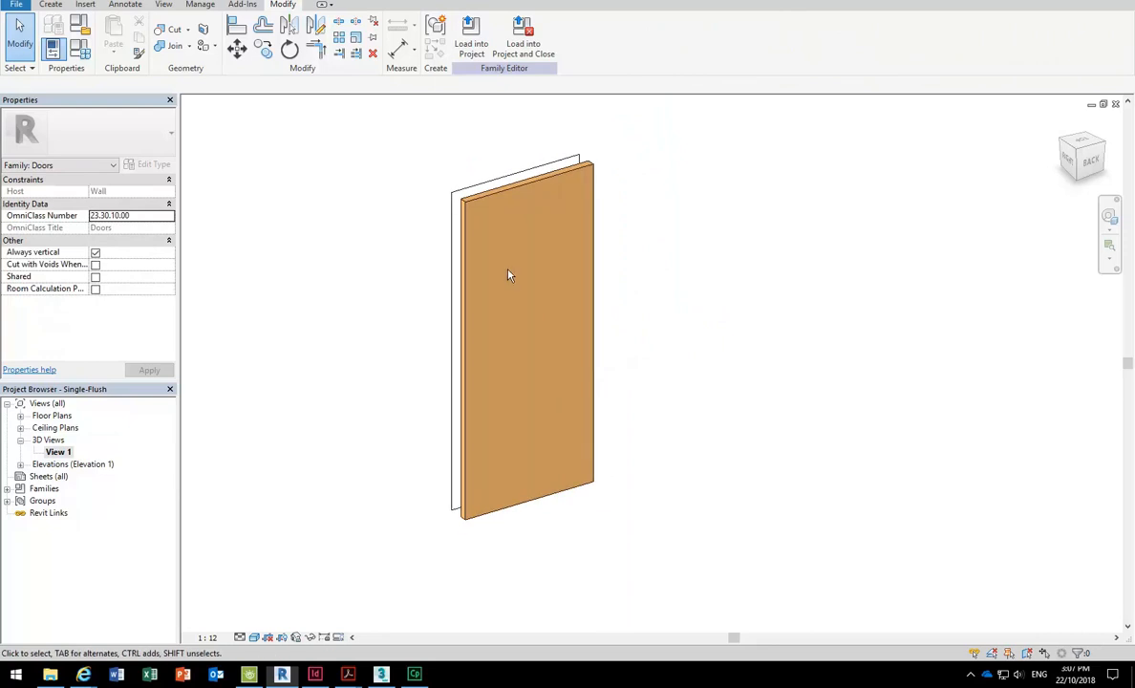
# Step: Load the edited door family into TamarValleyHotelRoom1.rvt, overwriting the existing version
pyautogui.click(472, 40)
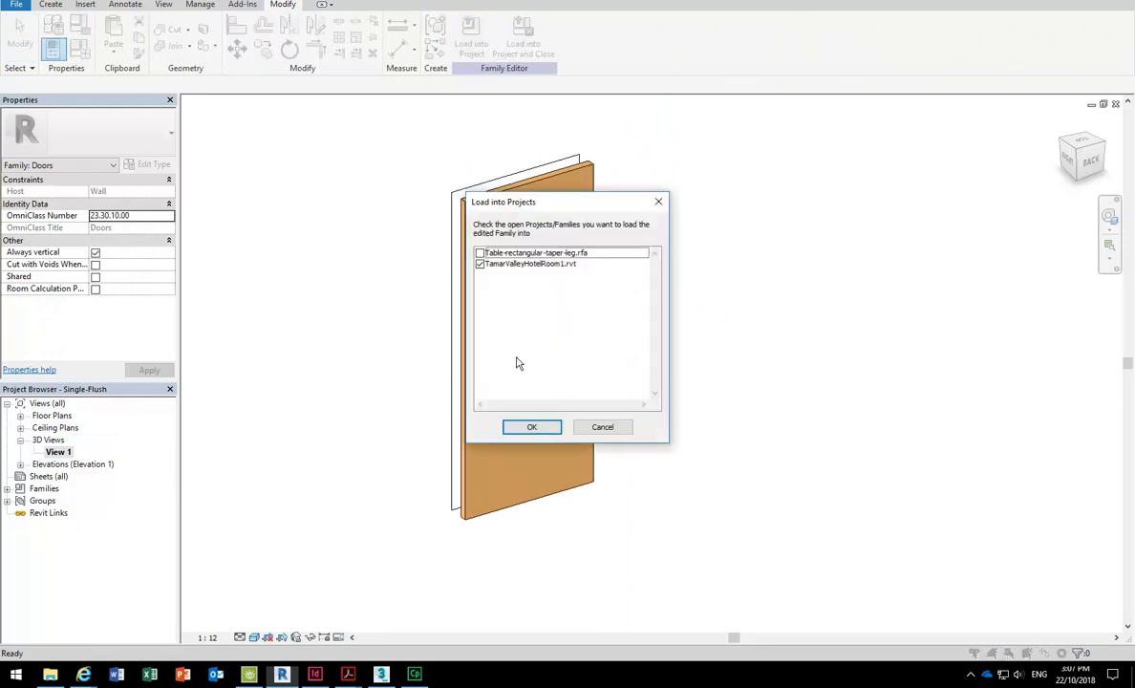
pyautogui.click(532, 426)
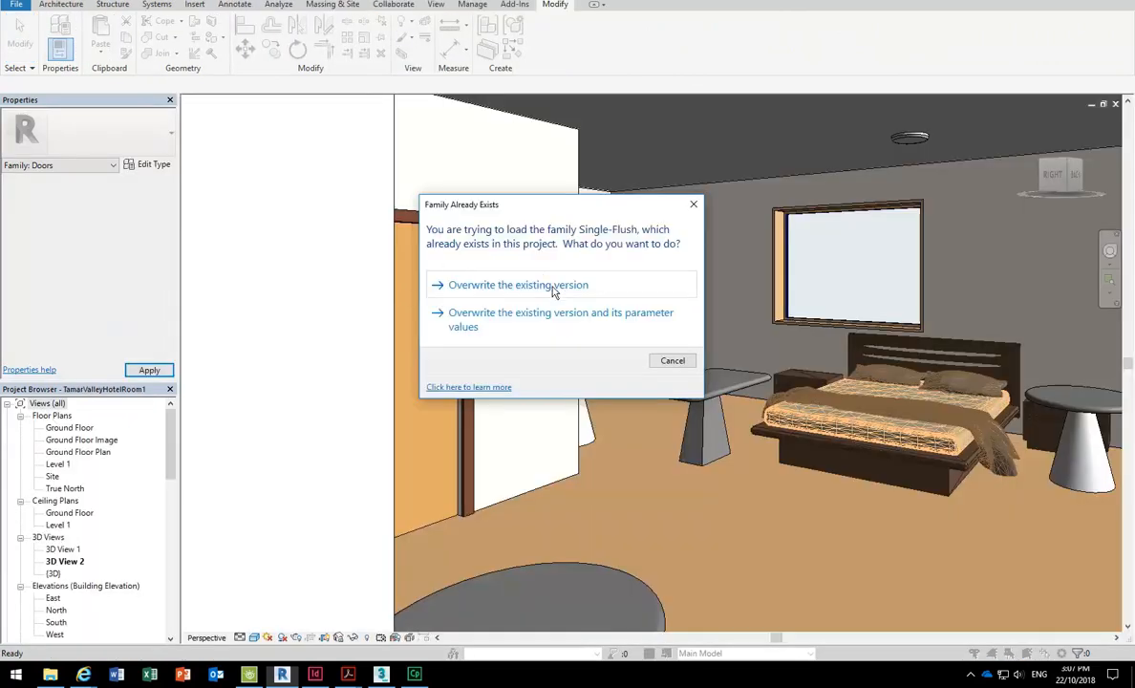
pyautogui.click(501, 286)
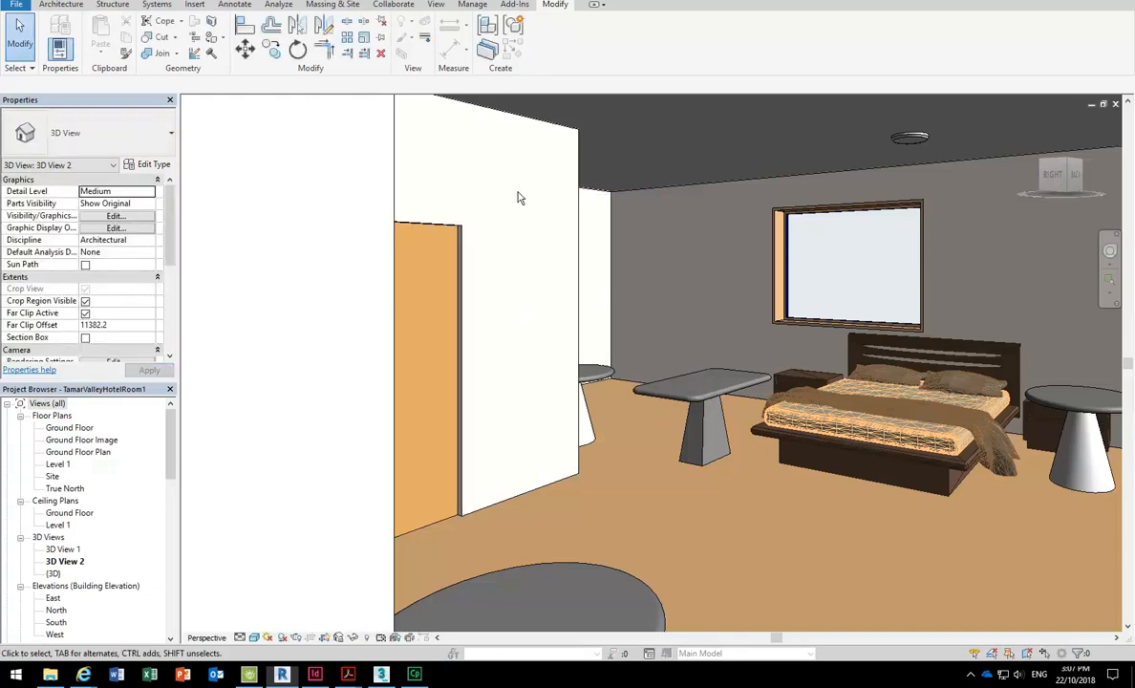
# Step: Review the whole furnished room in the 3D View 2 perspective and inspect the round ceiling downlight without changing it
pyautogui.scroll(-5, 514, 200)
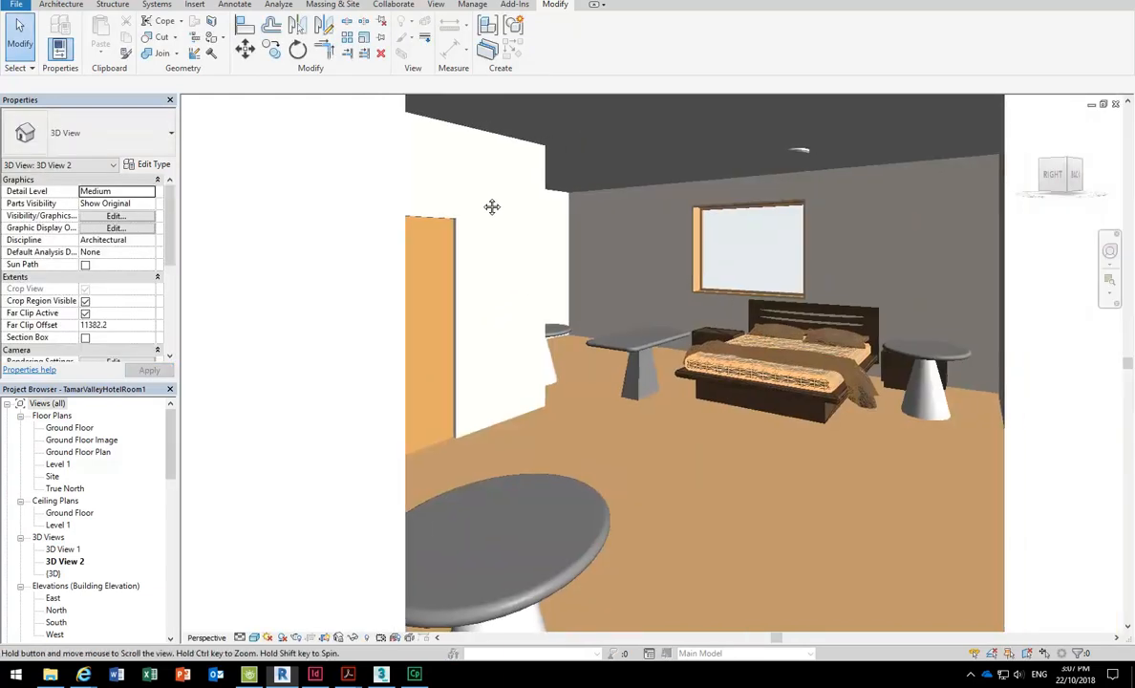
pyautogui.scroll(5, 427, 219)
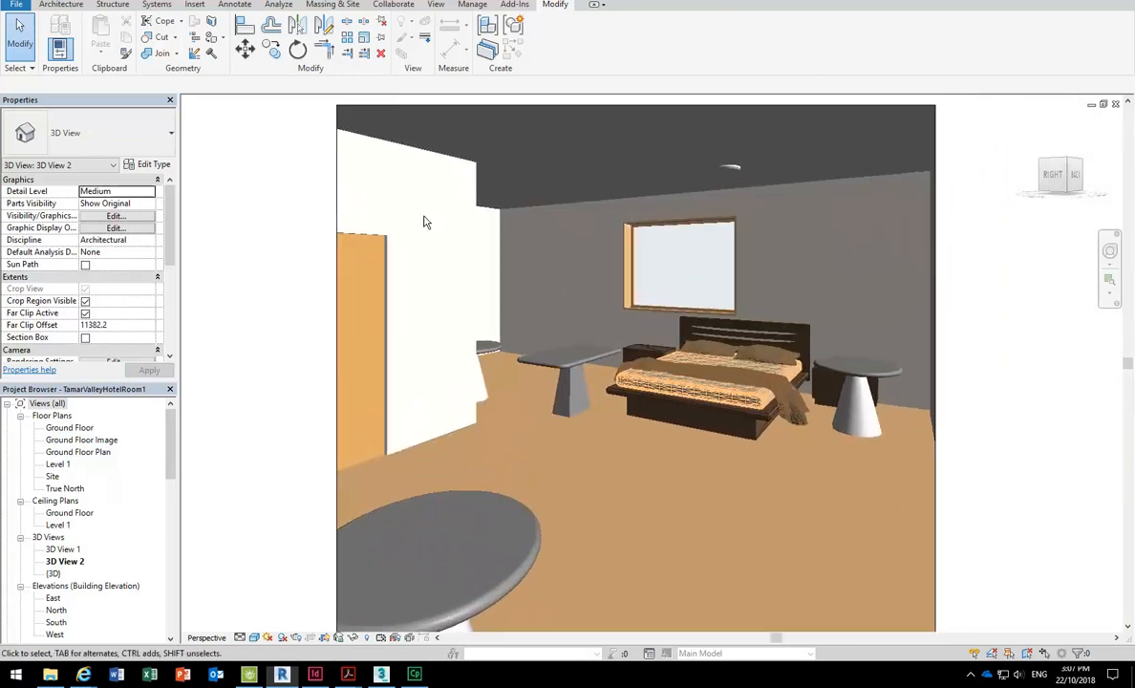
pyautogui.scroll(-2, 397, 224)
pyautogui.scroll(1, 397, 224)
pyautogui.moveTo(402, 233)
pyautogui.mouseDown(button='middle')
pyautogui.moveTo(415, 246)
pyautogui.moveTo(398, 246)
pyautogui.moveTo(411, 245)
pyautogui.mouseUp(button='middle')
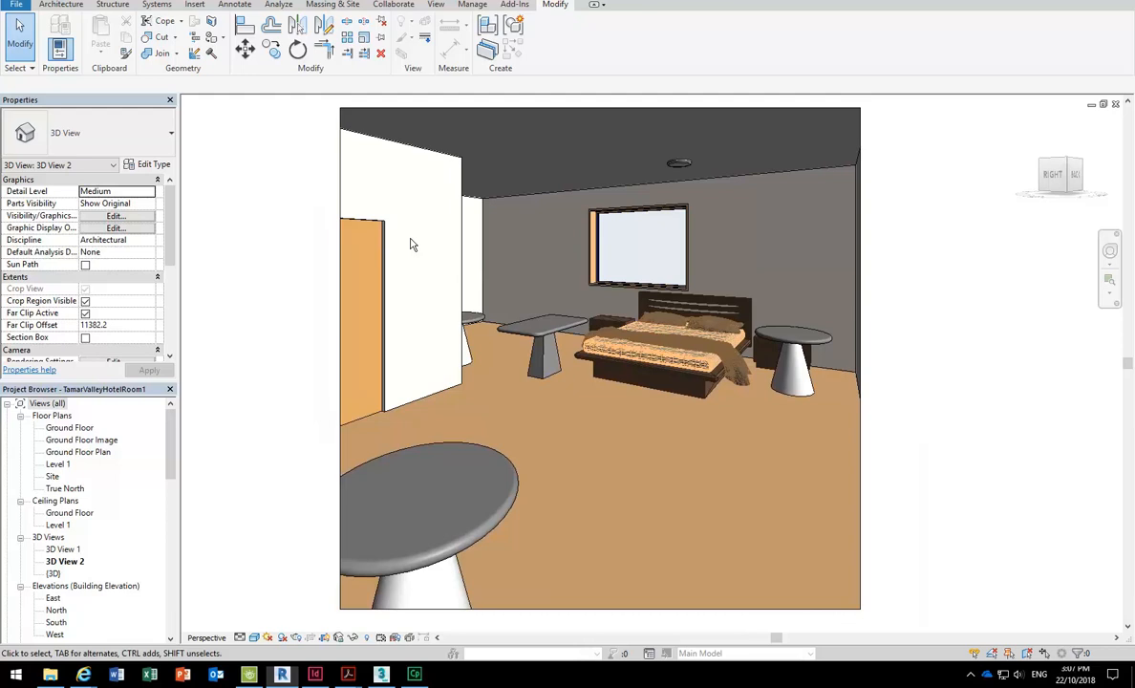
pyautogui.moveTo(411, 244)
pyautogui.mouseDown(button='middle')
pyautogui.moveTo(435, 252)
pyautogui.moveTo(420, 251)
pyautogui.mouseUp(button='middle')
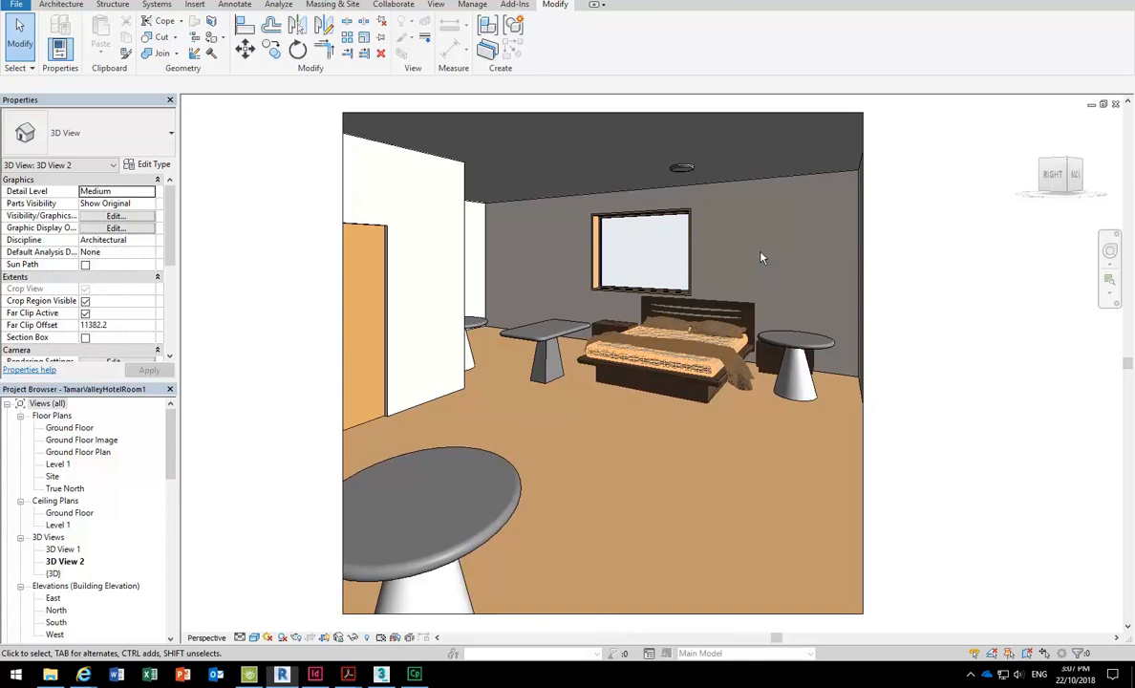
pyautogui.click(684, 169)
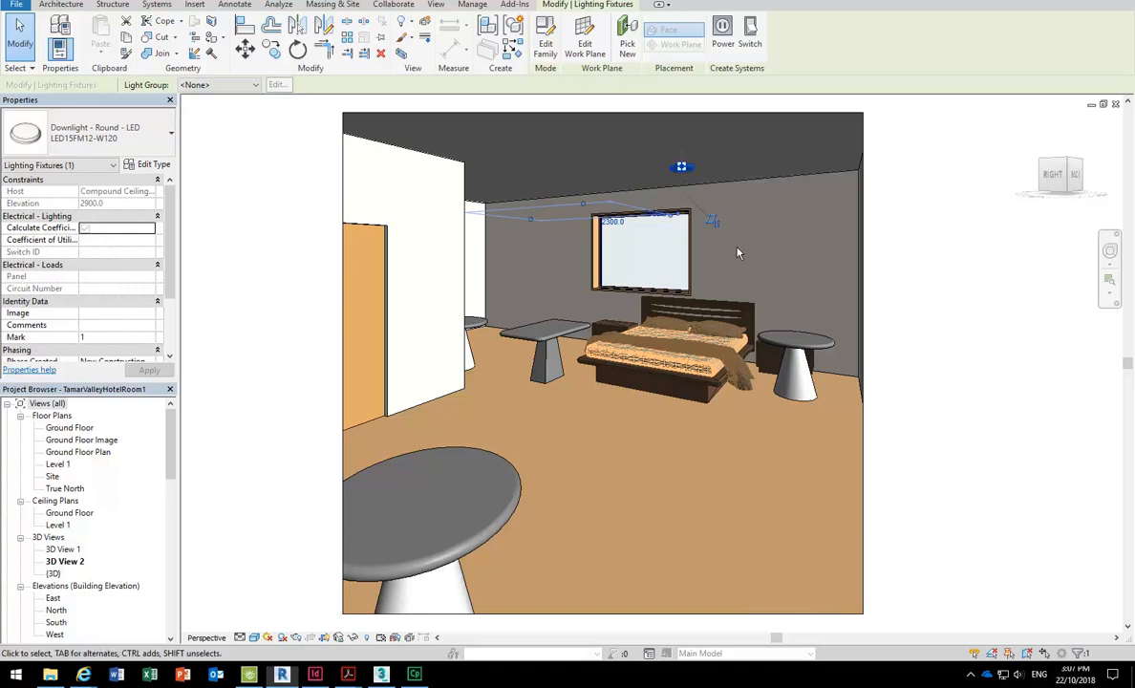
pyautogui.press('Escape')
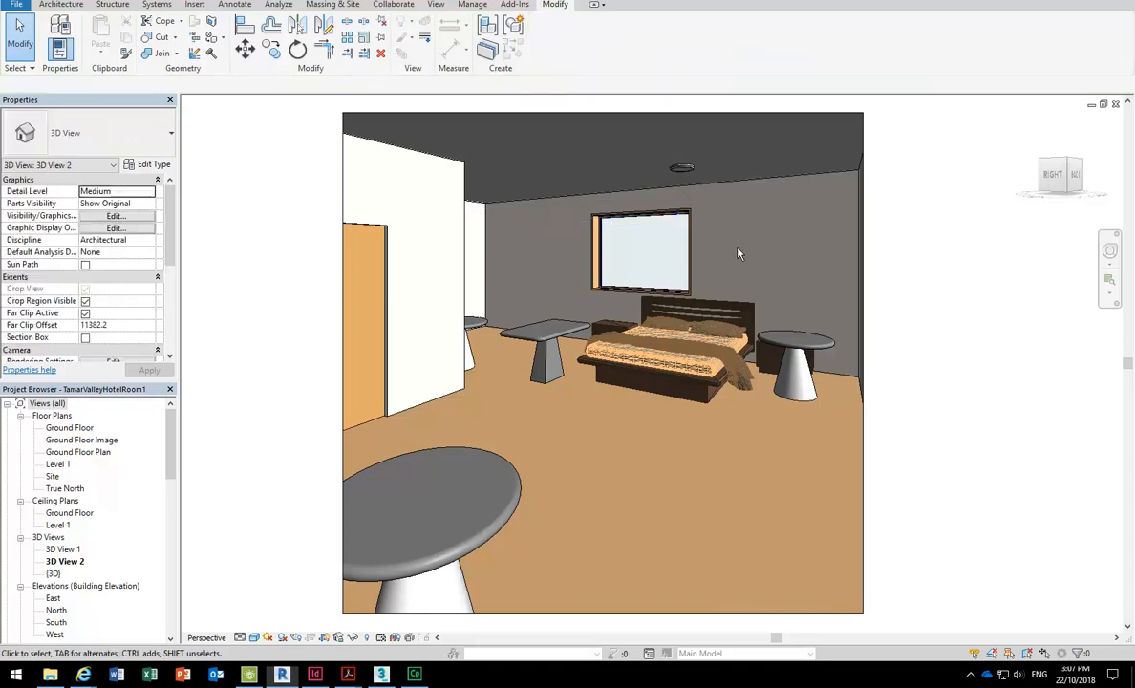